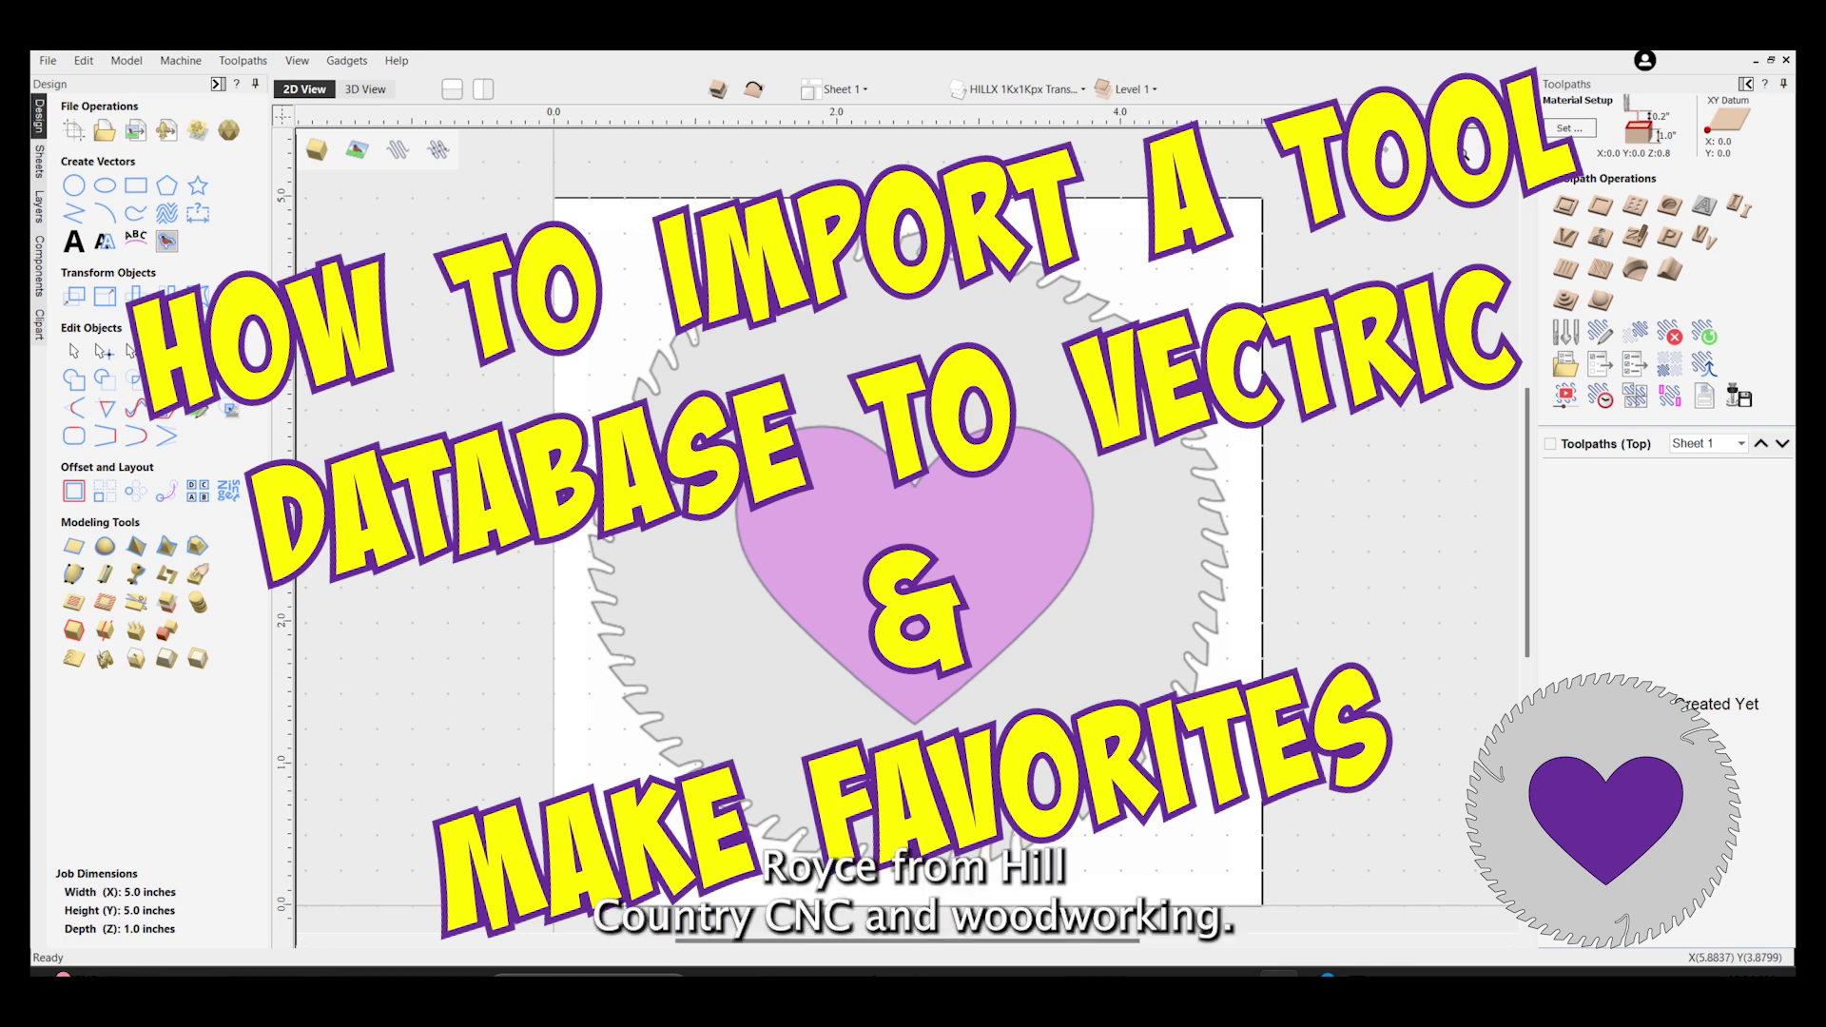
# Open the Tool Database and start a tool database import, browsing to the Desktop.
pyautogui.click(1567, 337)
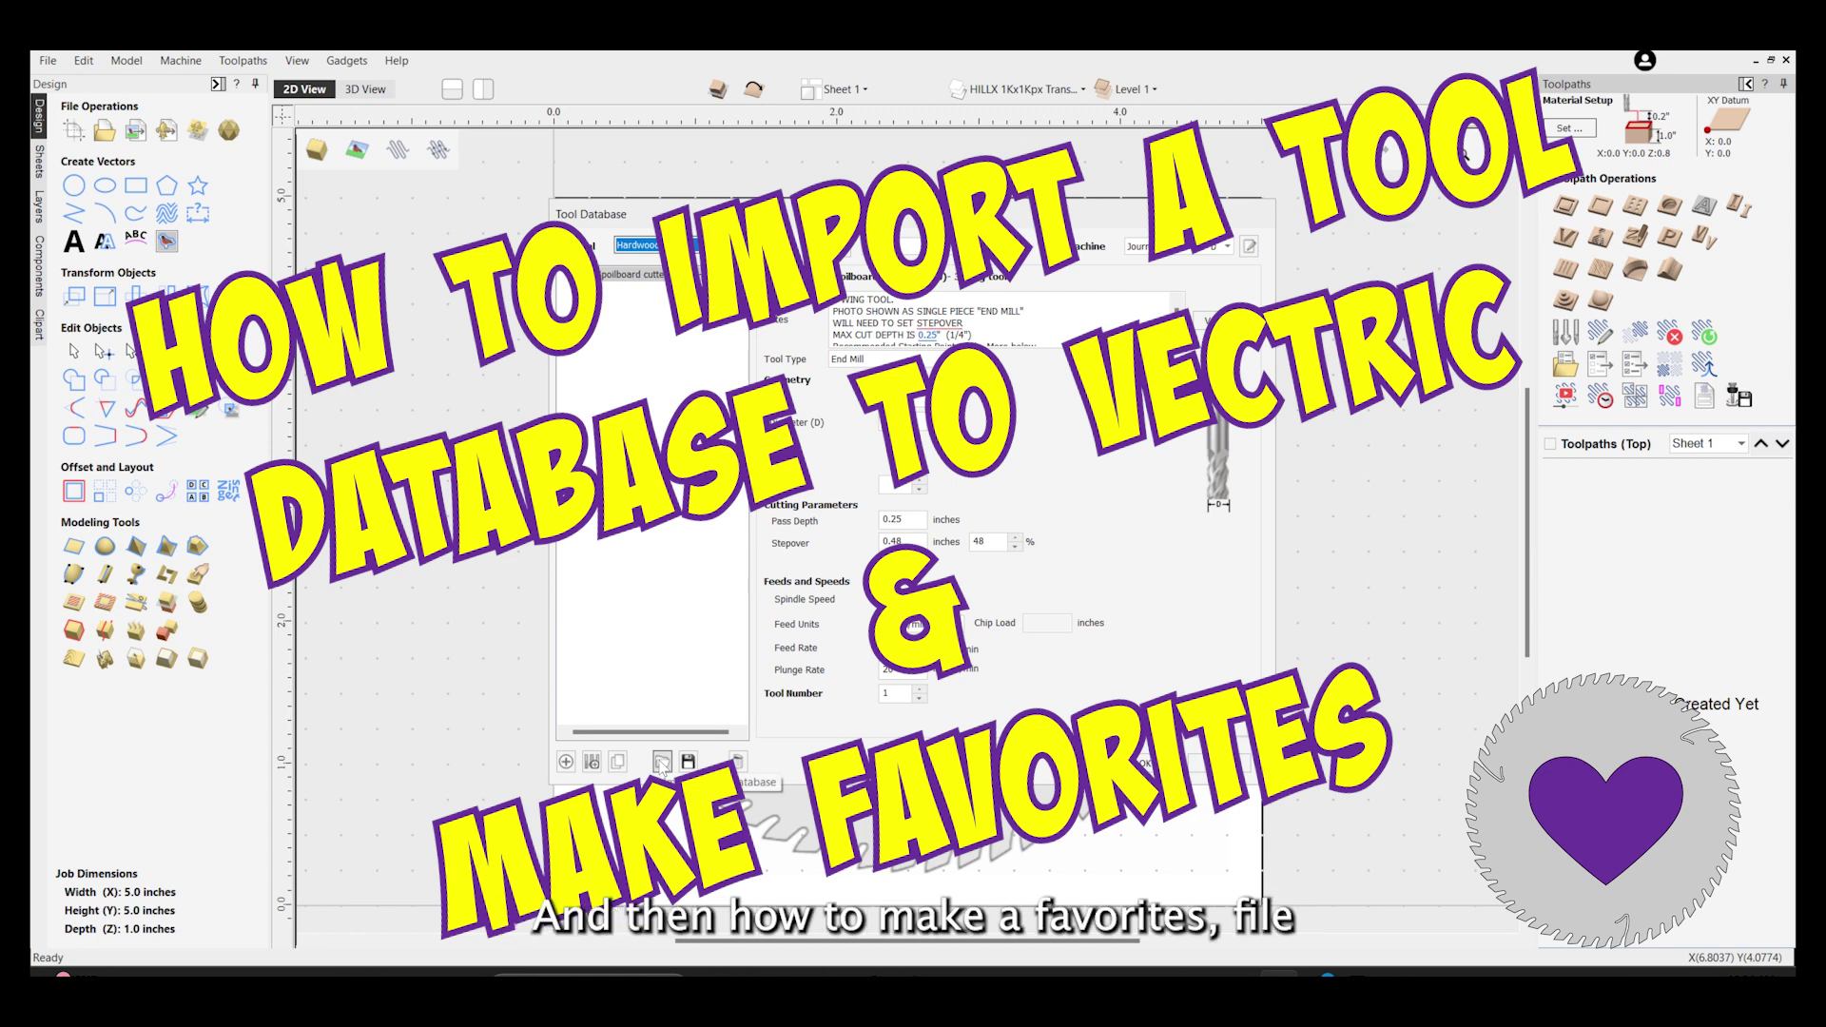
pyautogui.click(663, 763)
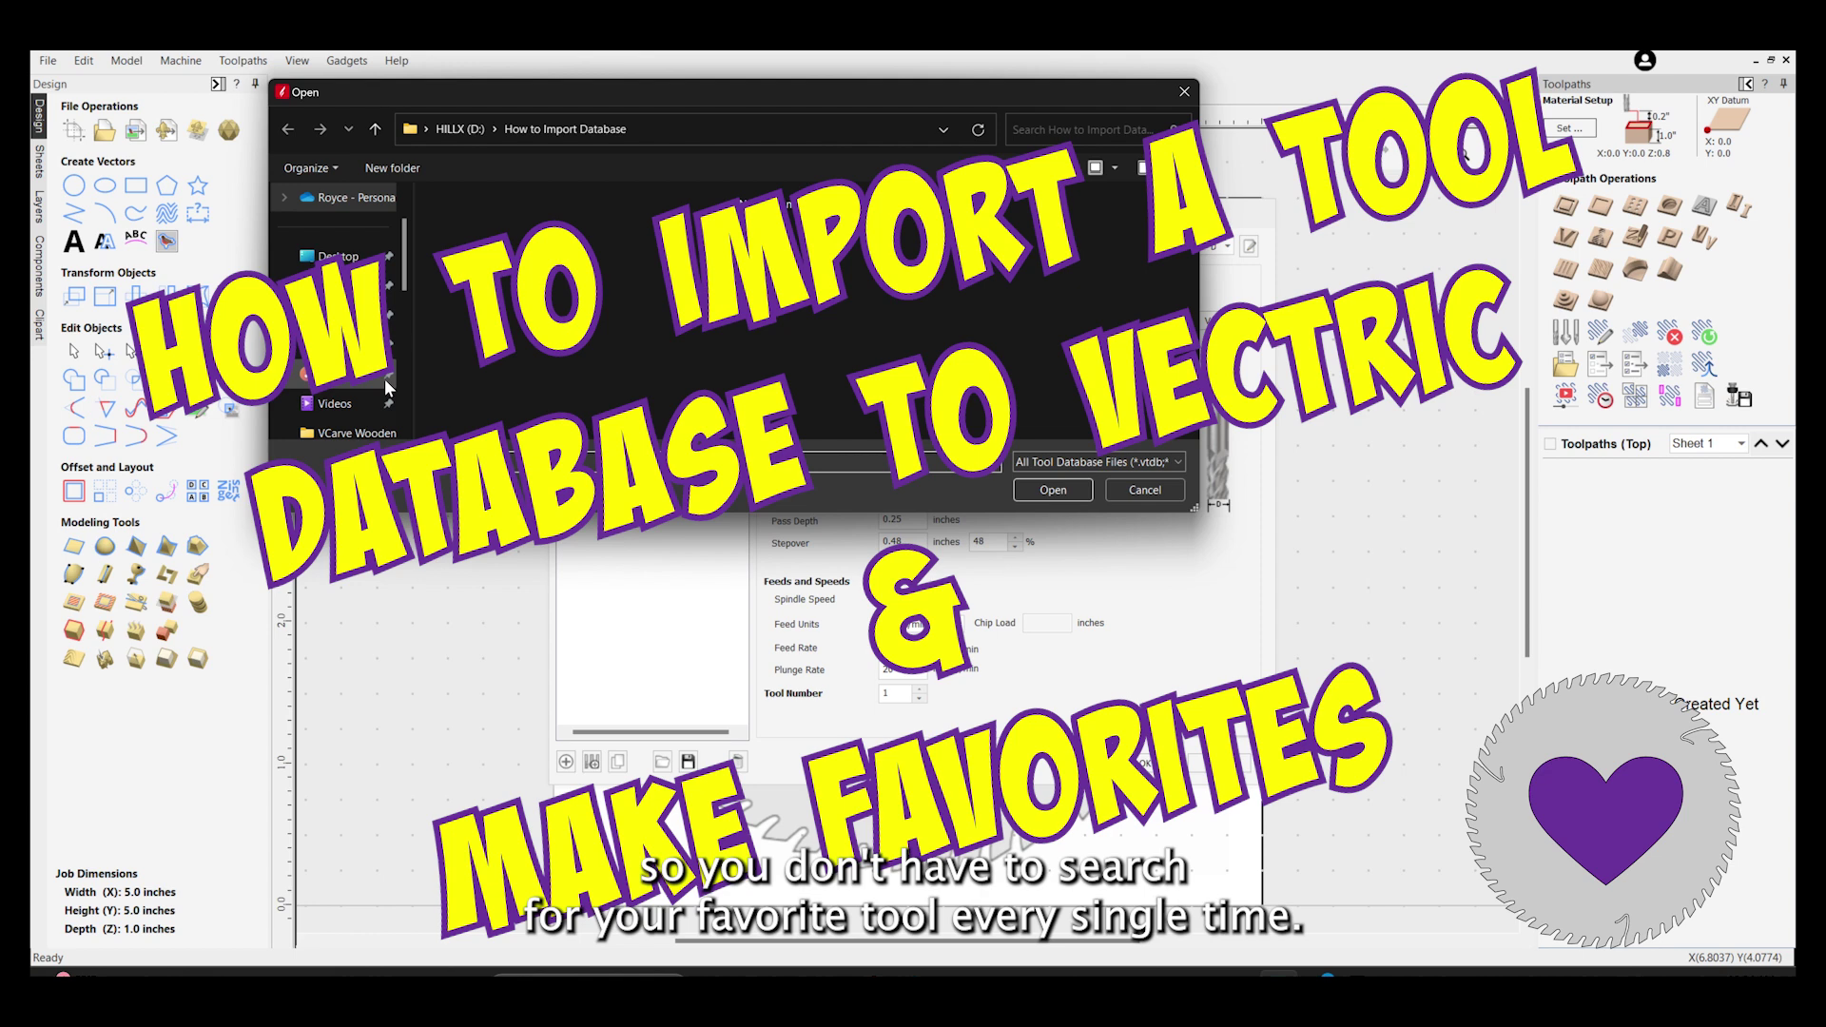
pyautogui.click(348, 257)
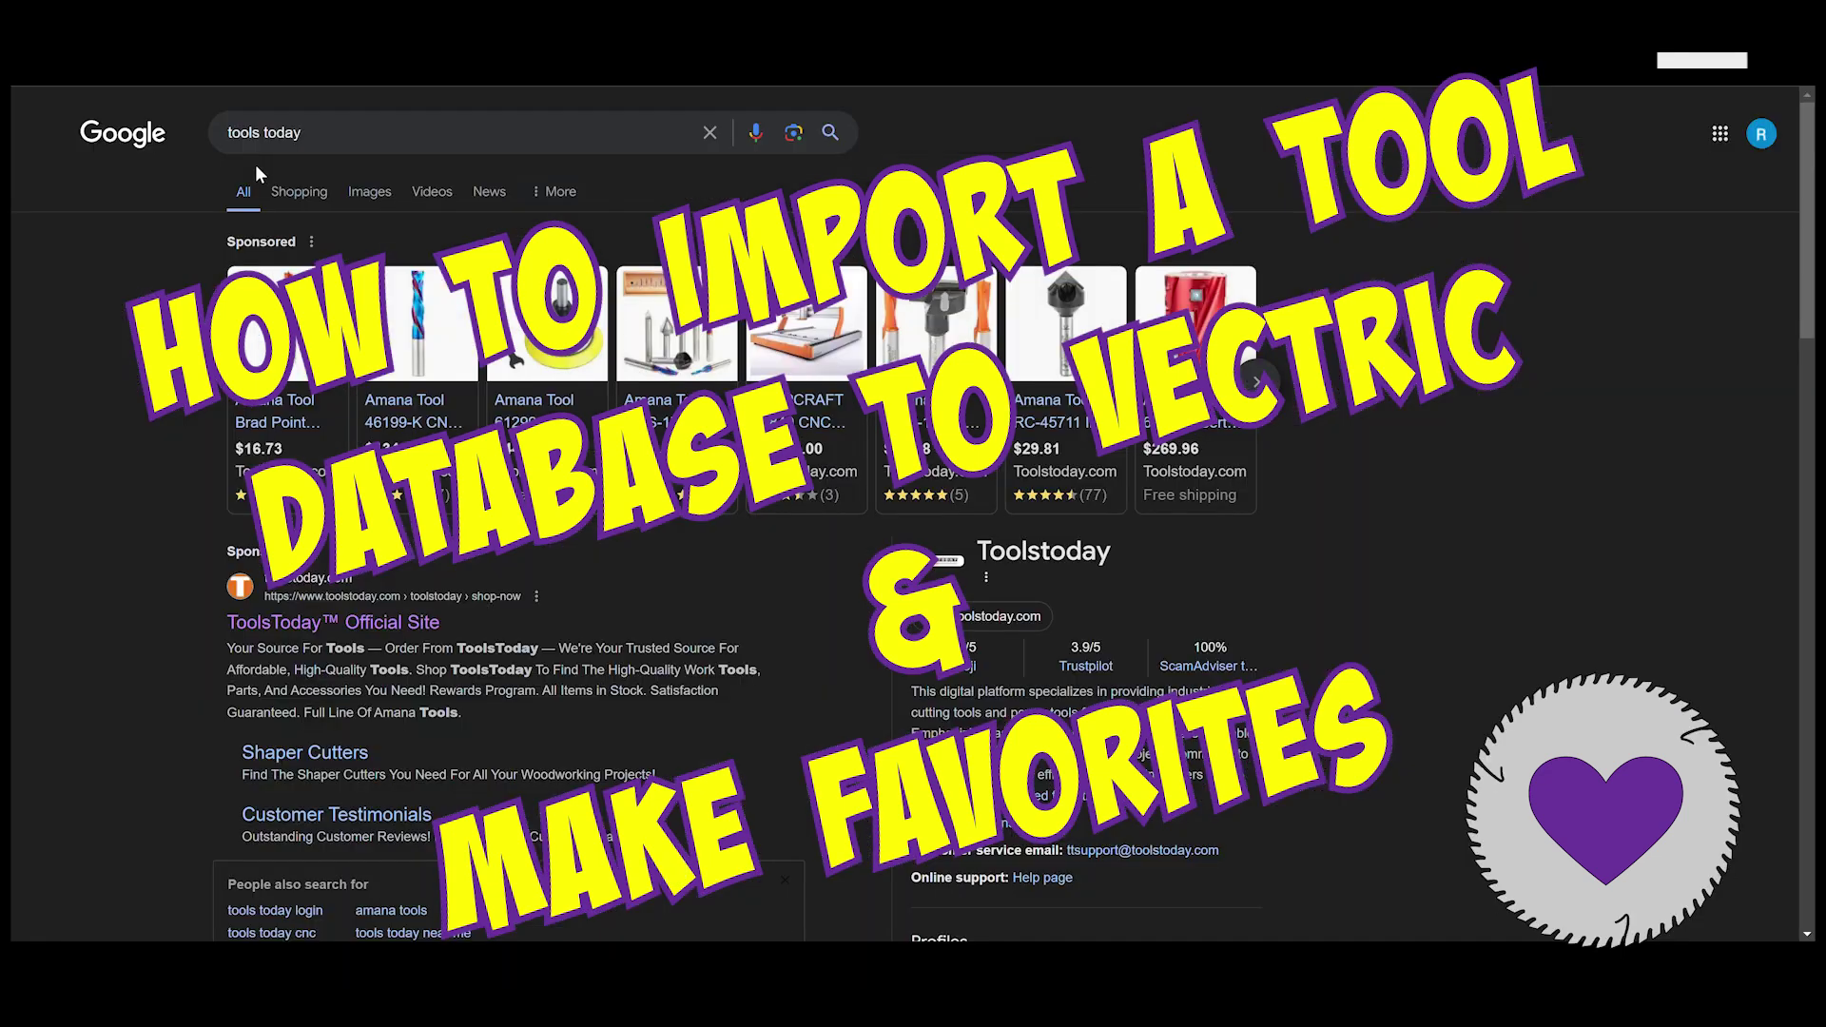
# Search Google for 'tools today' and open the official ToolsToday site.
pyautogui.moveTo(229, 132); pyautogui.dragTo(304, 133)
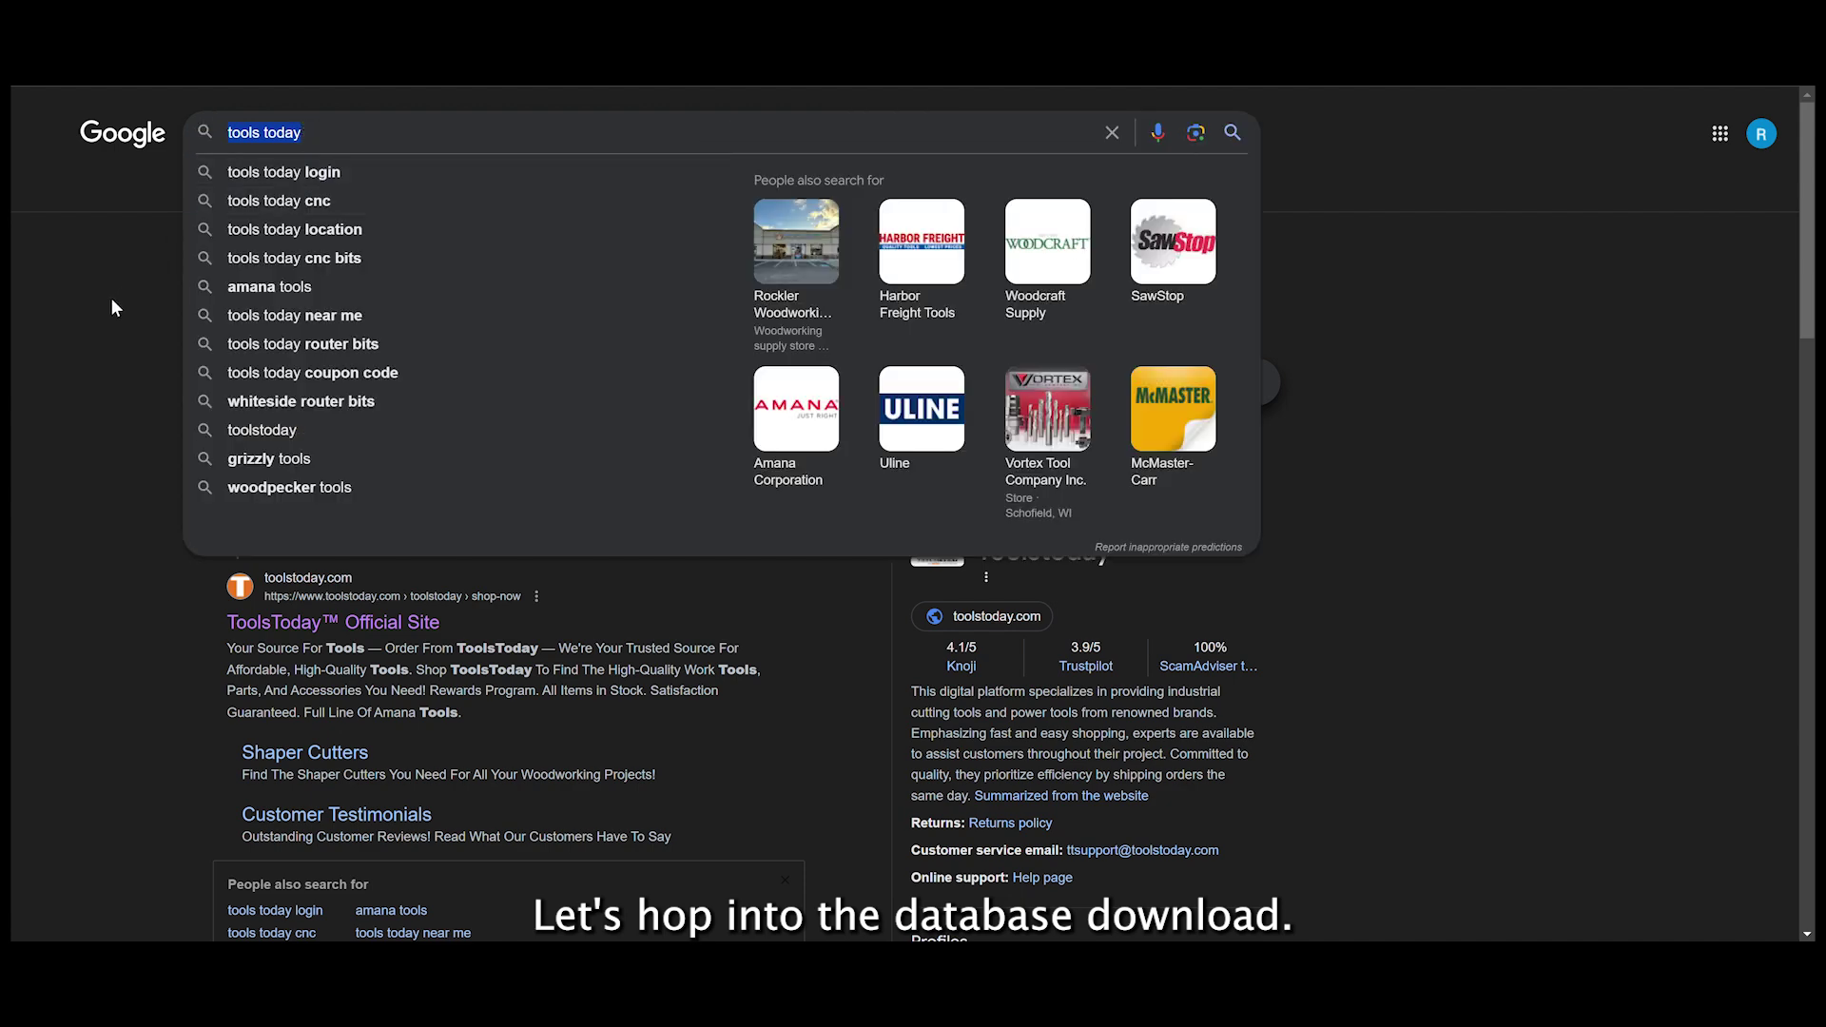
pyautogui.click(111, 306)
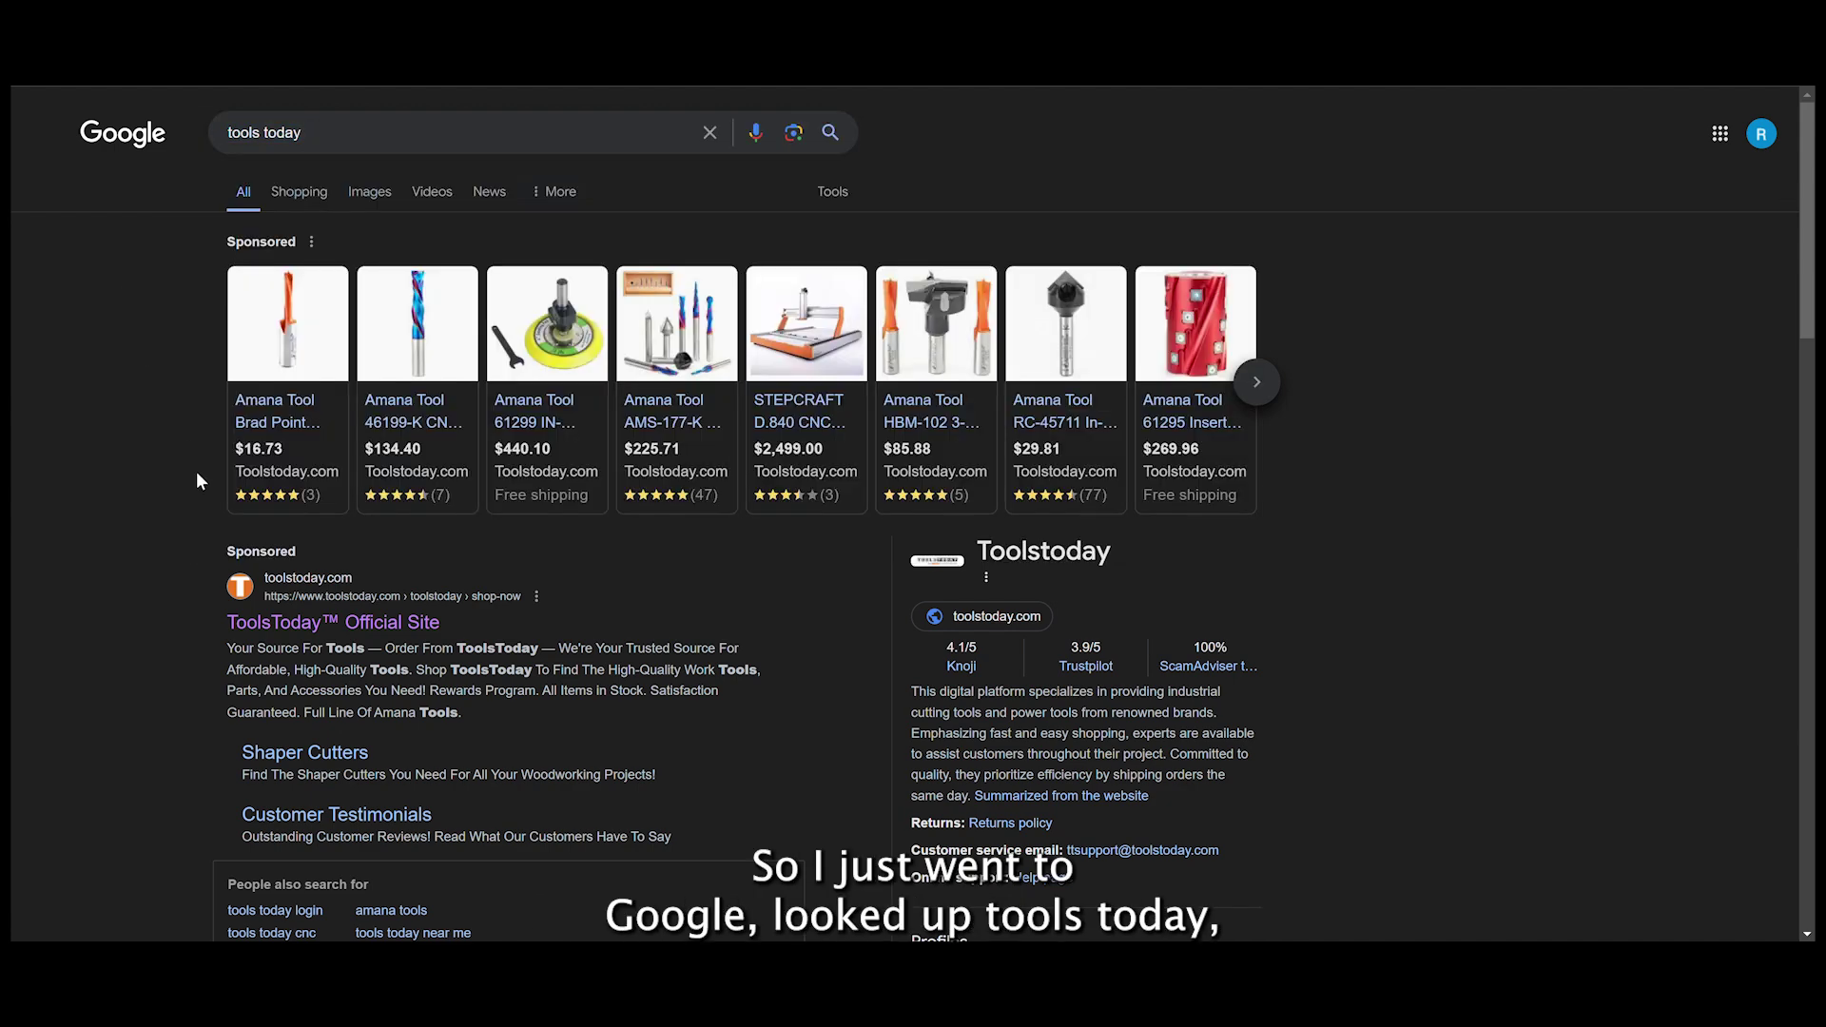
pyautogui.click(314, 623)
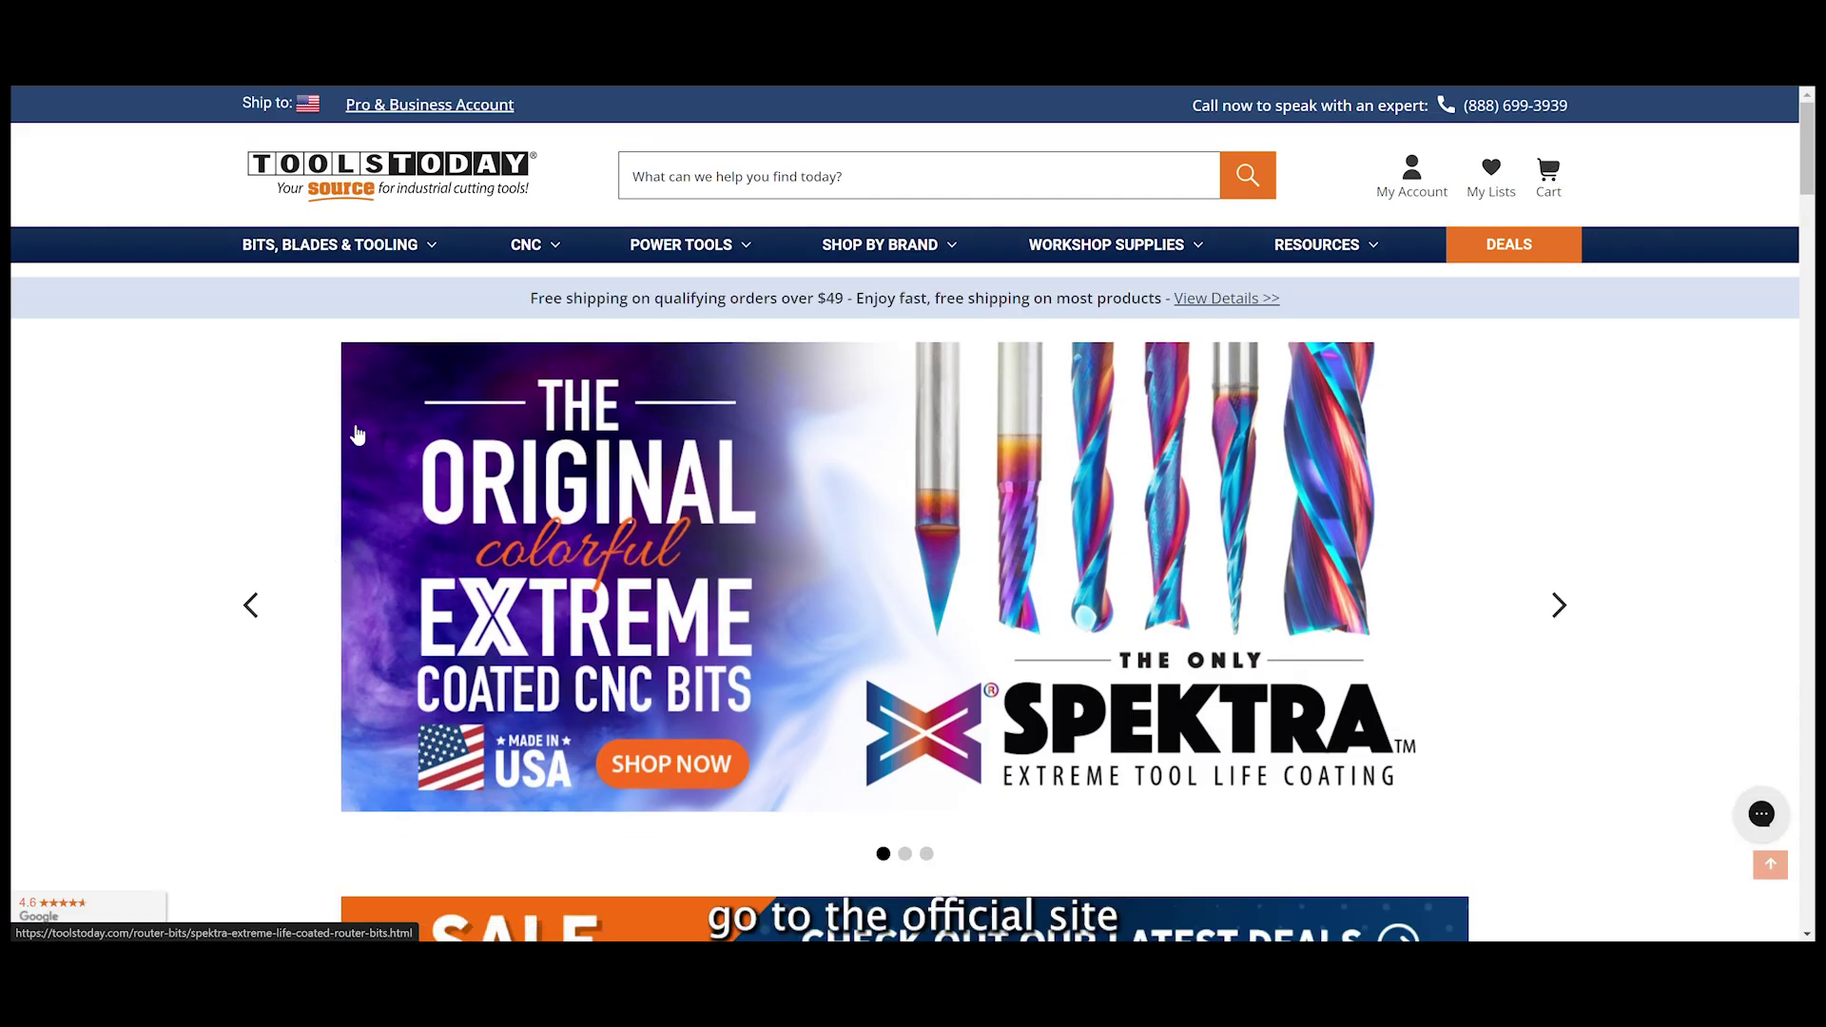
pyautogui.scroll(-1, 371, 415)
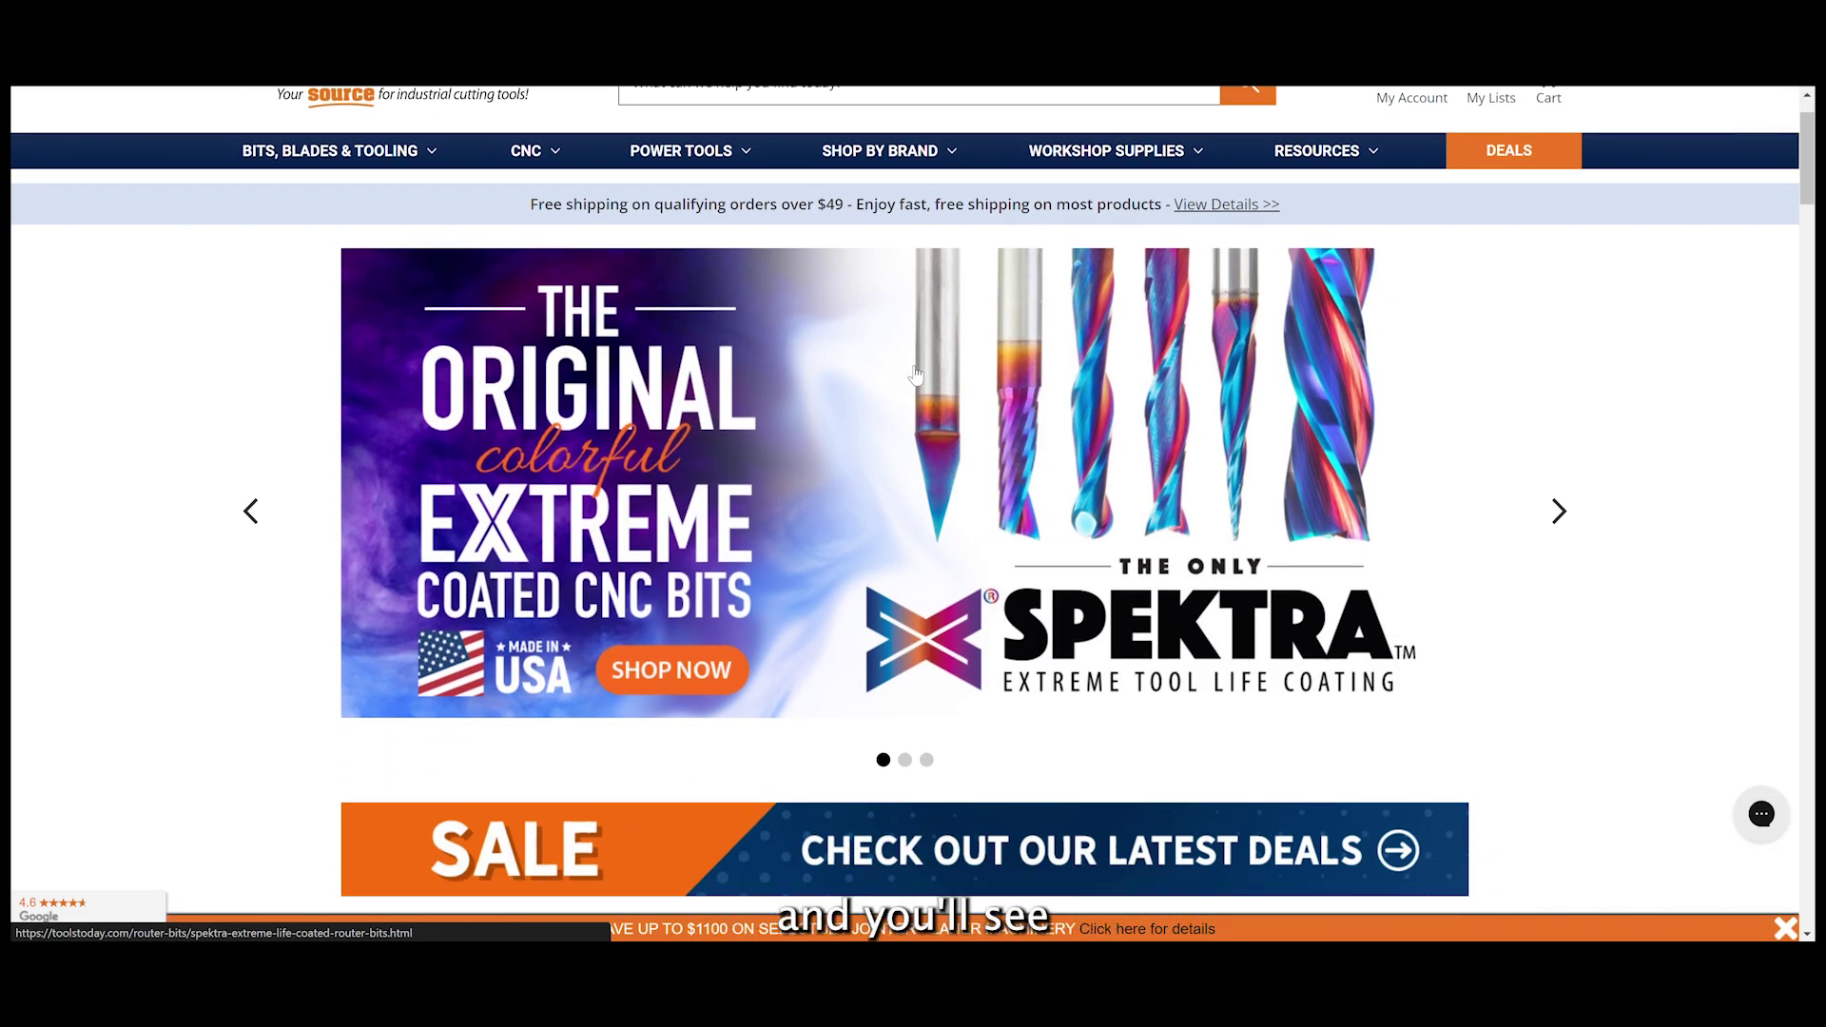
# Open the Spektra router bits collection and the Amana 46202-K Spektra bit's product page.
pyautogui.click(921, 380)
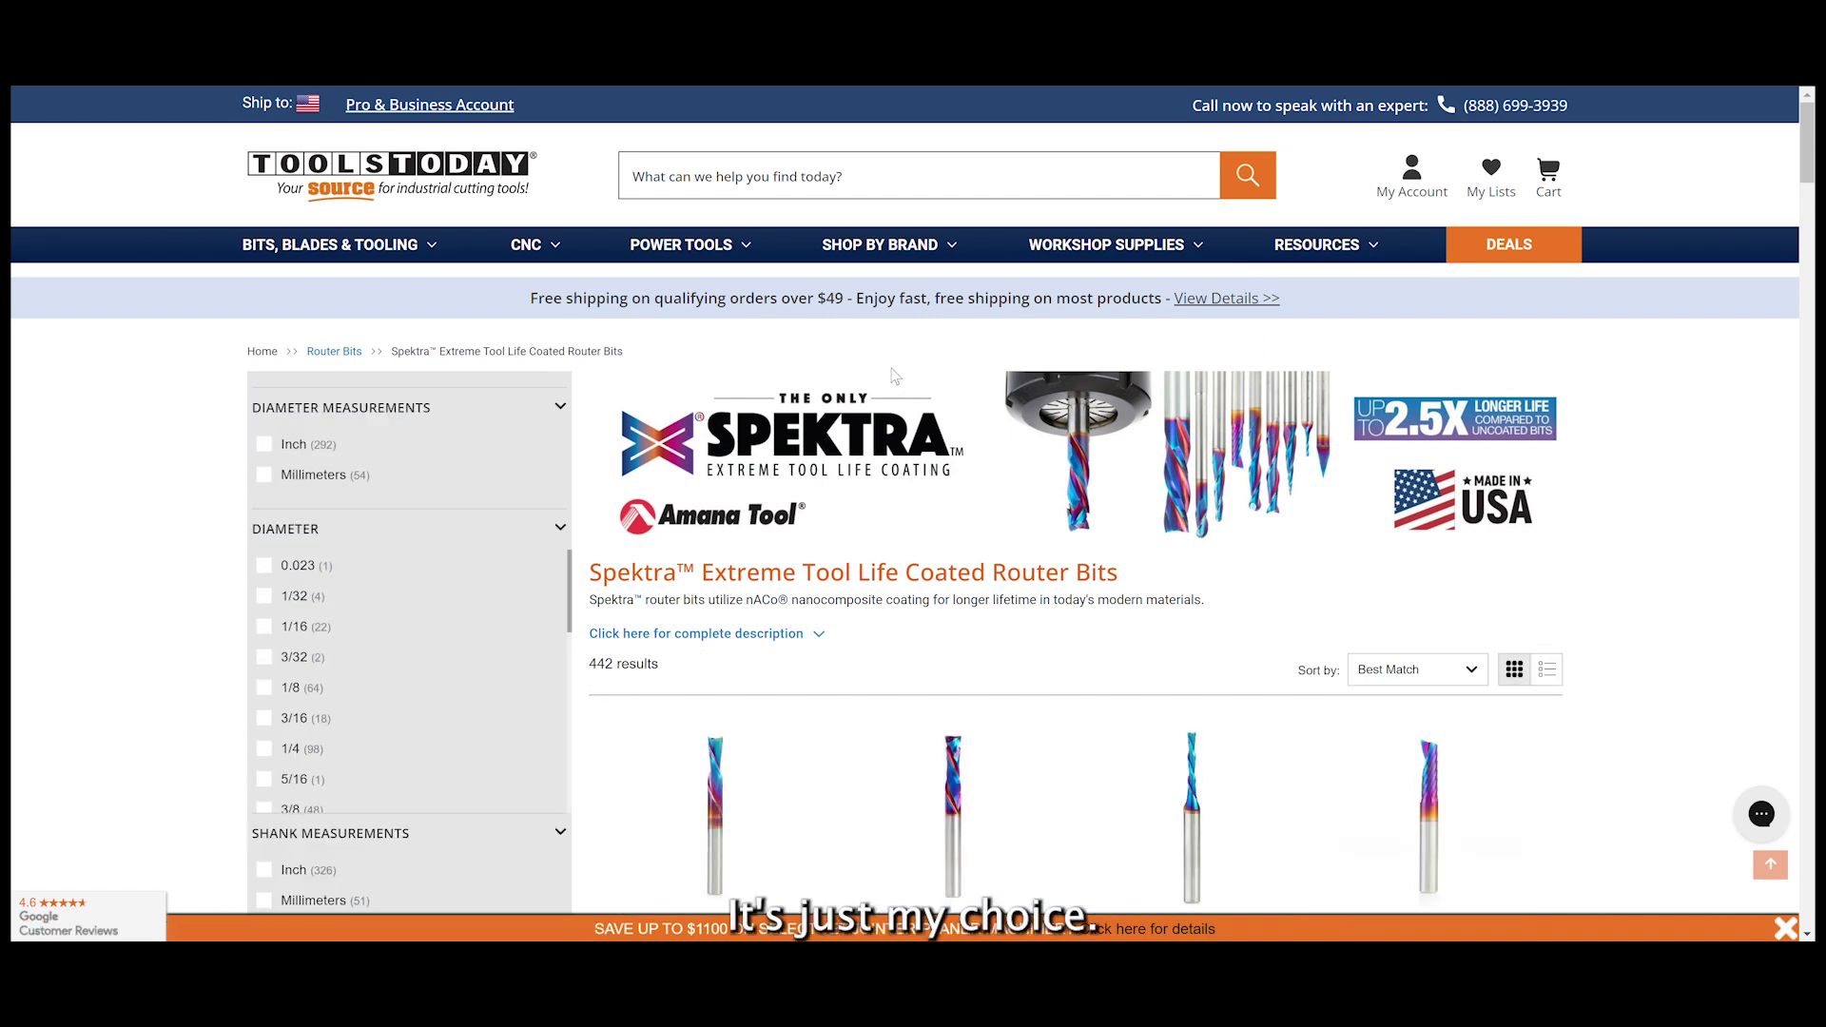
pyautogui.scroll(-3, 789, 505)
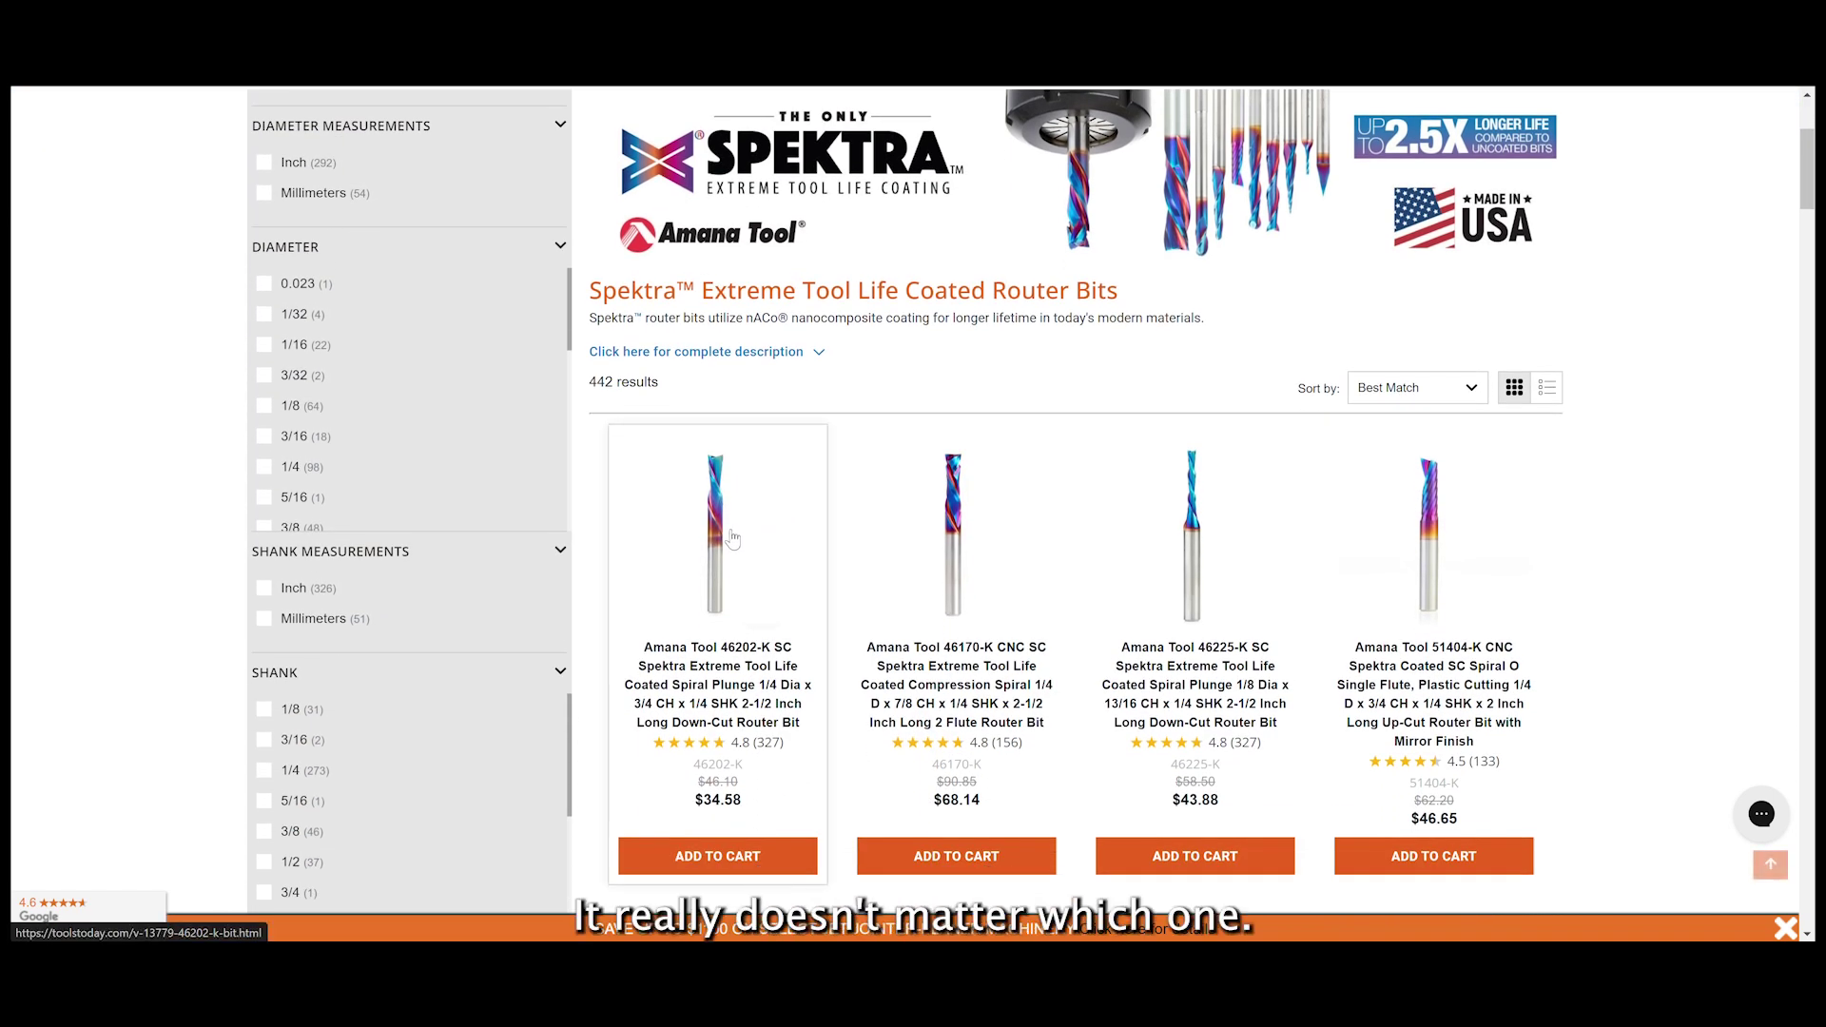
pyautogui.click(732, 538)
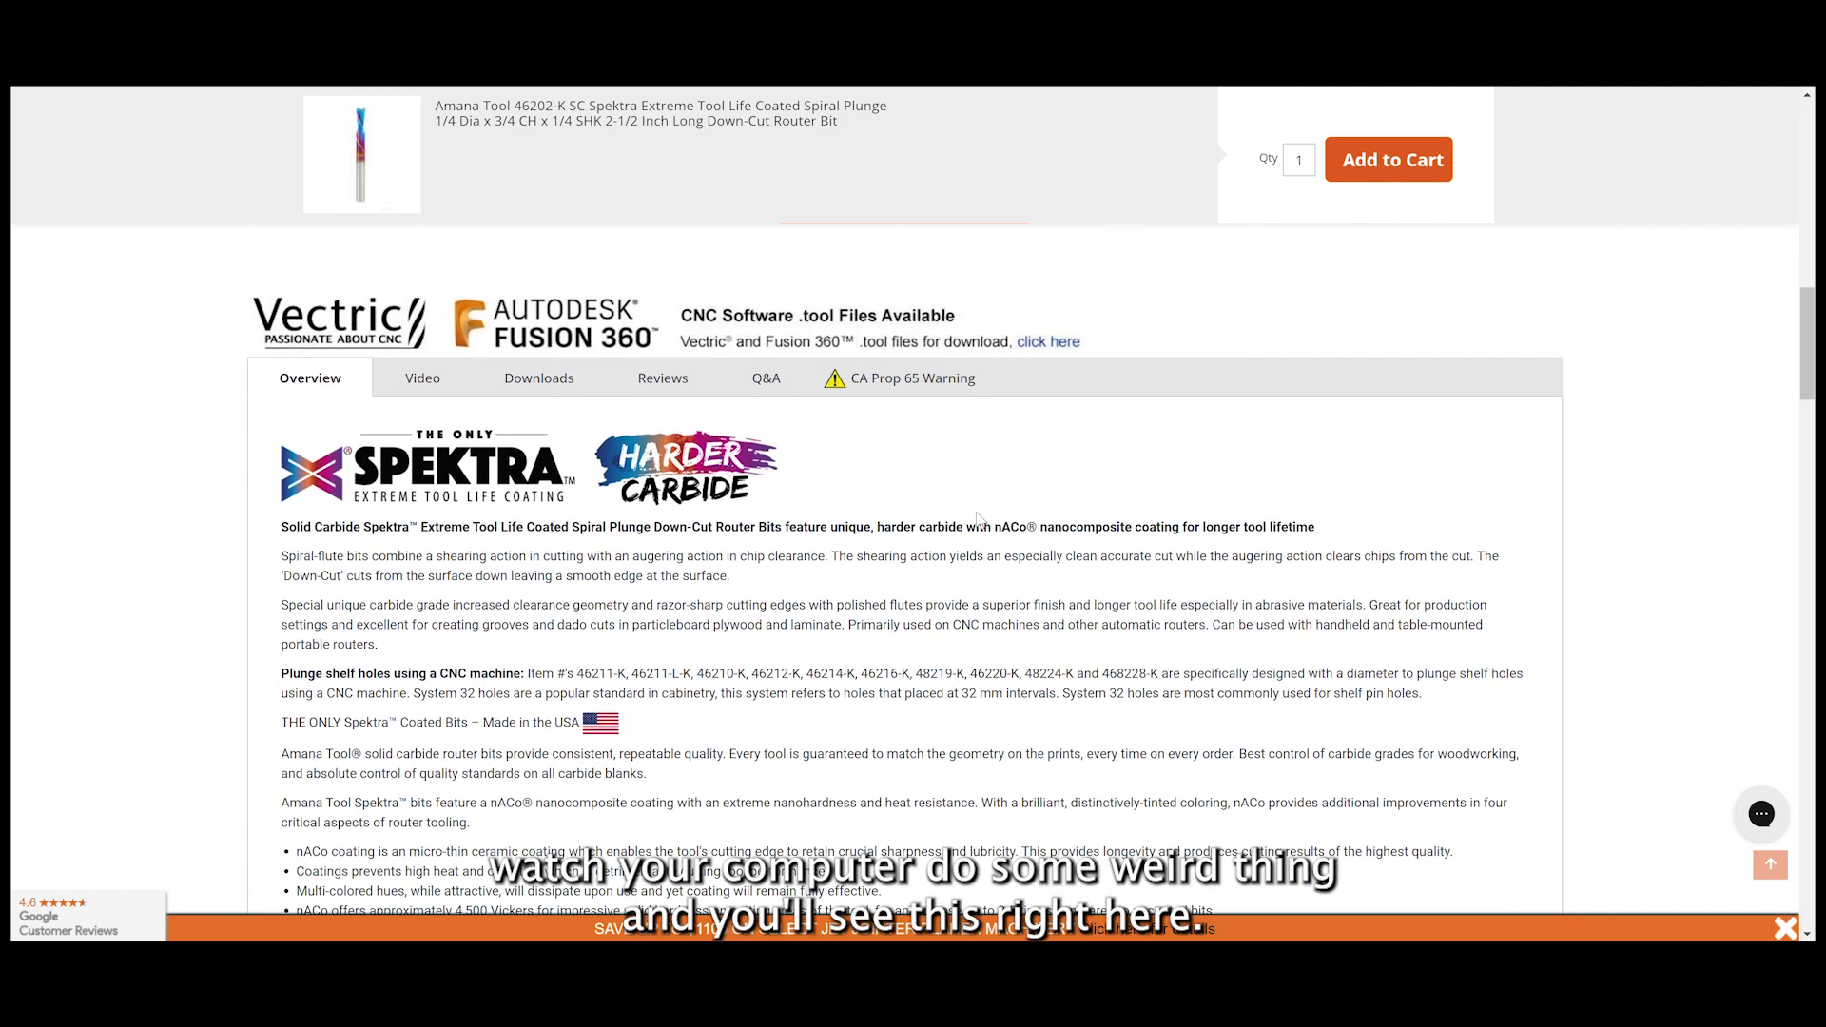
pyautogui.scroll(-1, 979, 518)
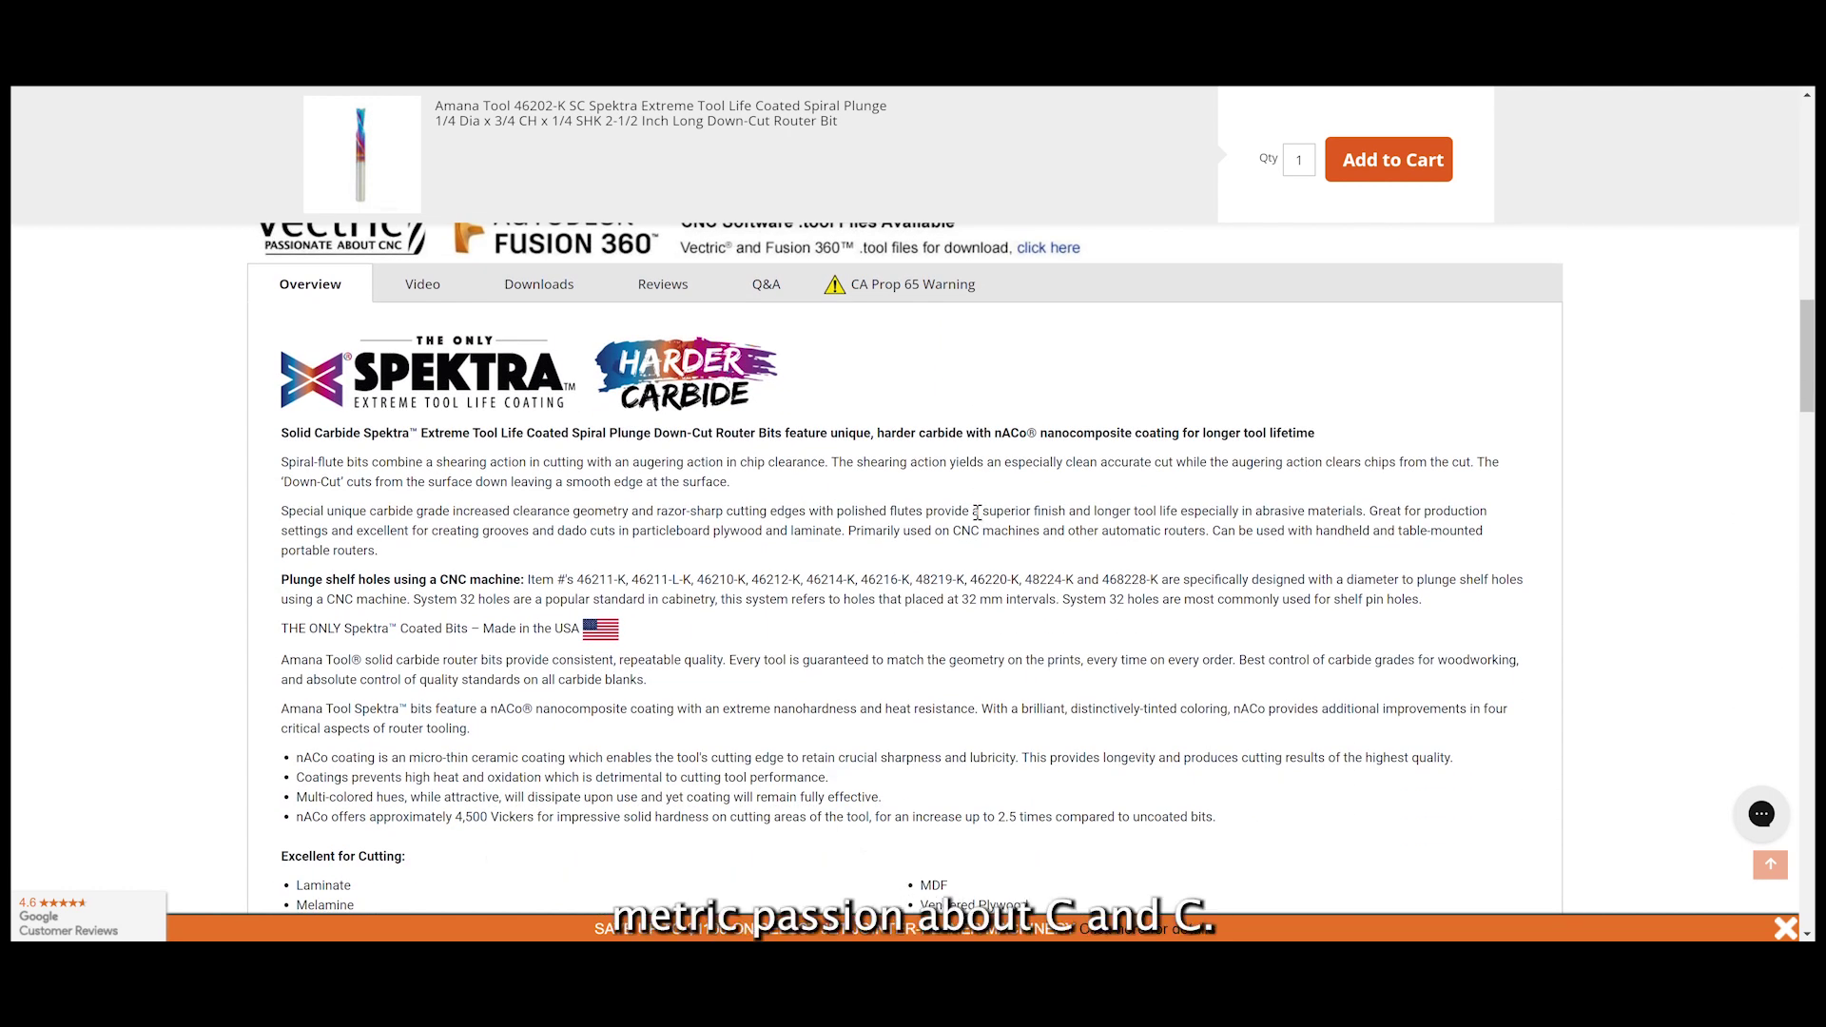
pyautogui.scroll(3, 978, 514)
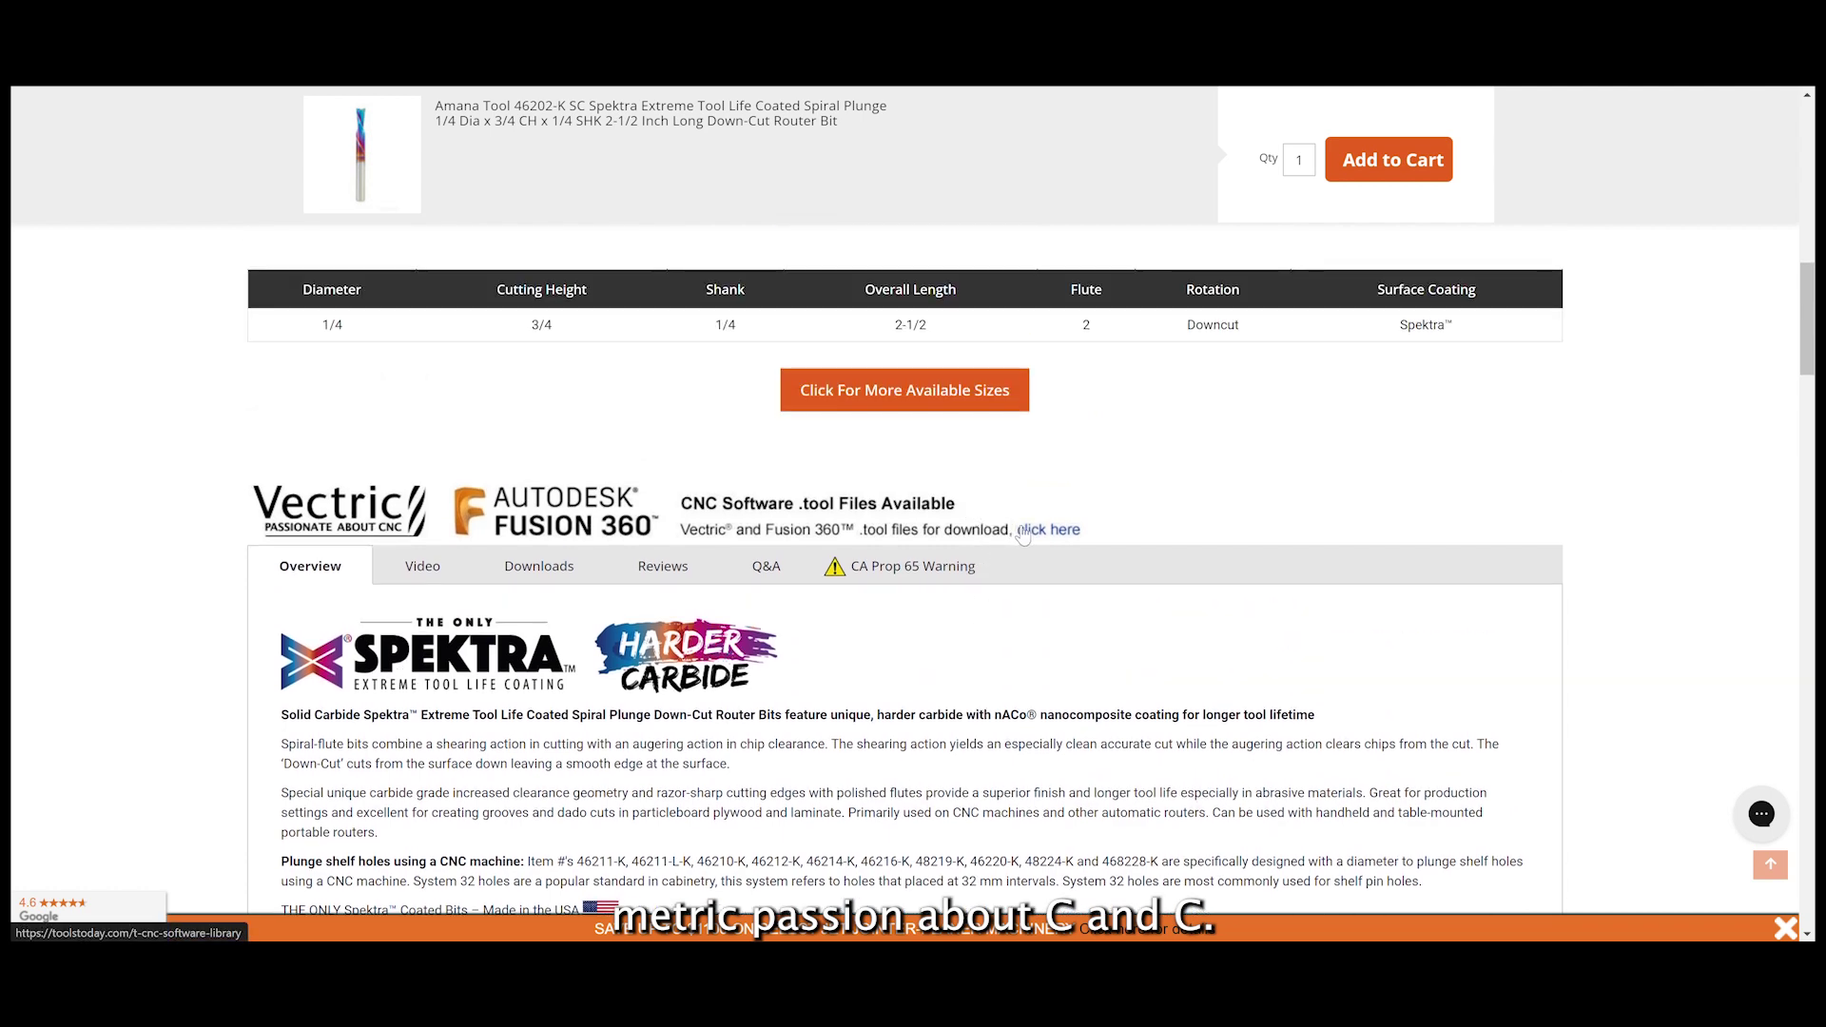
# Download the 903 KB Master Vectric Tool File and open its list of included tools.
pyautogui.click(1037, 530)
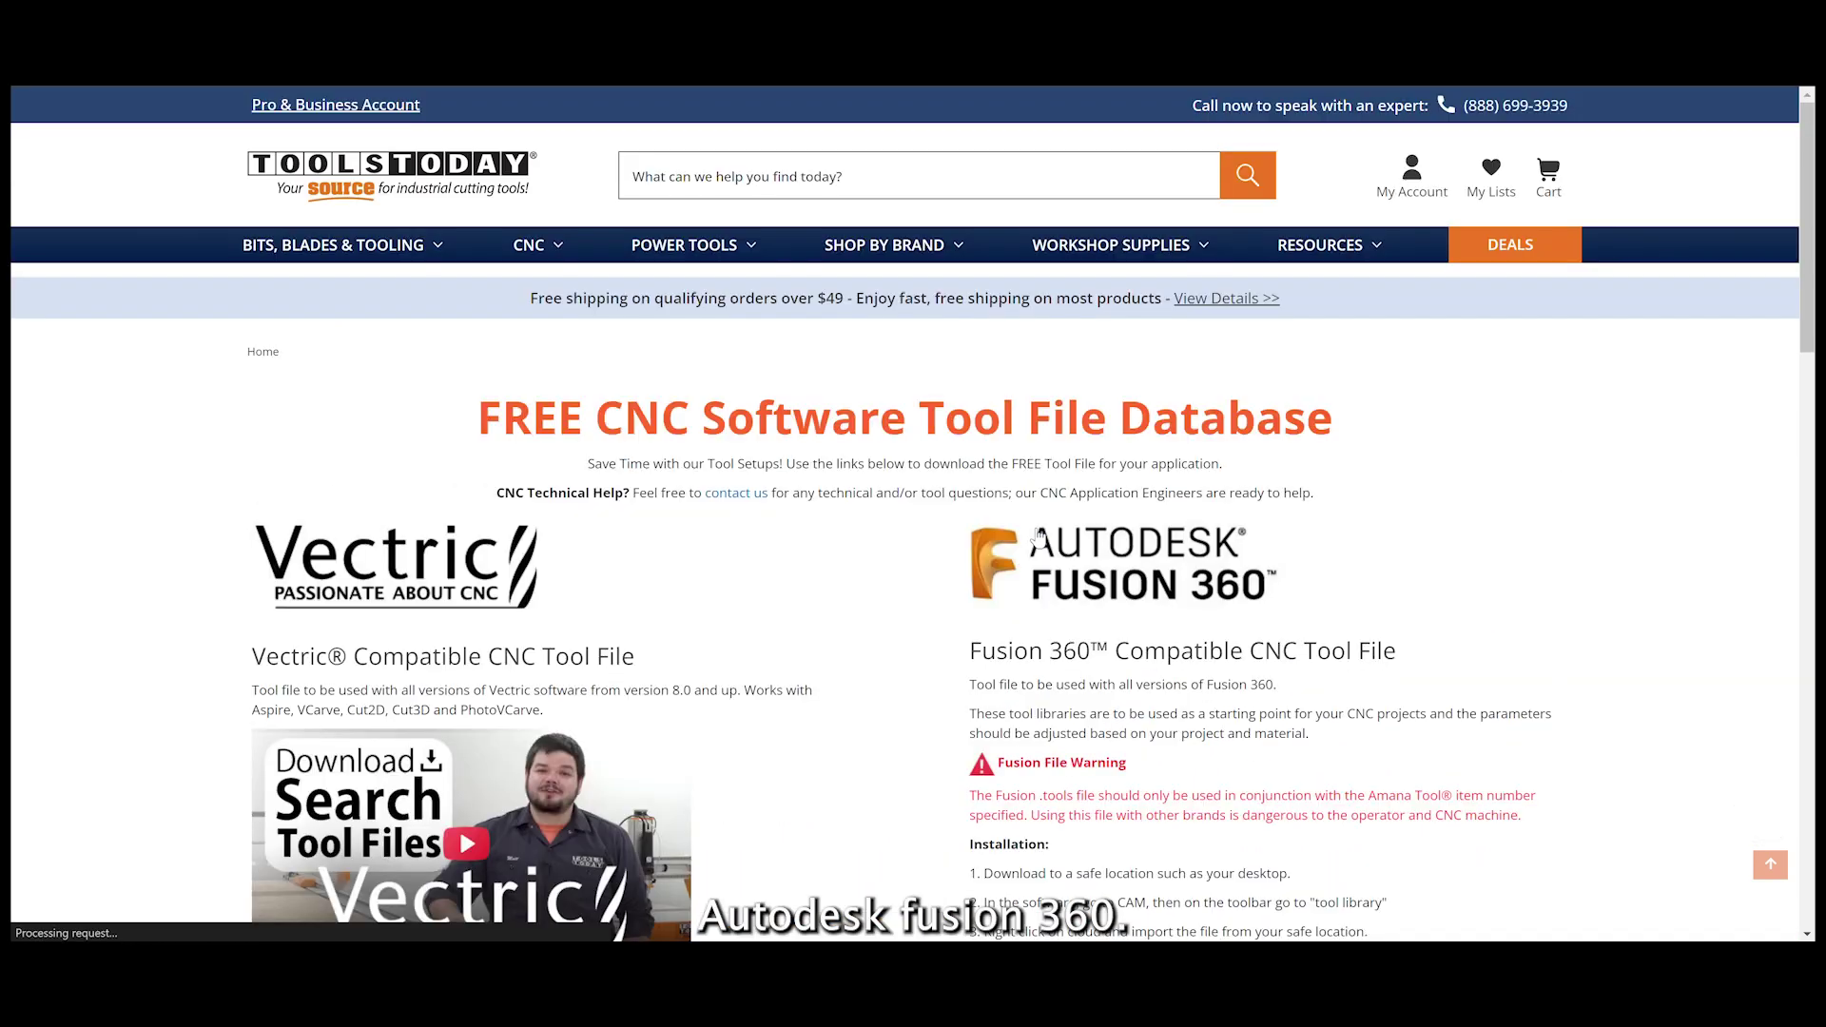
pyautogui.scroll(-2, 812, 512)
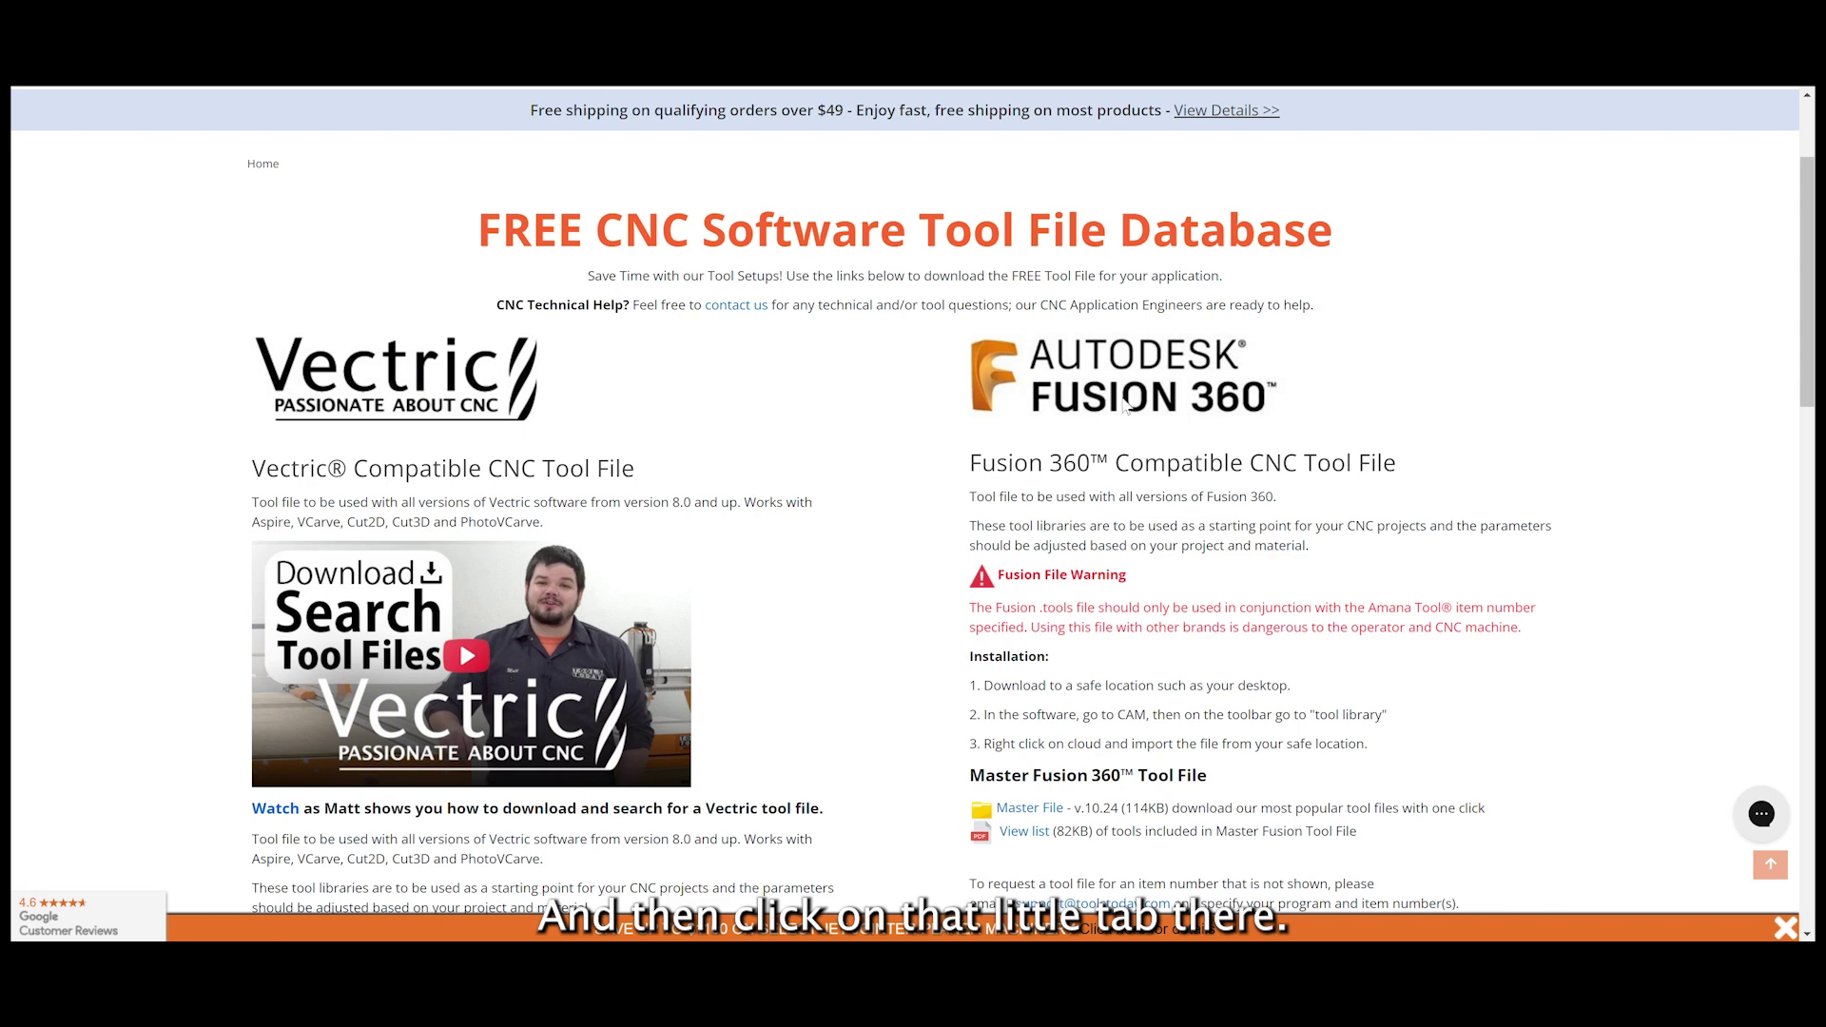
pyautogui.scroll(-3, 885, 408)
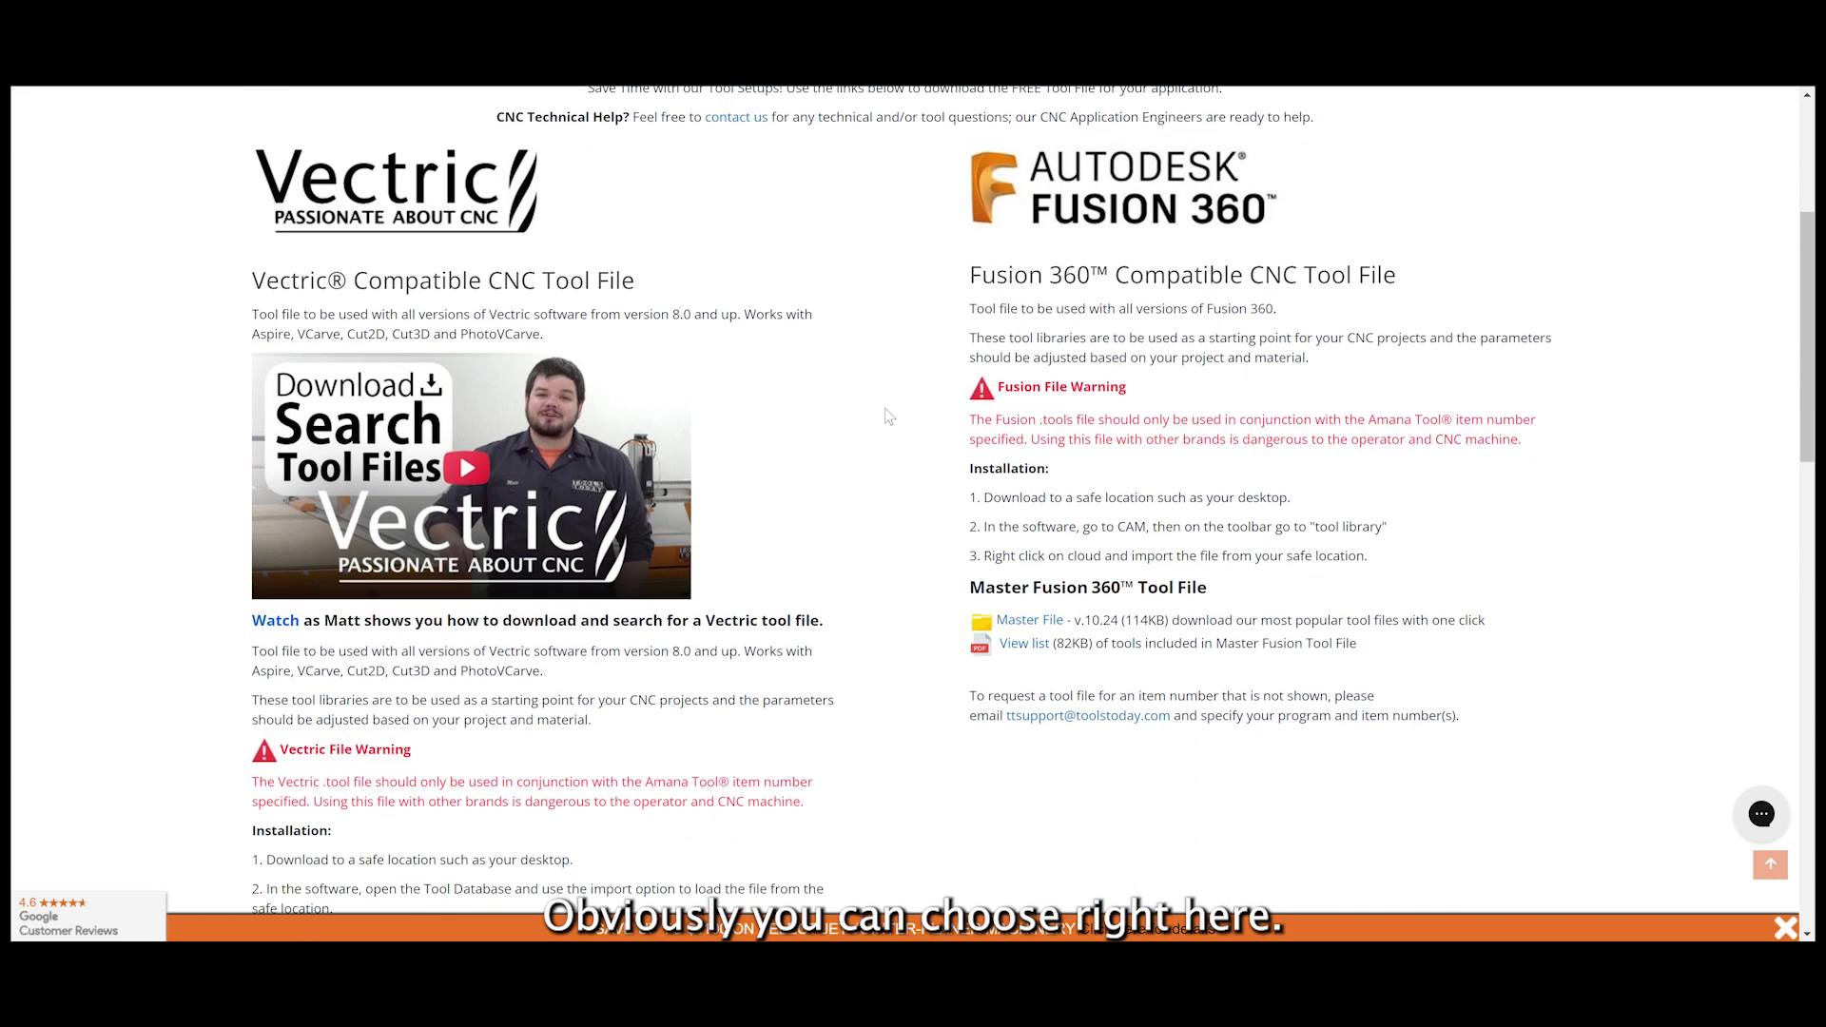
pyautogui.scroll(-1, 886, 407)
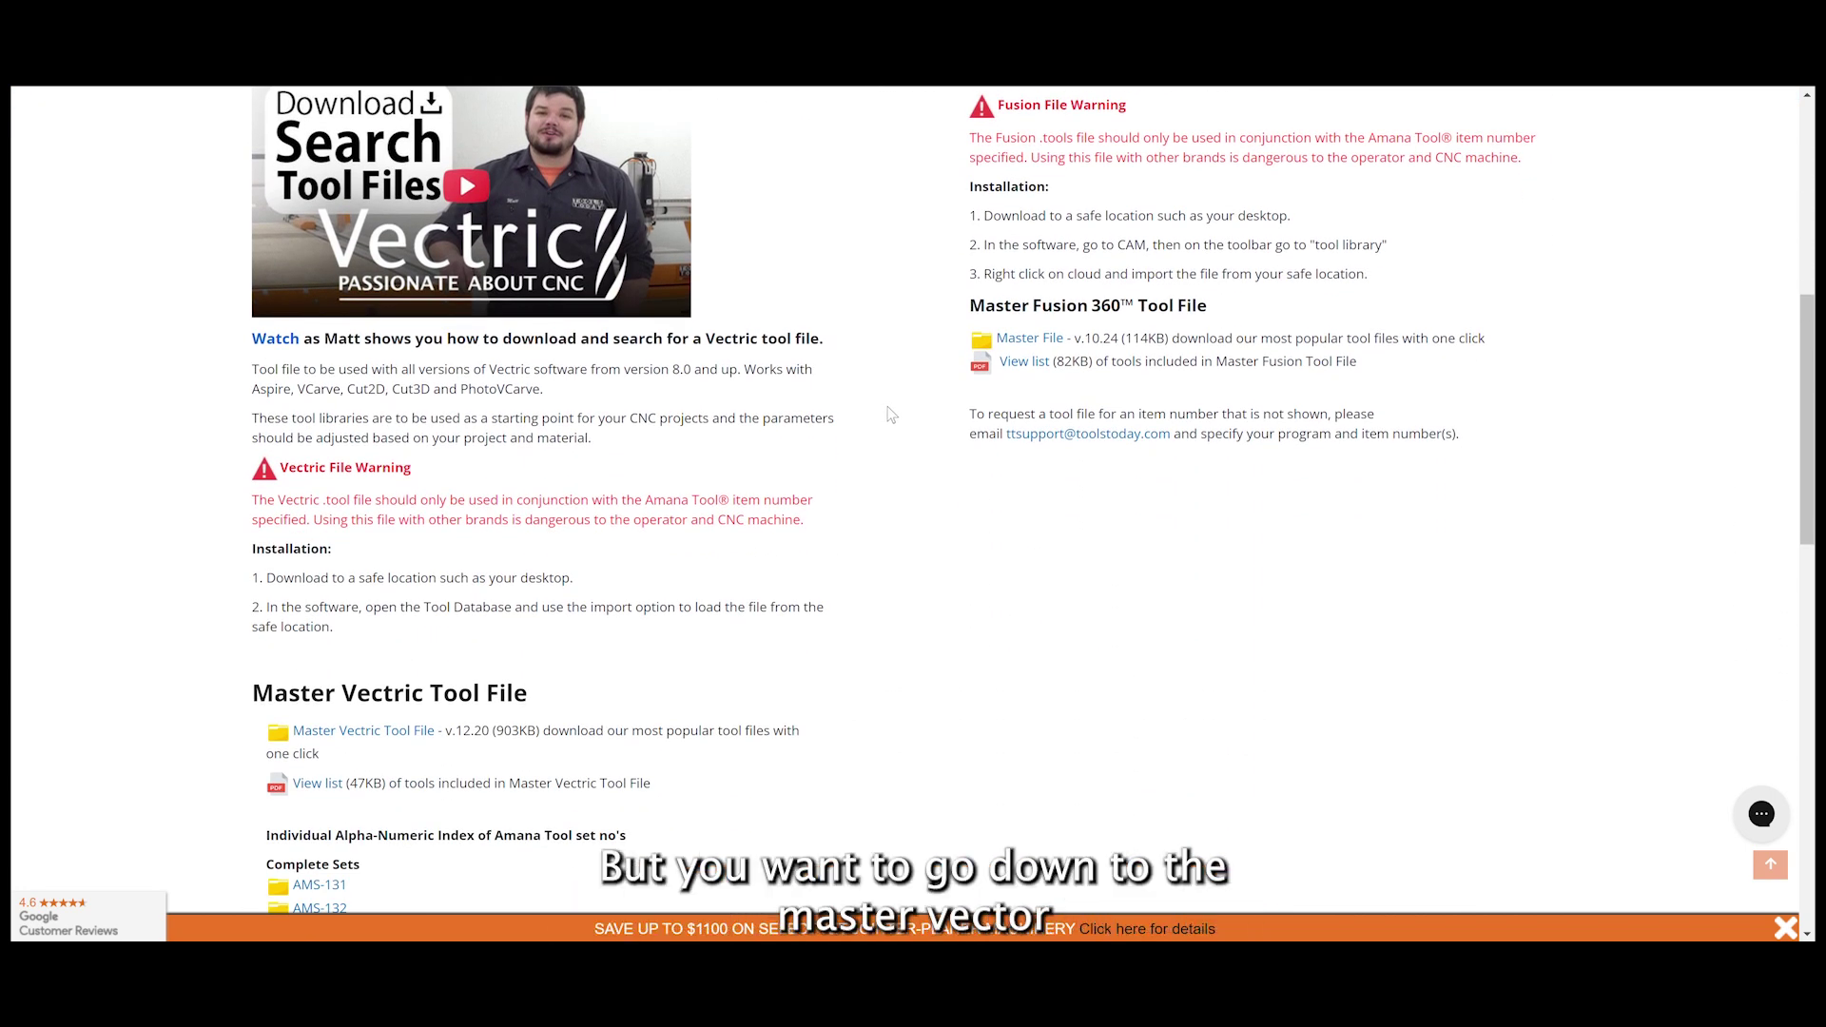
pyautogui.scroll(-3, 889, 411)
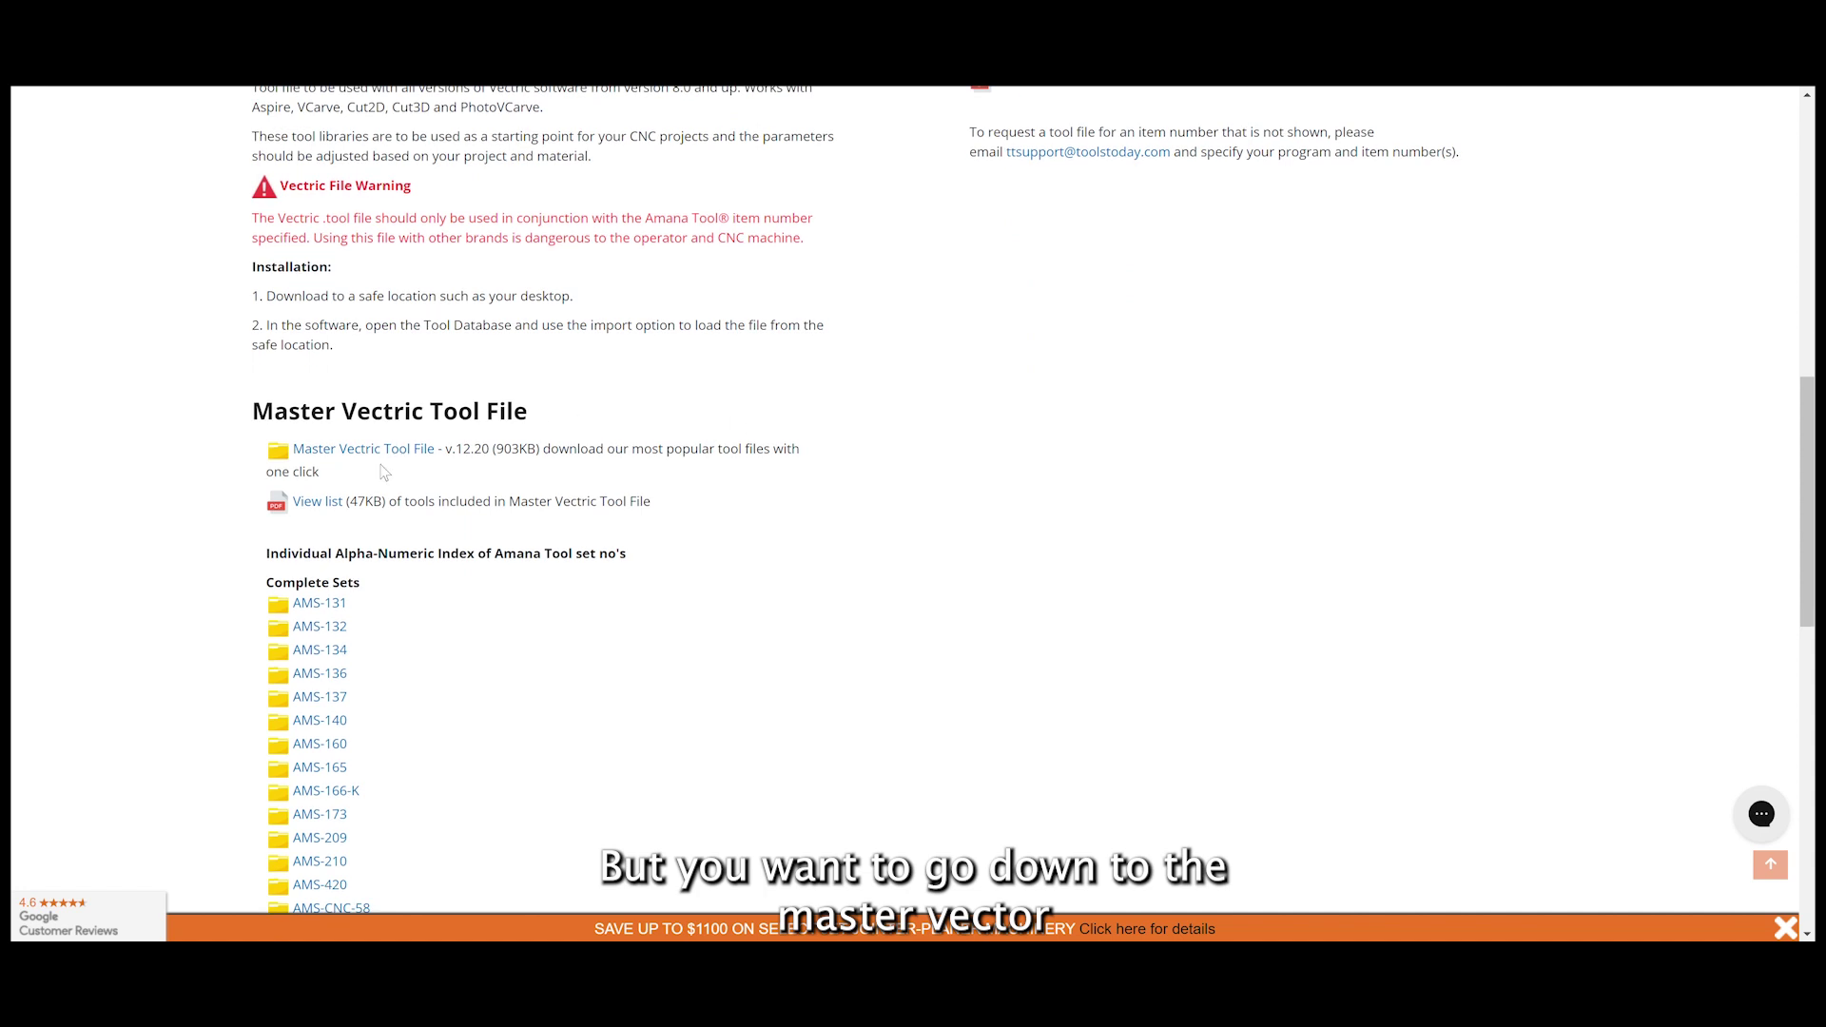
pyautogui.click(377, 457)
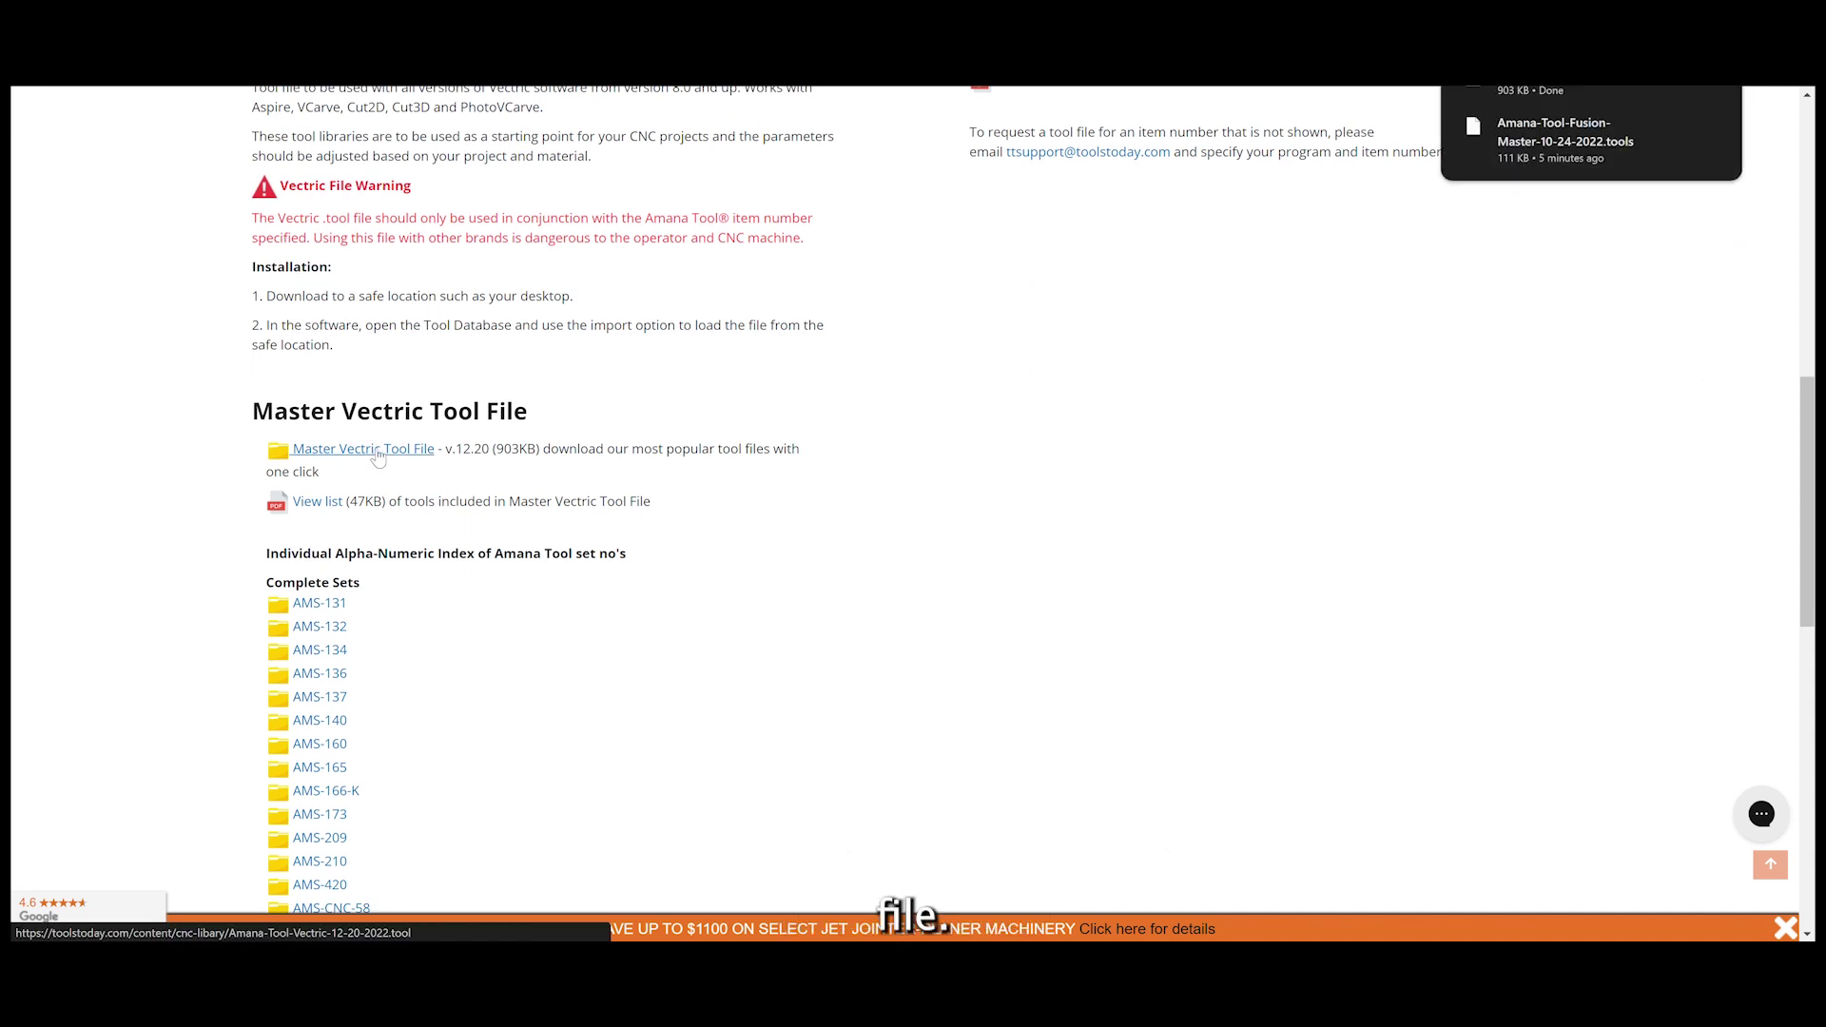
pyautogui.click(325, 505)
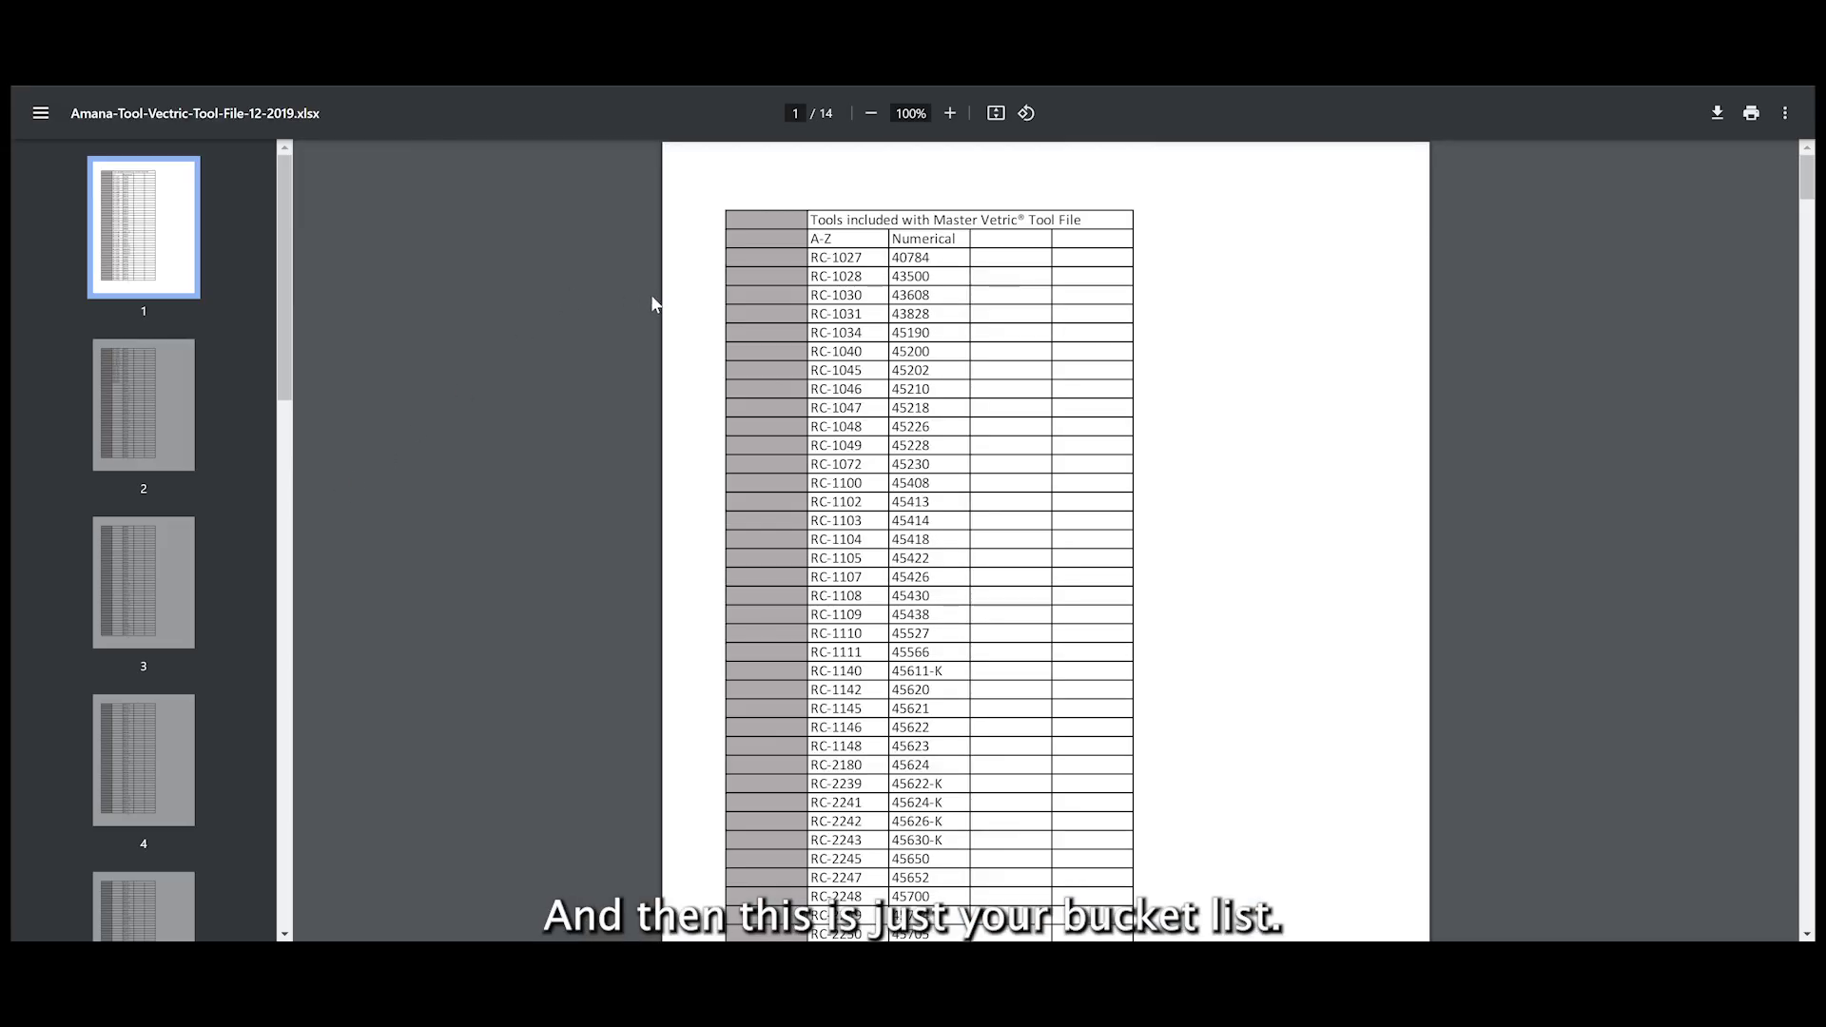
# Scroll through the 14-page included-tools PDF, then close it to return to the download page.
pyautogui.scroll(-7, 688, 303)
pyautogui.scroll(-10, 693, 308)
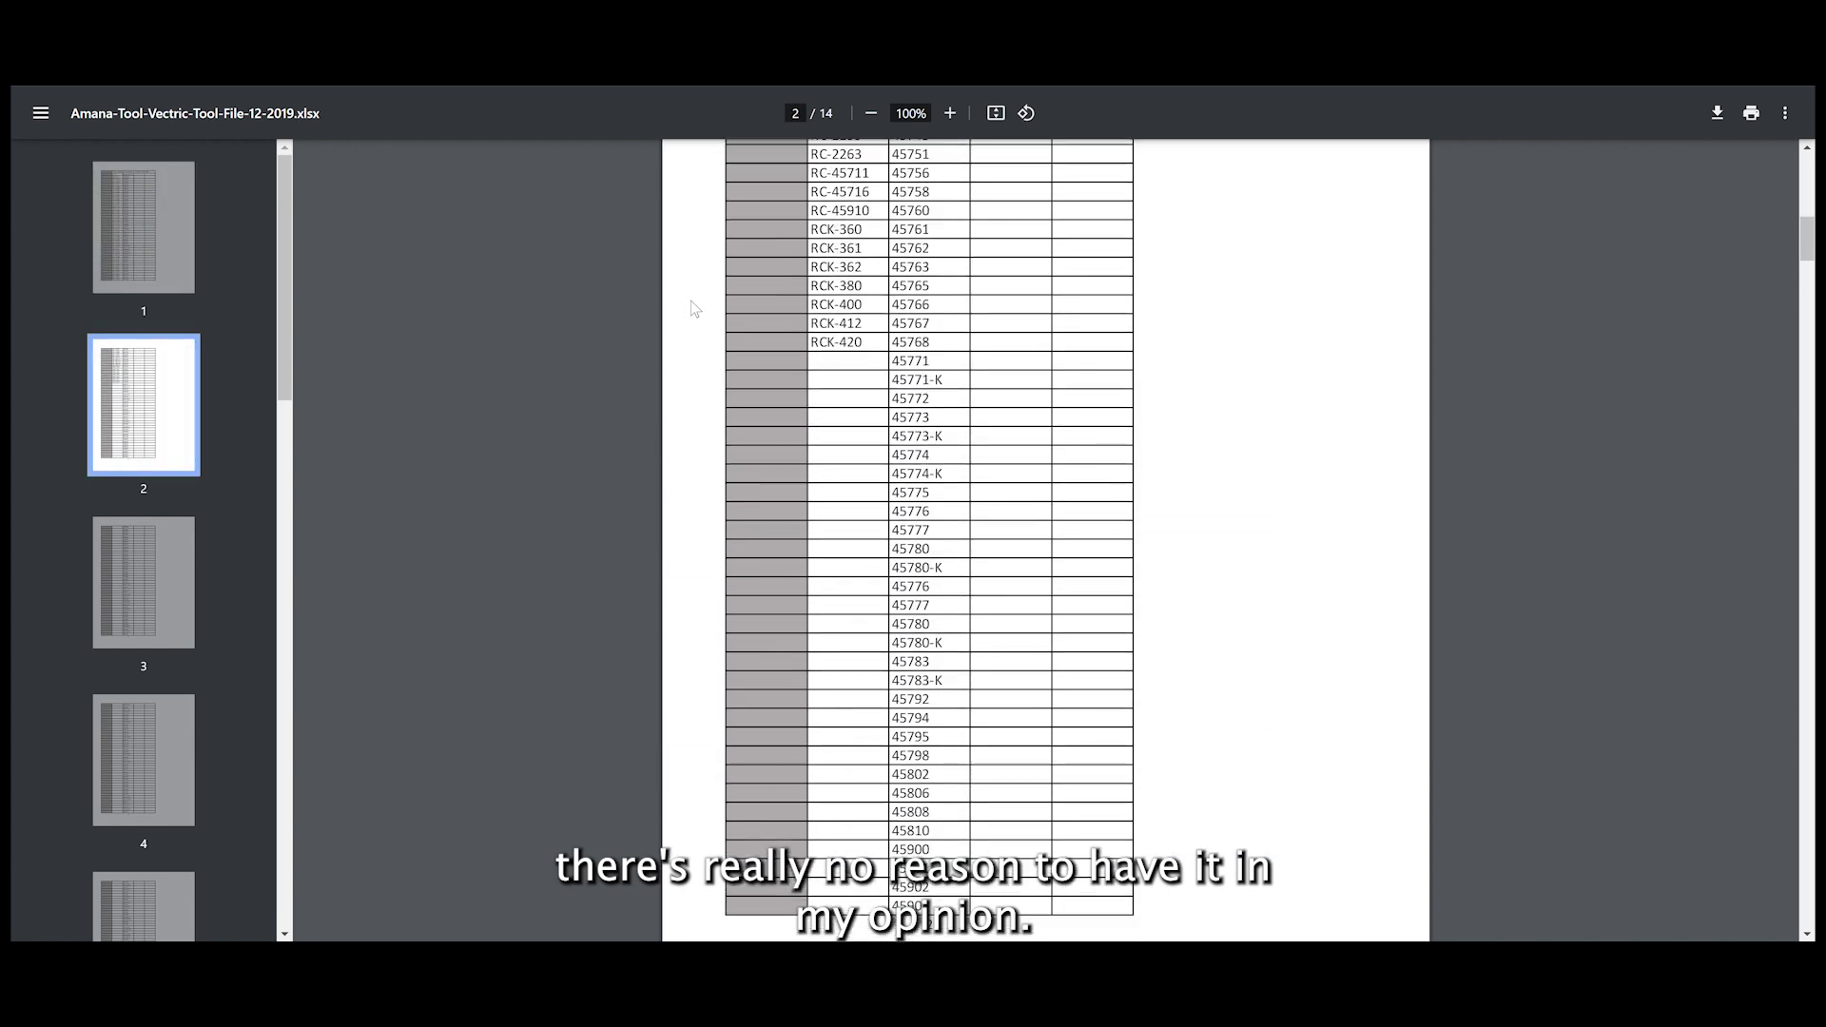
pyautogui.scroll(15, 699, 307)
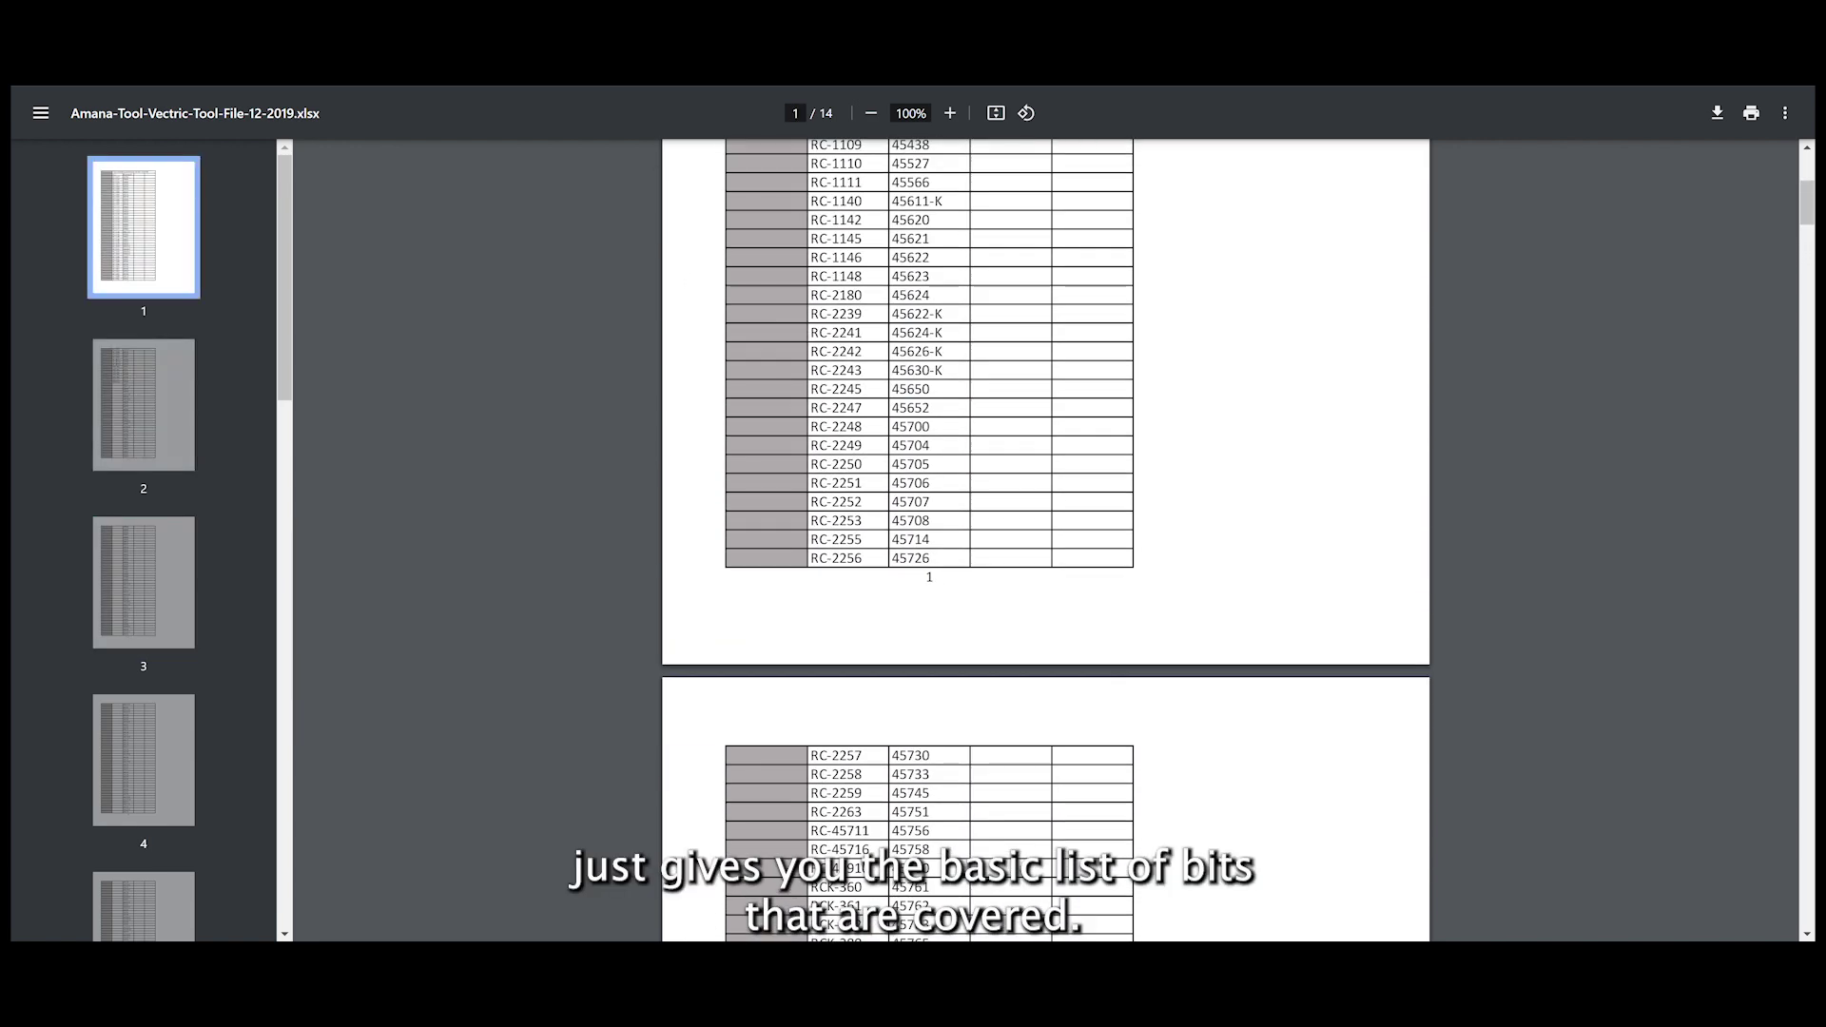
pyautogui.hotkey('ctrl', 'w')
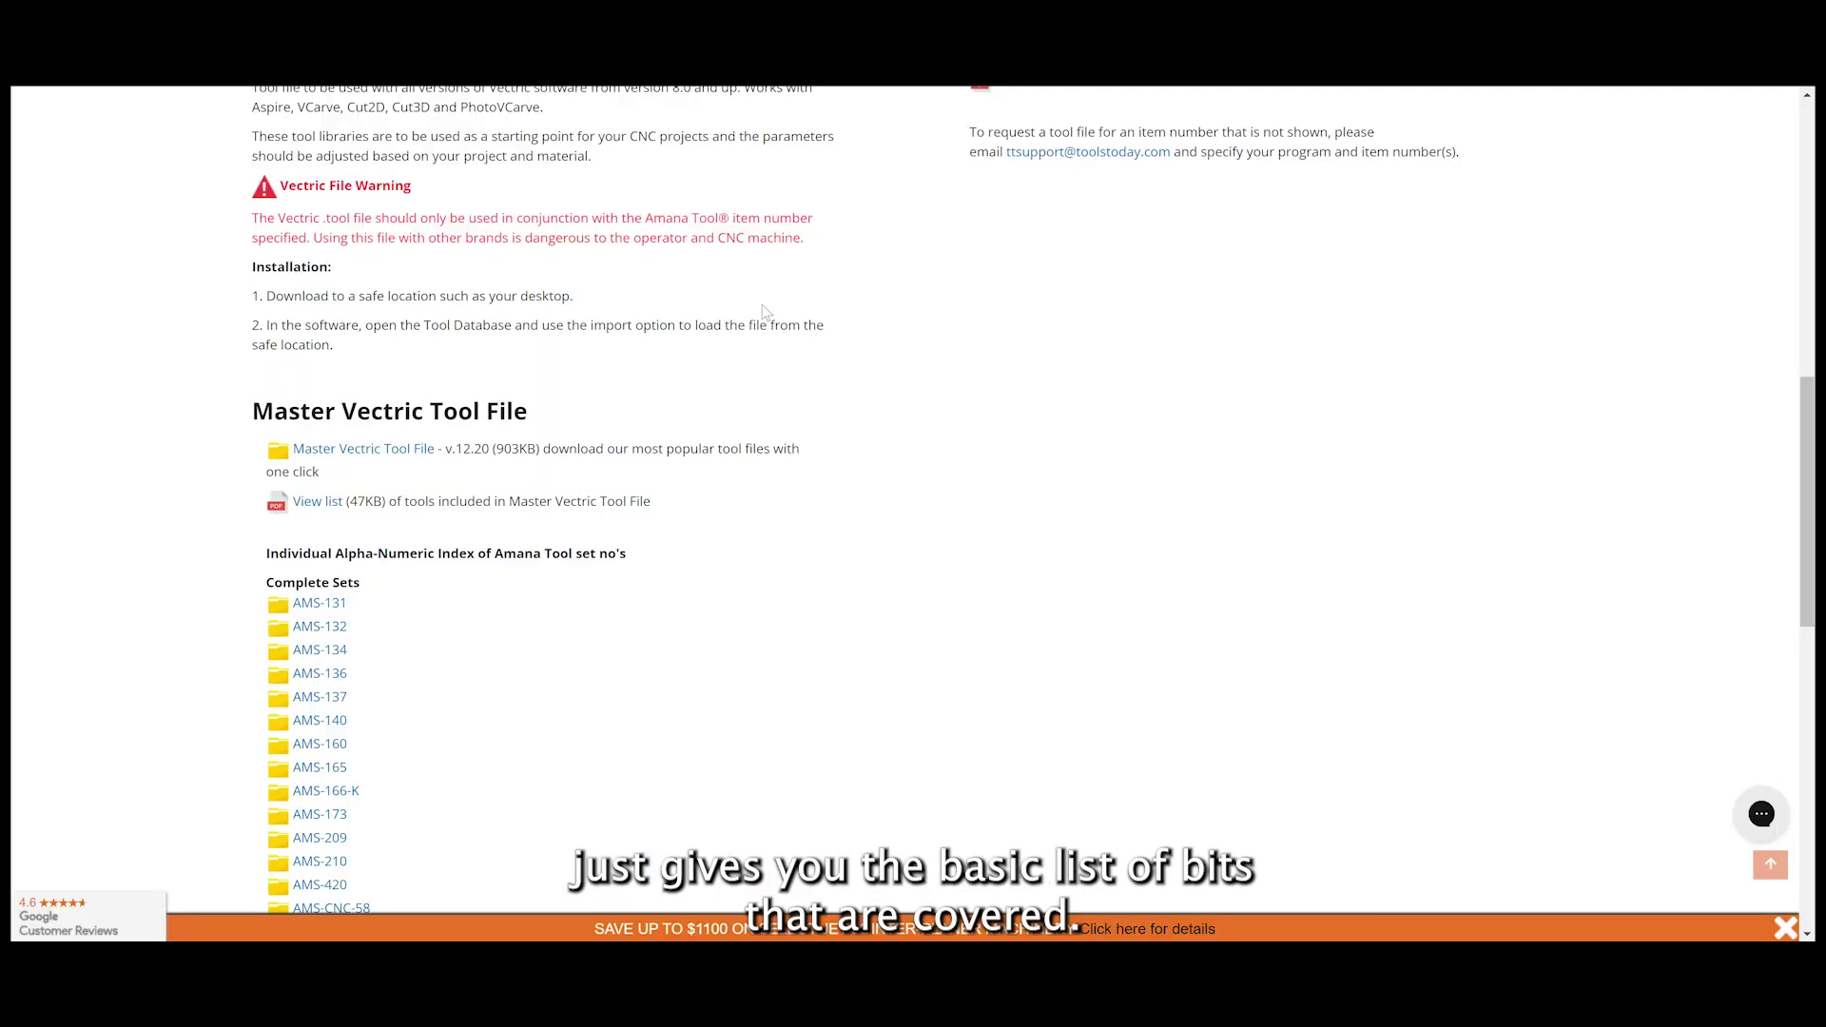
pyautogui.scroll(3, 764, 312)
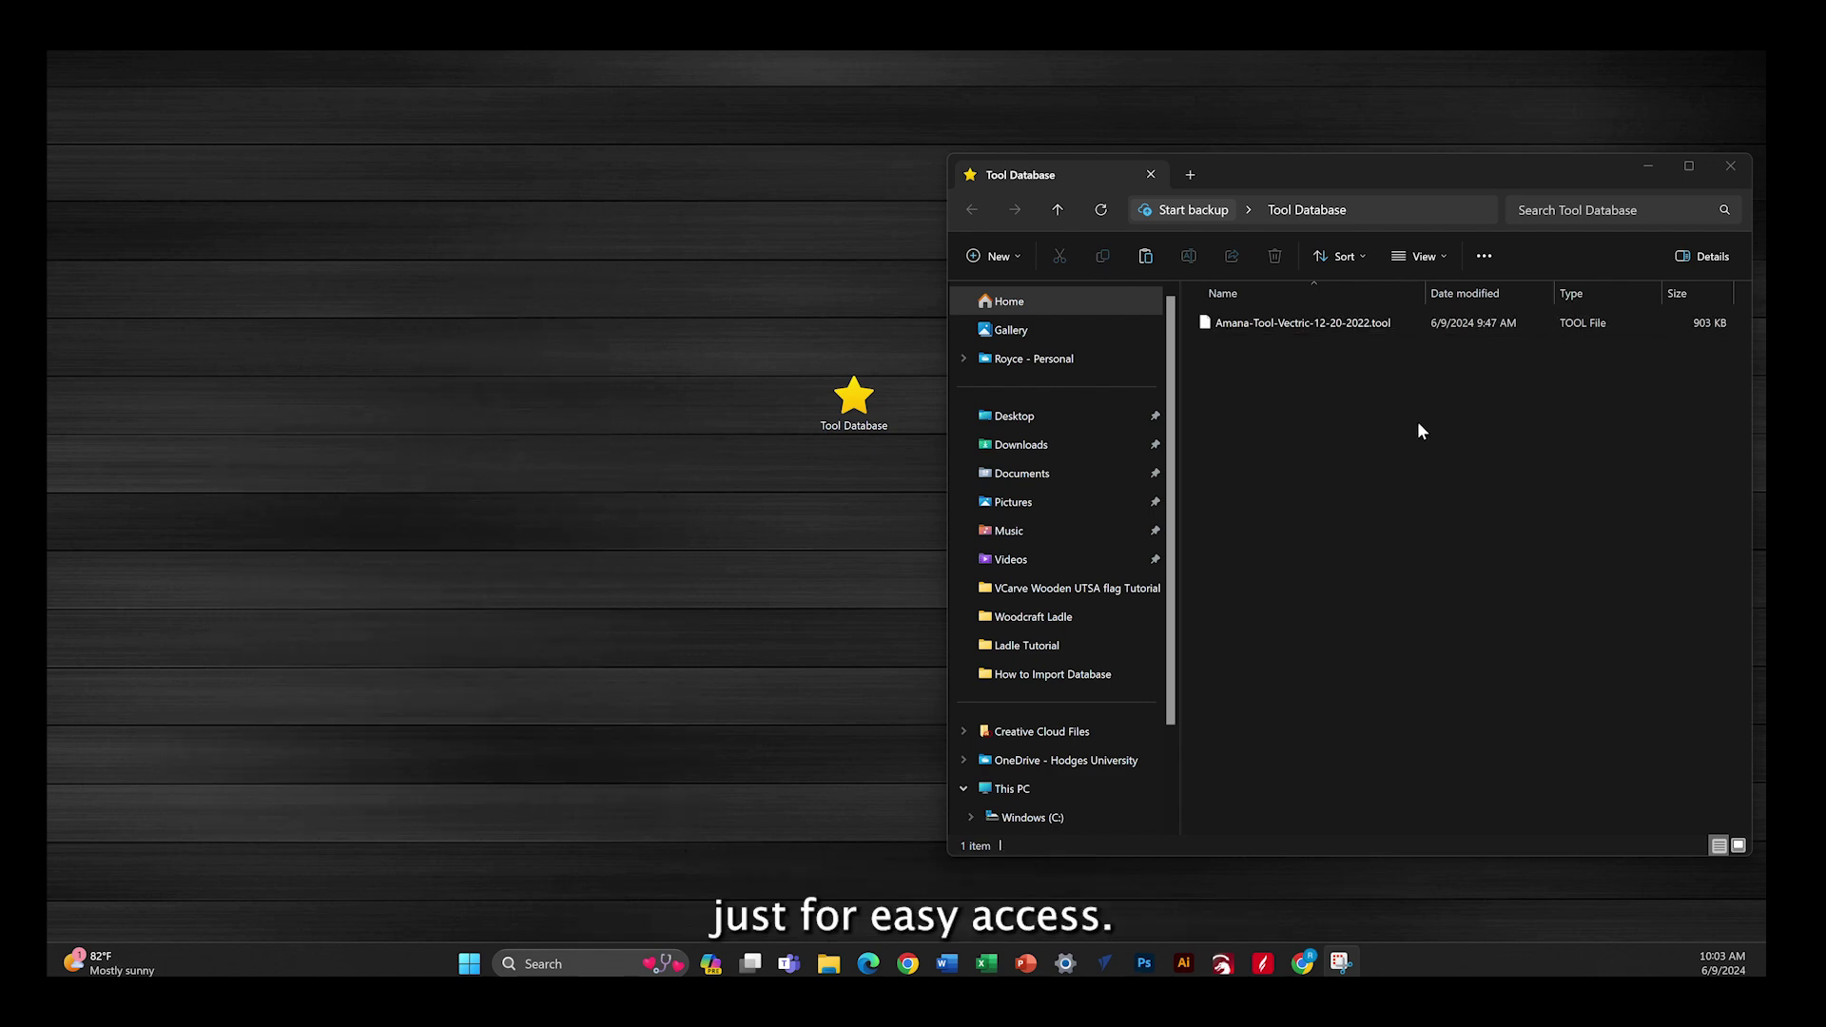
# Switch back to the Aspire window showing the 5 x 5 x 1 inch heart-and-saw-blade job.
pyautogui.click(1265, 963)
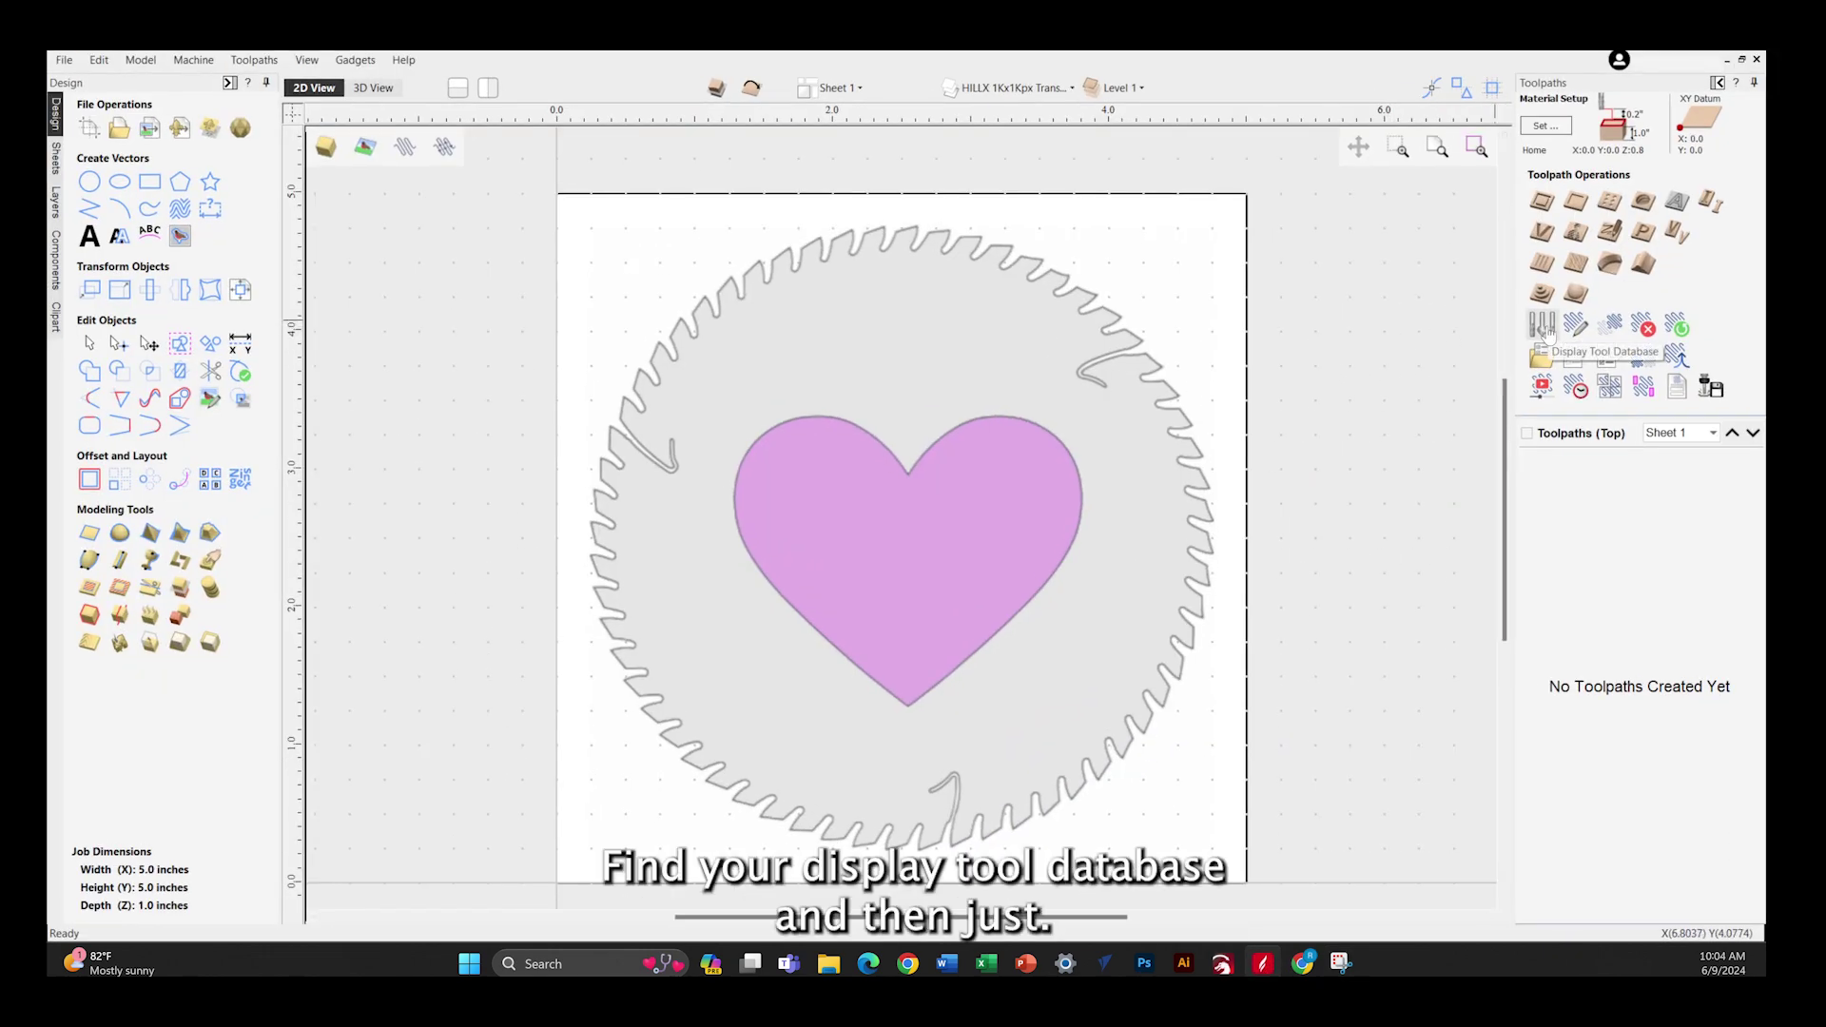
# Import Amana-Tool-Vectric-12-20-2022.tool from Desktop > Tool Database into the Tool Database.
pyautogui.click(1544, 329)
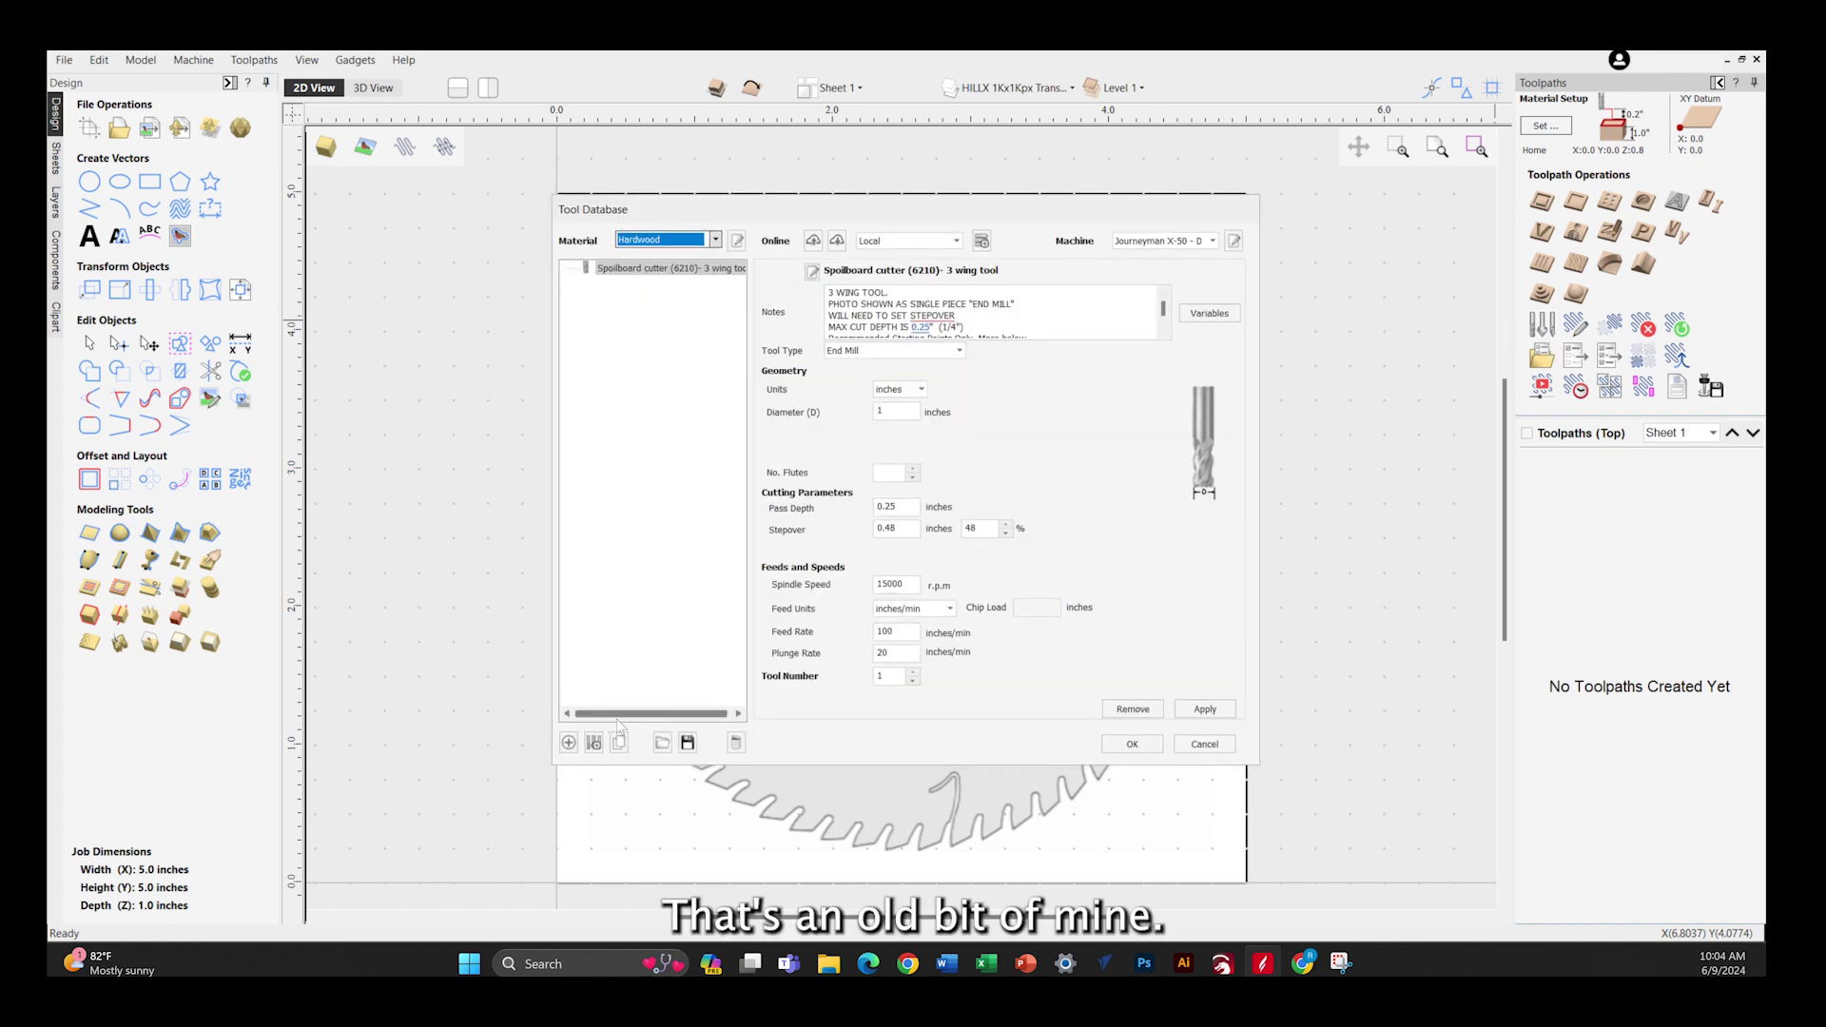
pyautogui.click(661, 744)
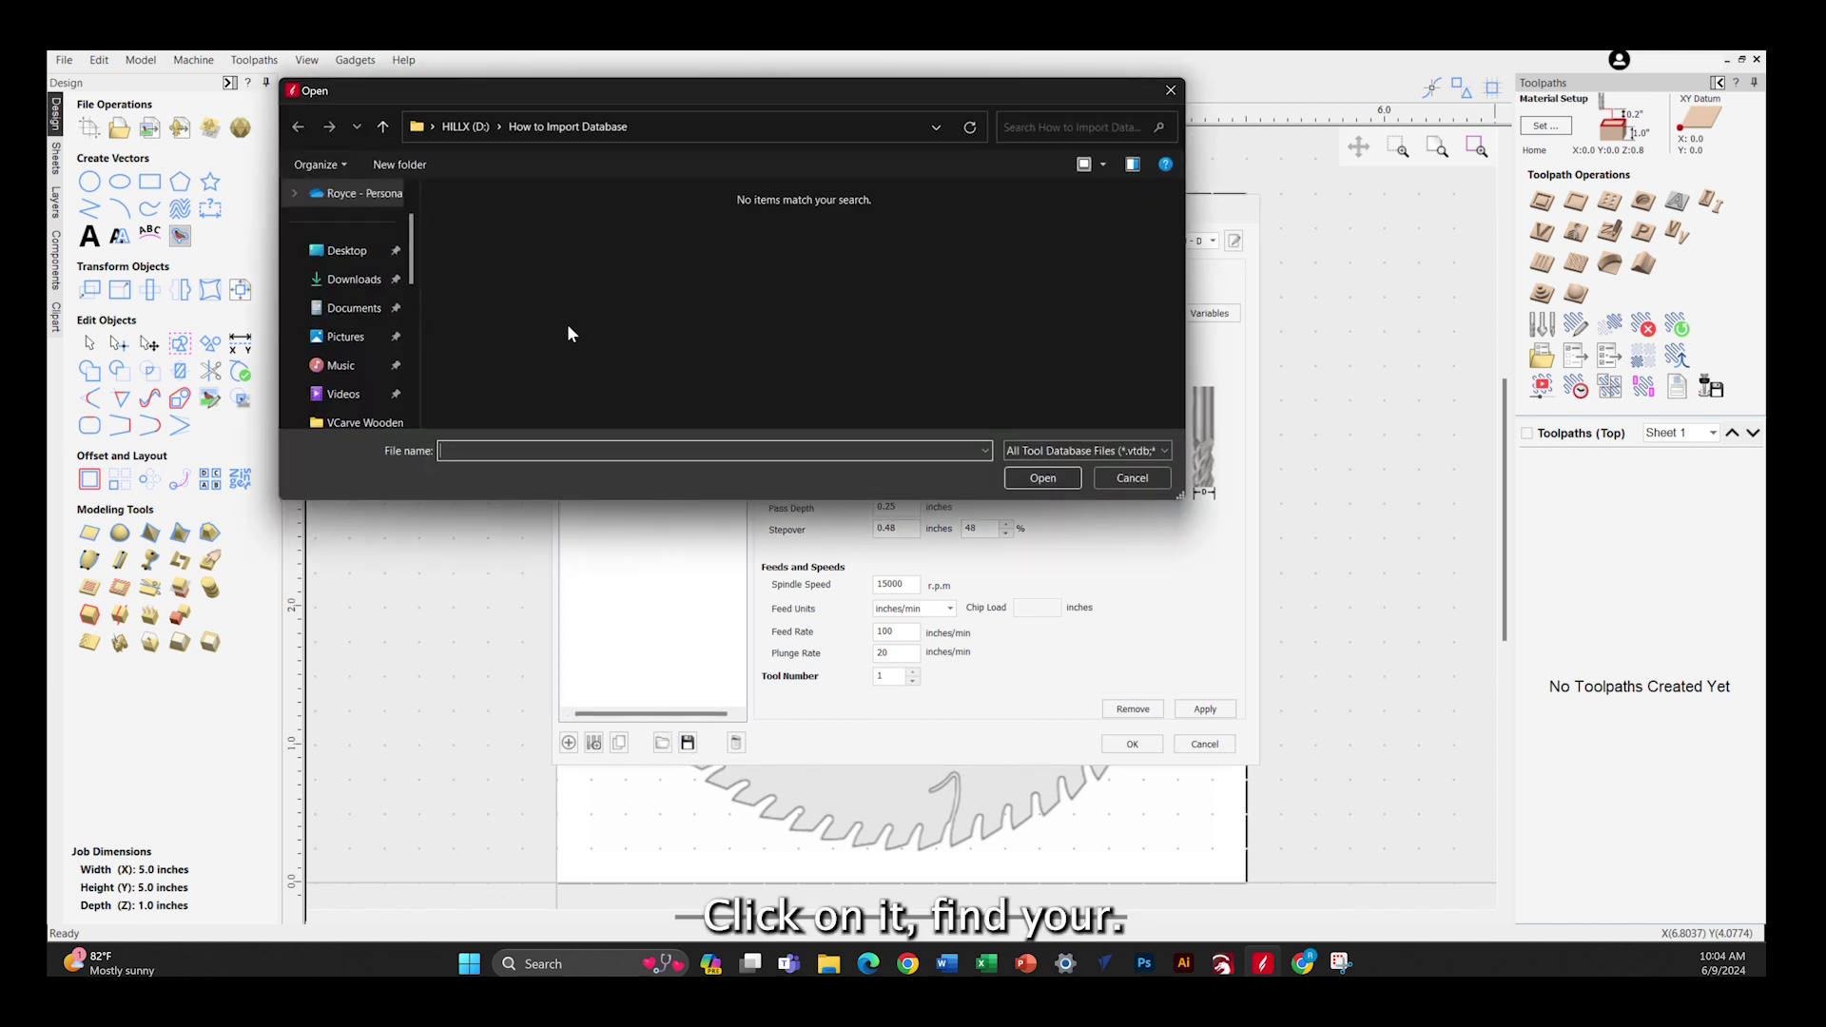
pyautogui.click(353, 251)
pyautogui.click(478, 223)
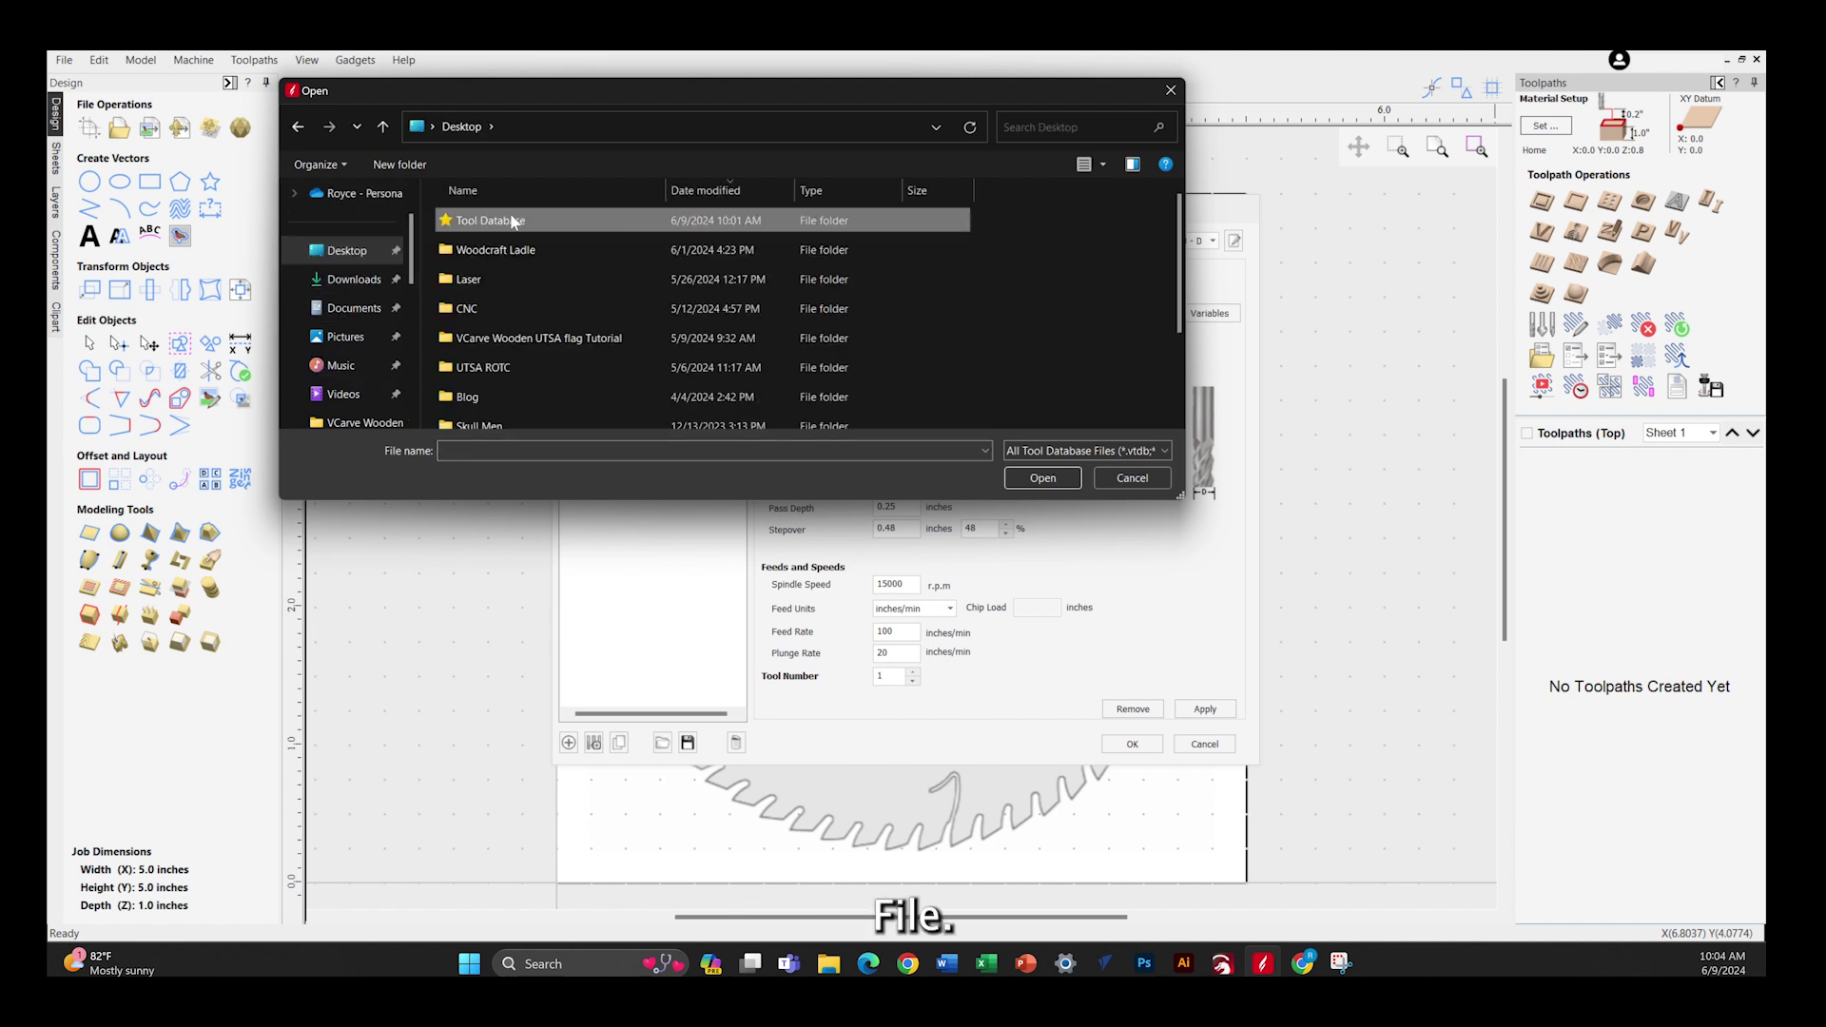
pyautogui.click(1039, 479)
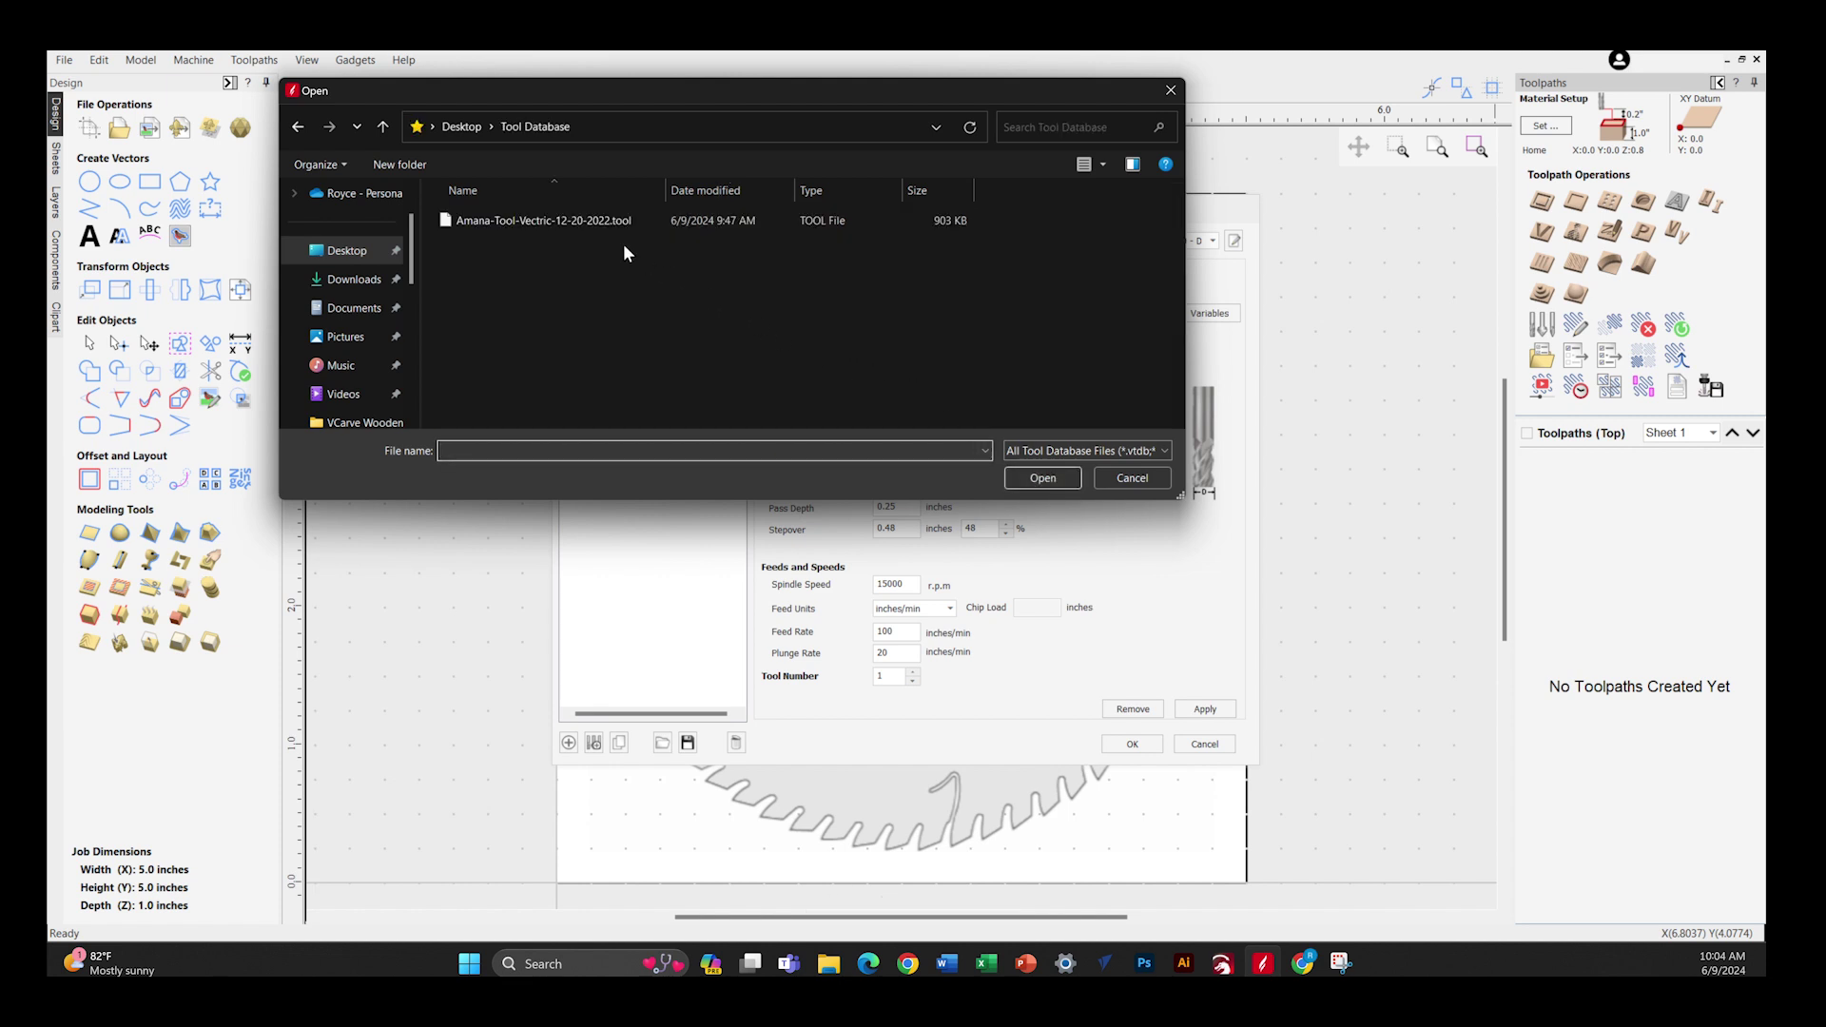
pyautogui.click(602, 223)
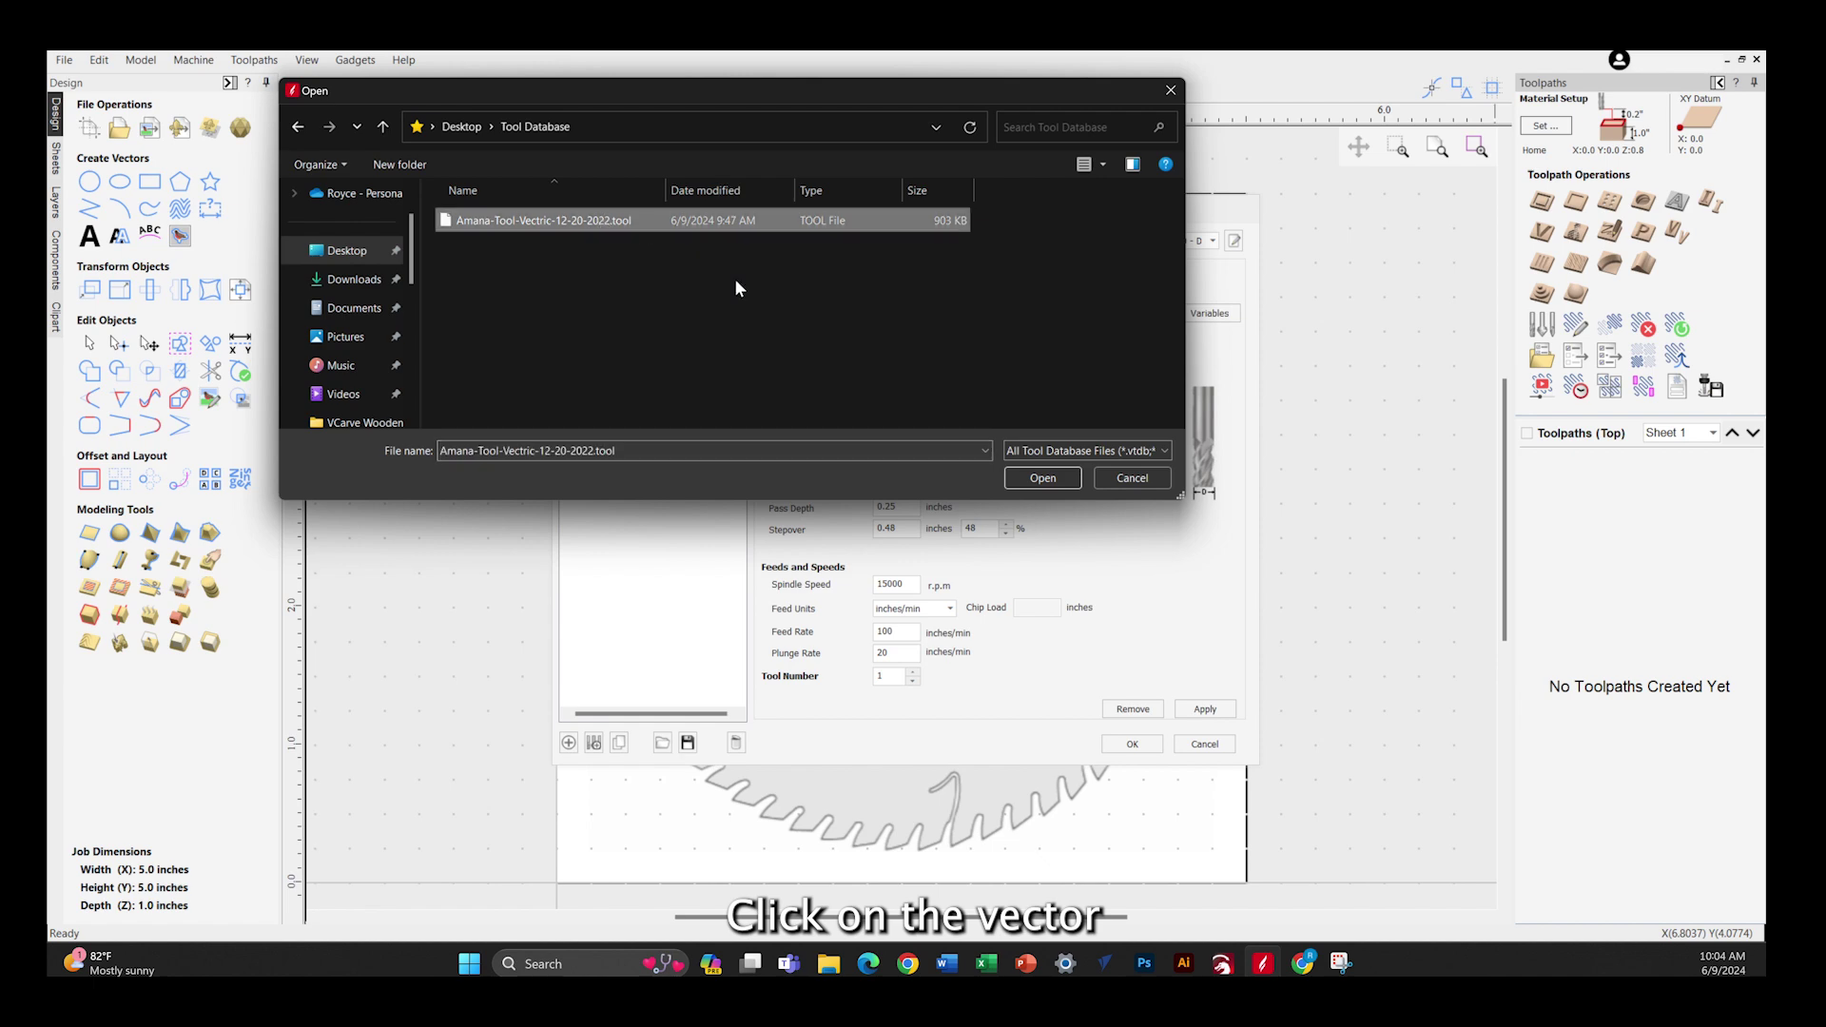
pyautogui.click(1065, 477)
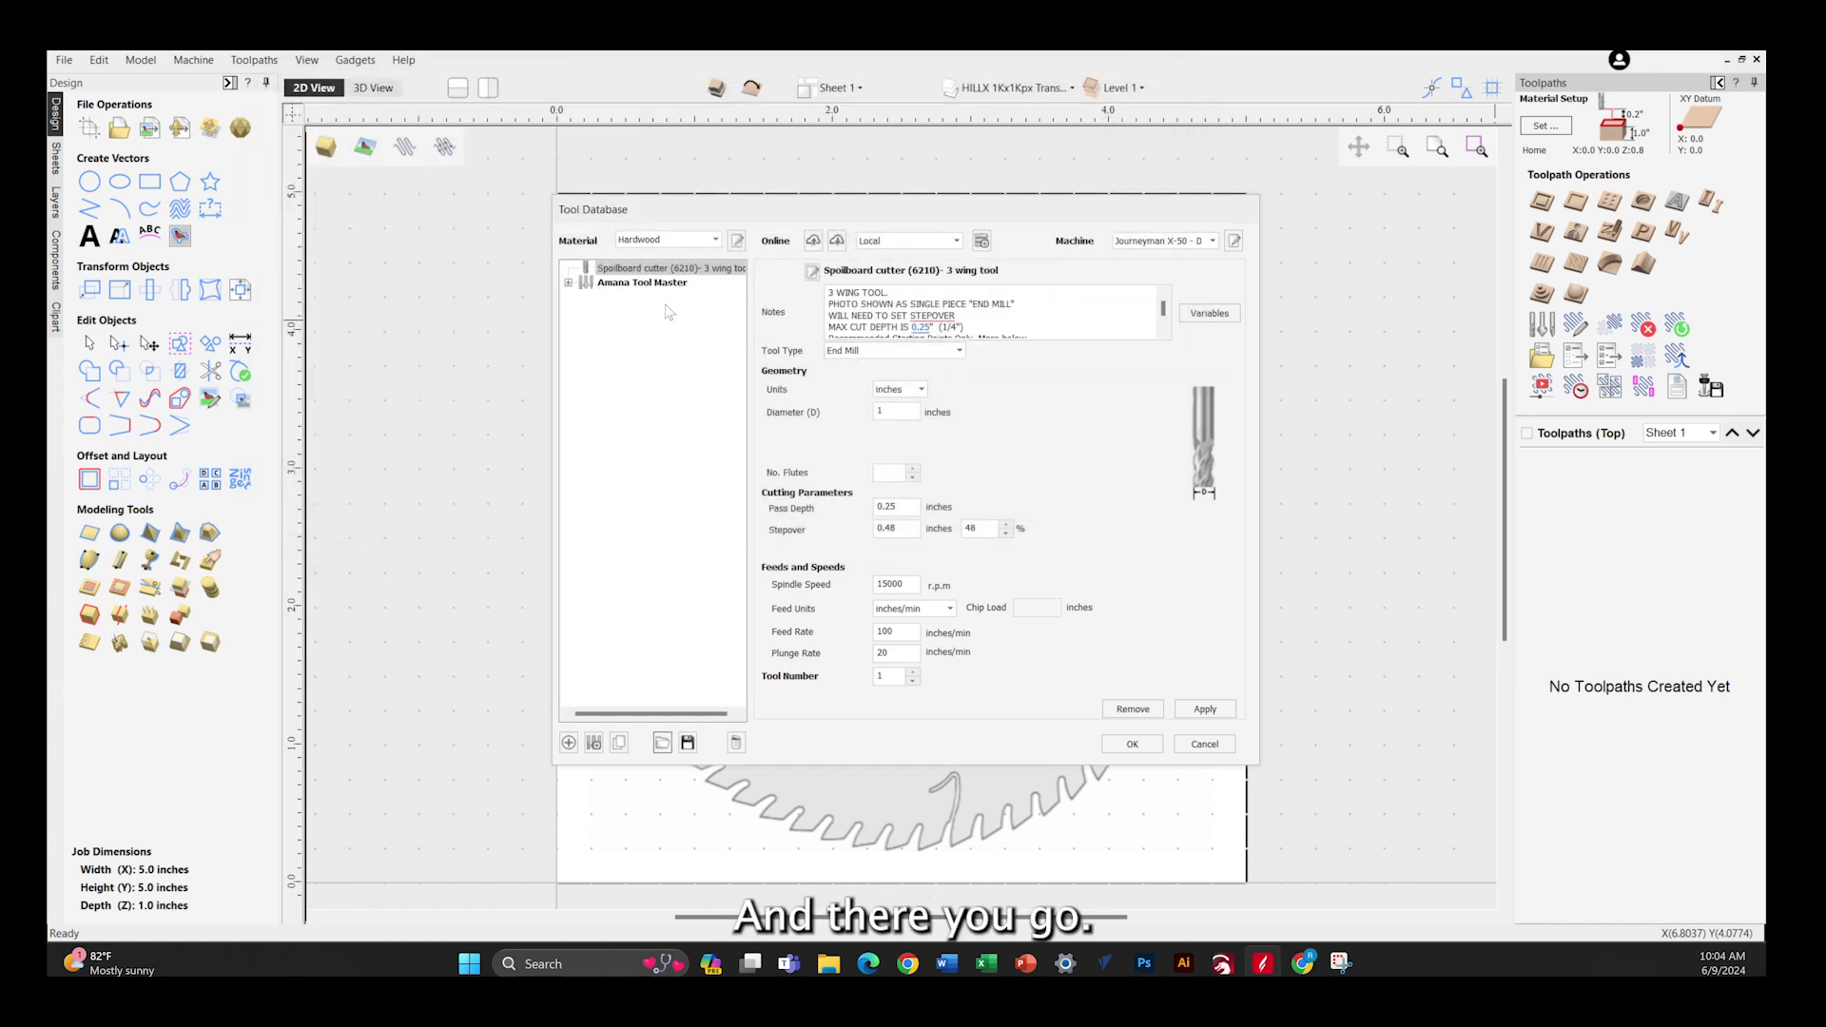
# Expand Amana Tool Master's Endmill, V-Bit and 1/4" Shank categories, then close the Tool Database.
pyautogui.click(568, 283)
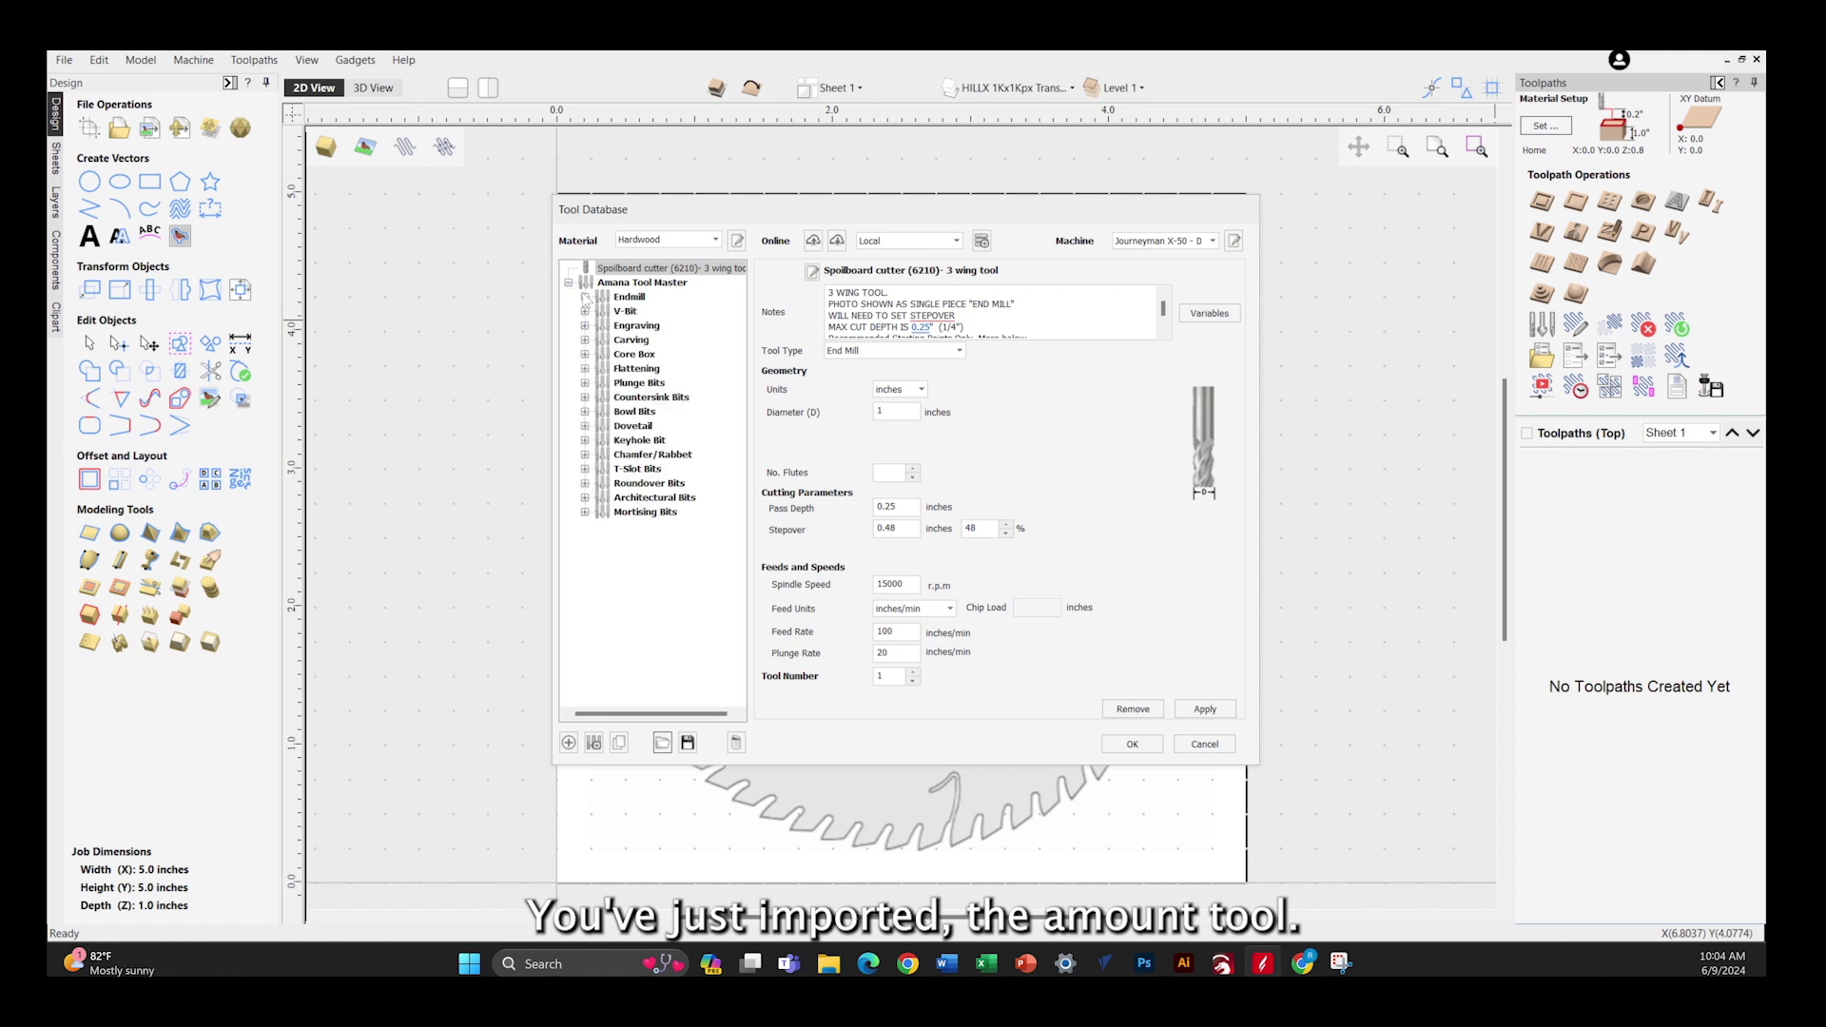
pyautogui.click(585, 296)
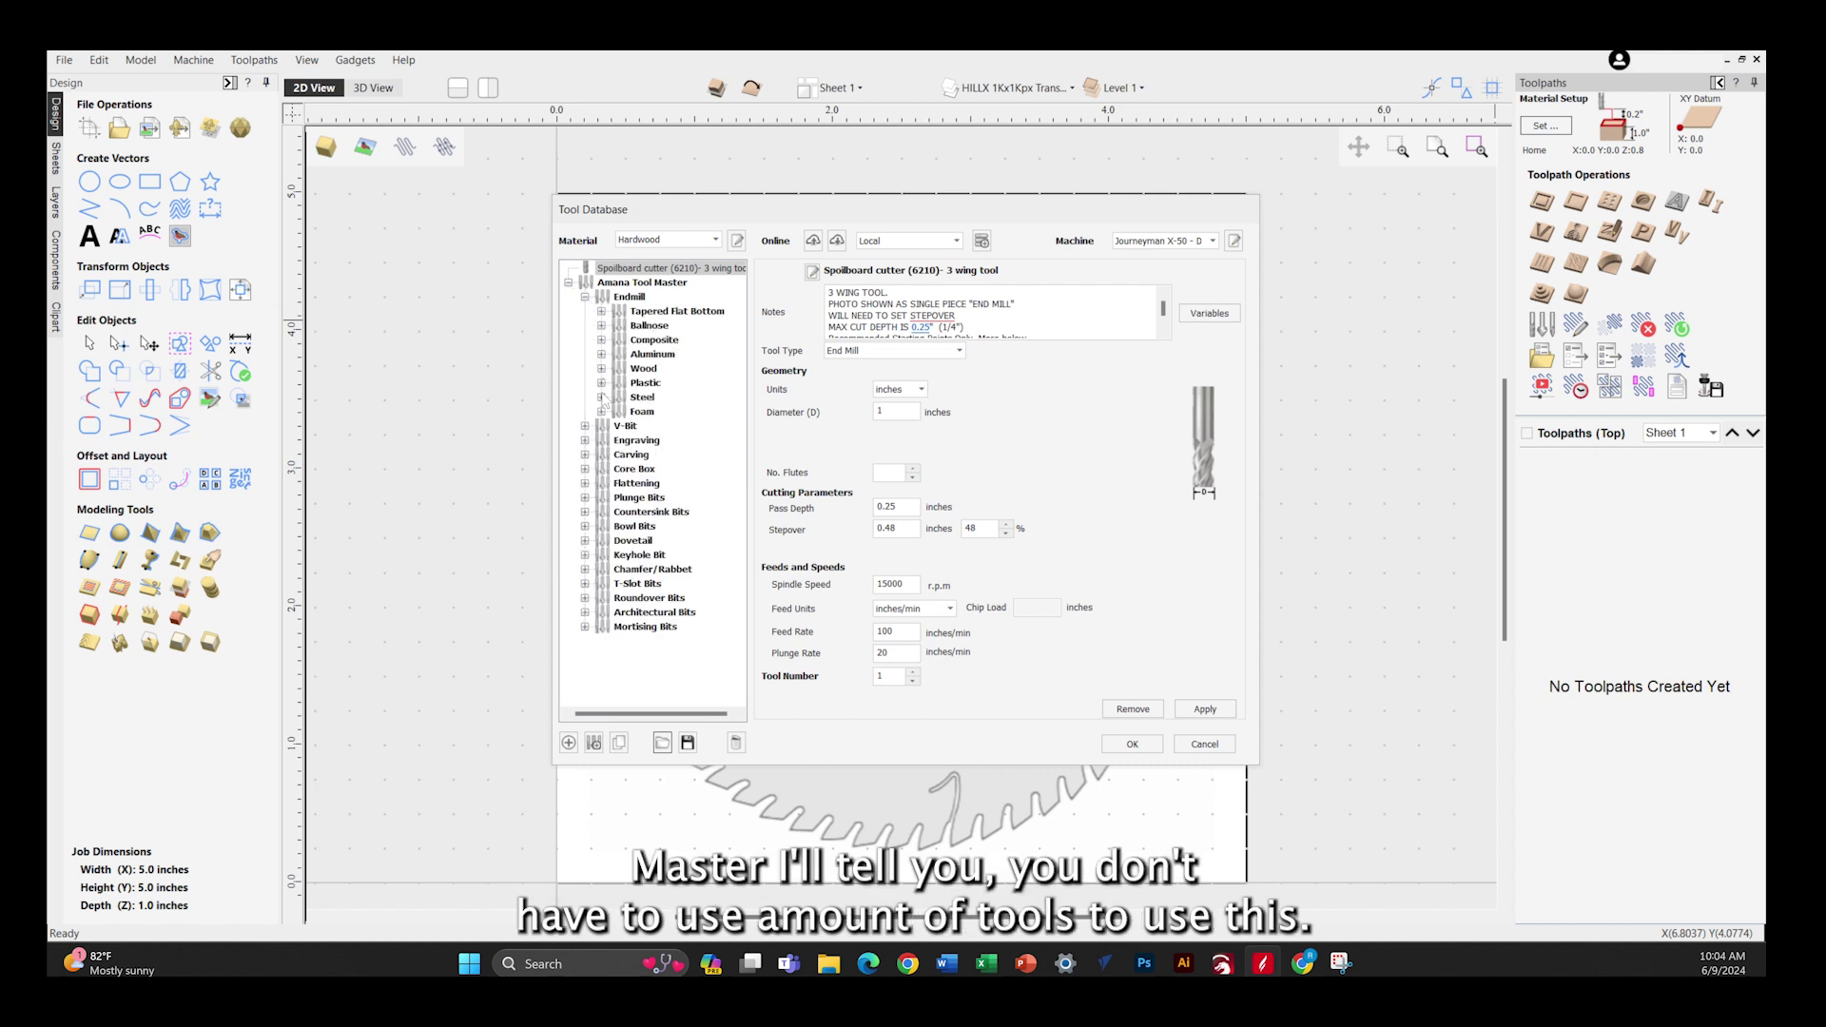
pyautogui.click(585, 426)
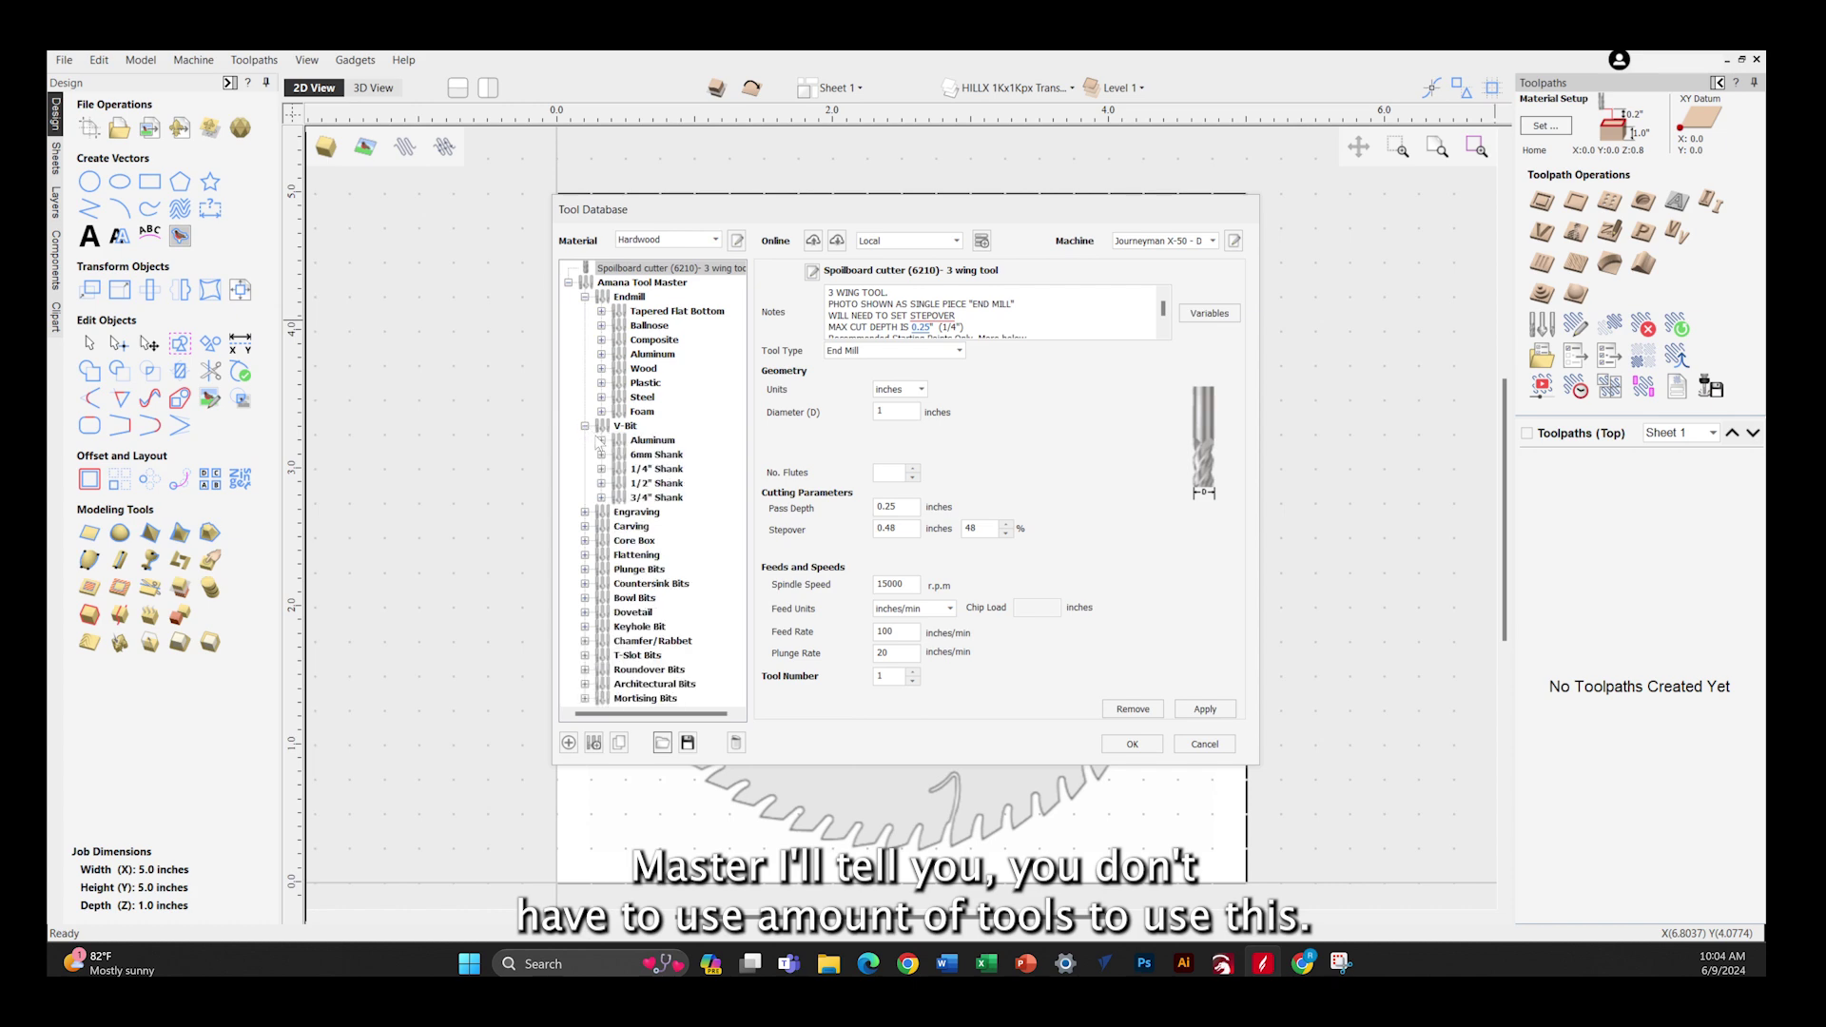
pyautogui.click(601, 469)
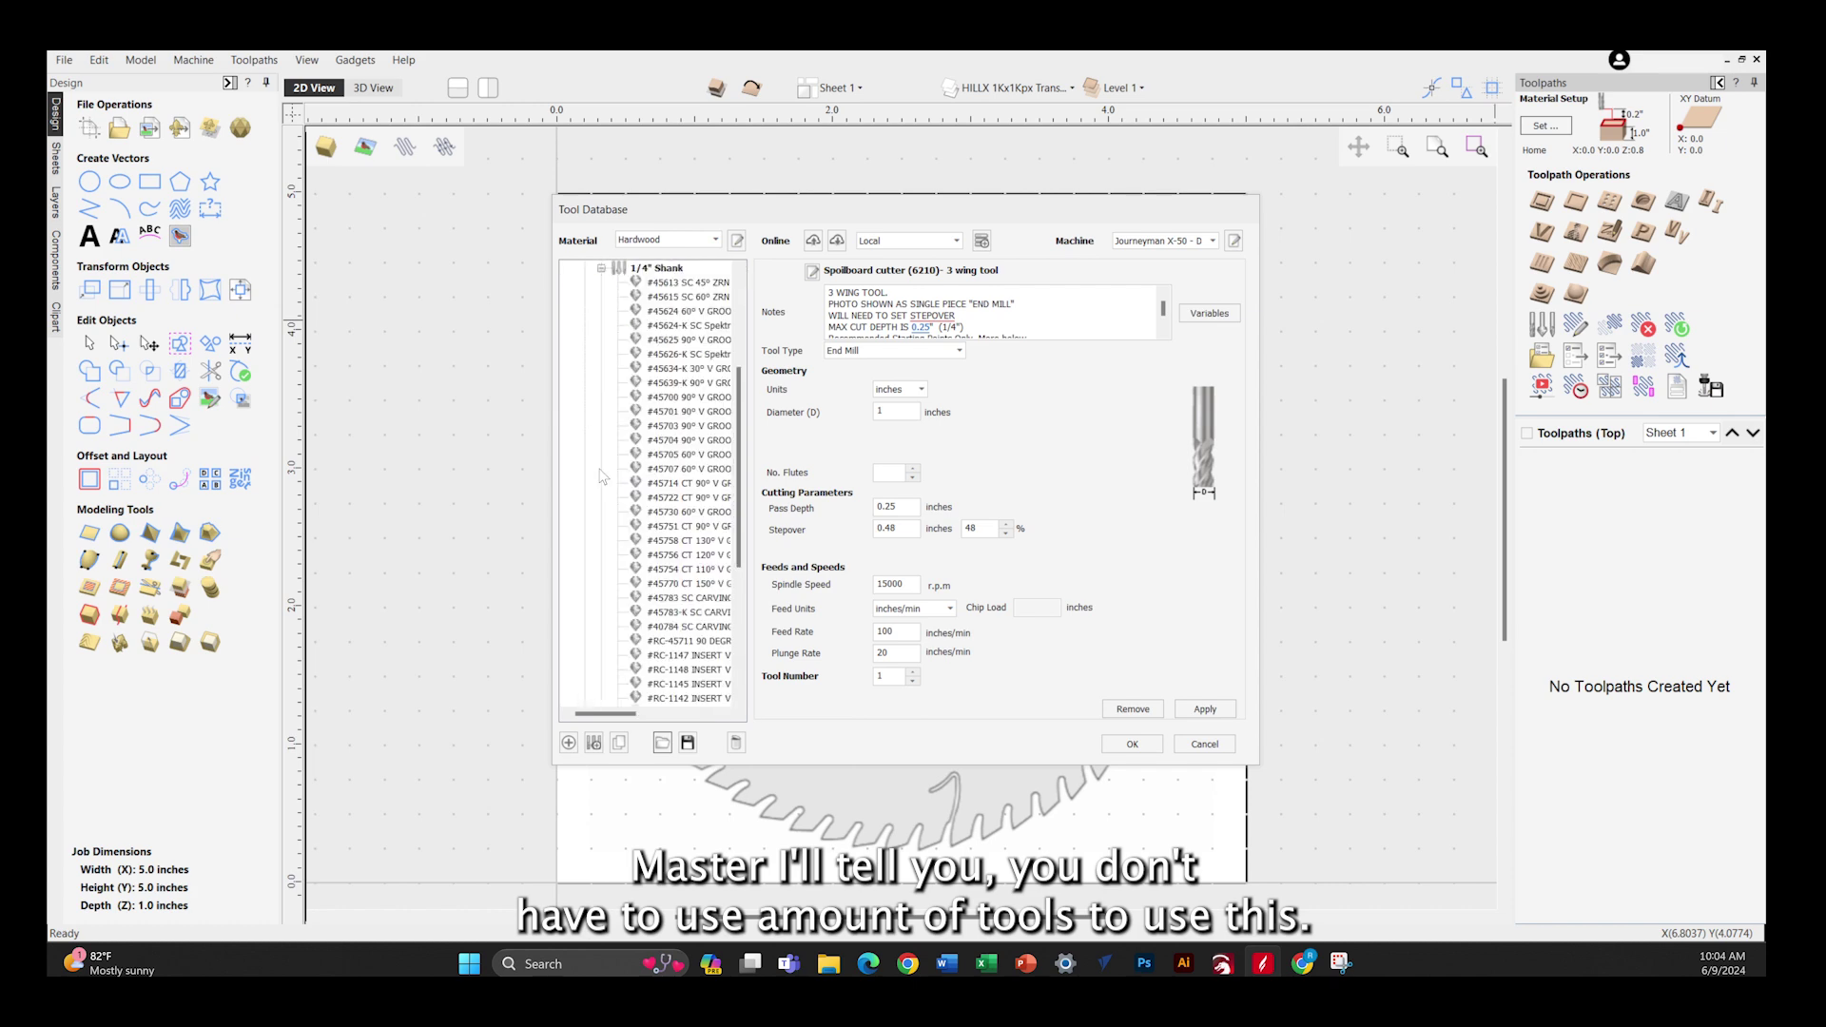
pyautogui.scroll(-2, 704, 437)
pyautogui.scroll(5, 704, 434)
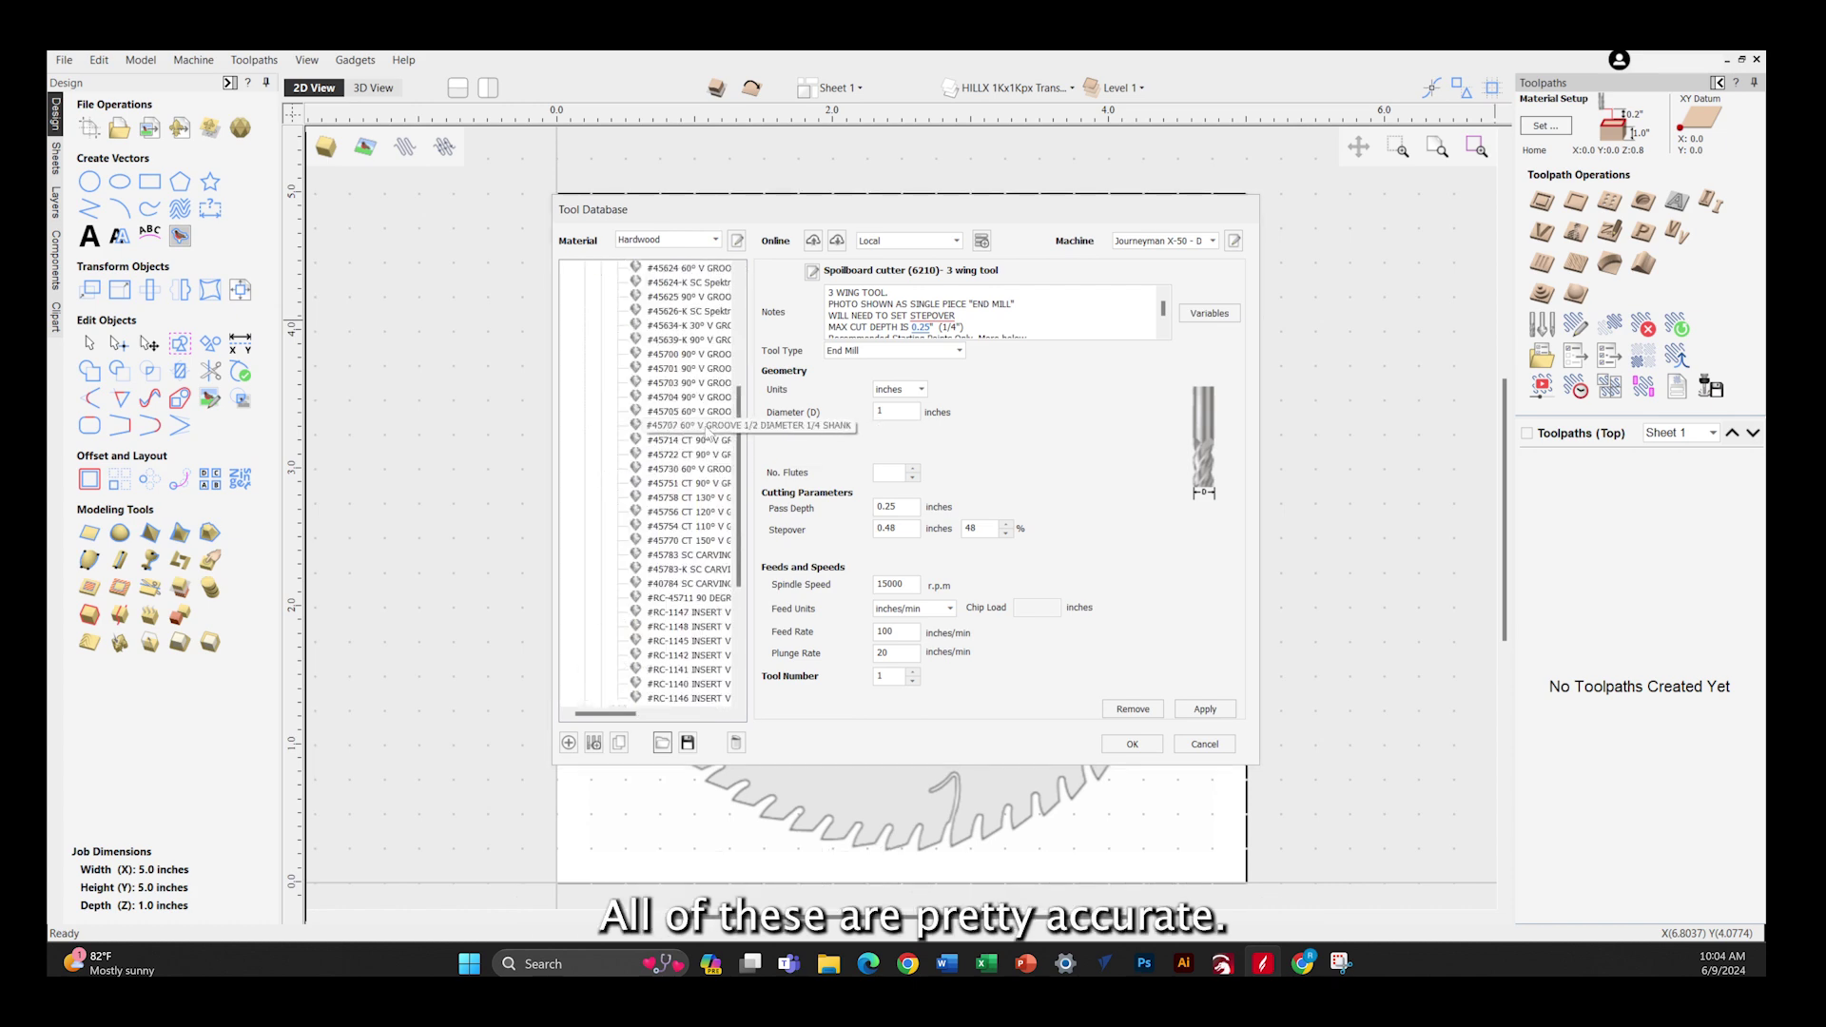
pyautogui.scroll(2, 712, 428)
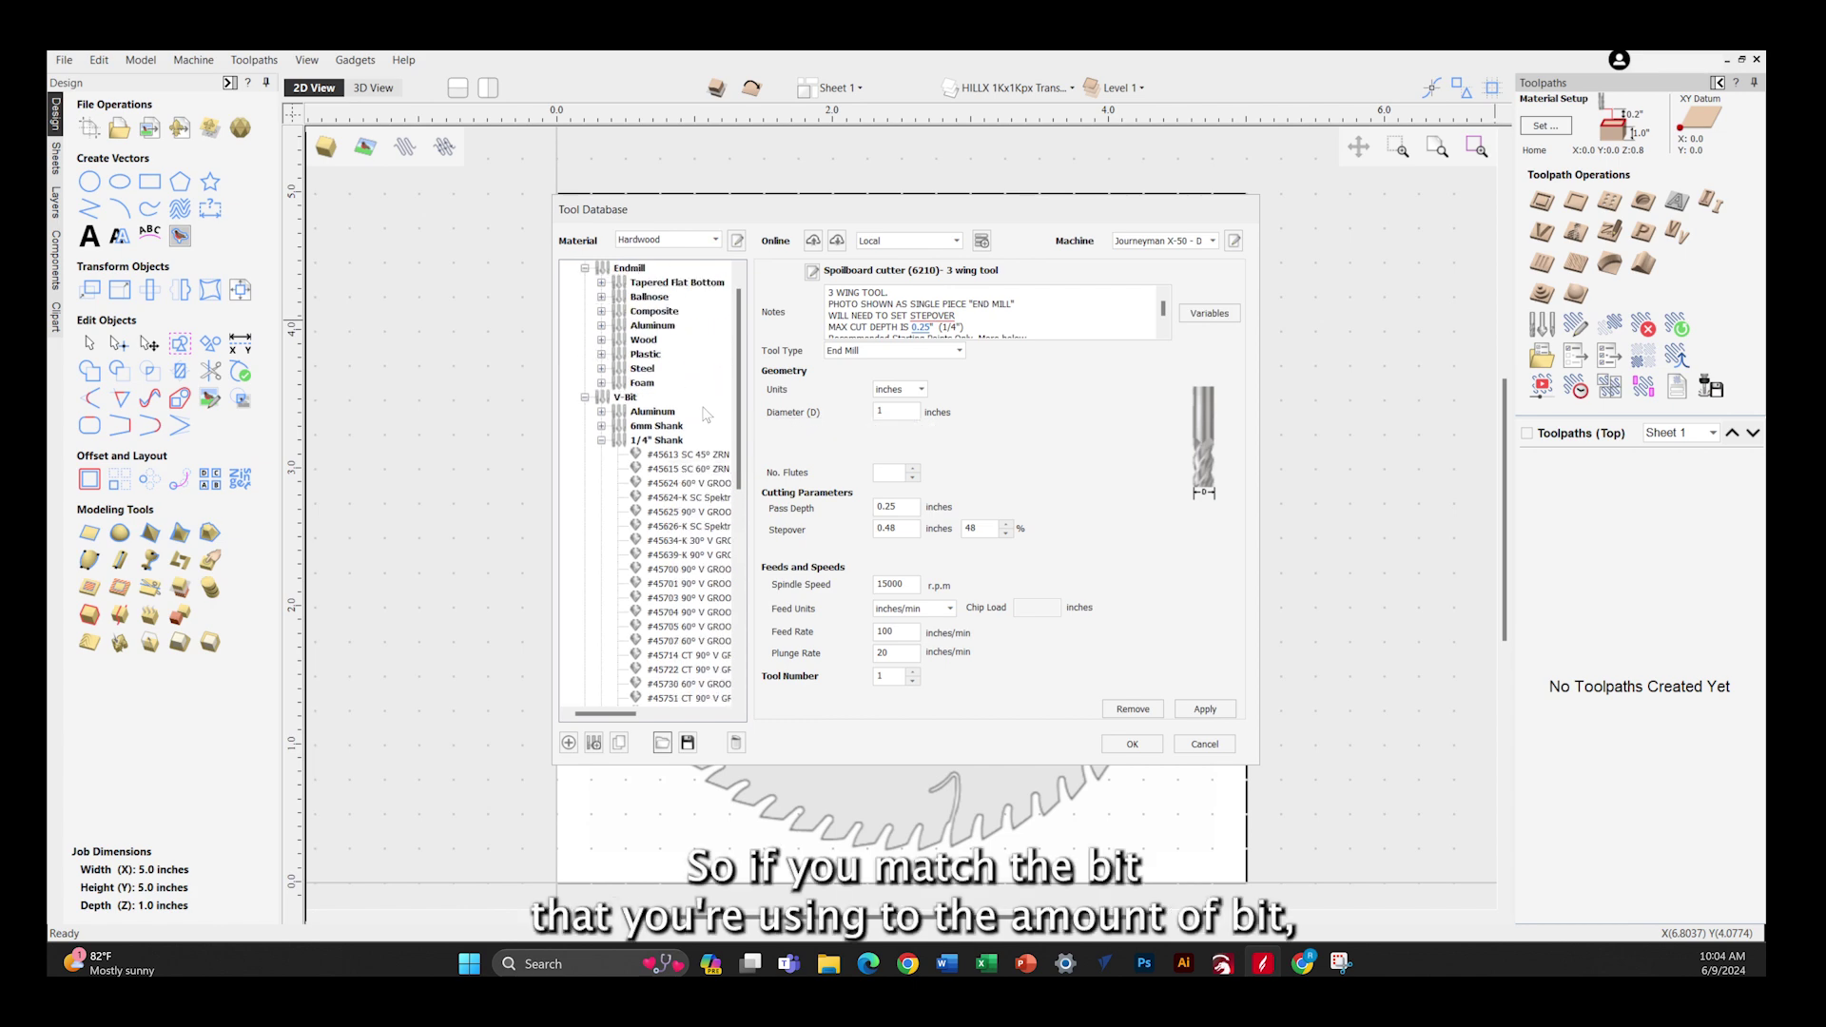
pyautogui.scroll(1, 707, 415)
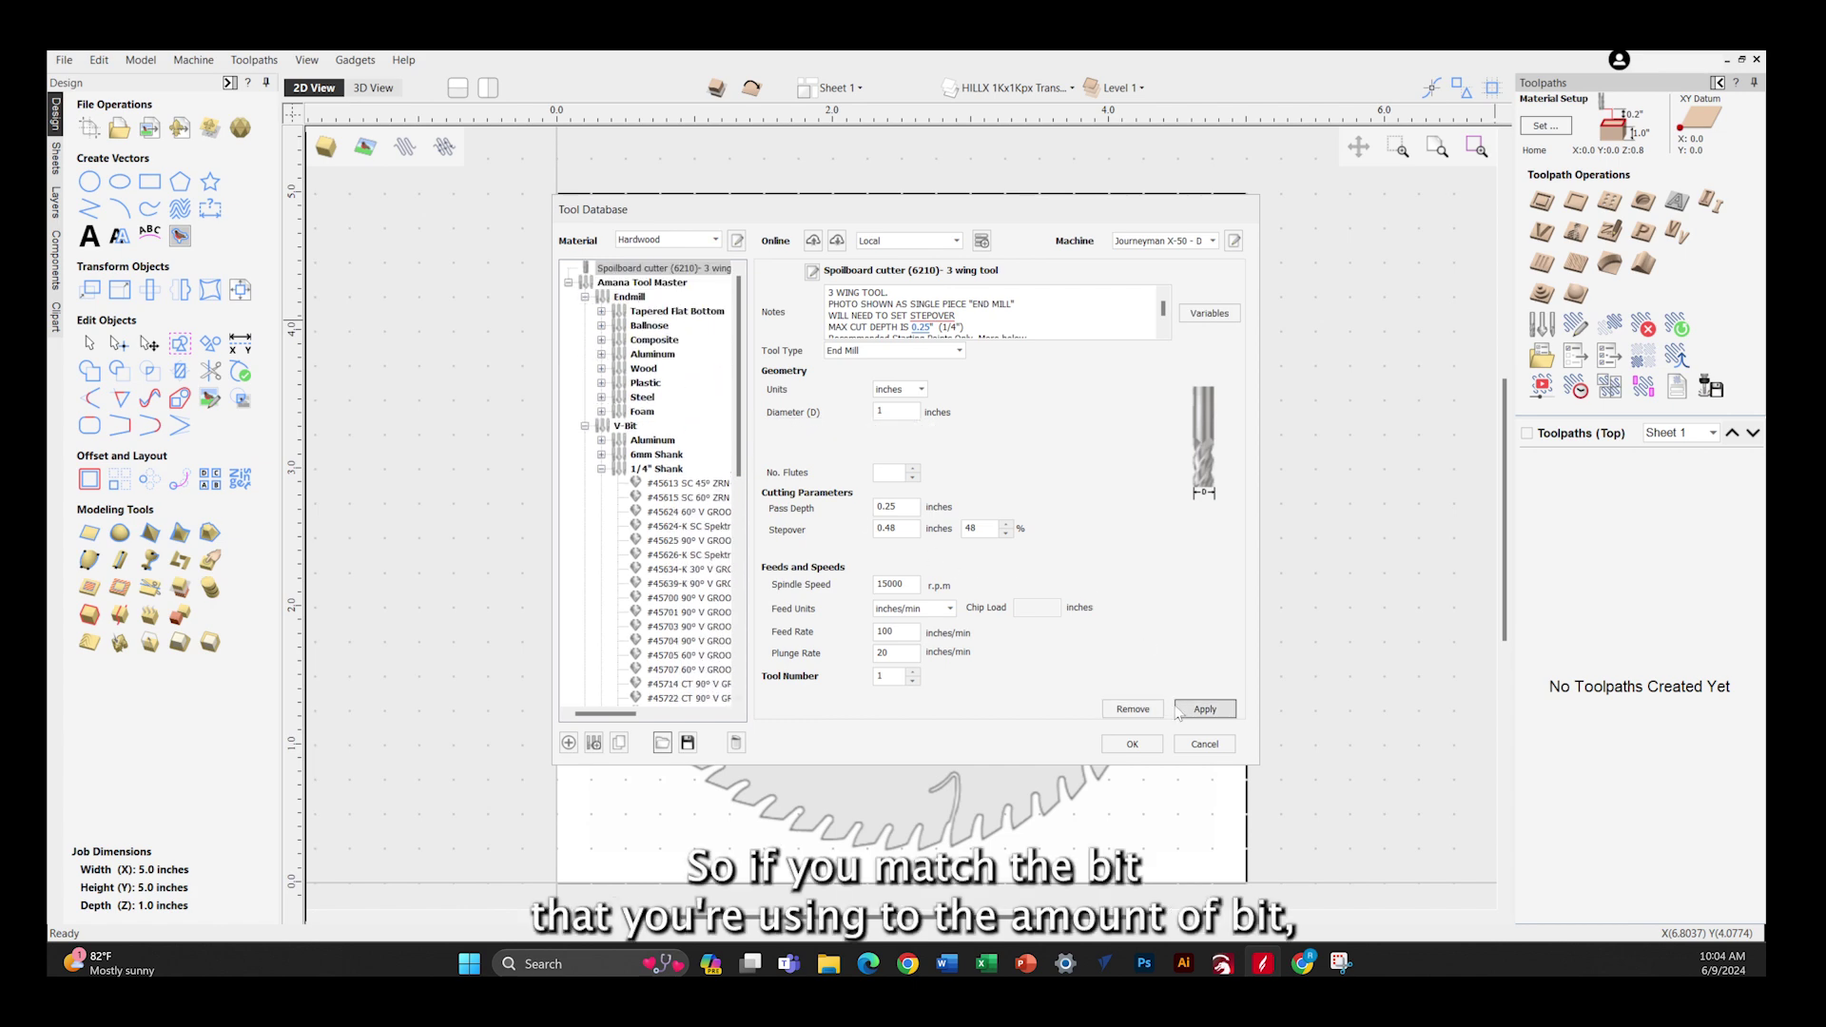
pyautogui.click(1131, 744)
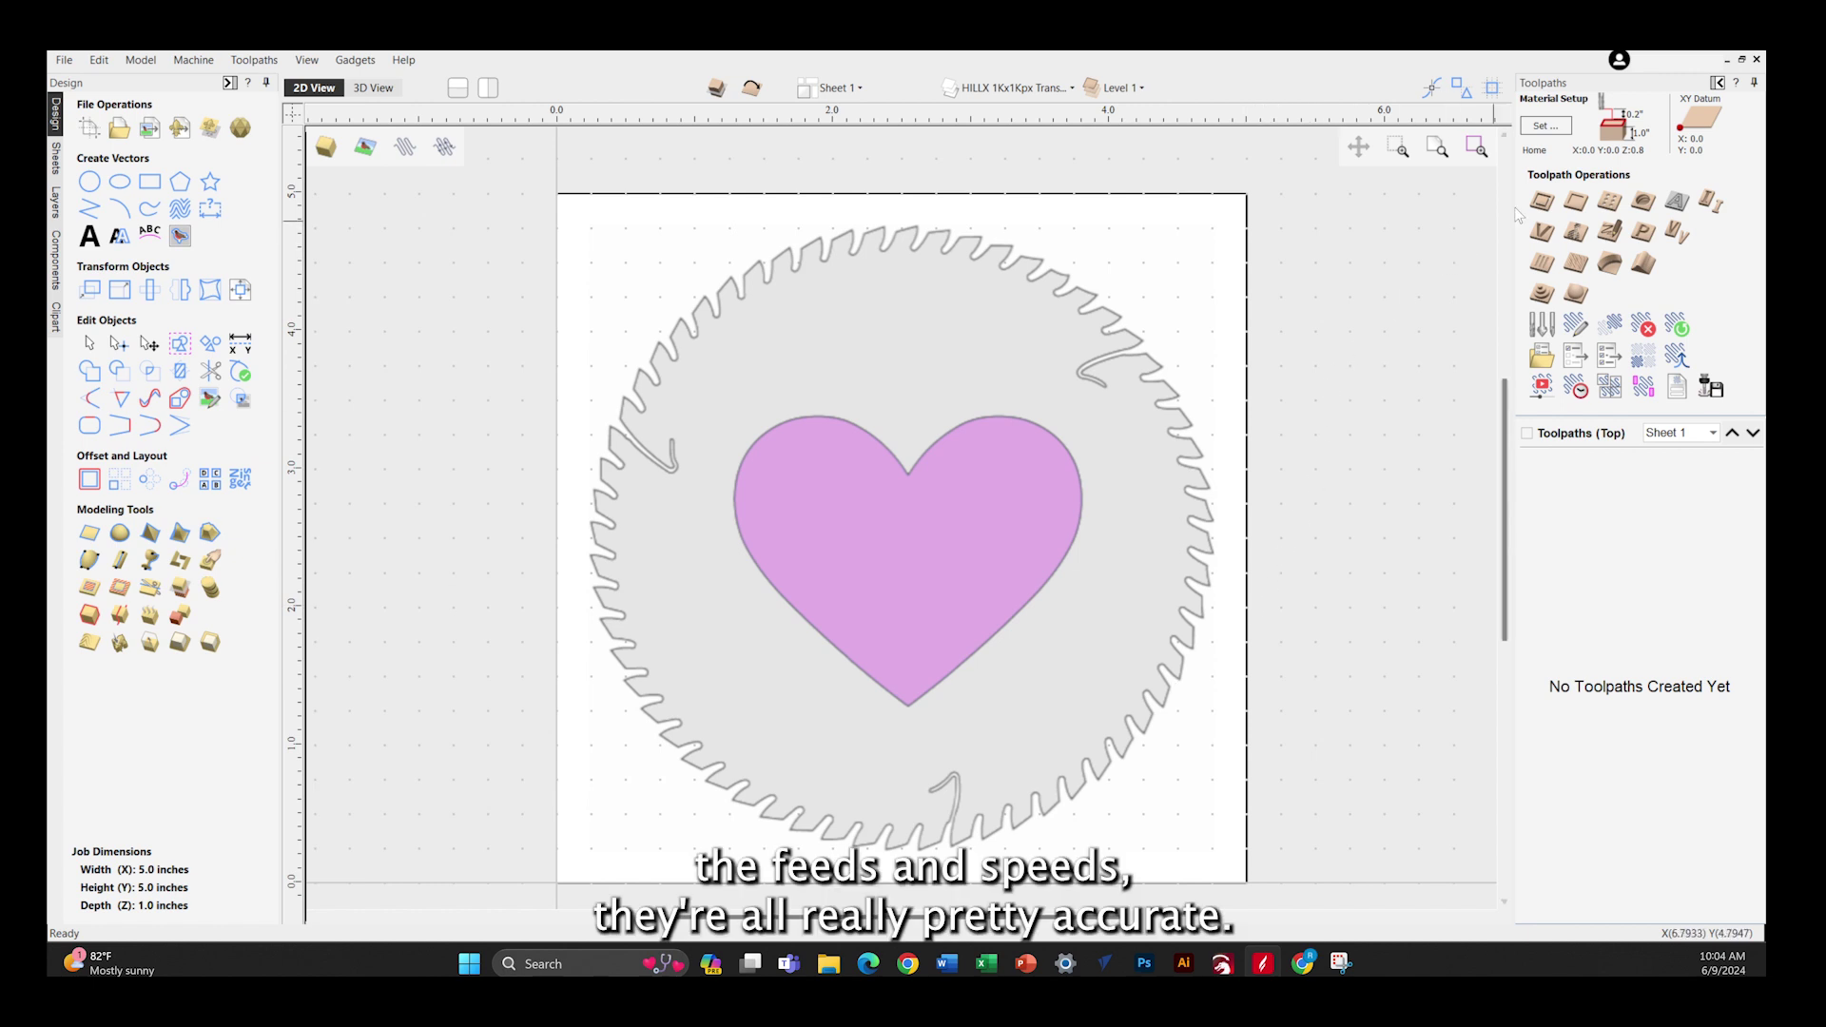
pyautogui.click(1544, 201)
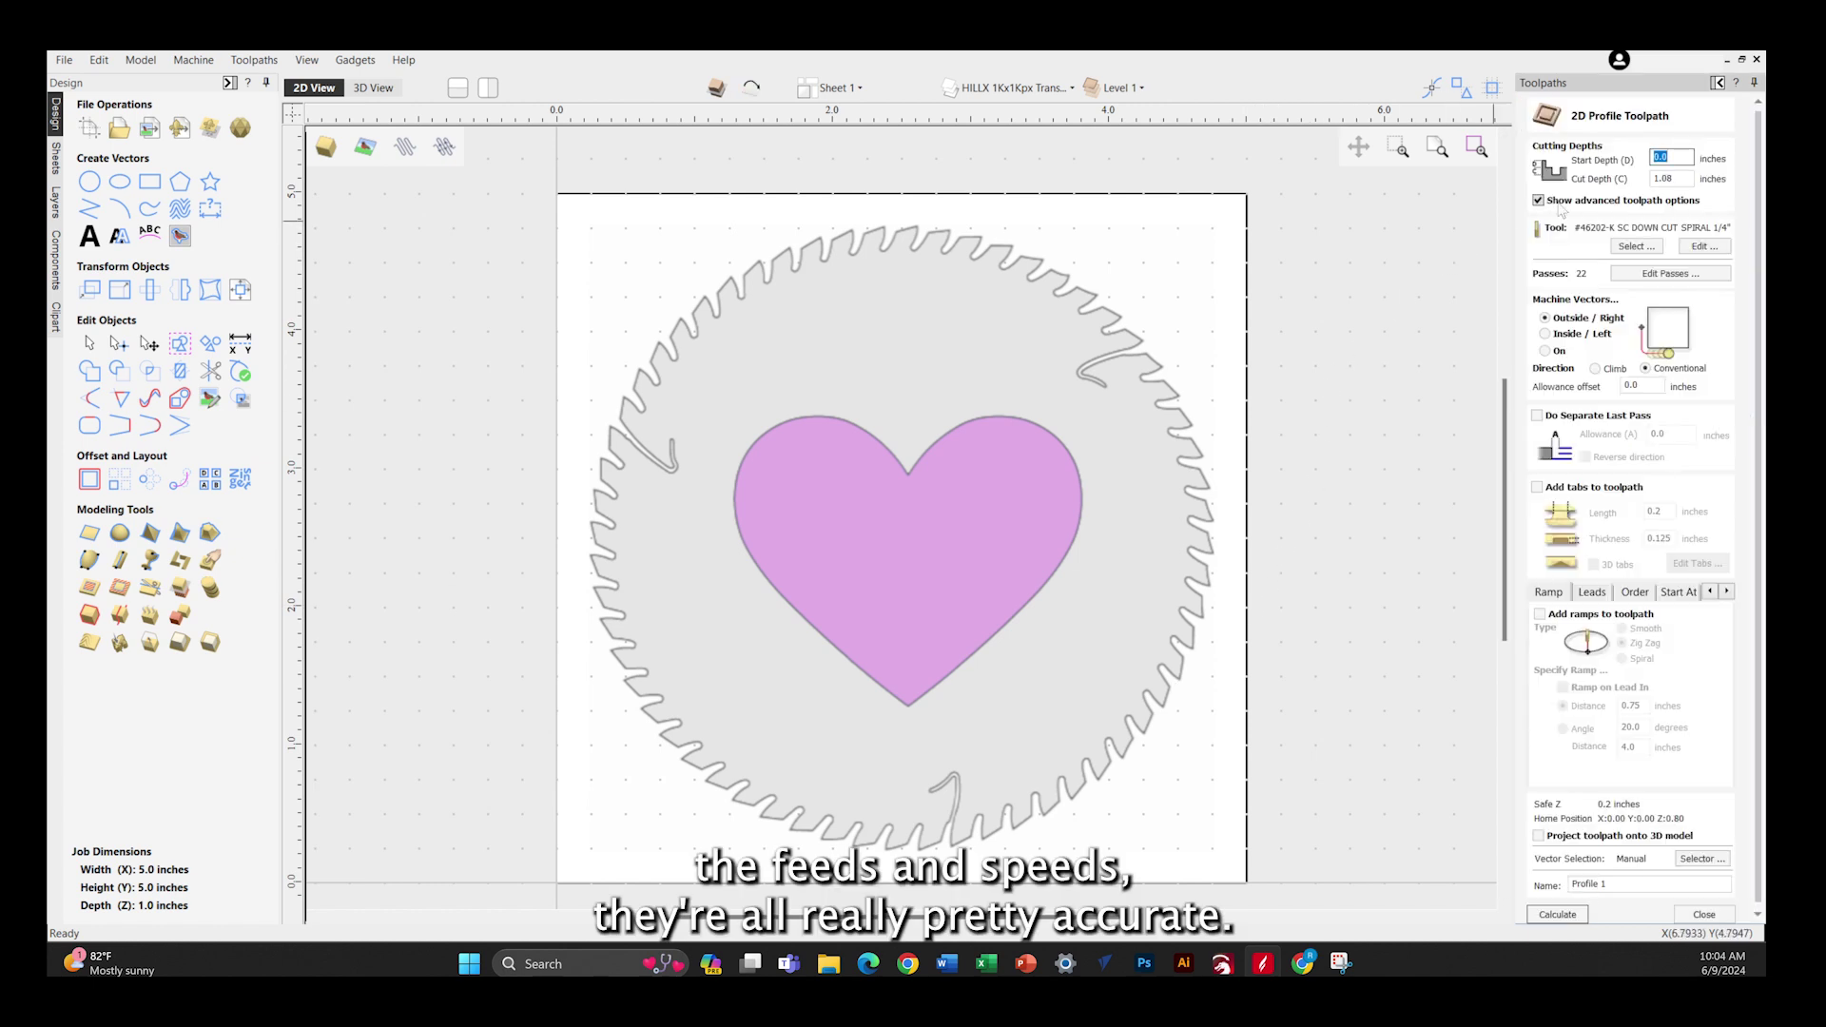
pyautogui.click(1632, 246)
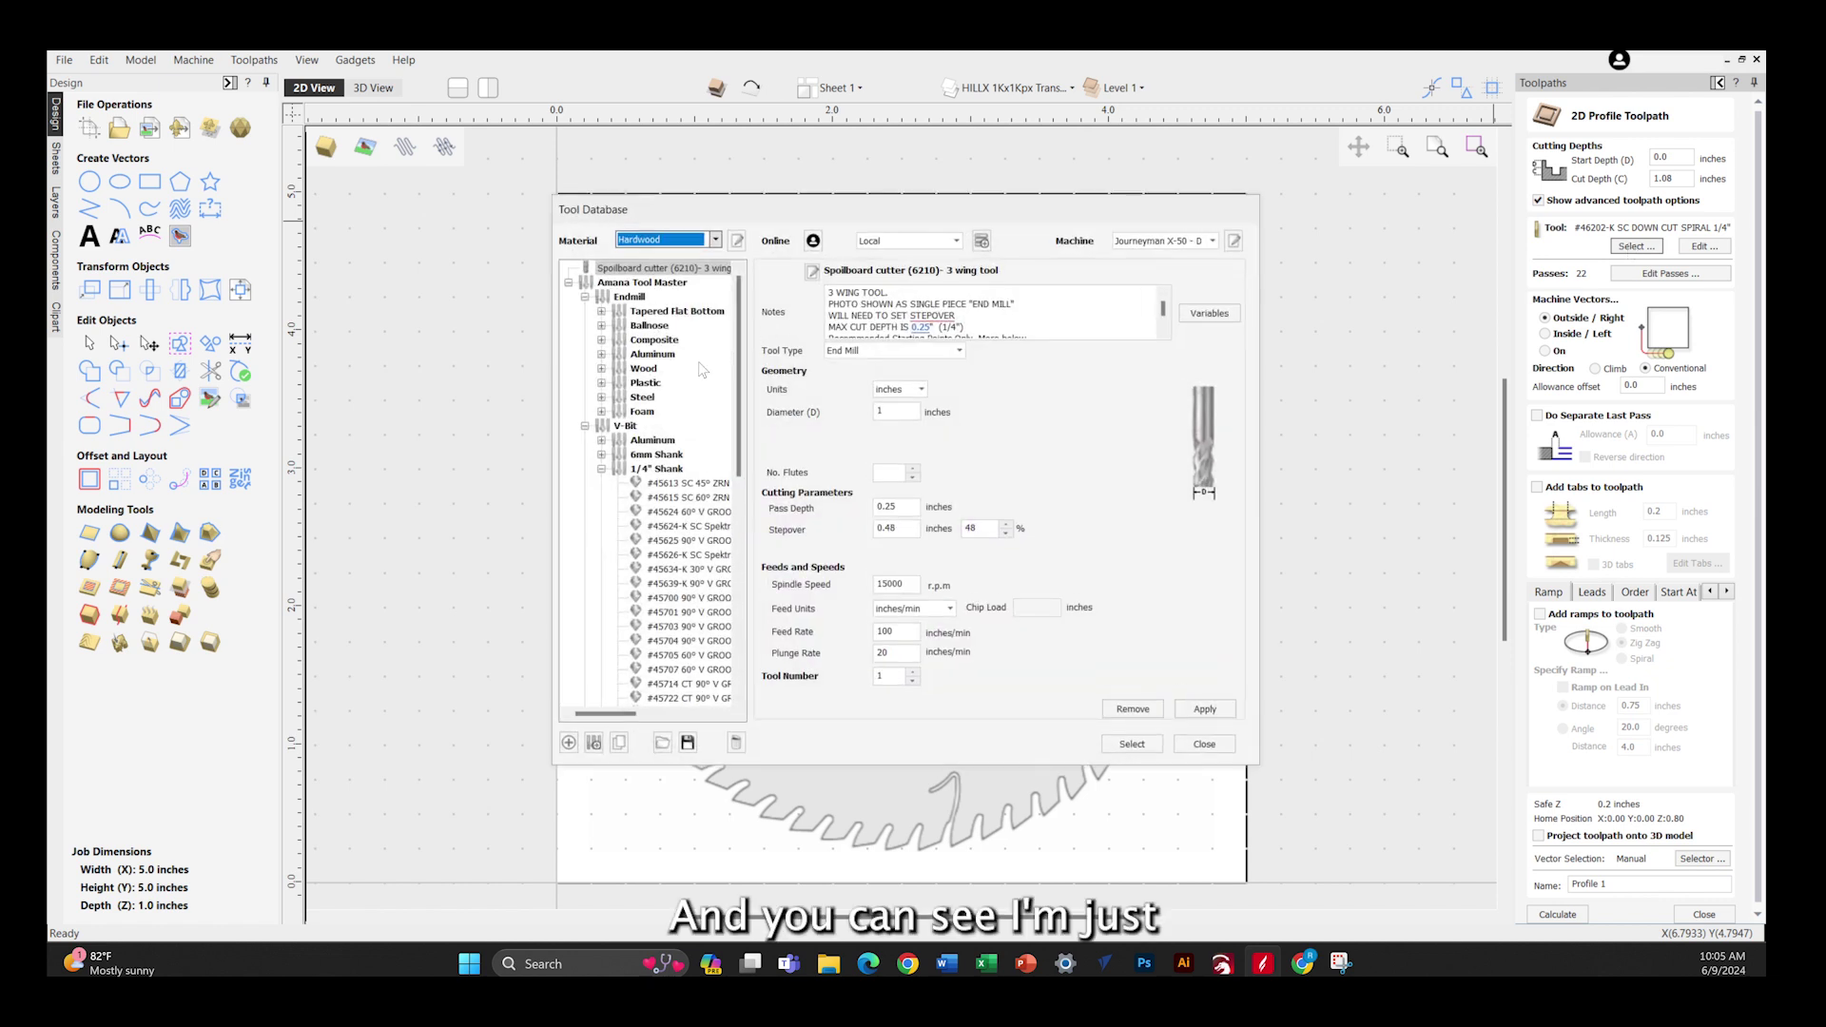
pyautogui.click(601, 368)
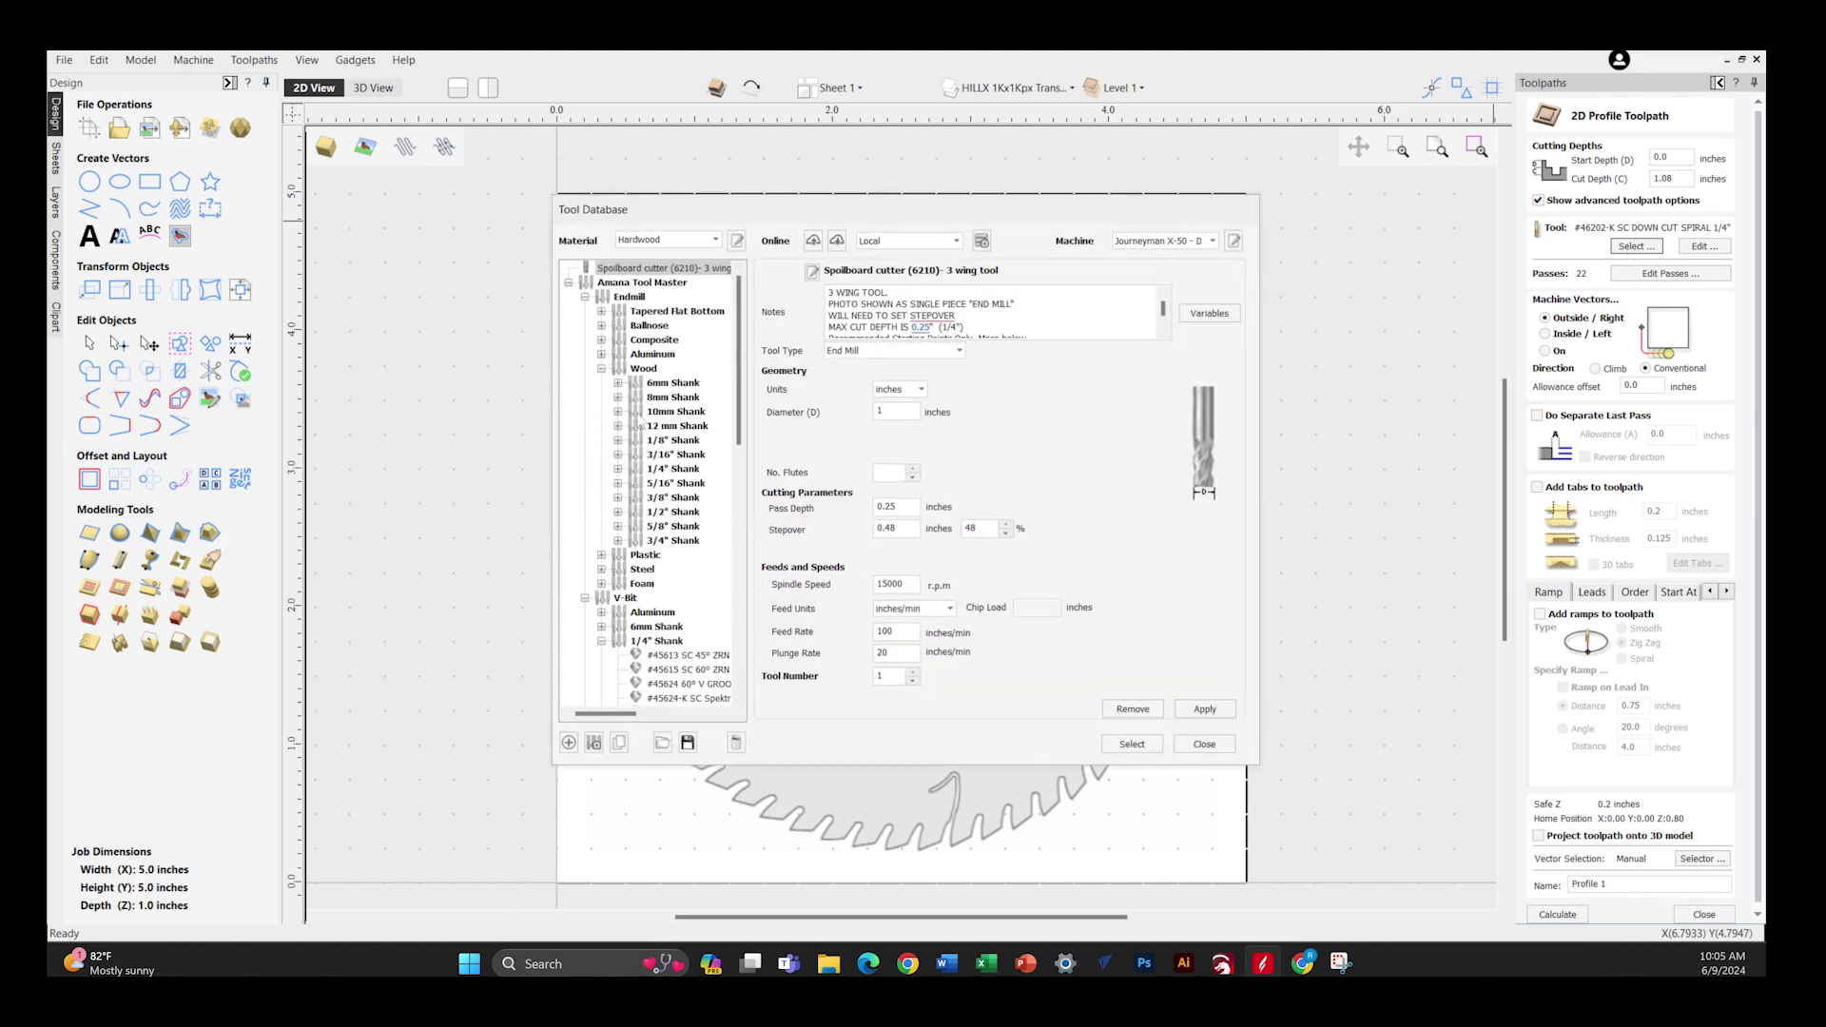
pyautogui.click(618, 469)
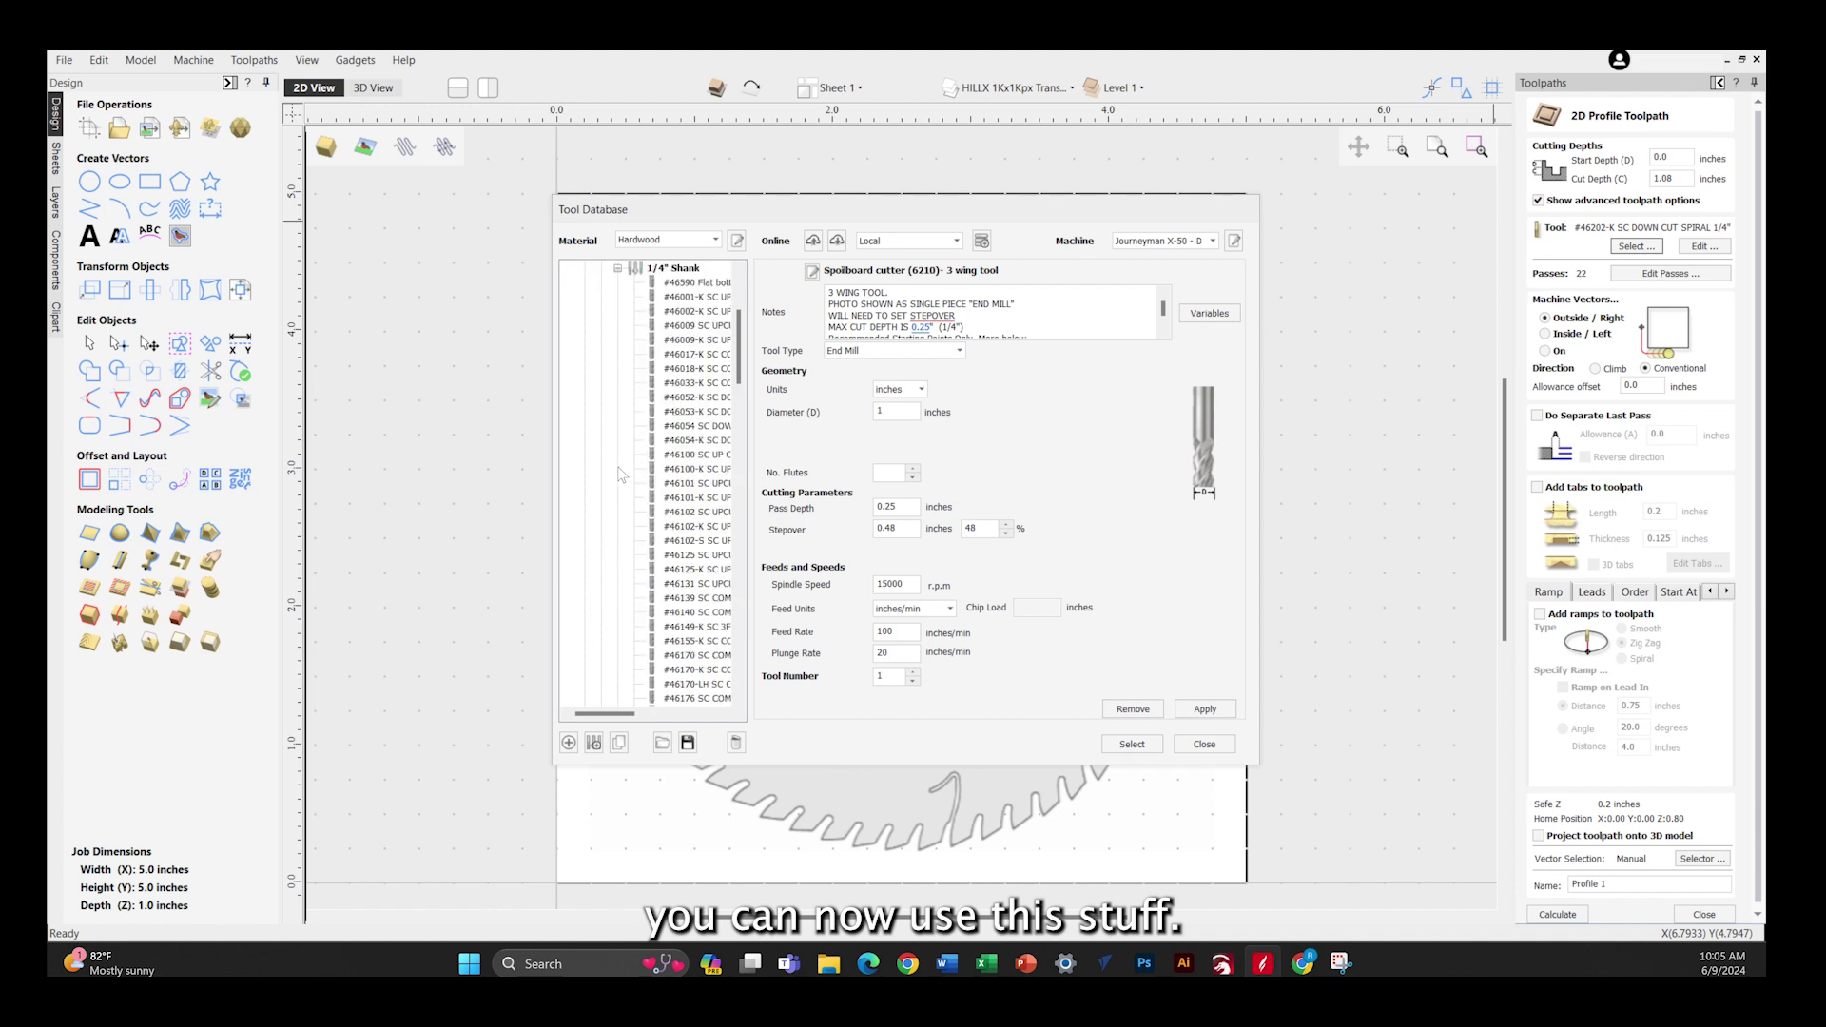
pyautogui.click(688, 518)
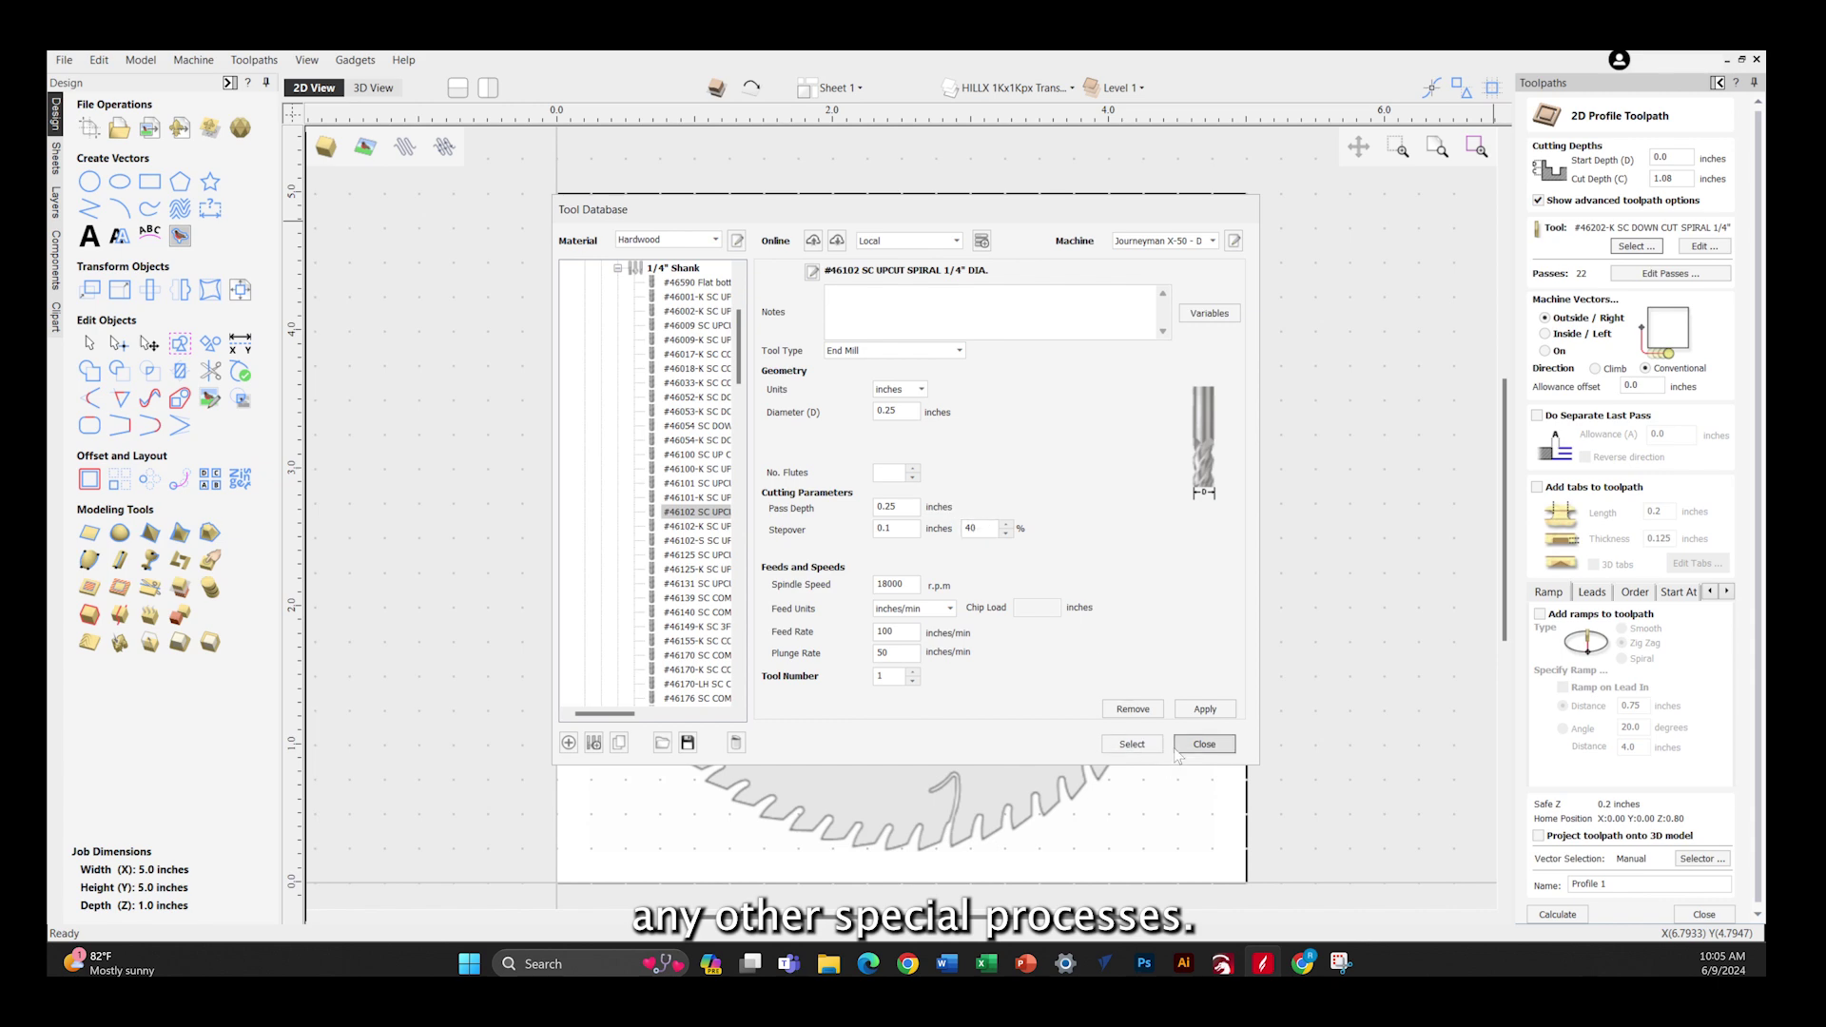
pyautogui.click(1204, 744)
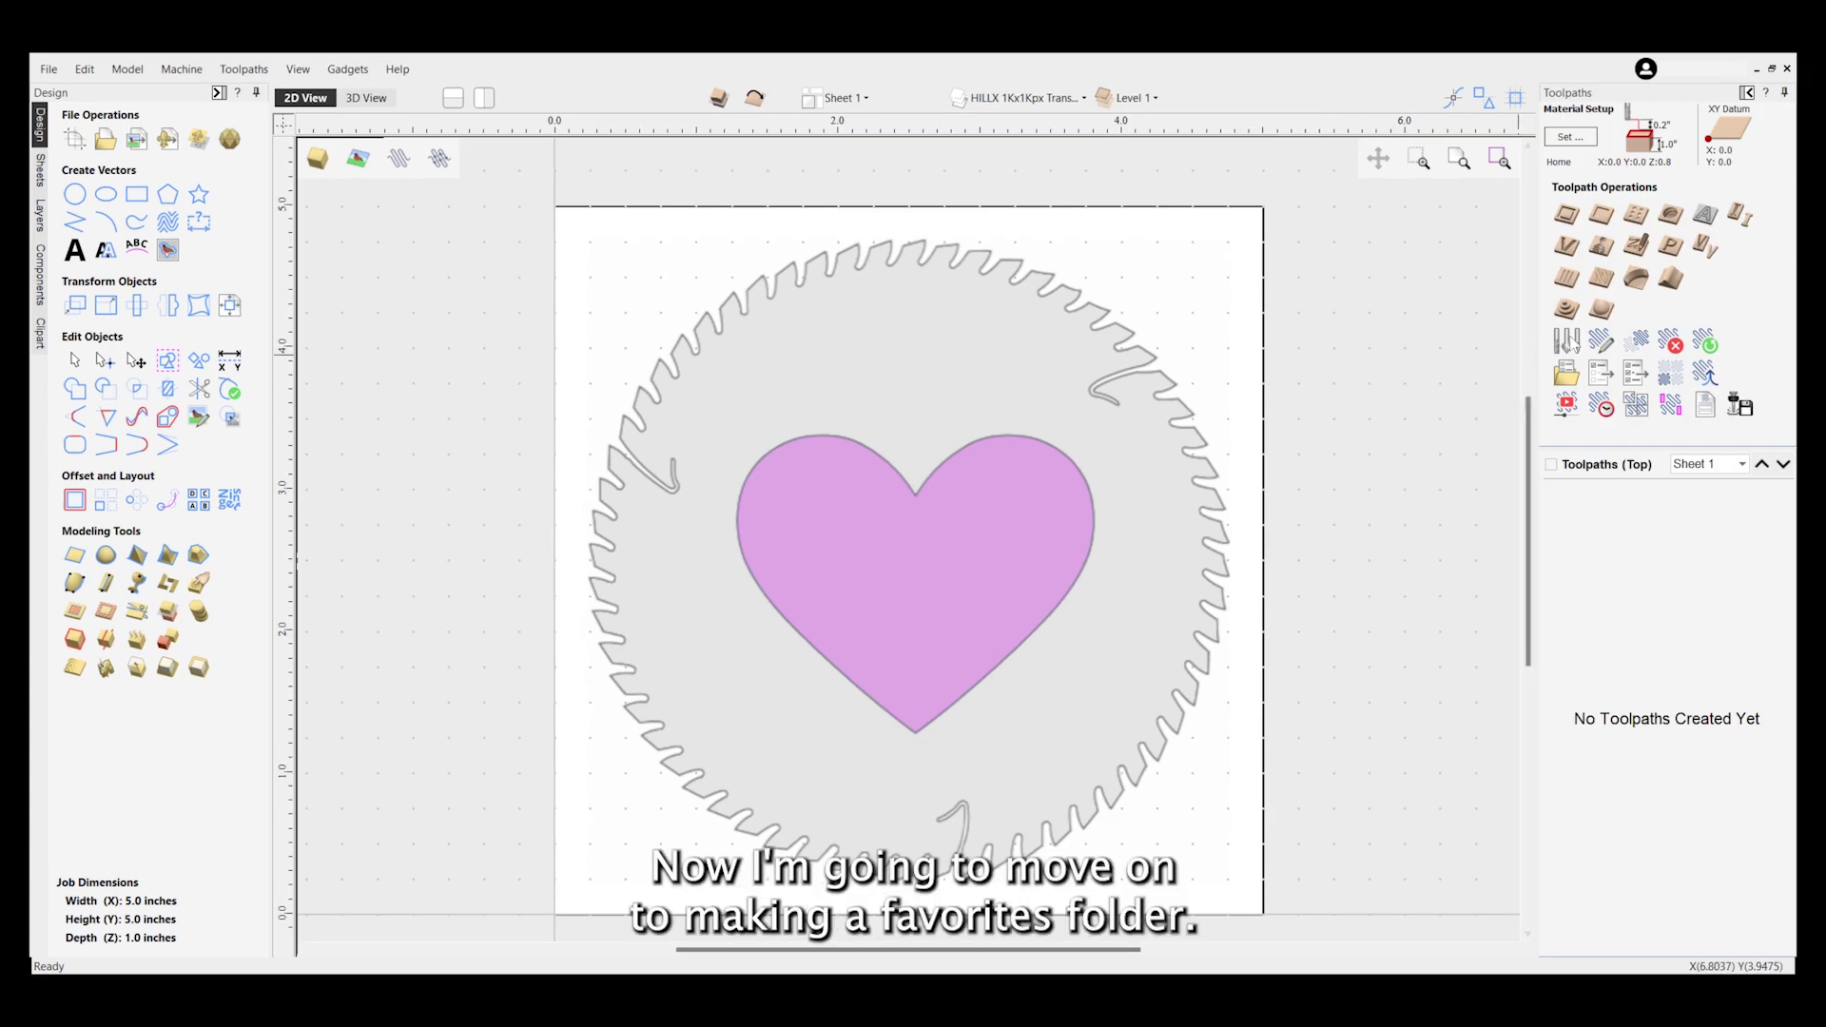
# Create a new tool group at the top level beside the collapsed Amana Tool Master library.
pyautogui.click(1566, 343)
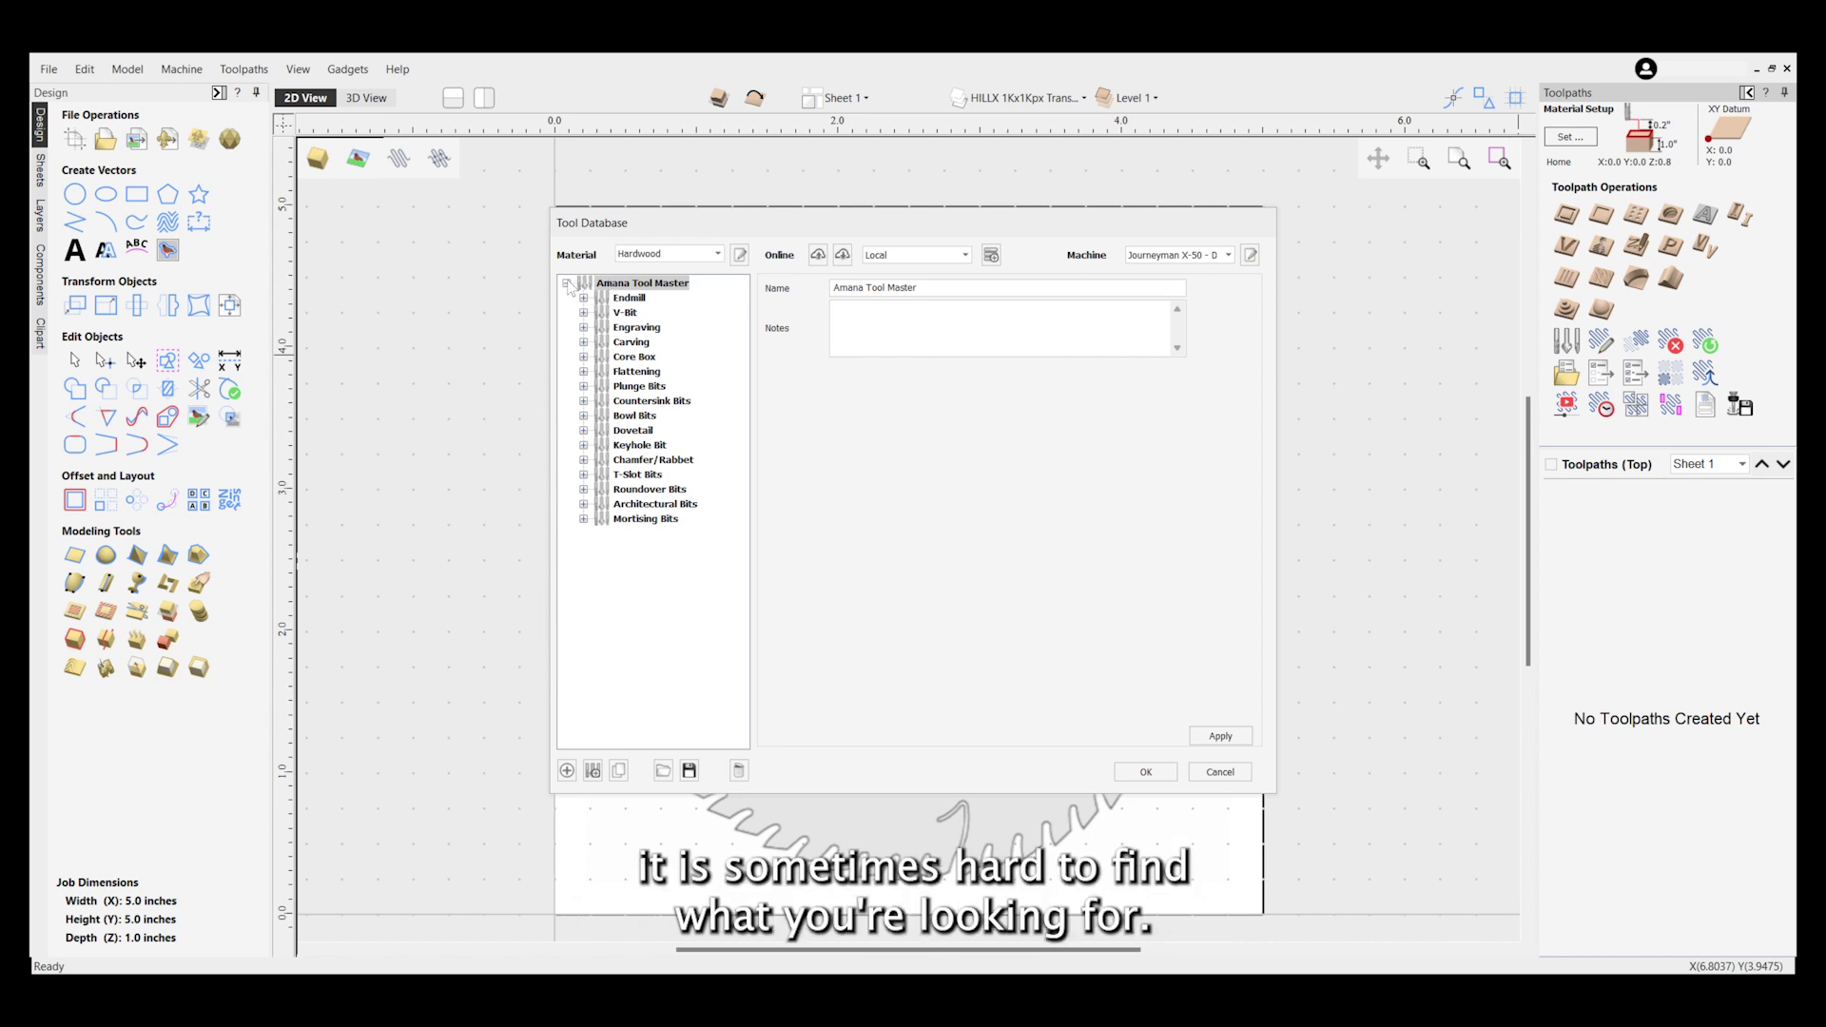
pyautogui.click(568, 283)
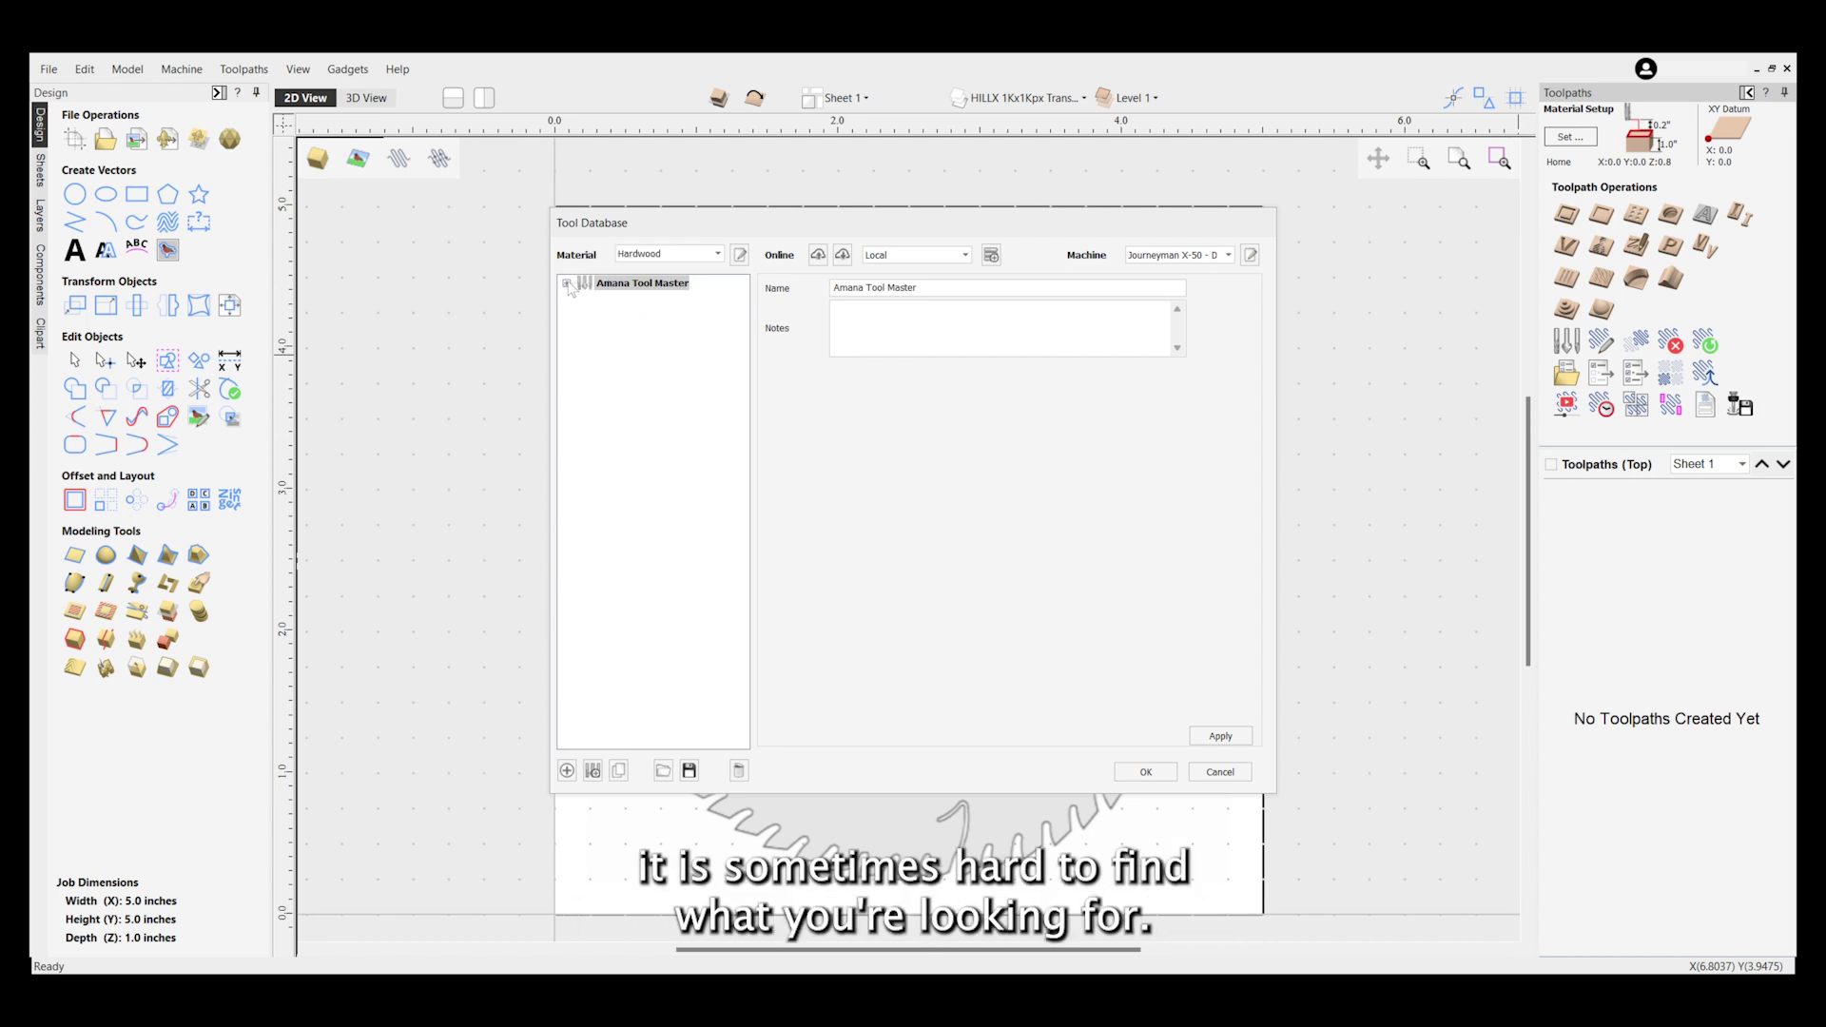
pyautogui.click(591, 770)
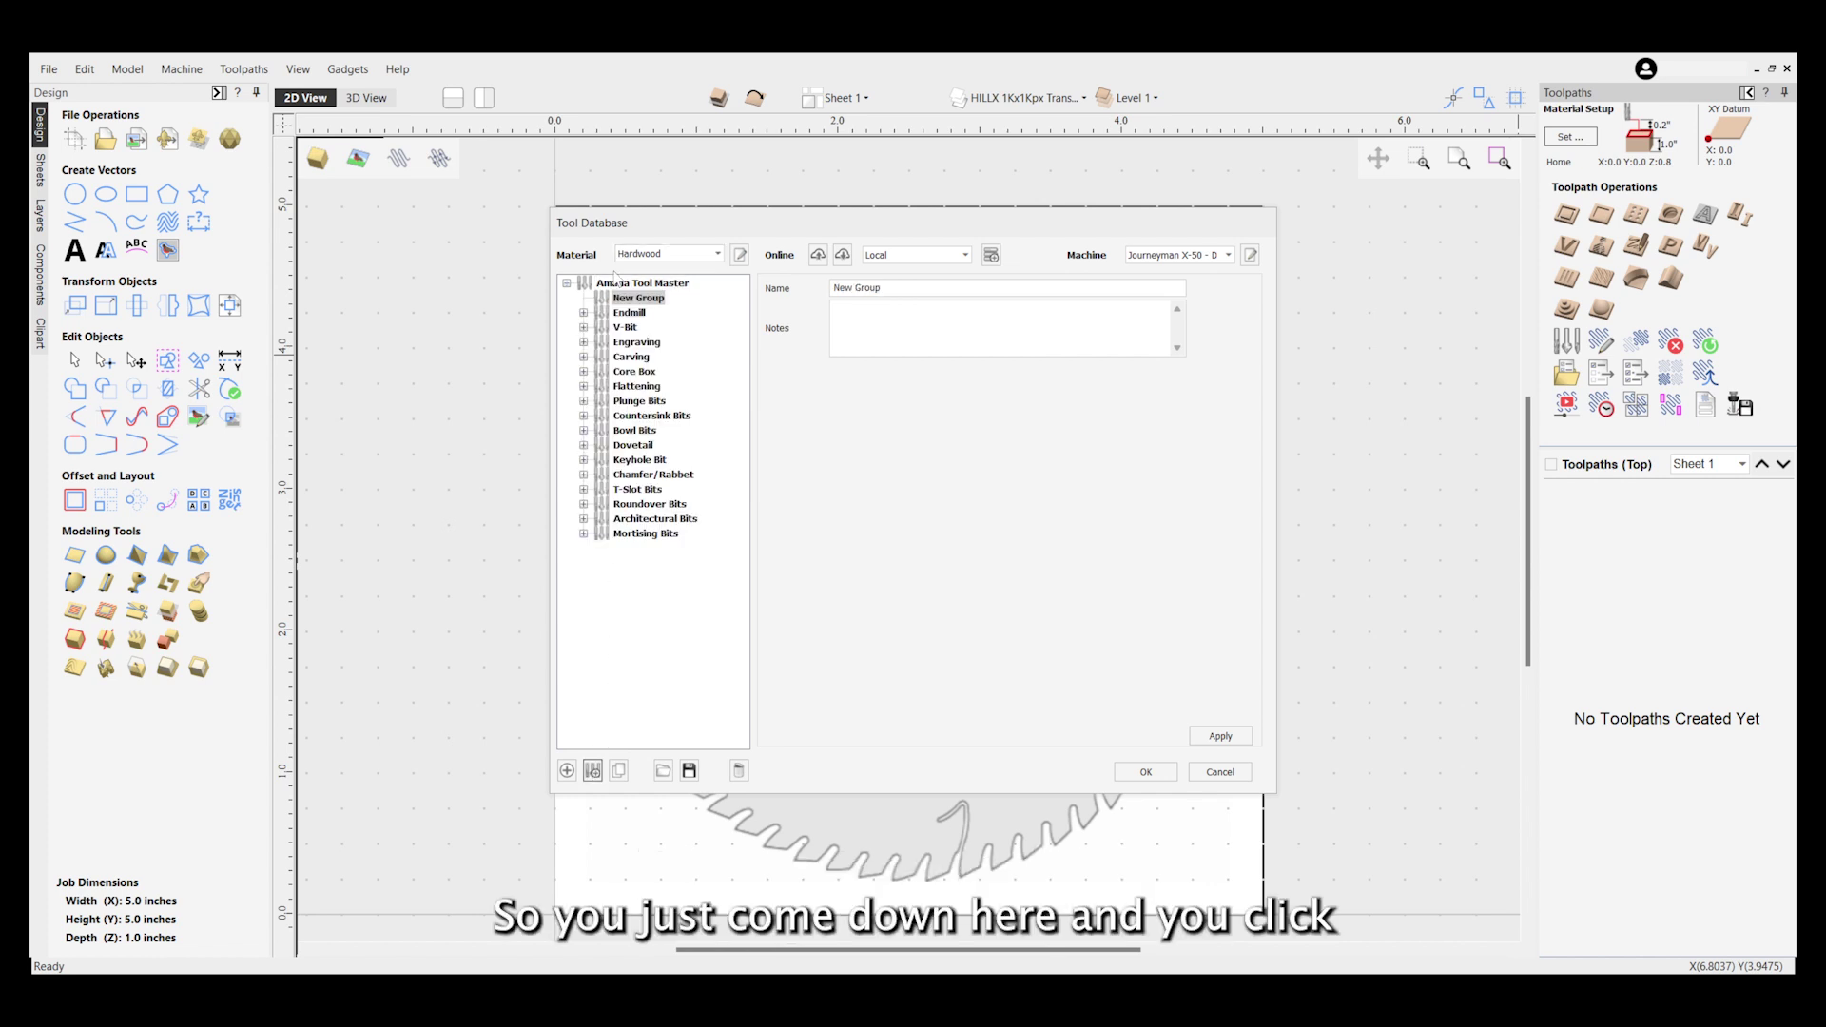
pyautogui.moveTo(614, 302); pyautogui.dragTo(581, 287)
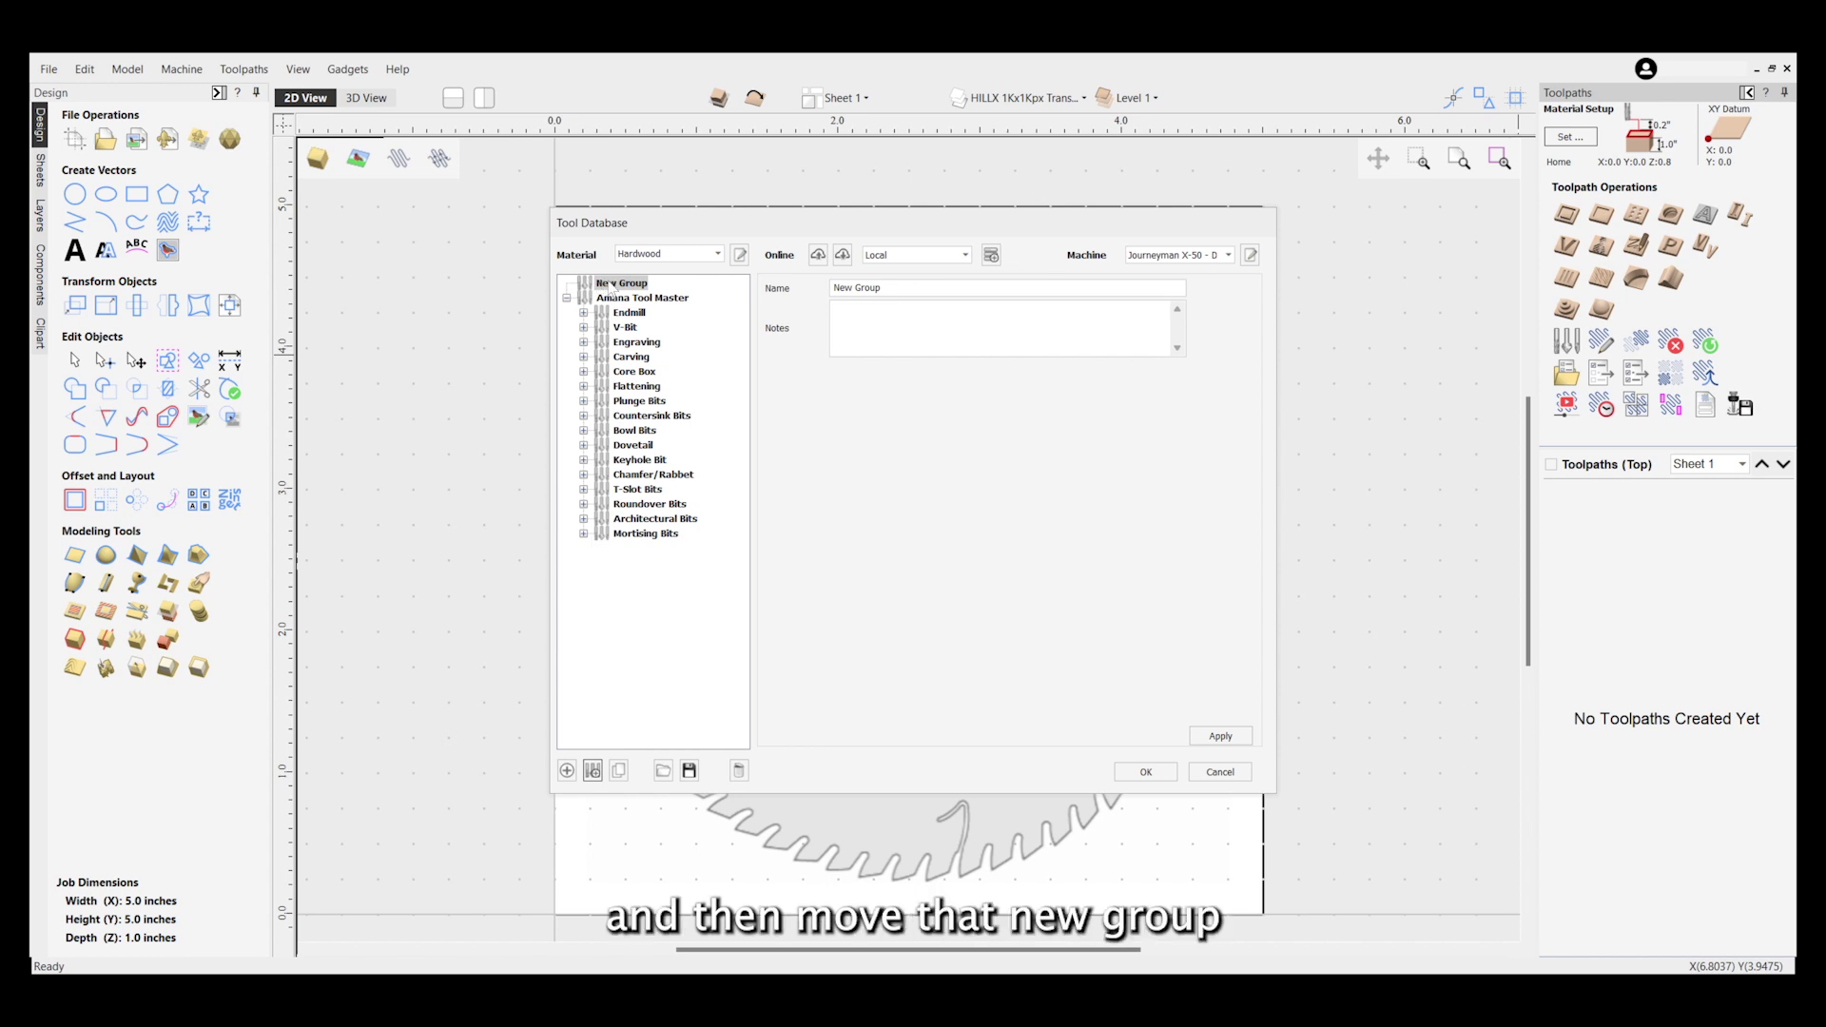
# Rename the new group 'Favoritos!', apply it, and save the Tool Database.
pyautogui.doubleClick(889, 288)
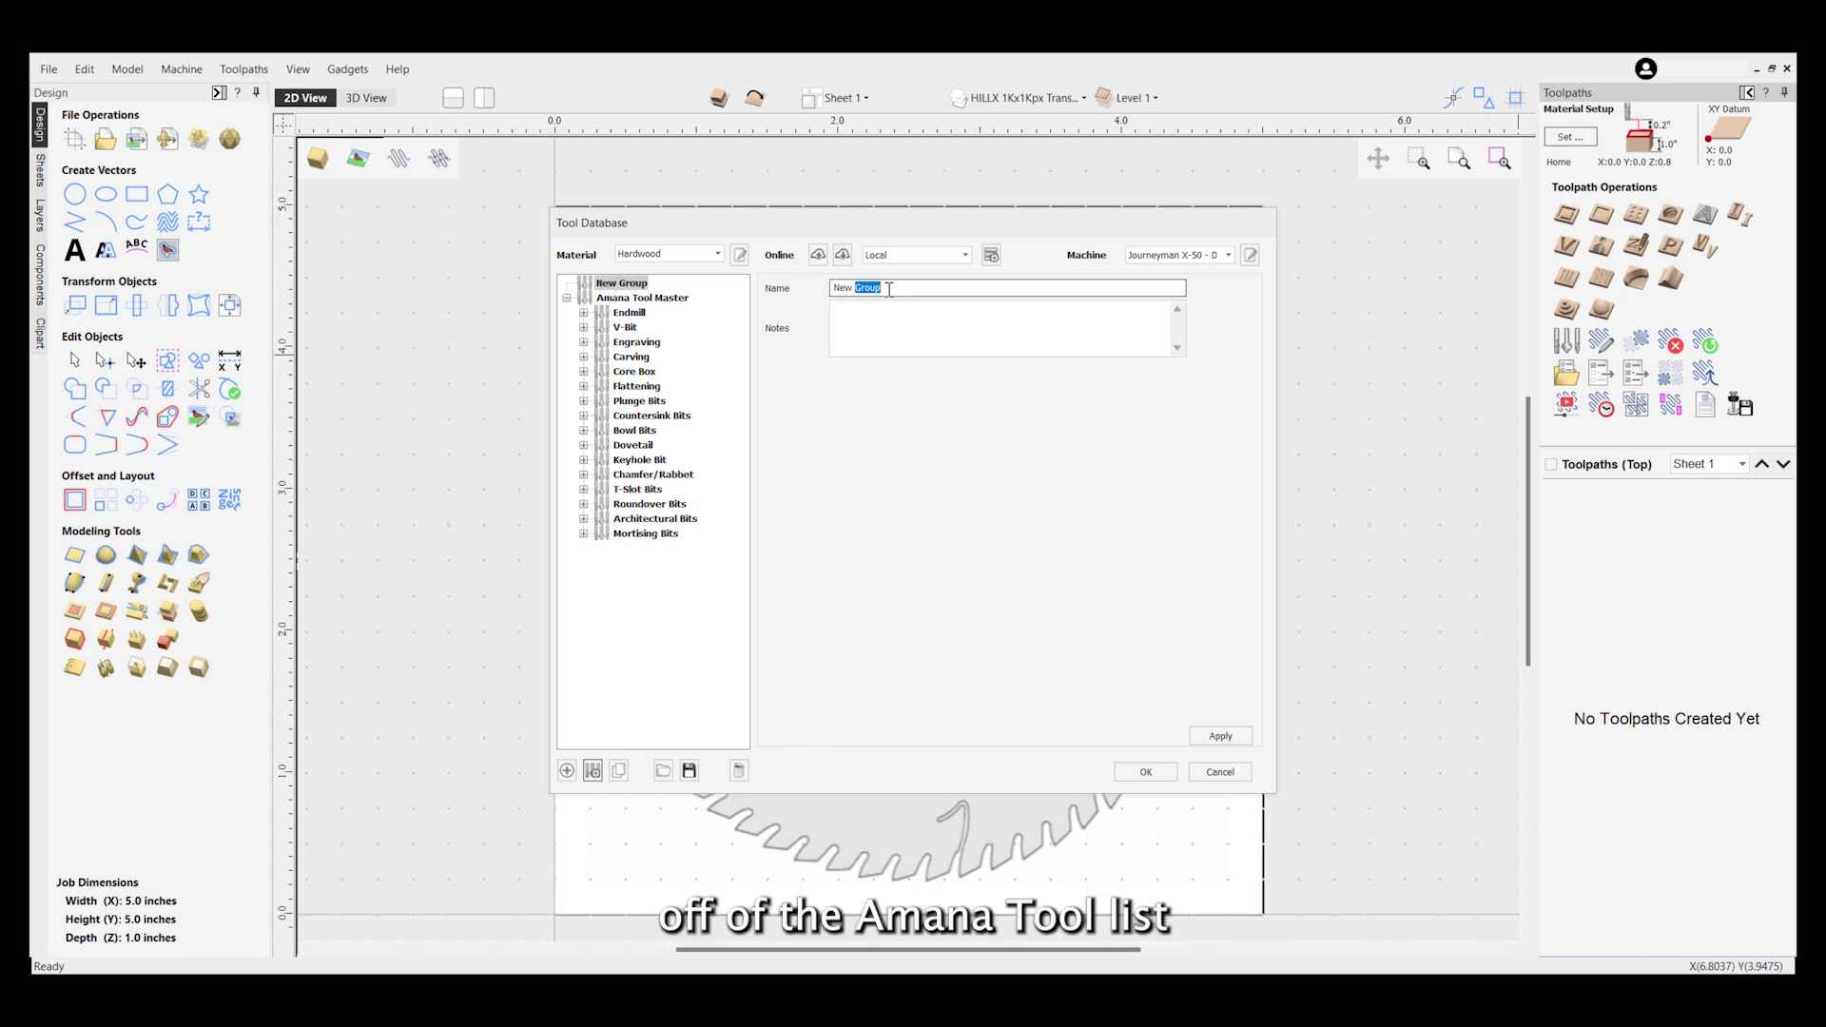
pyautogui.moveTo(889, 288); pyautogui.dragTo(803, 302)
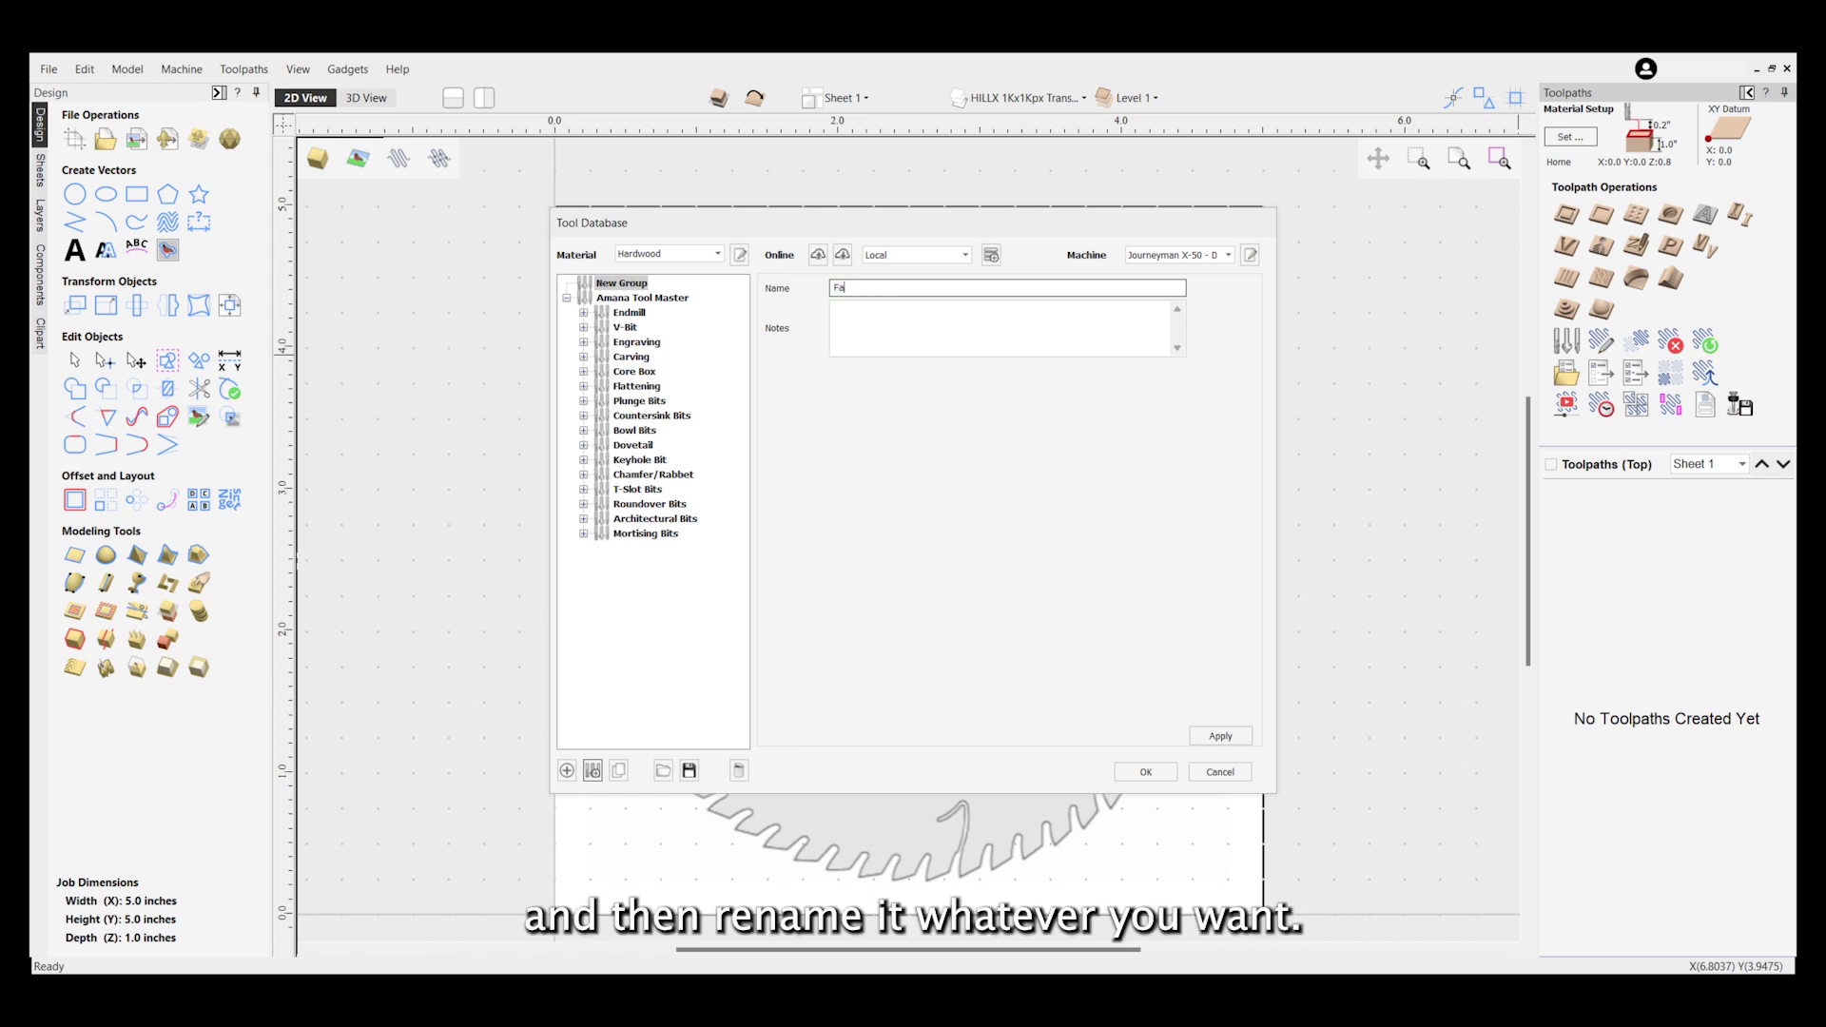
pyautogui.write('ri')
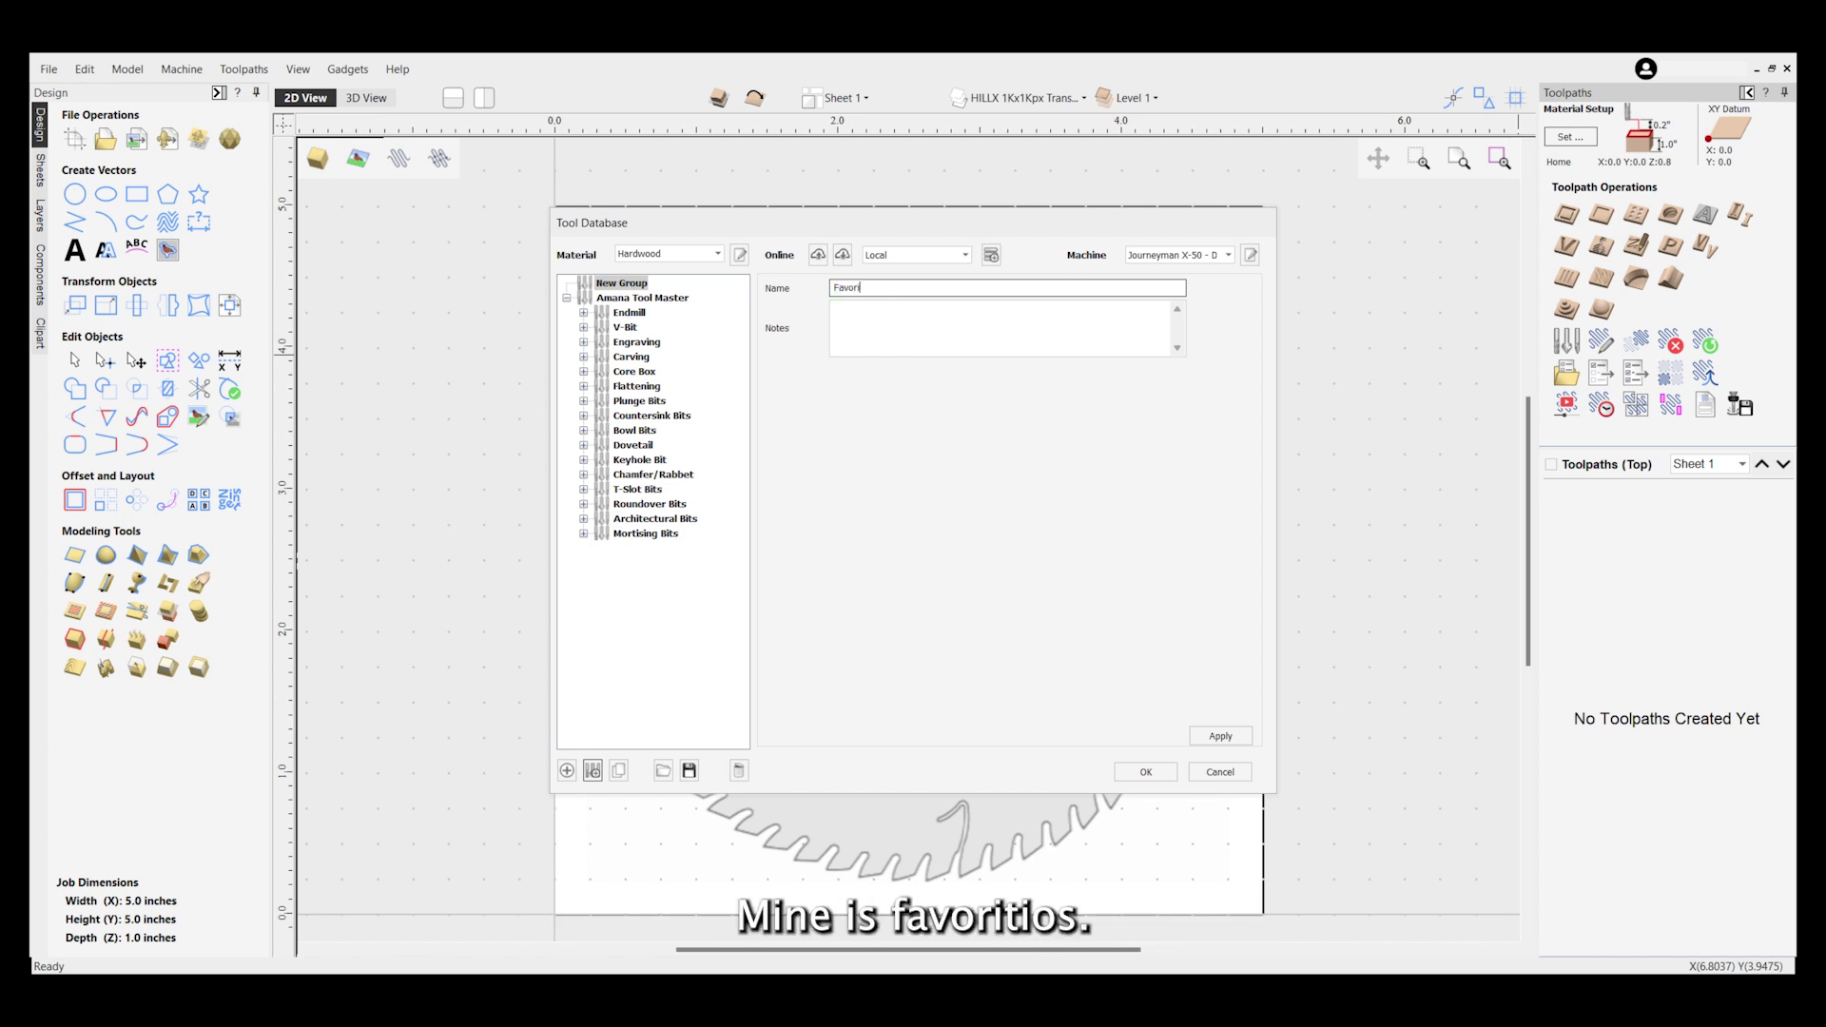
pyautogui.write('tos!')
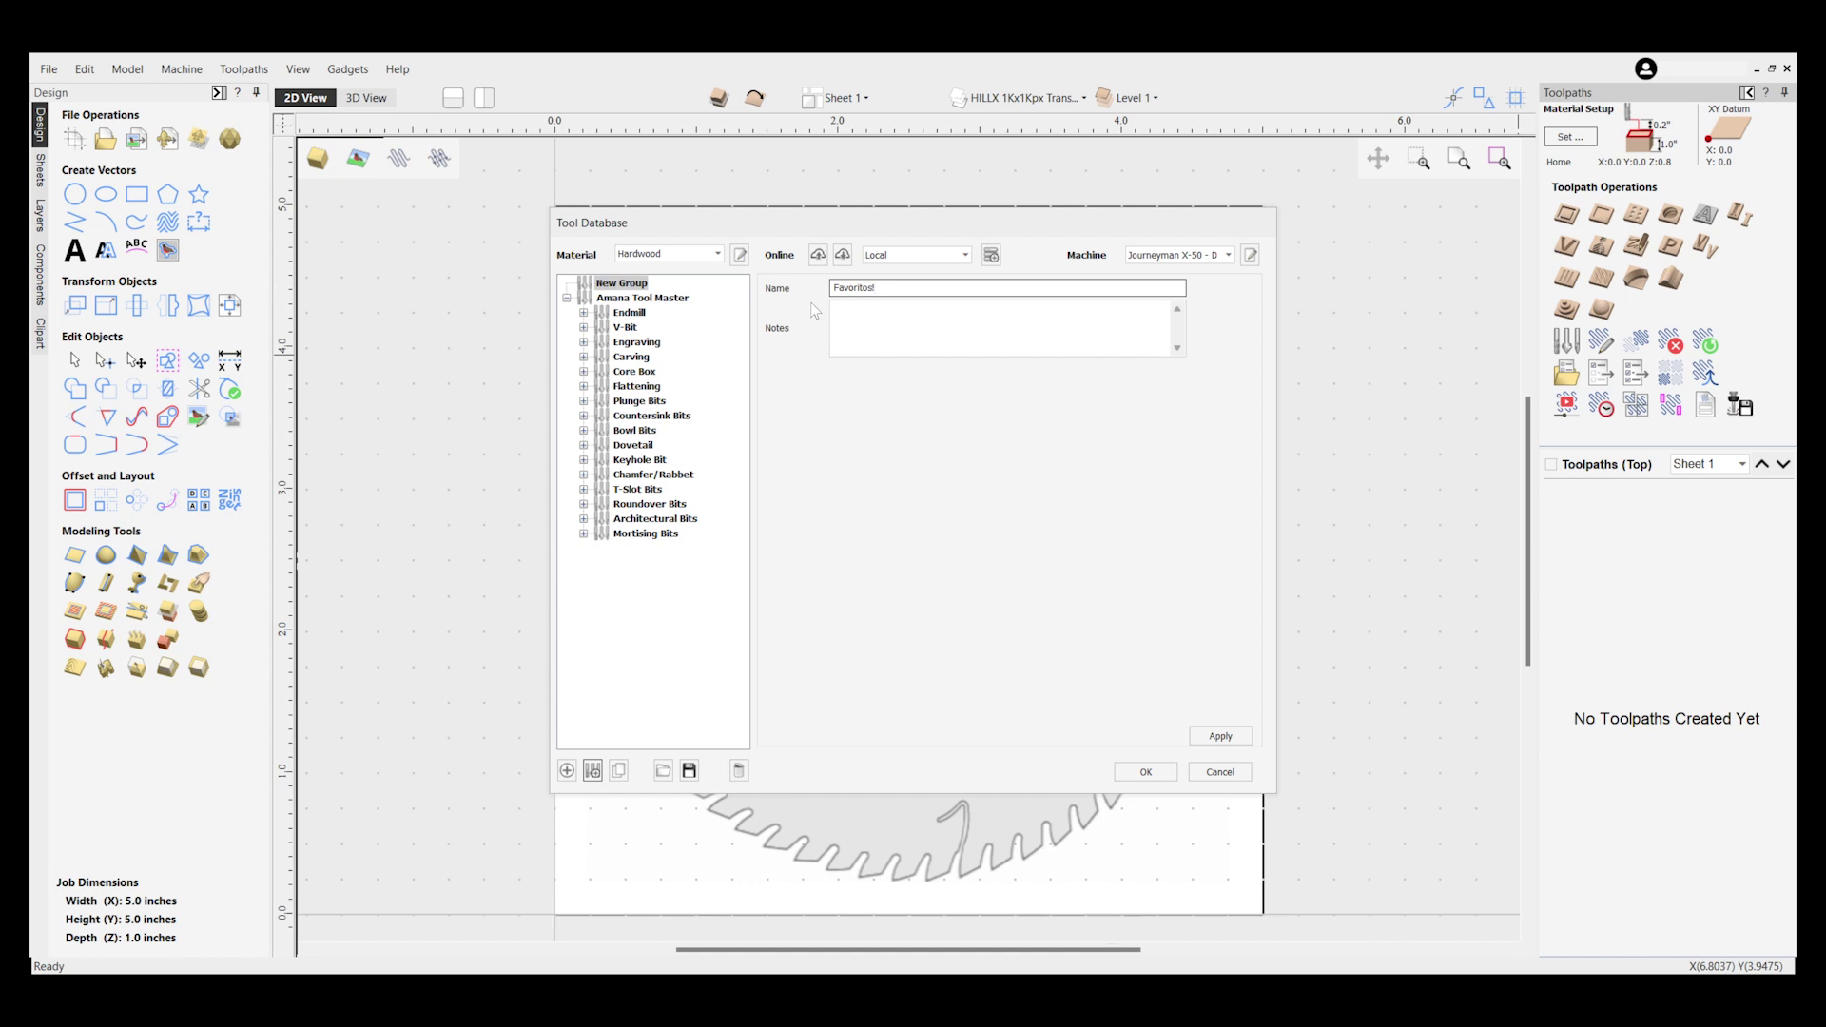
pyautogui.click(1209, 736)
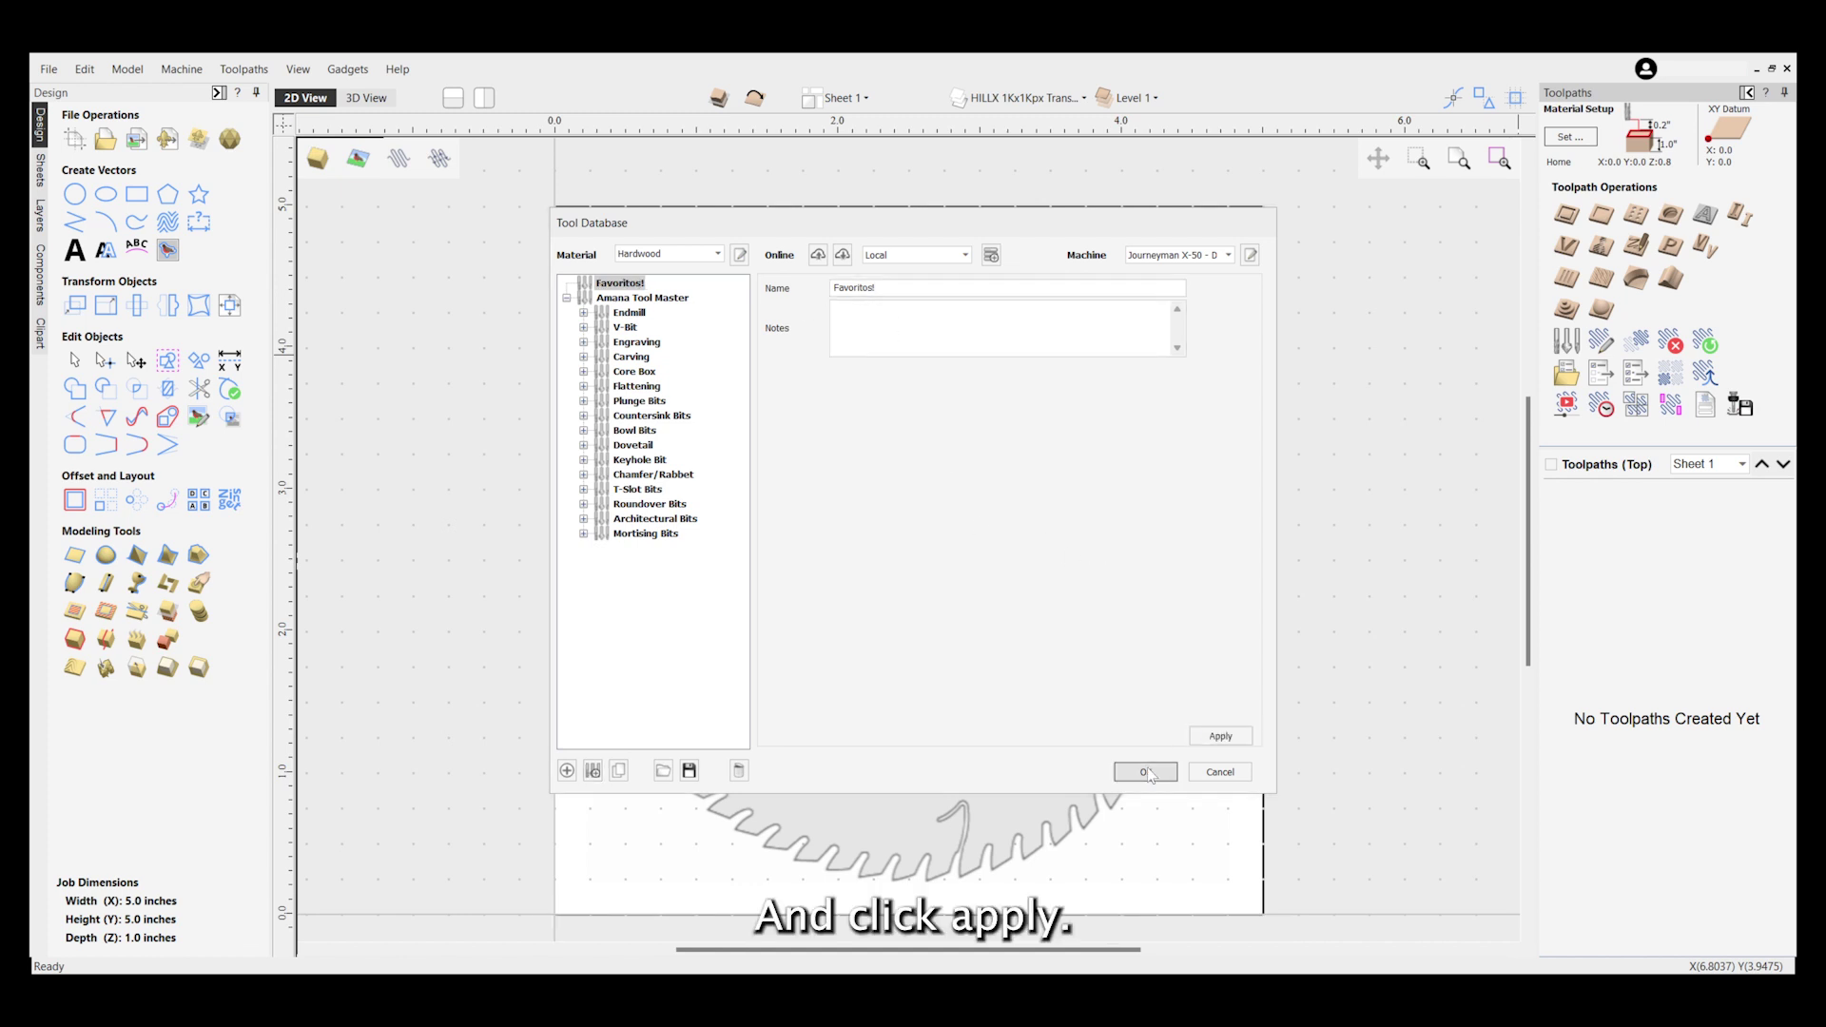
pyautogui.click(1151, 771)
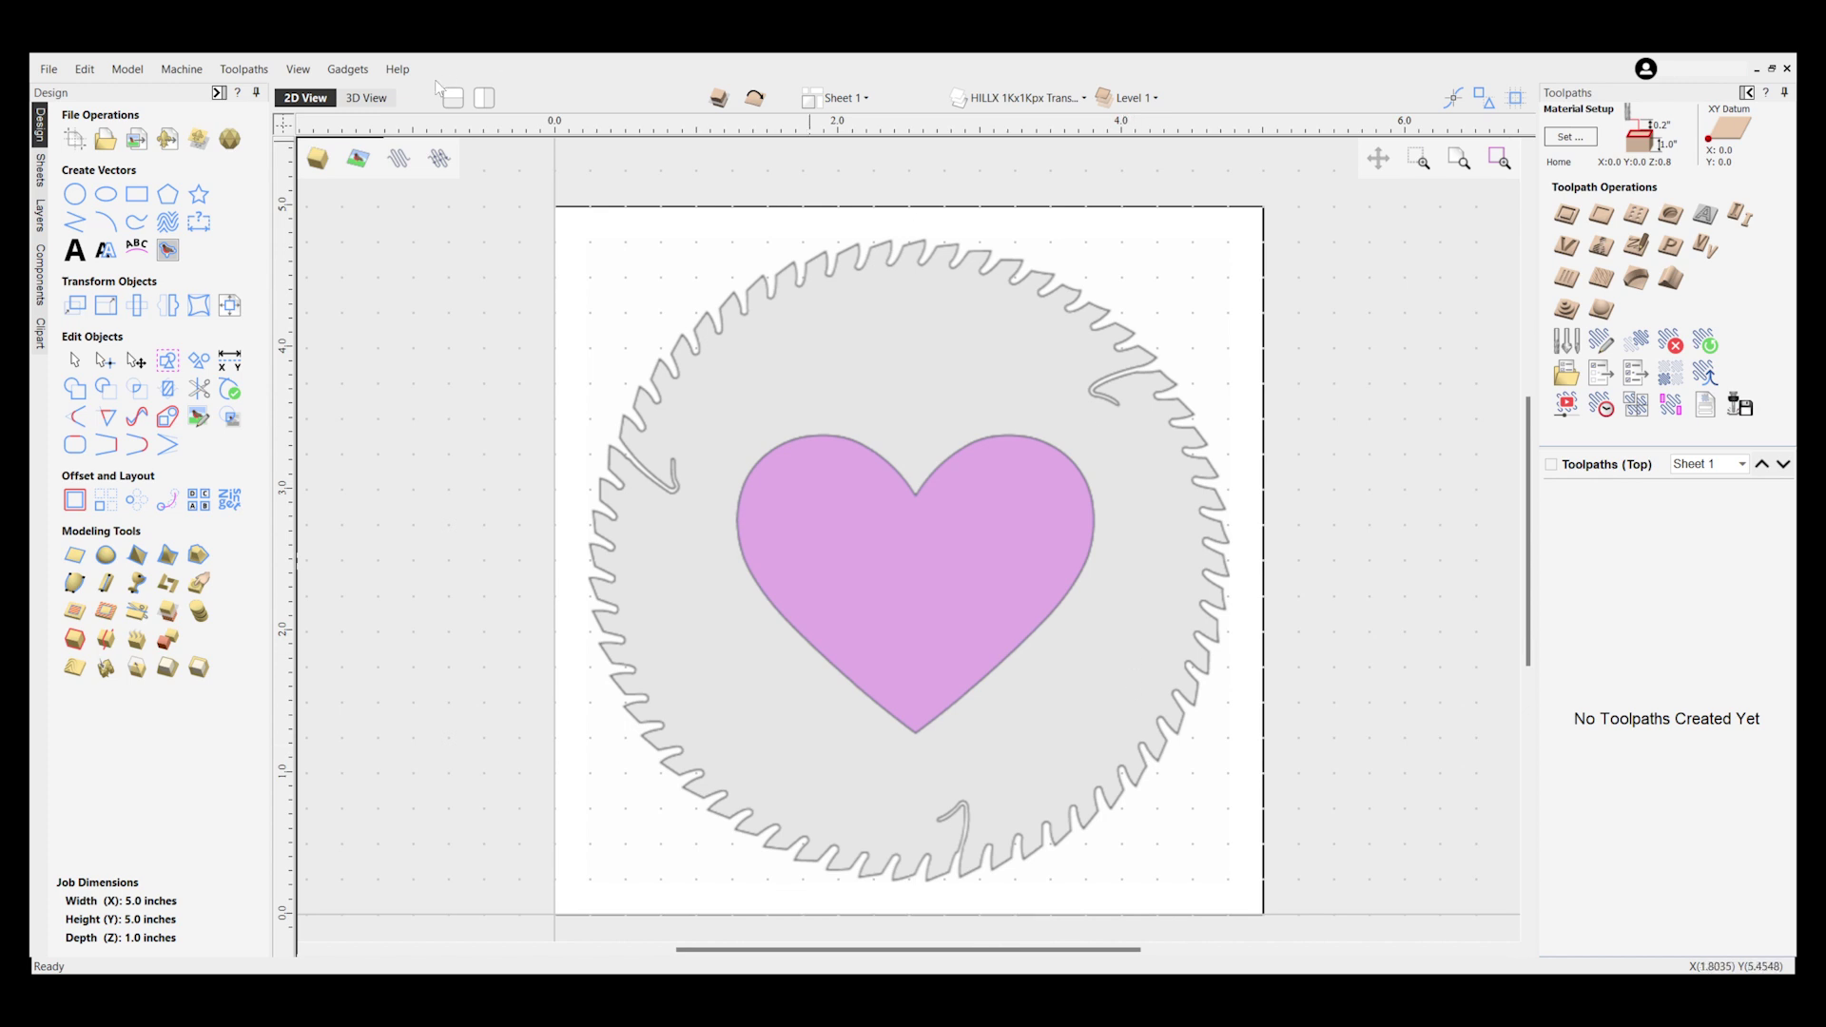
# Reopen the Tool Database and view the #46376-K 1/4" shank spiral ballnose bit's settings.
pyautogui.click(231, 70)
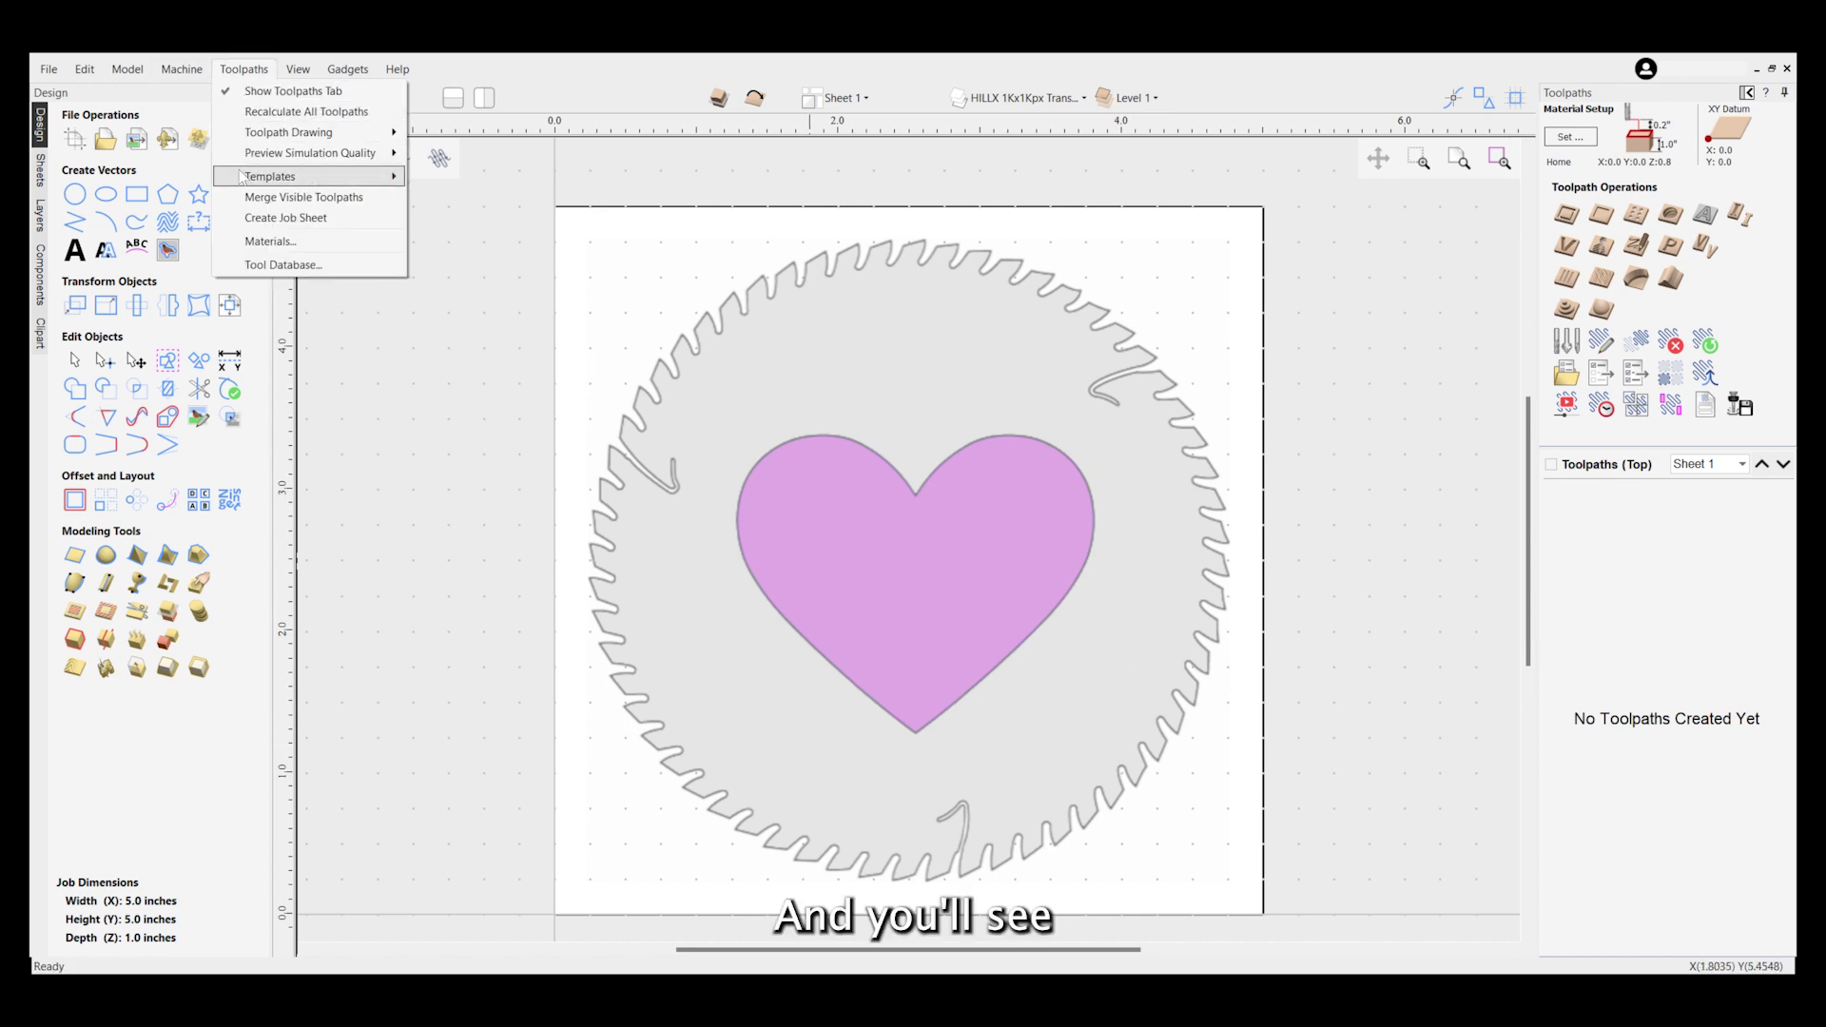
pyautogui.click(299, 265)
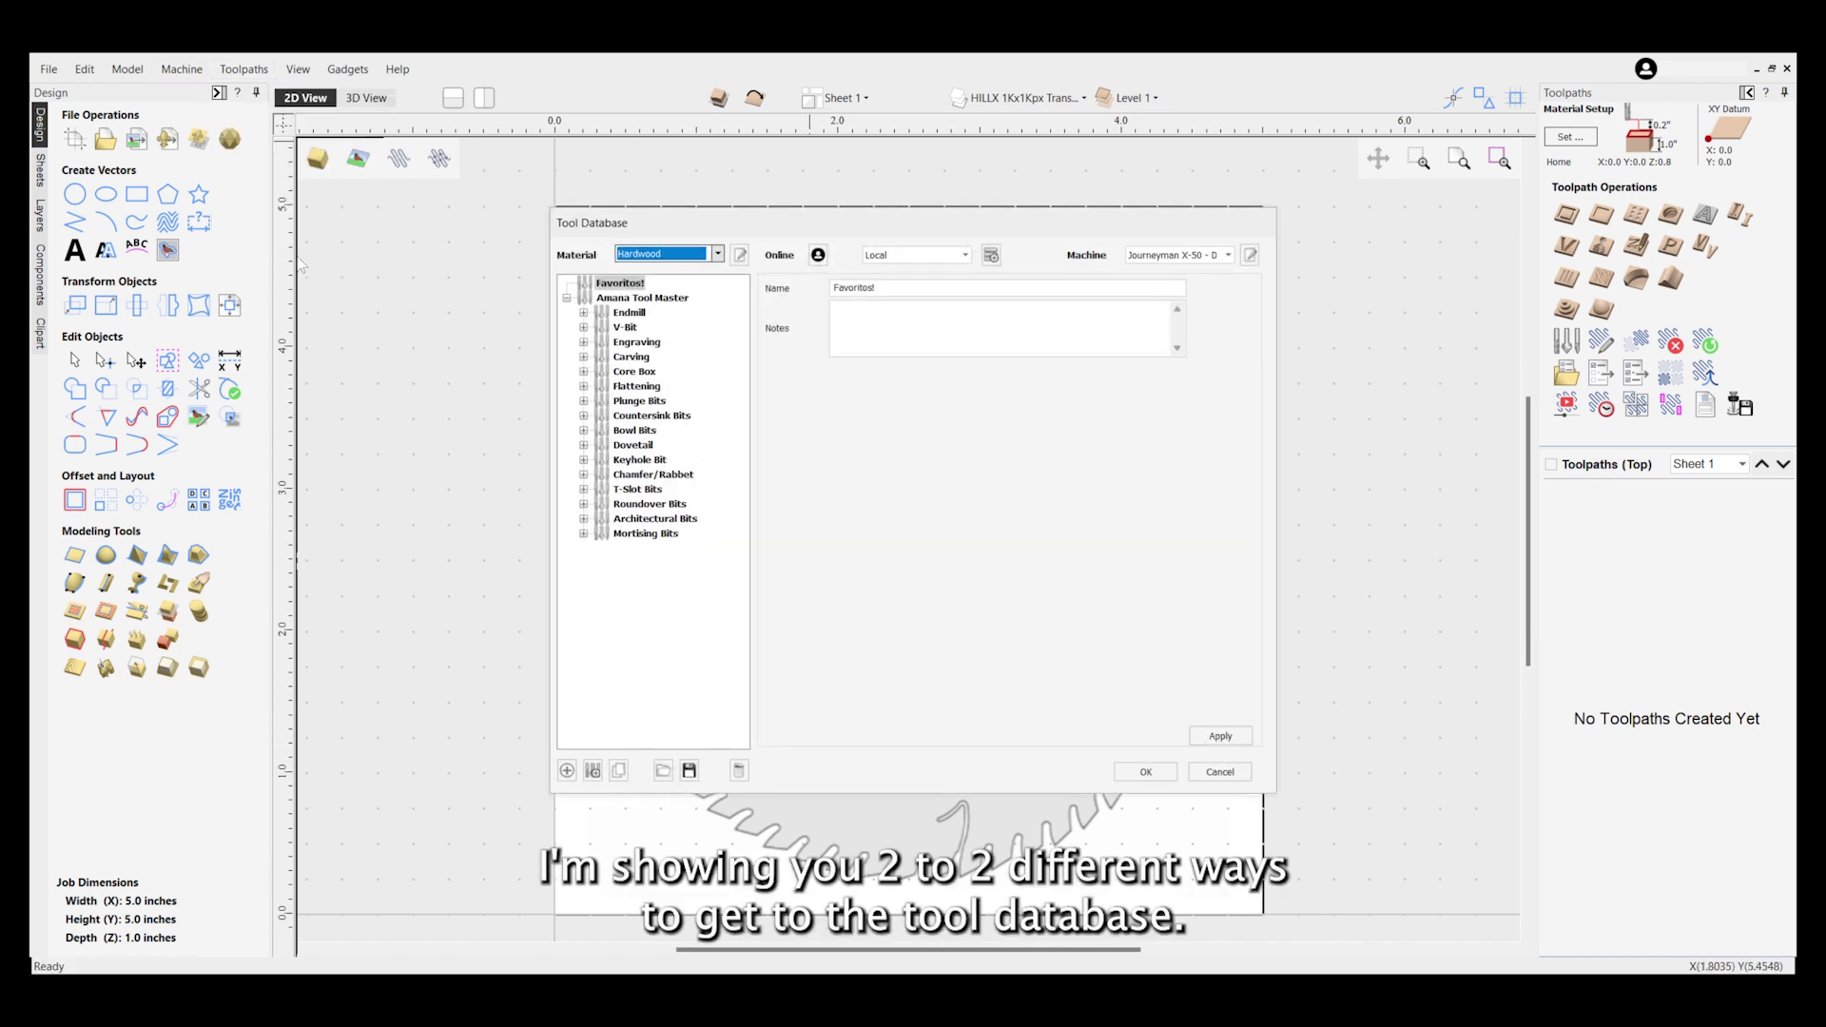
pyautogui.click(583, 313)
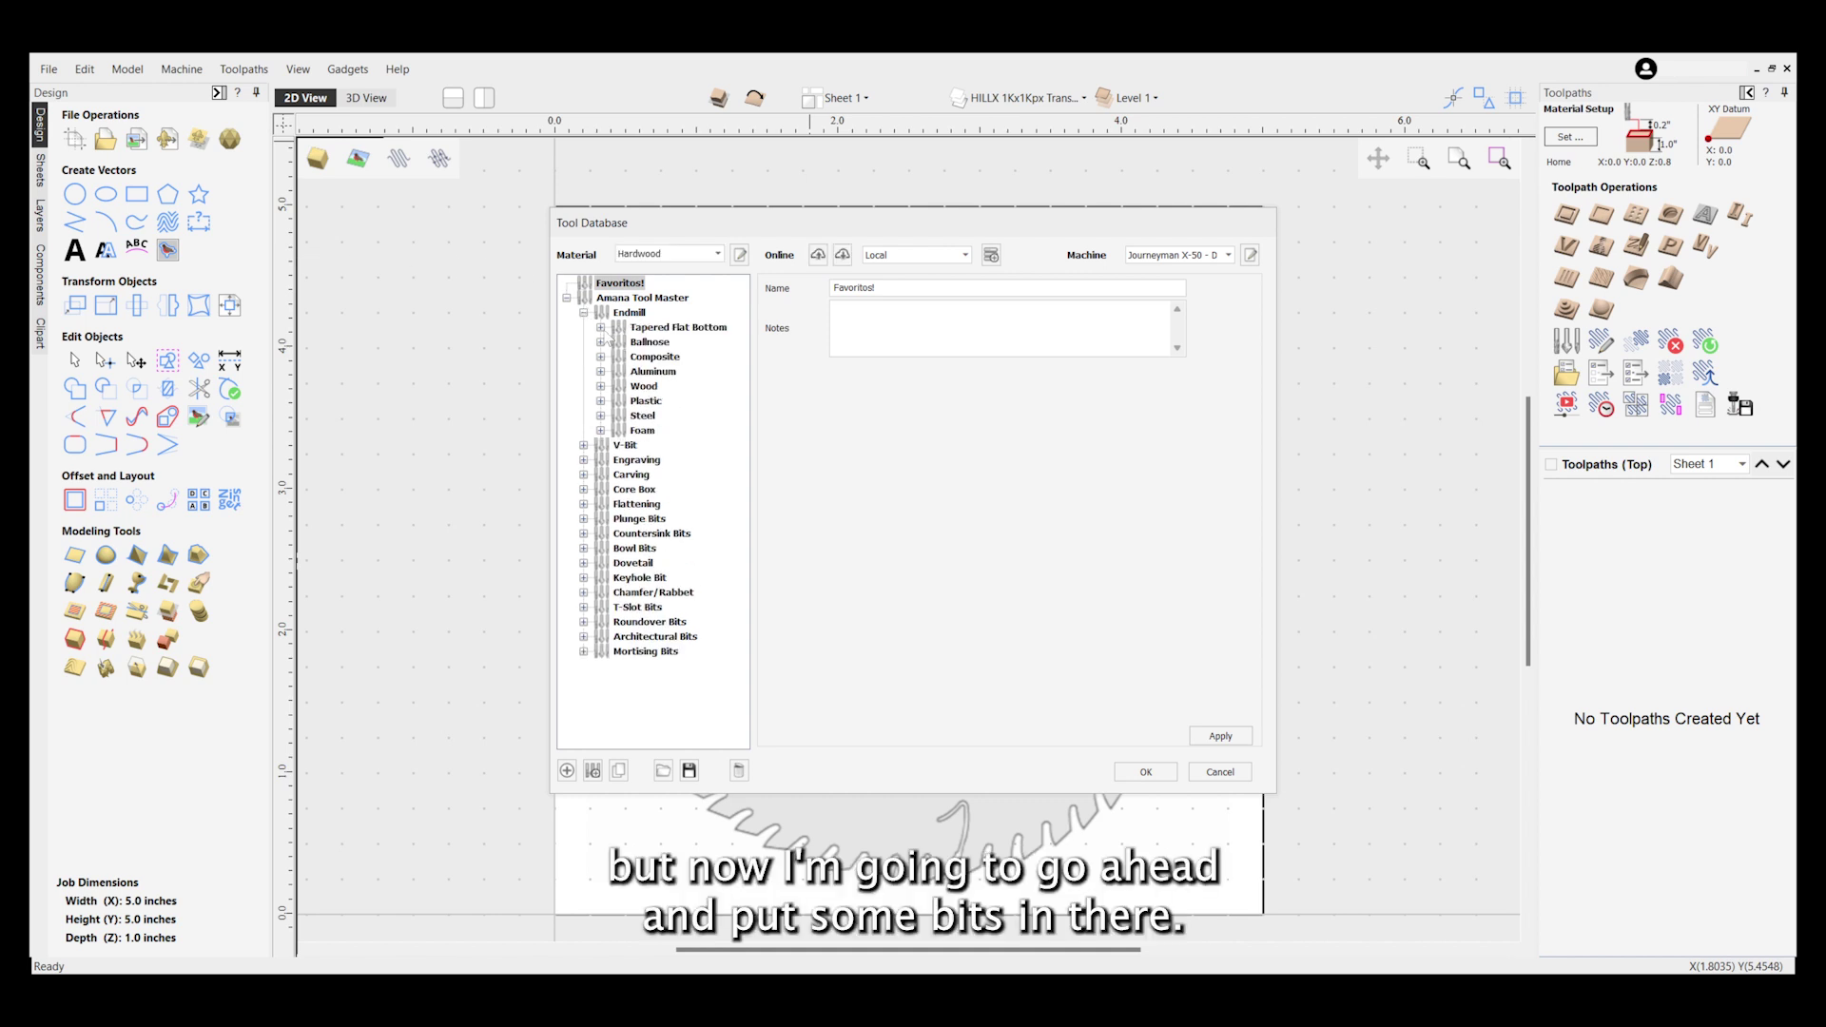
pyautogui.click(600, 343)
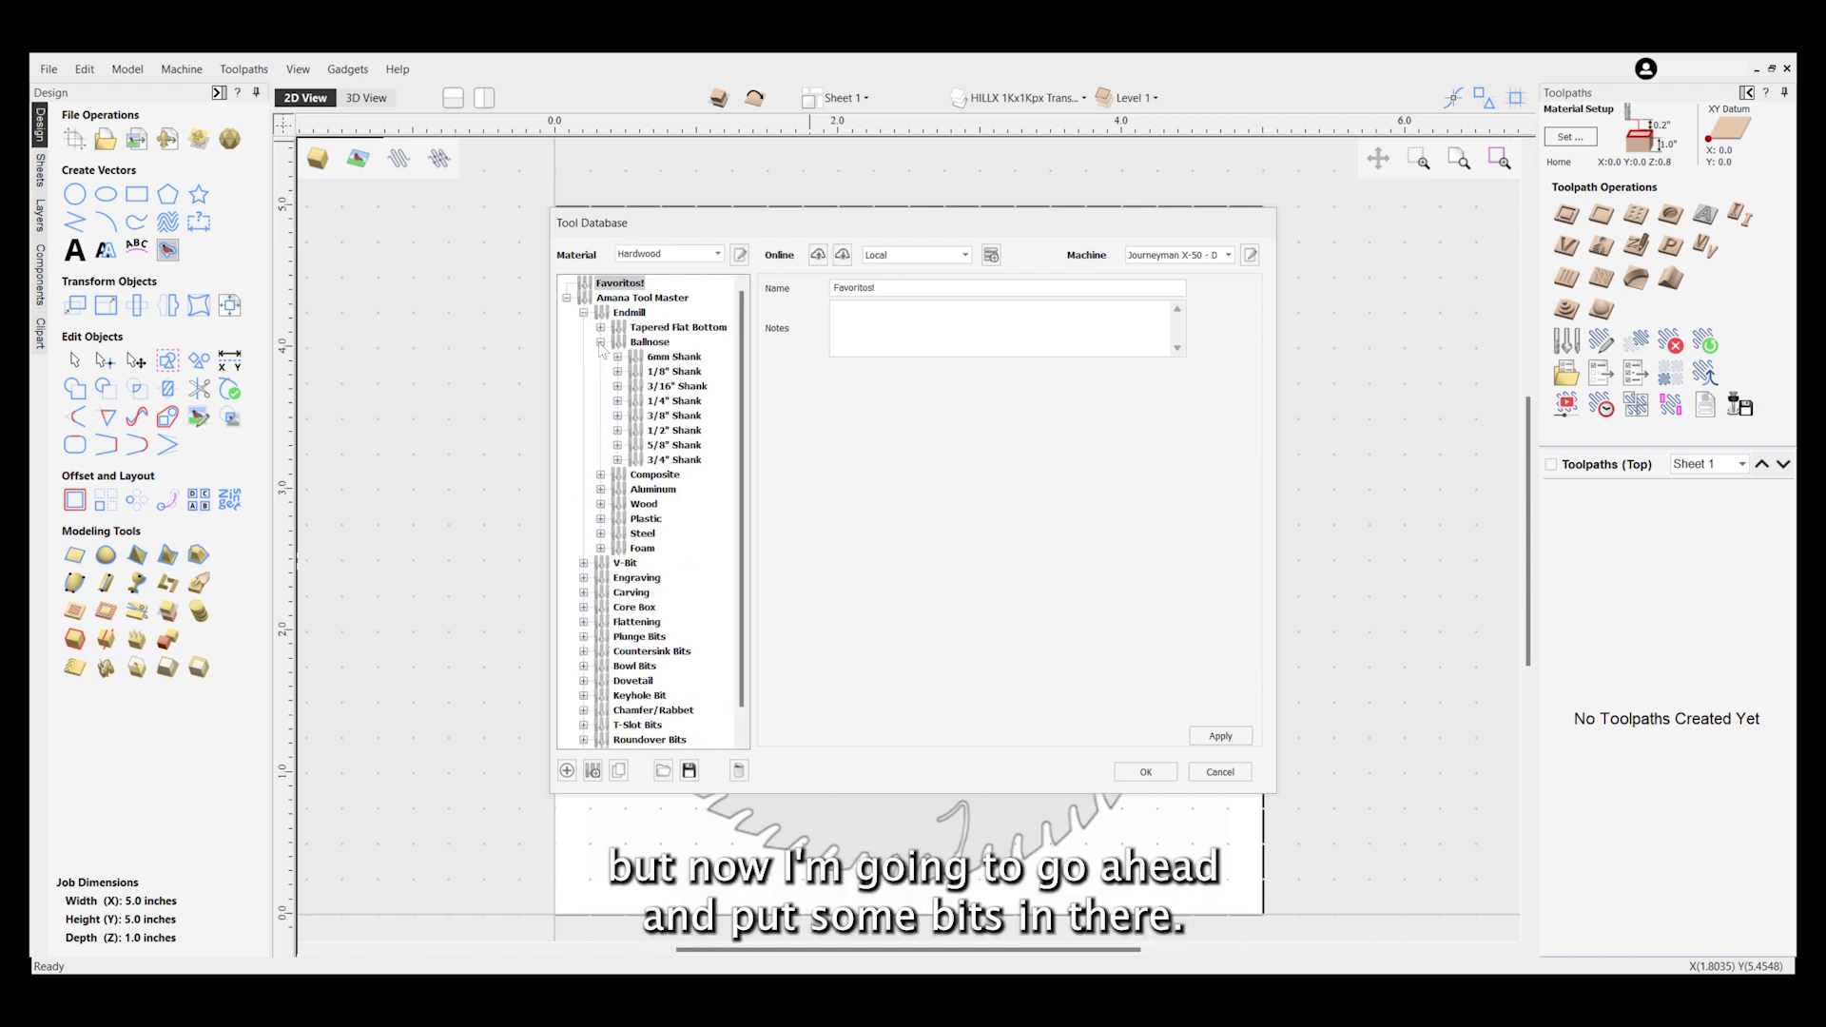
pyautogui.click(617, 401)
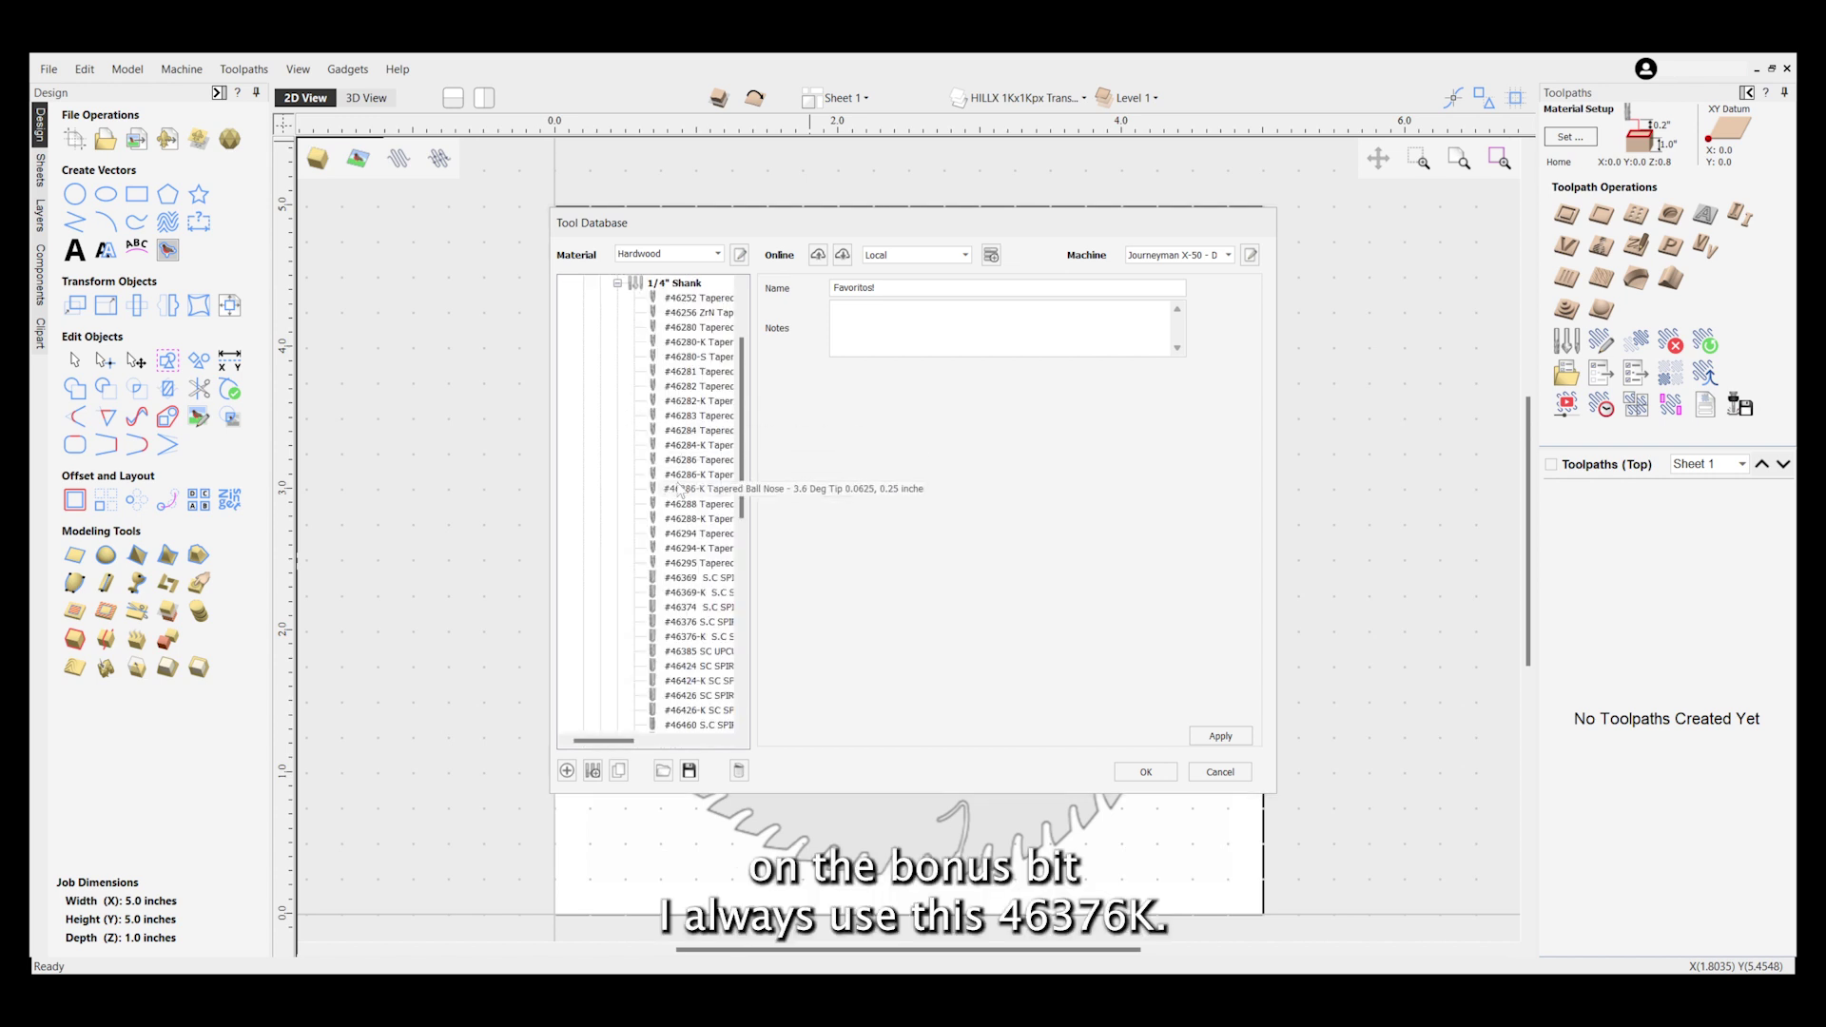
pyautogui.scroll(-1, 682, 544)
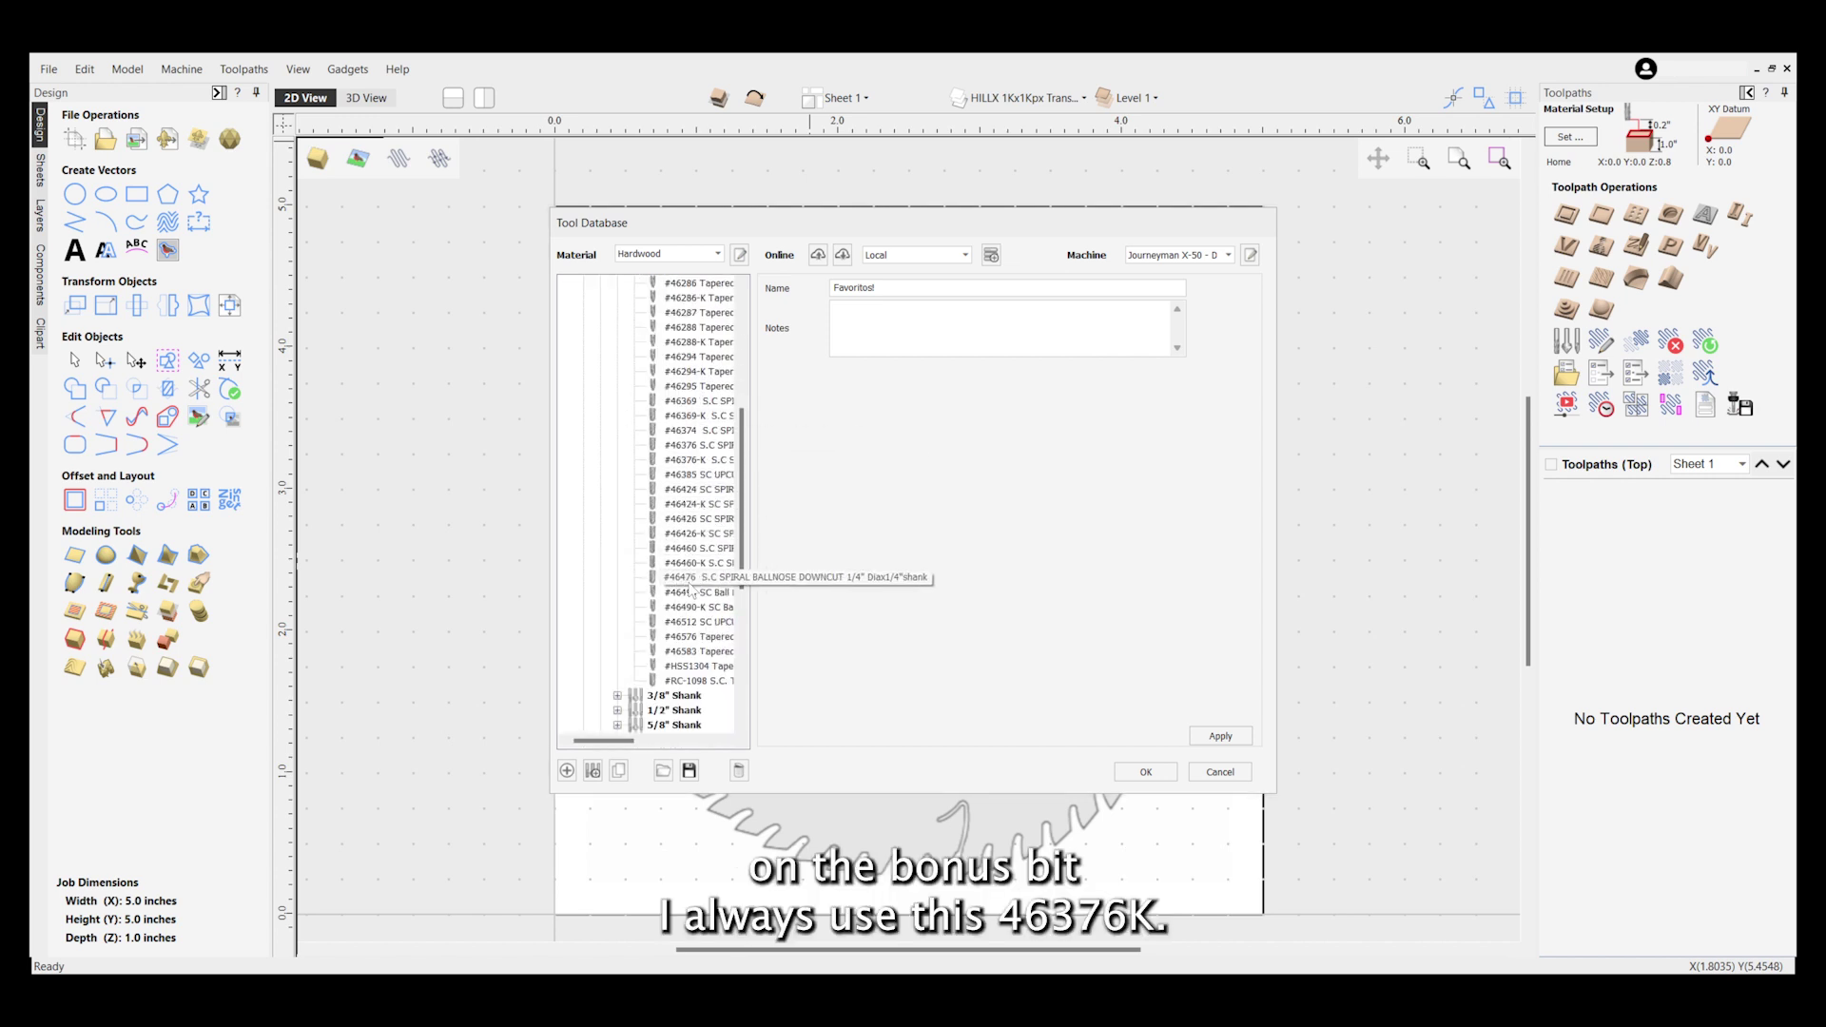
pyautogui.click(697, 460)
# Select the Favoritos! group to confirm #46376-K is not in it yet.
pyautogui.scroll(6, 699, 464)
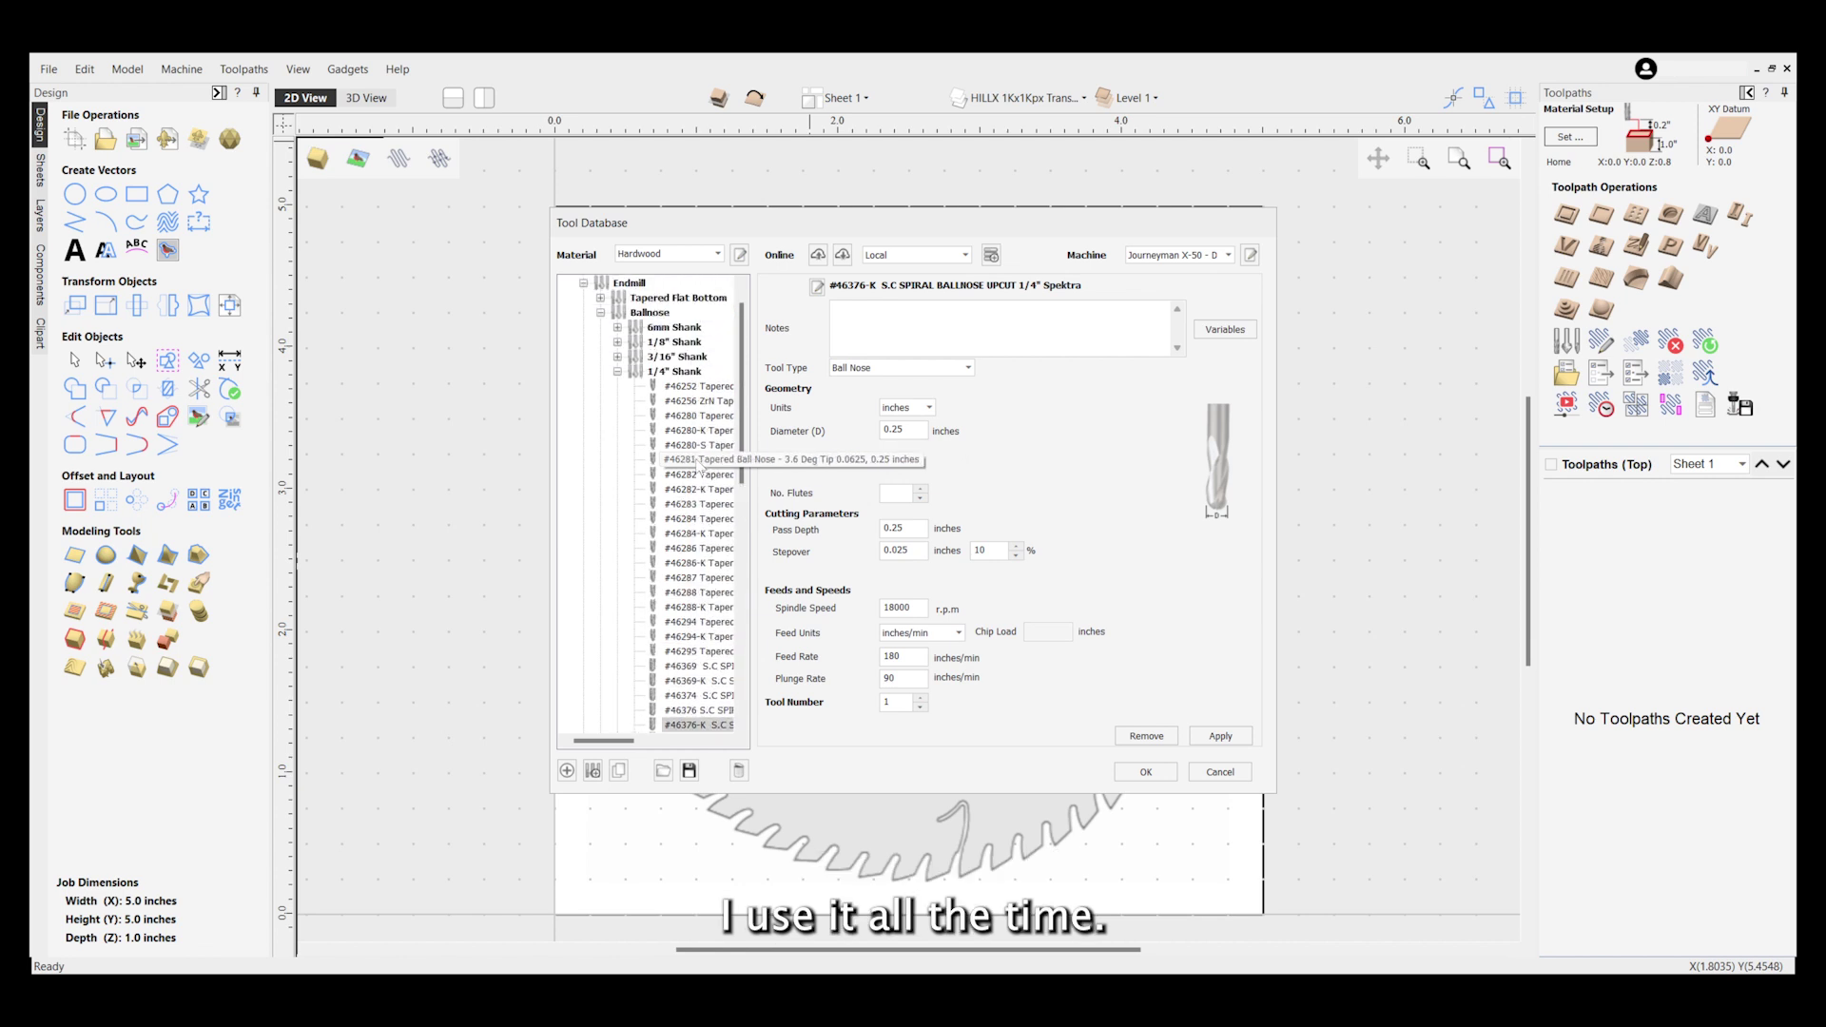
pyautogui.scroll(-2, 685, 544)
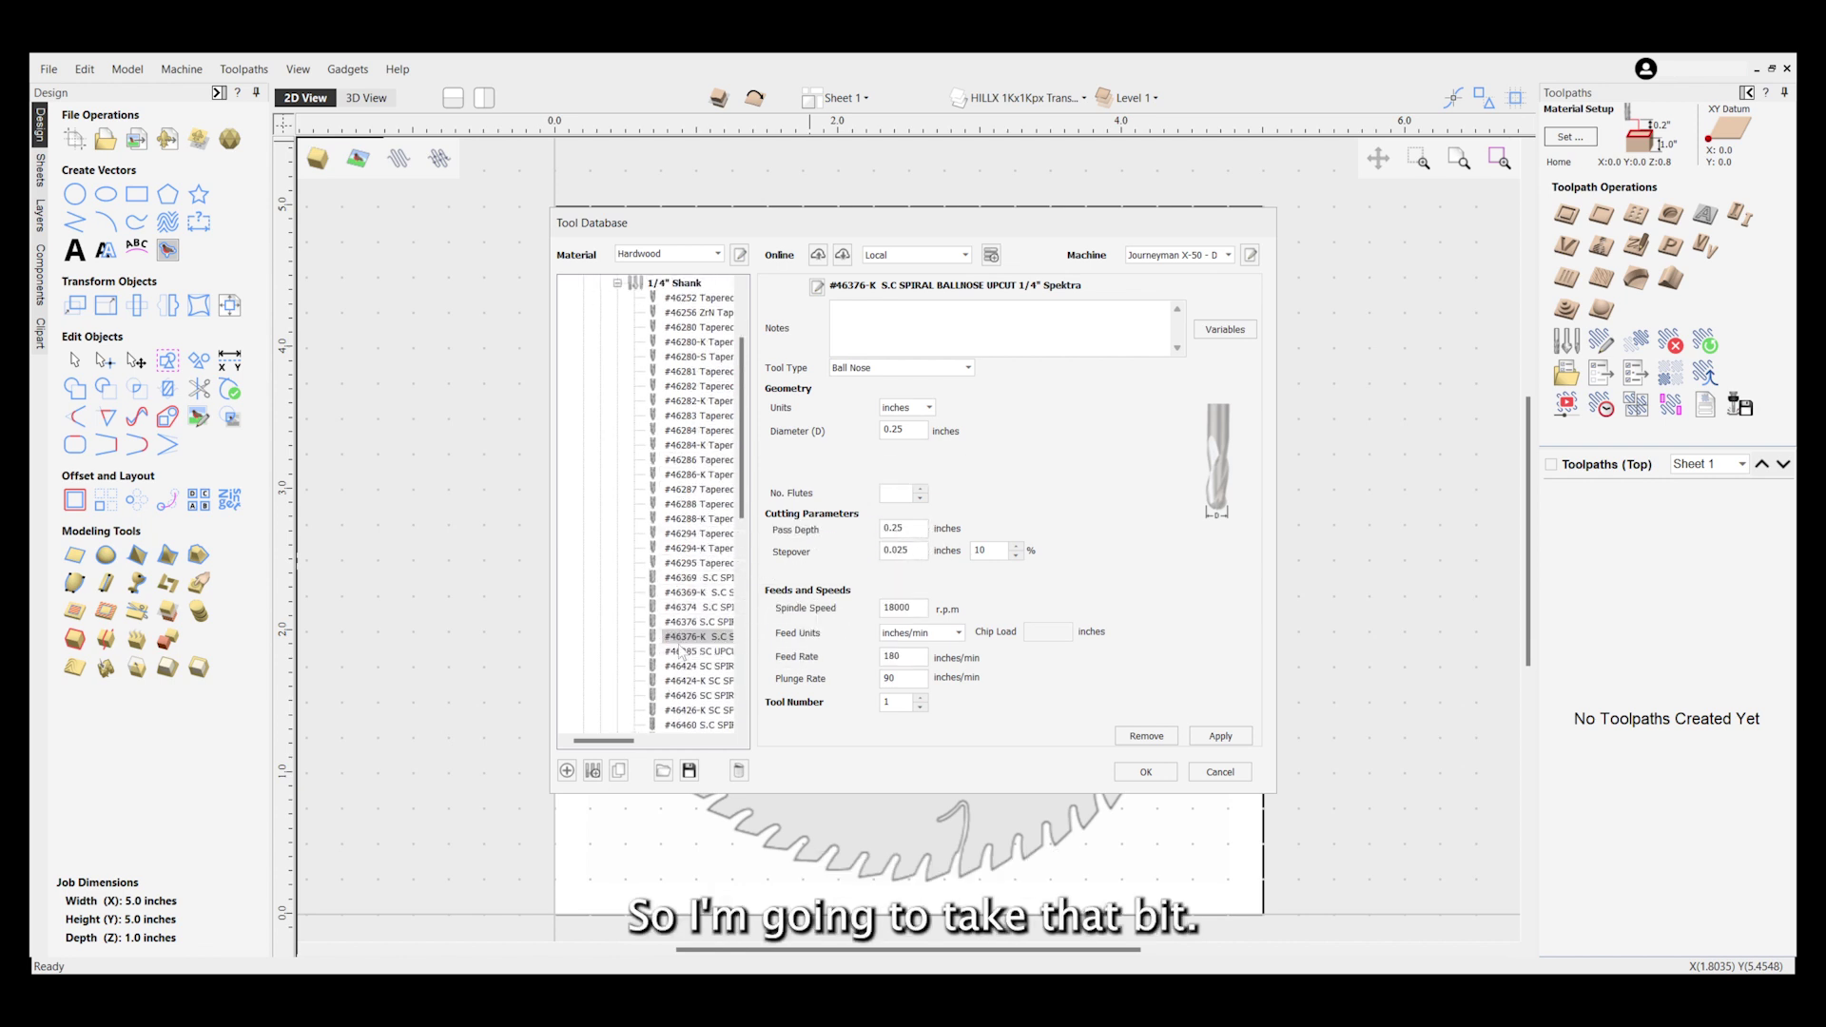
pyautogui.scroll(3, 707, 371)
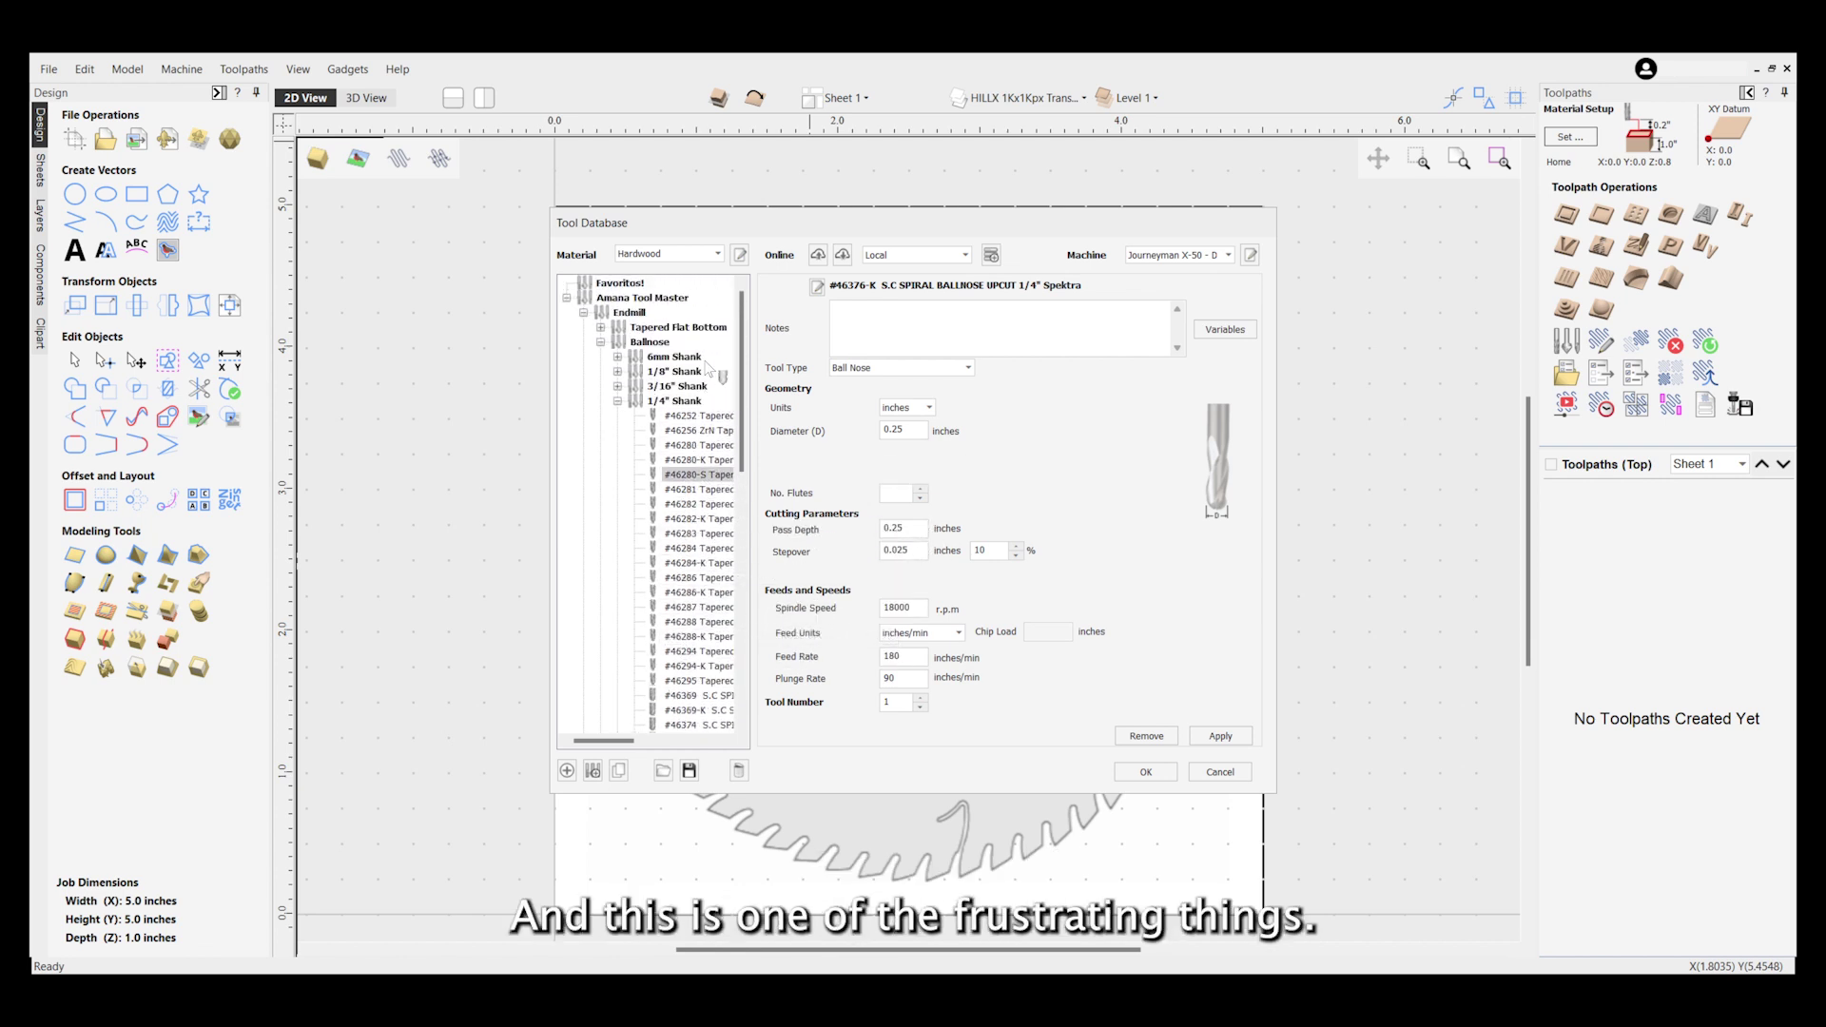
pyautogui.scroll(-3, 654, 301)
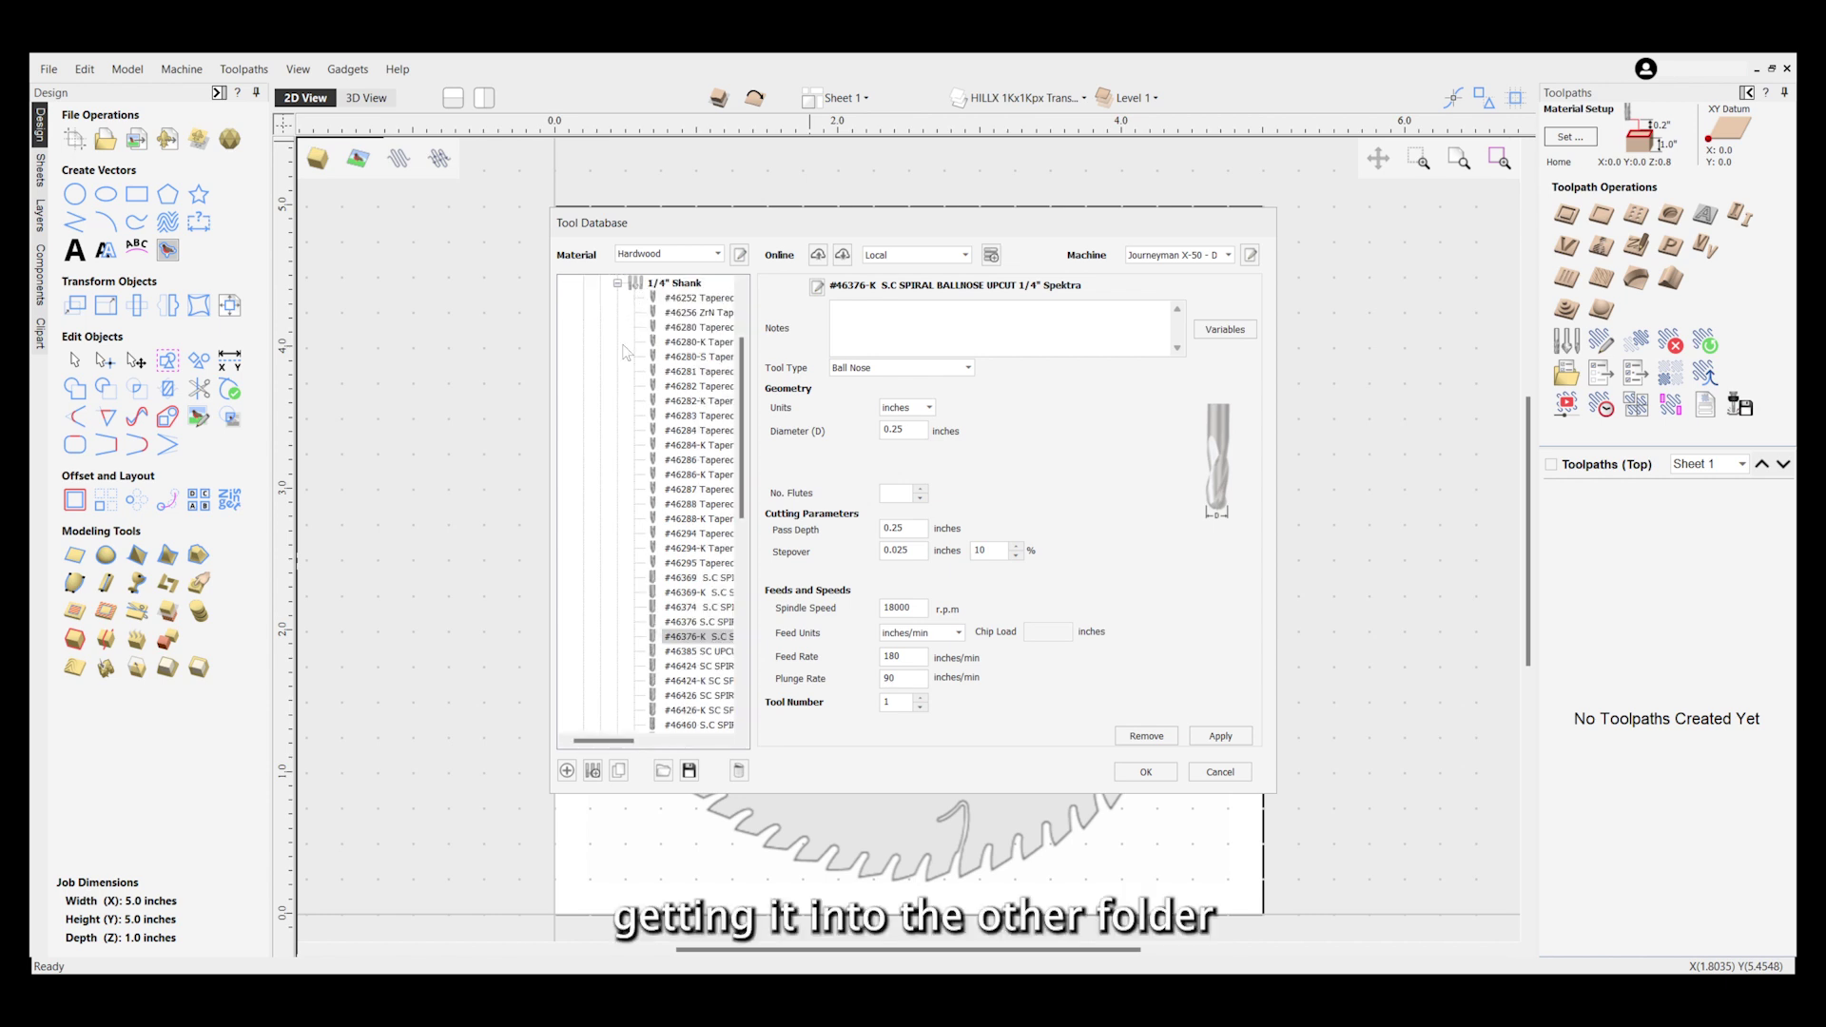
pyautogui.scroll(3, 672, 383)
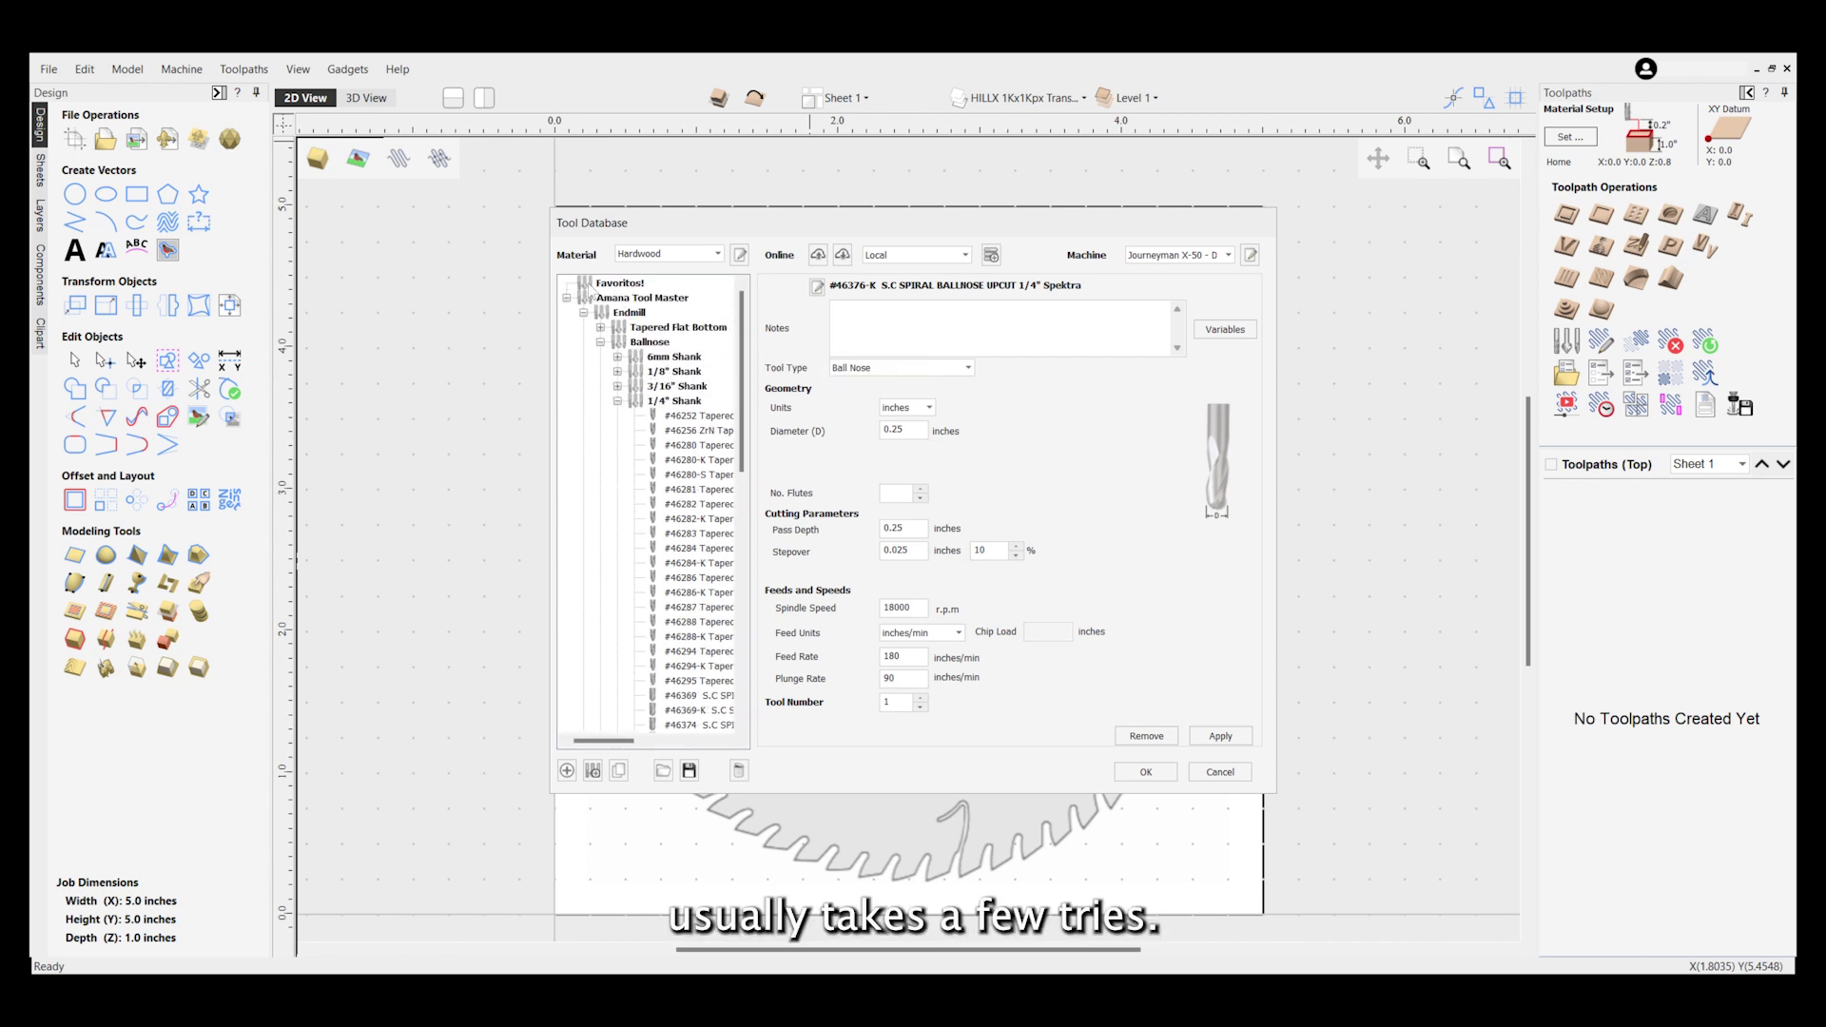
pyautogui.click(619, 284)
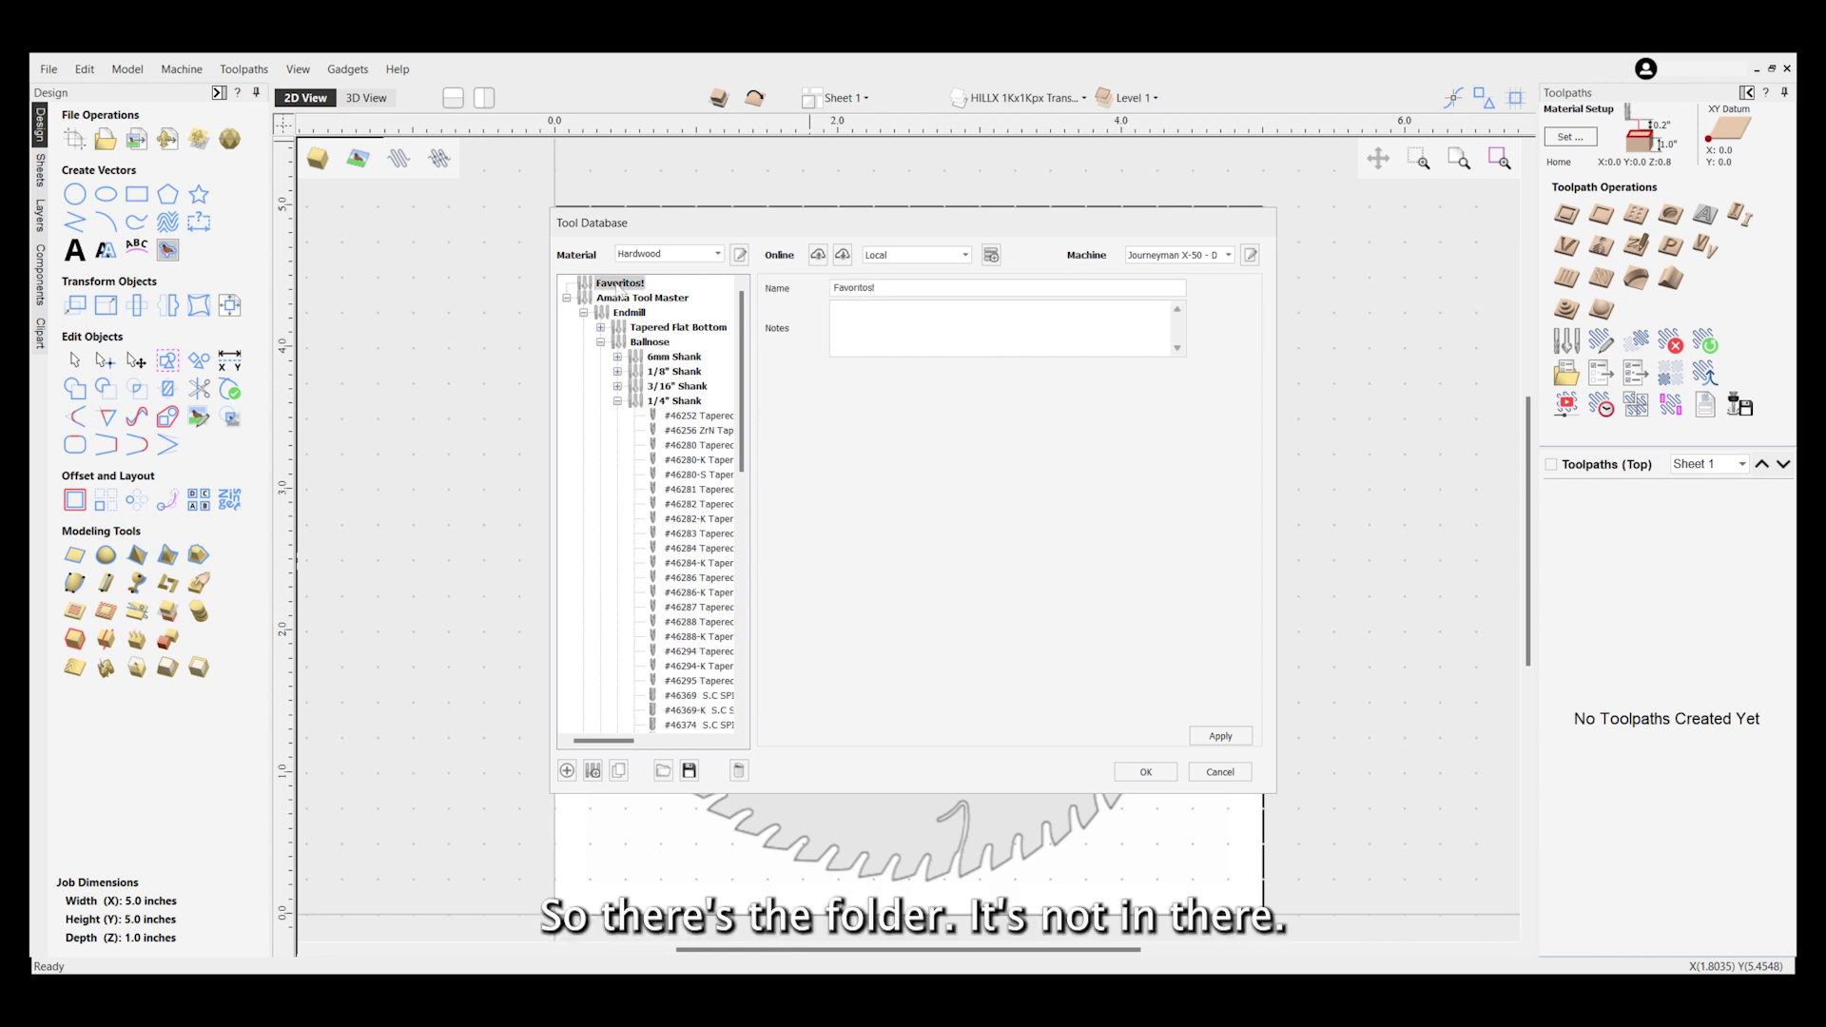
pyautogui.scroll(-4, 678, 436)
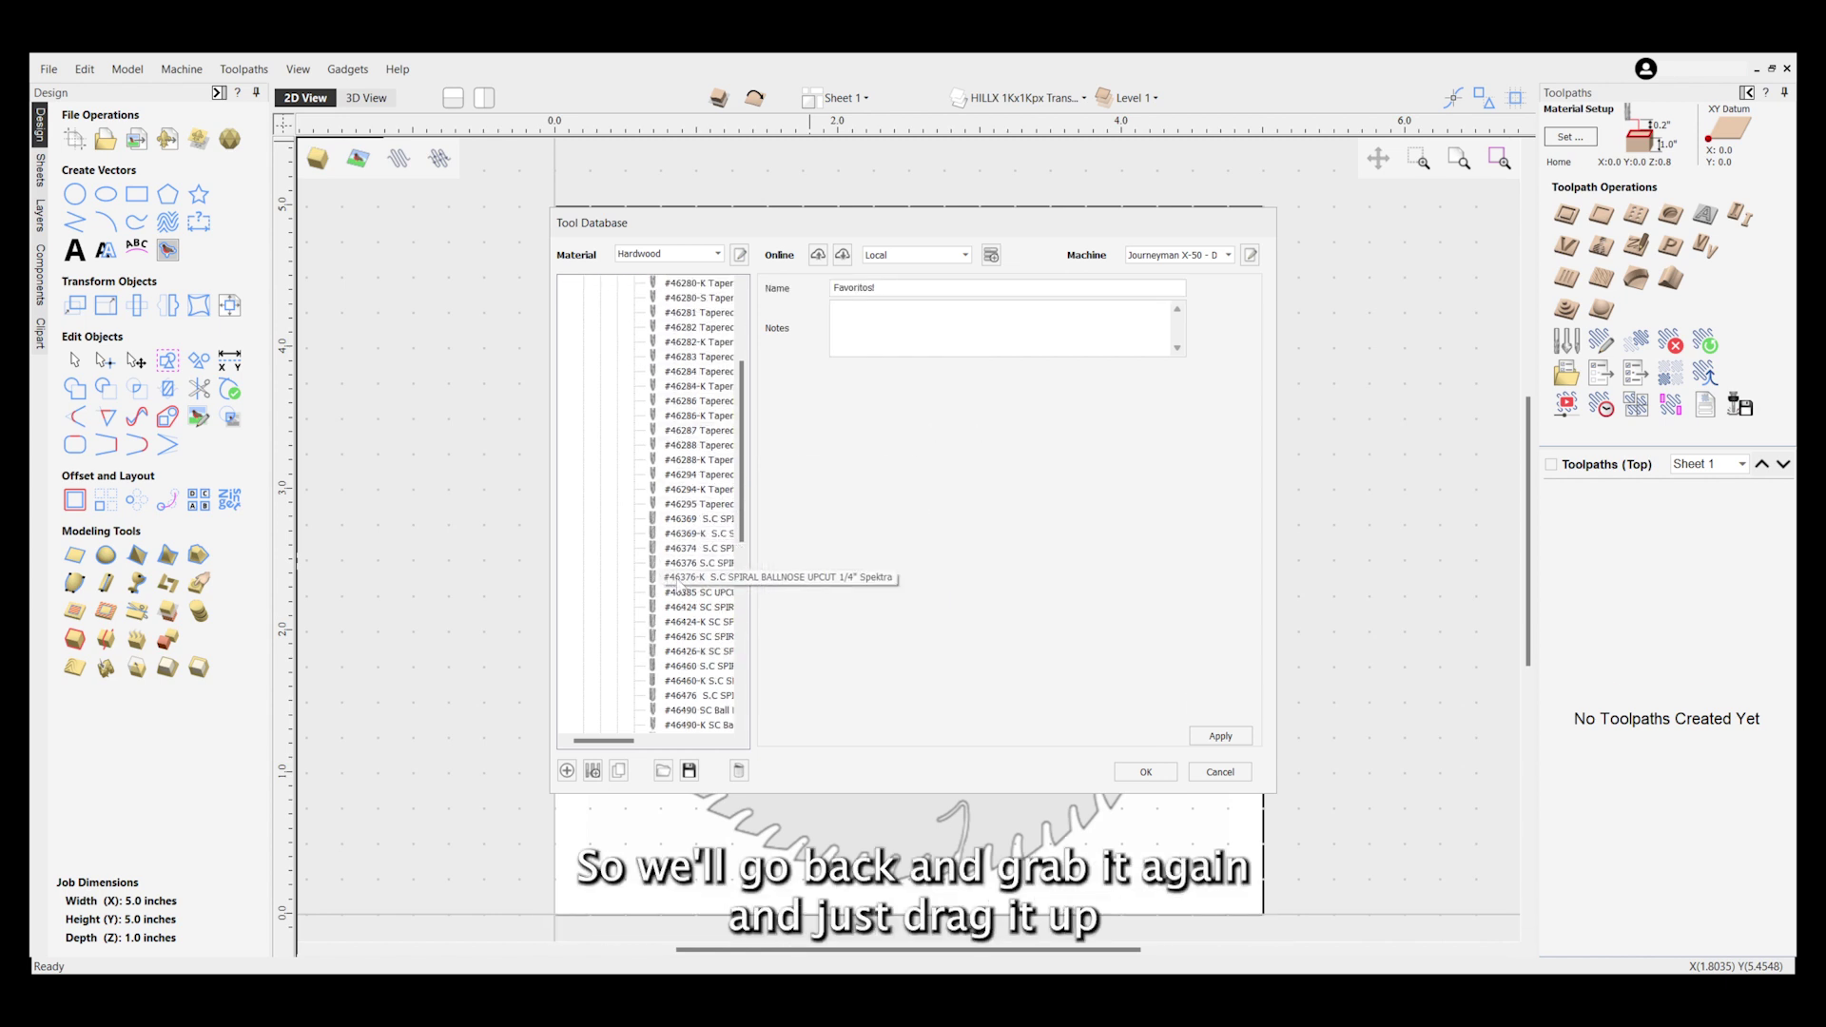
# Drag the #46376-K Spiral Ballnose Upcut 1/4" Spektra bit into the Favoritos! group.
pyautogui.click(673, 578)
pyautogui.moveTo(672, 579); pyautogui.dragTo(638, 290)
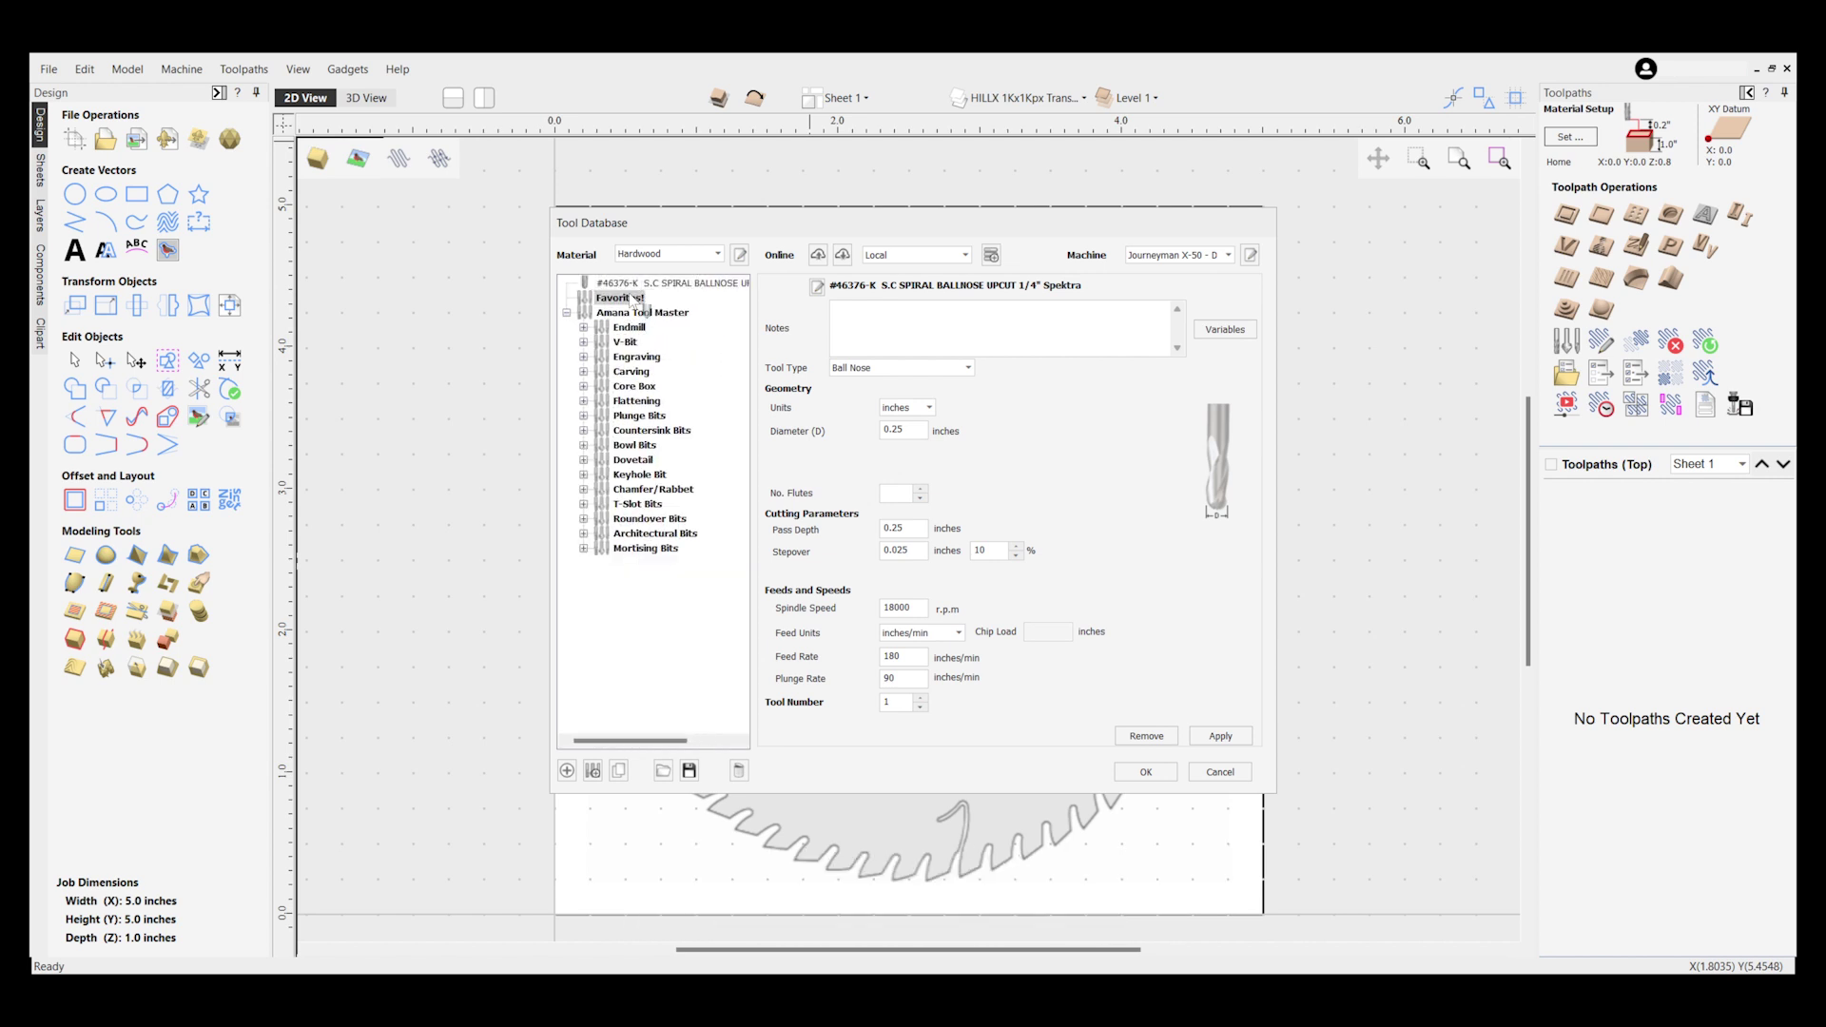
pyautogui.moveTo(633, 285); pyautogui.dragTo(633, 300)
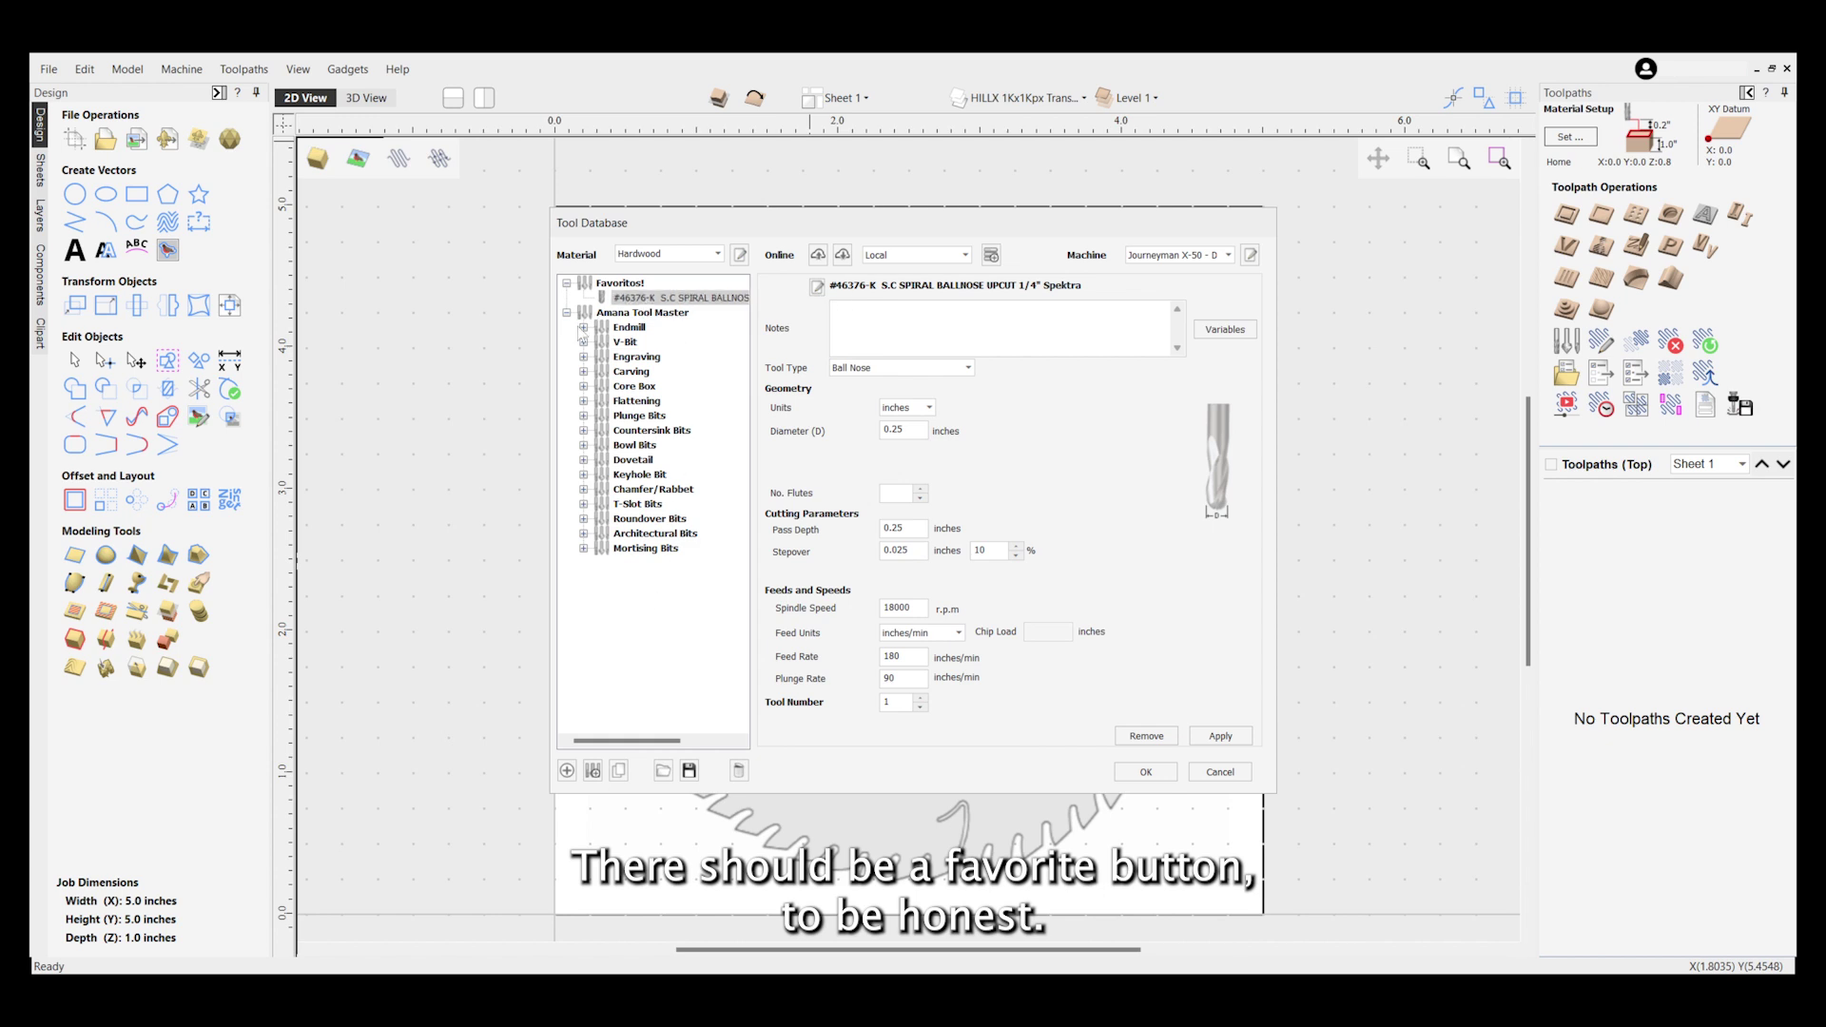
# Expand Endmill > Ballnose > 1/4" Shank and check whether #46376-K is still listed there.
pyautogui.click(583, 327)
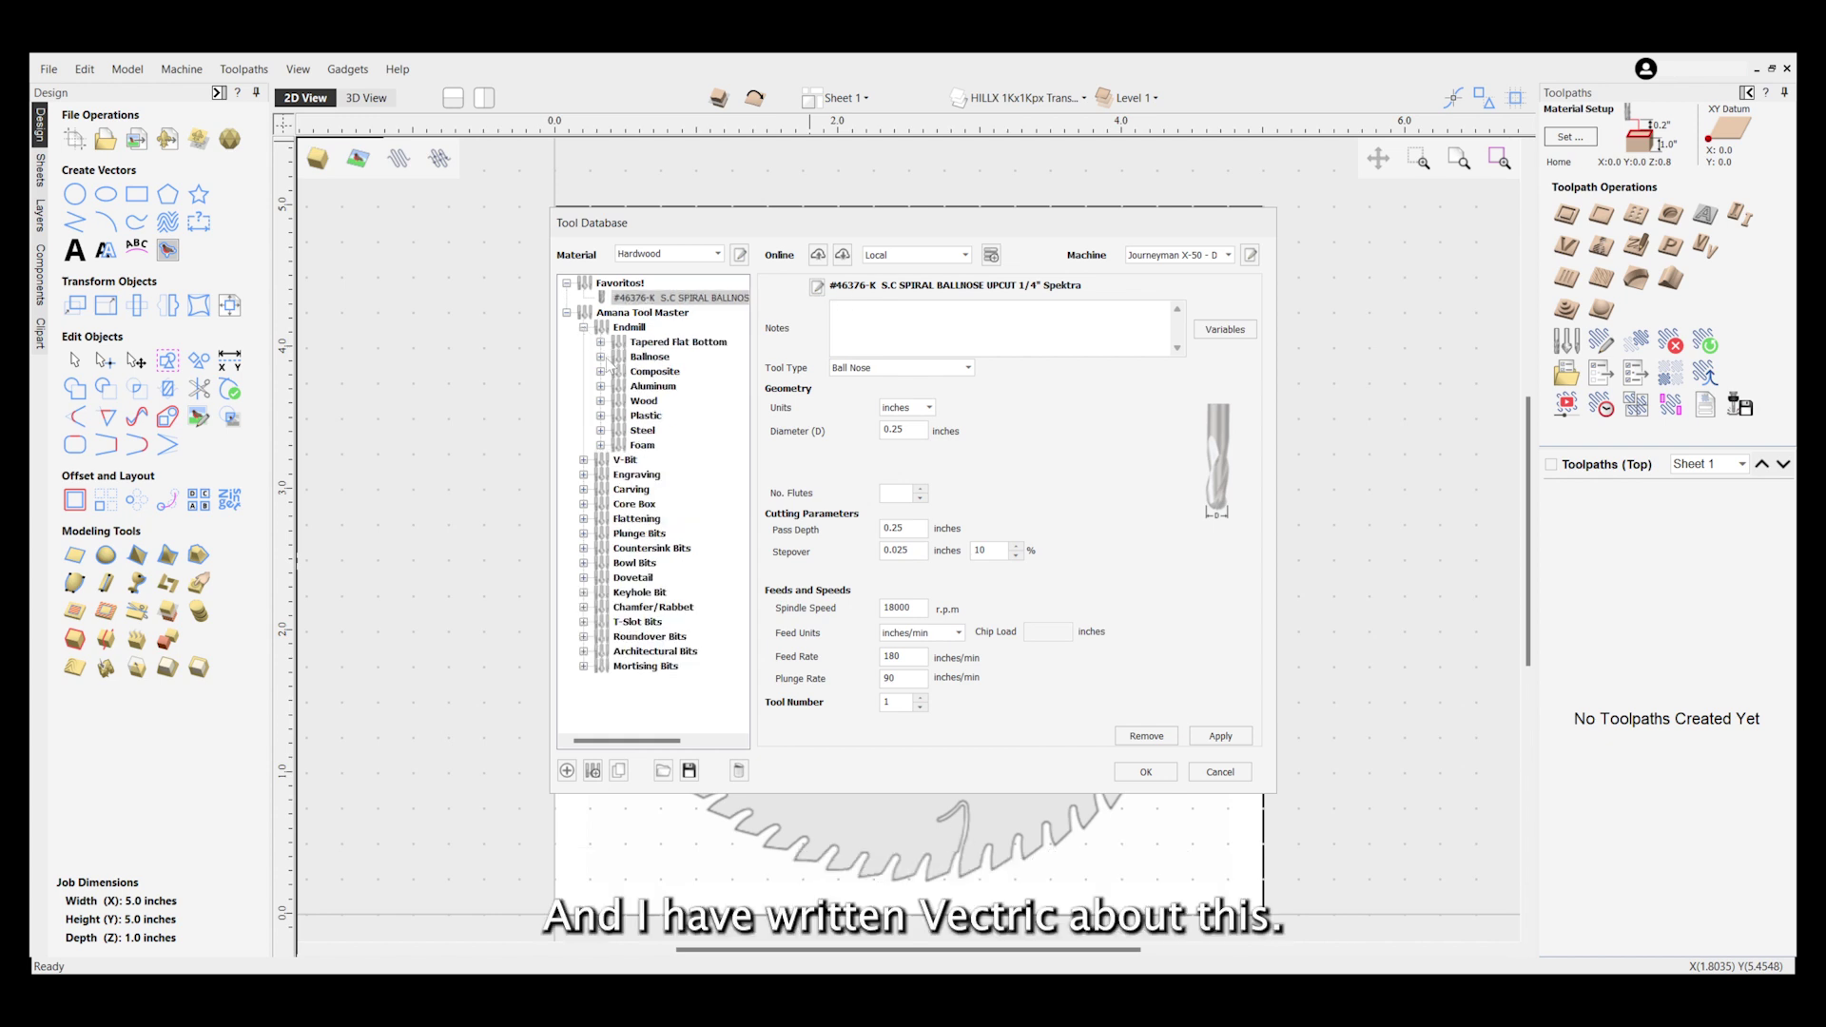
pyautogui.click(600, 356)
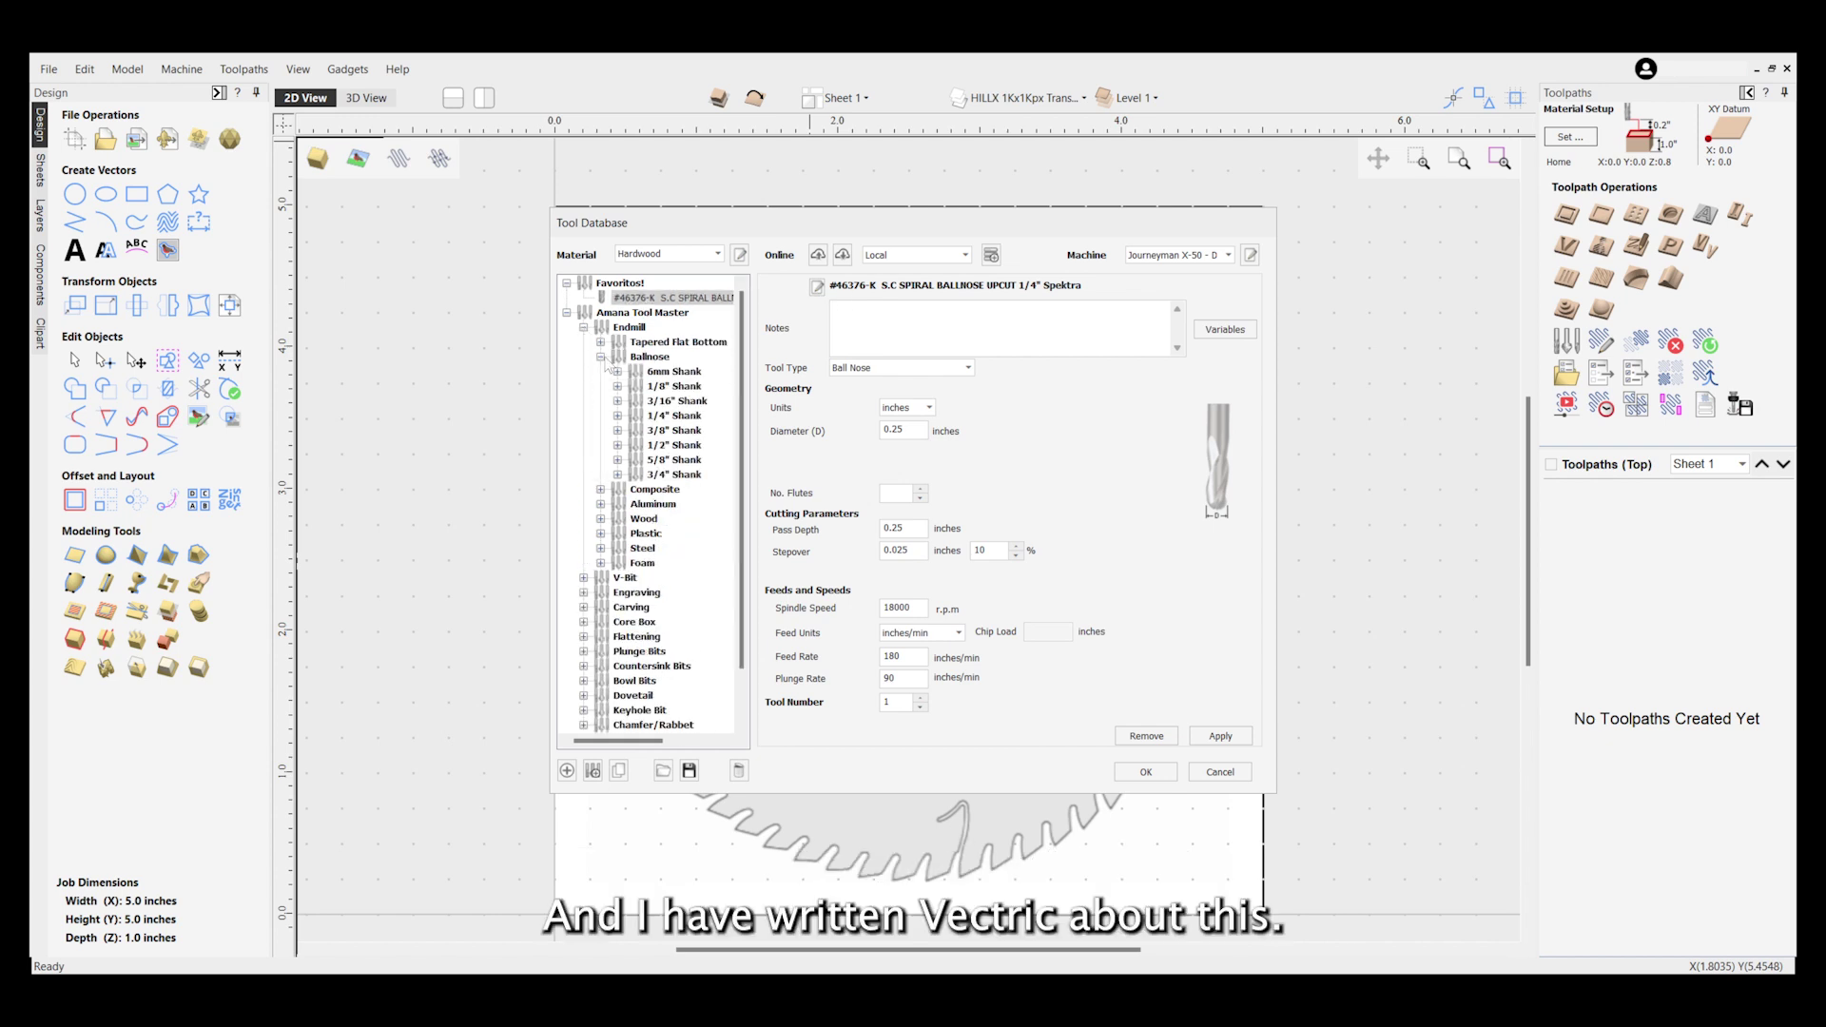
pyautogui.click(618, 415)
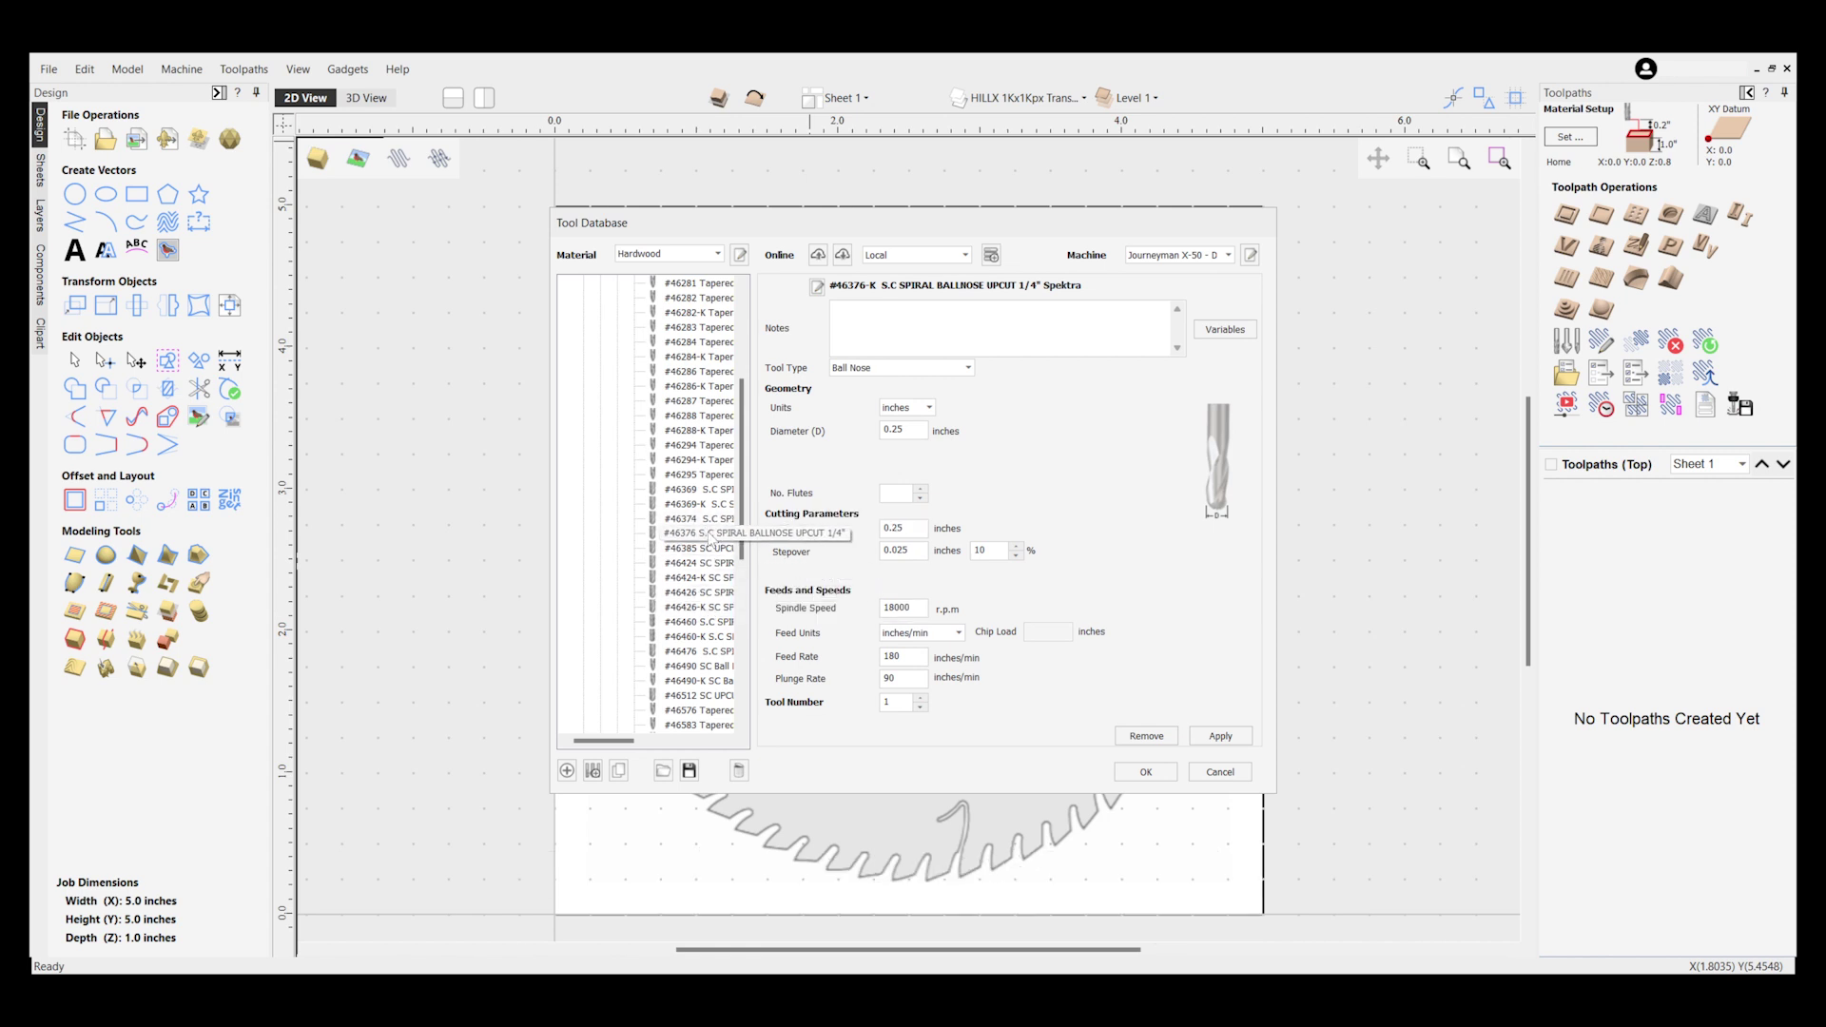
pyautogui.scroll(5, 685, 358)
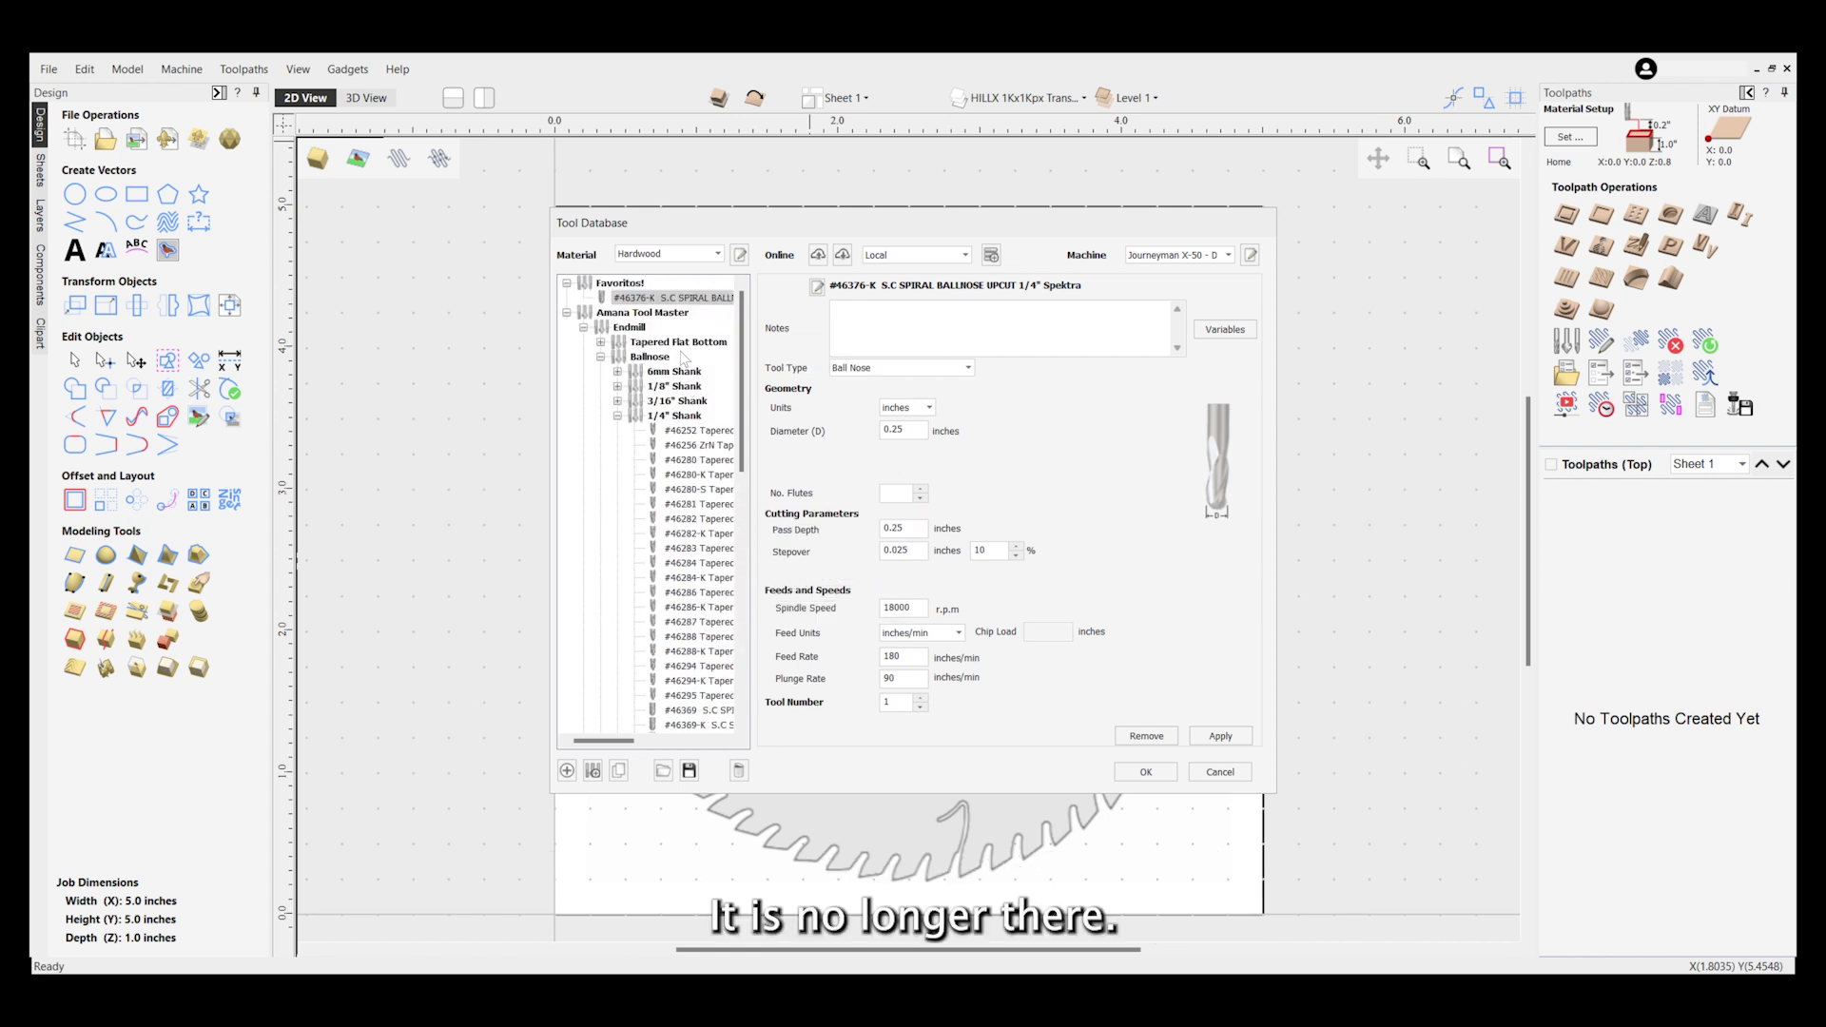
pyautogui.rightClick(654, 301)
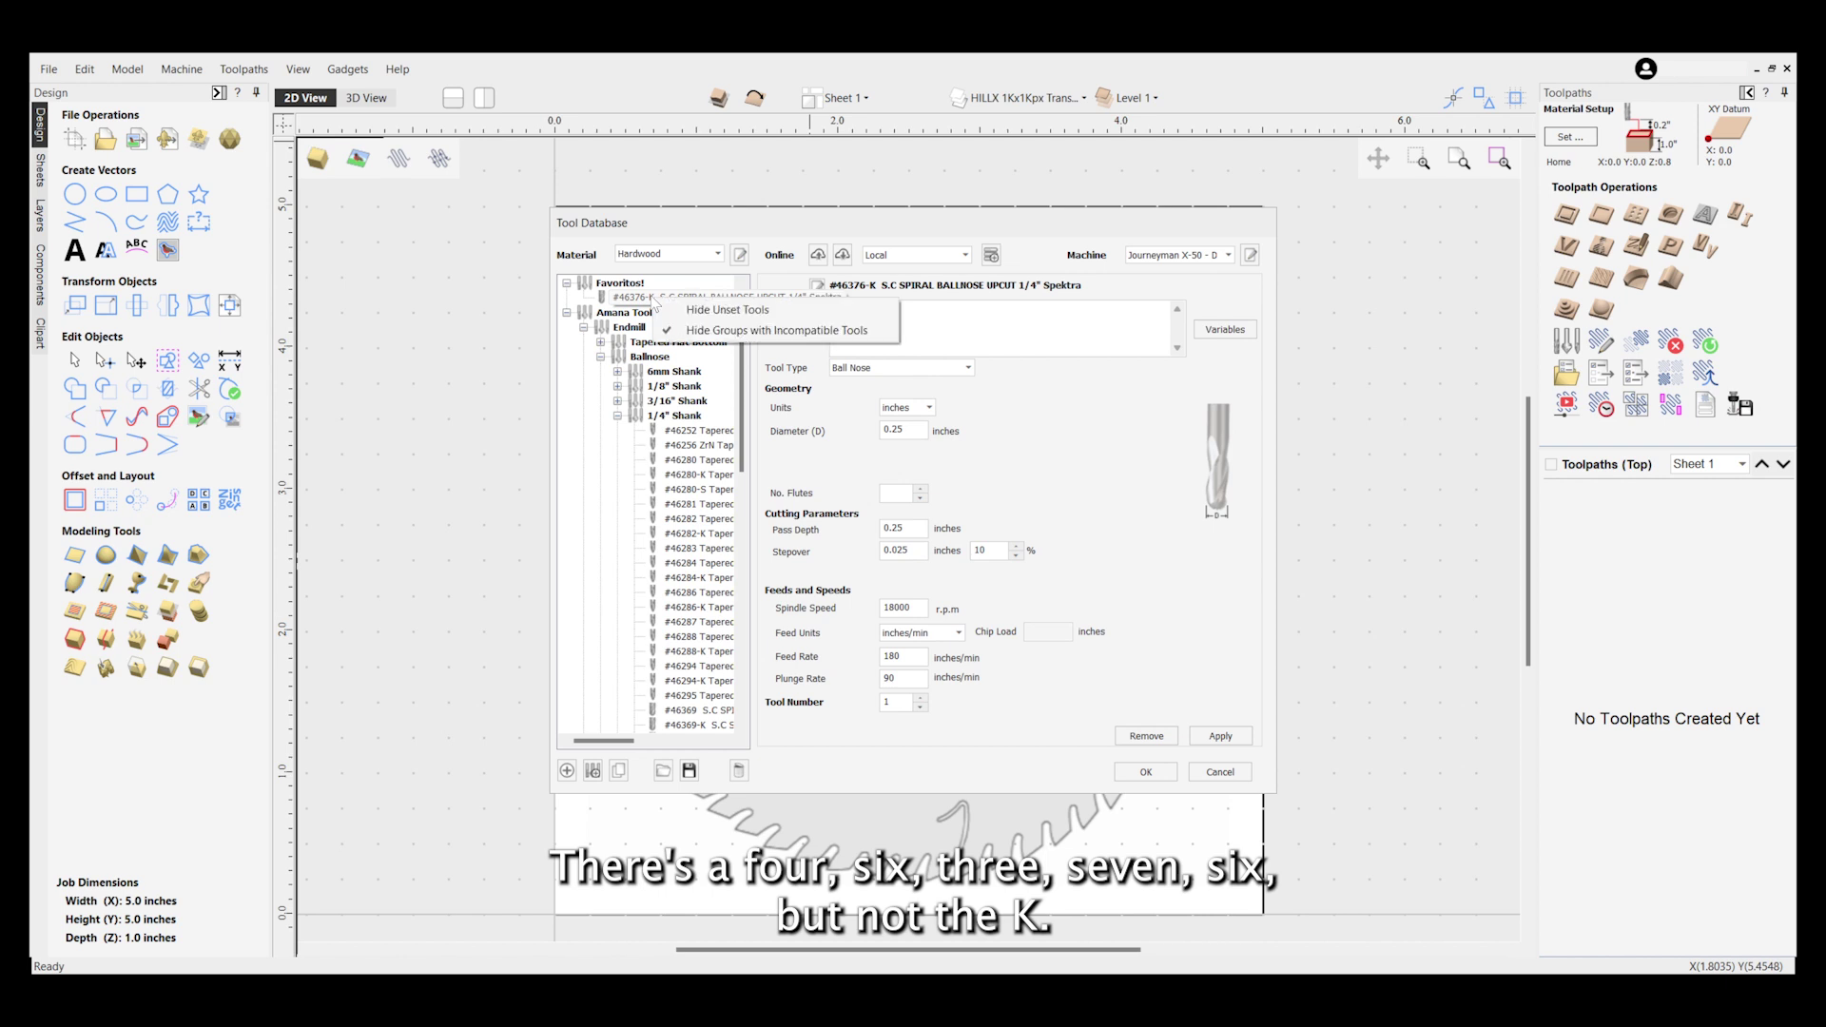
pyautogui.click(654, 302)
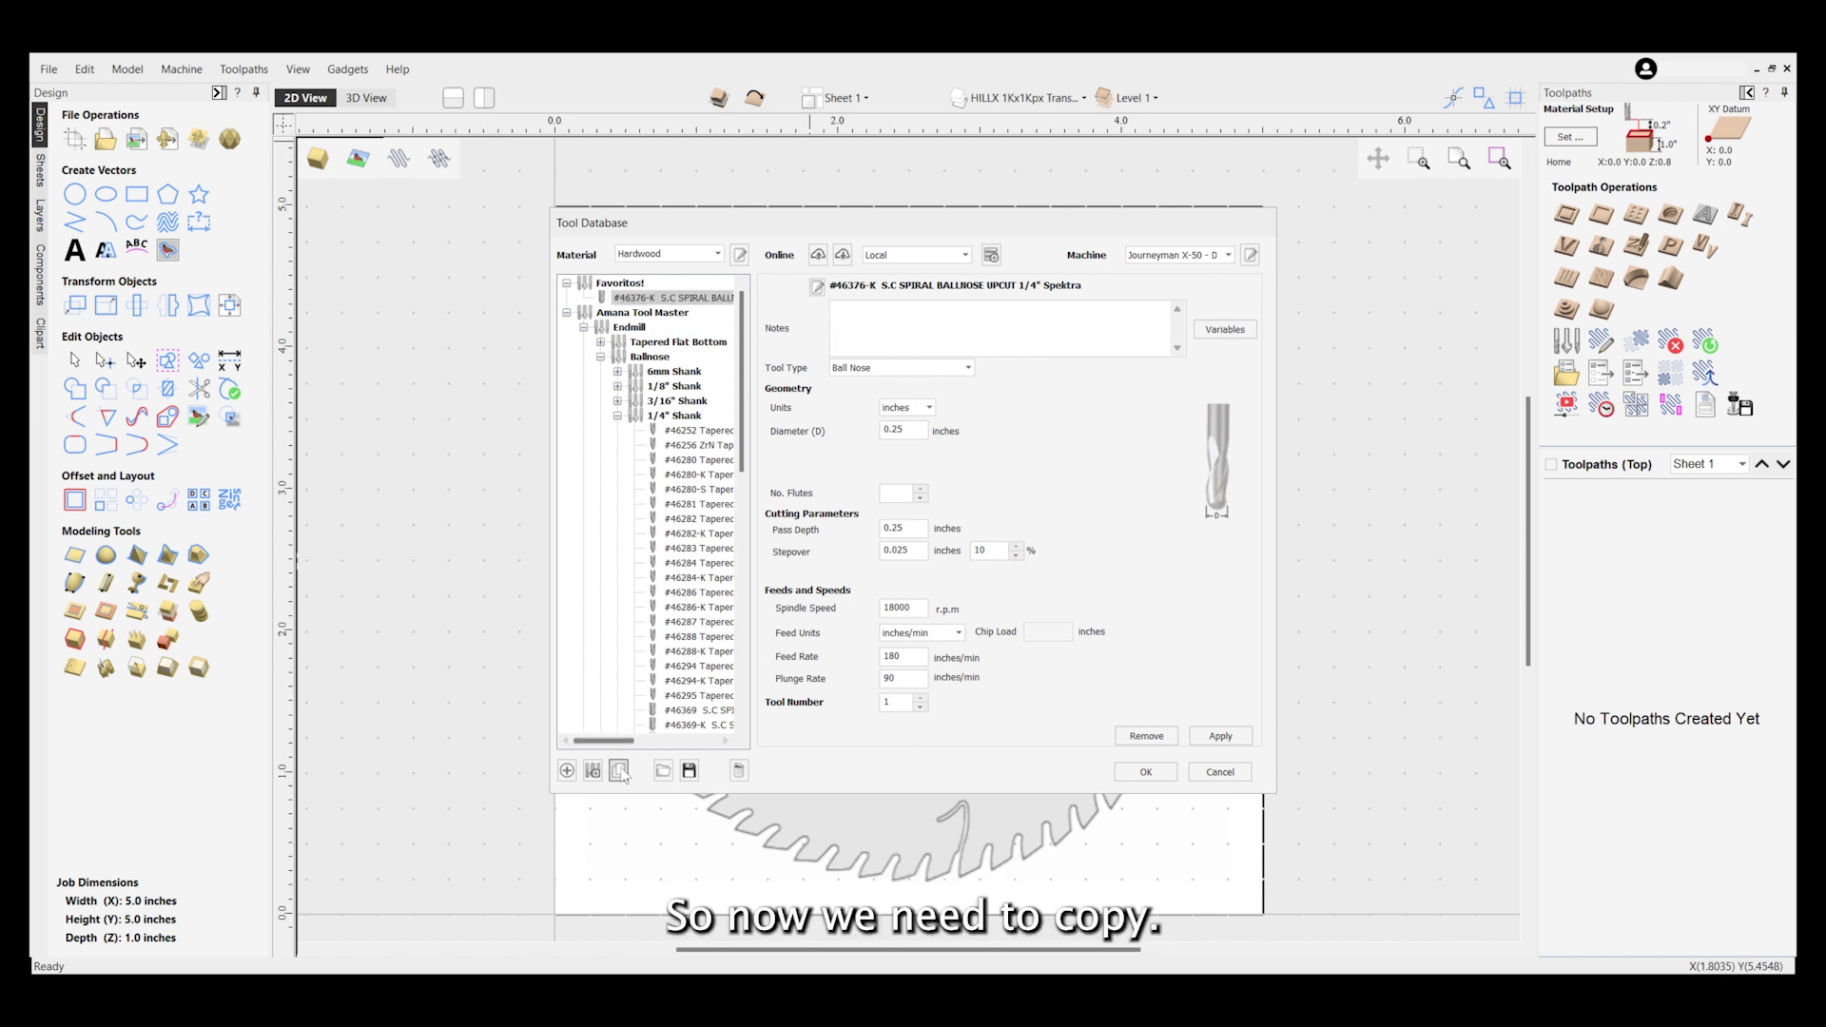
# Copy the #46376-K bit, move the copy into the 1/4" Shank list, then expand Favoritos!
pyautogui.click(619, 771)
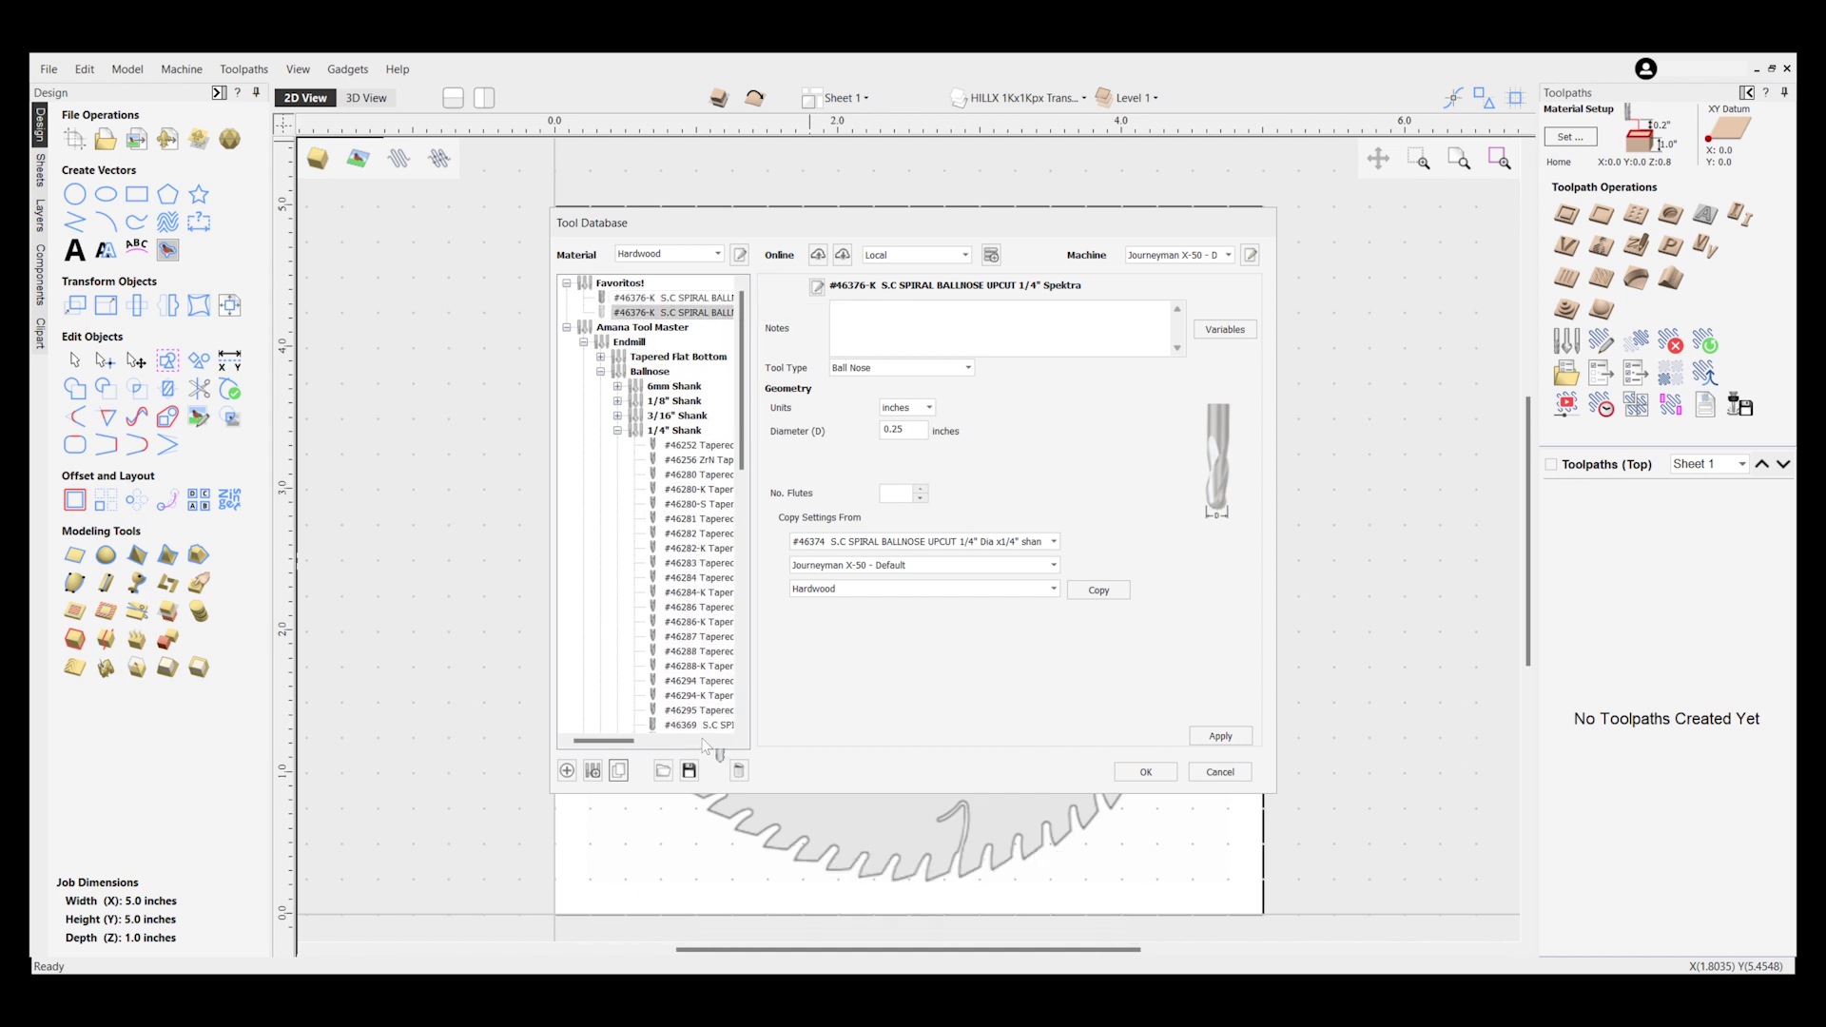
pyautogui.moveTo(704, 746); pyautogui.dragTo(712, 704)
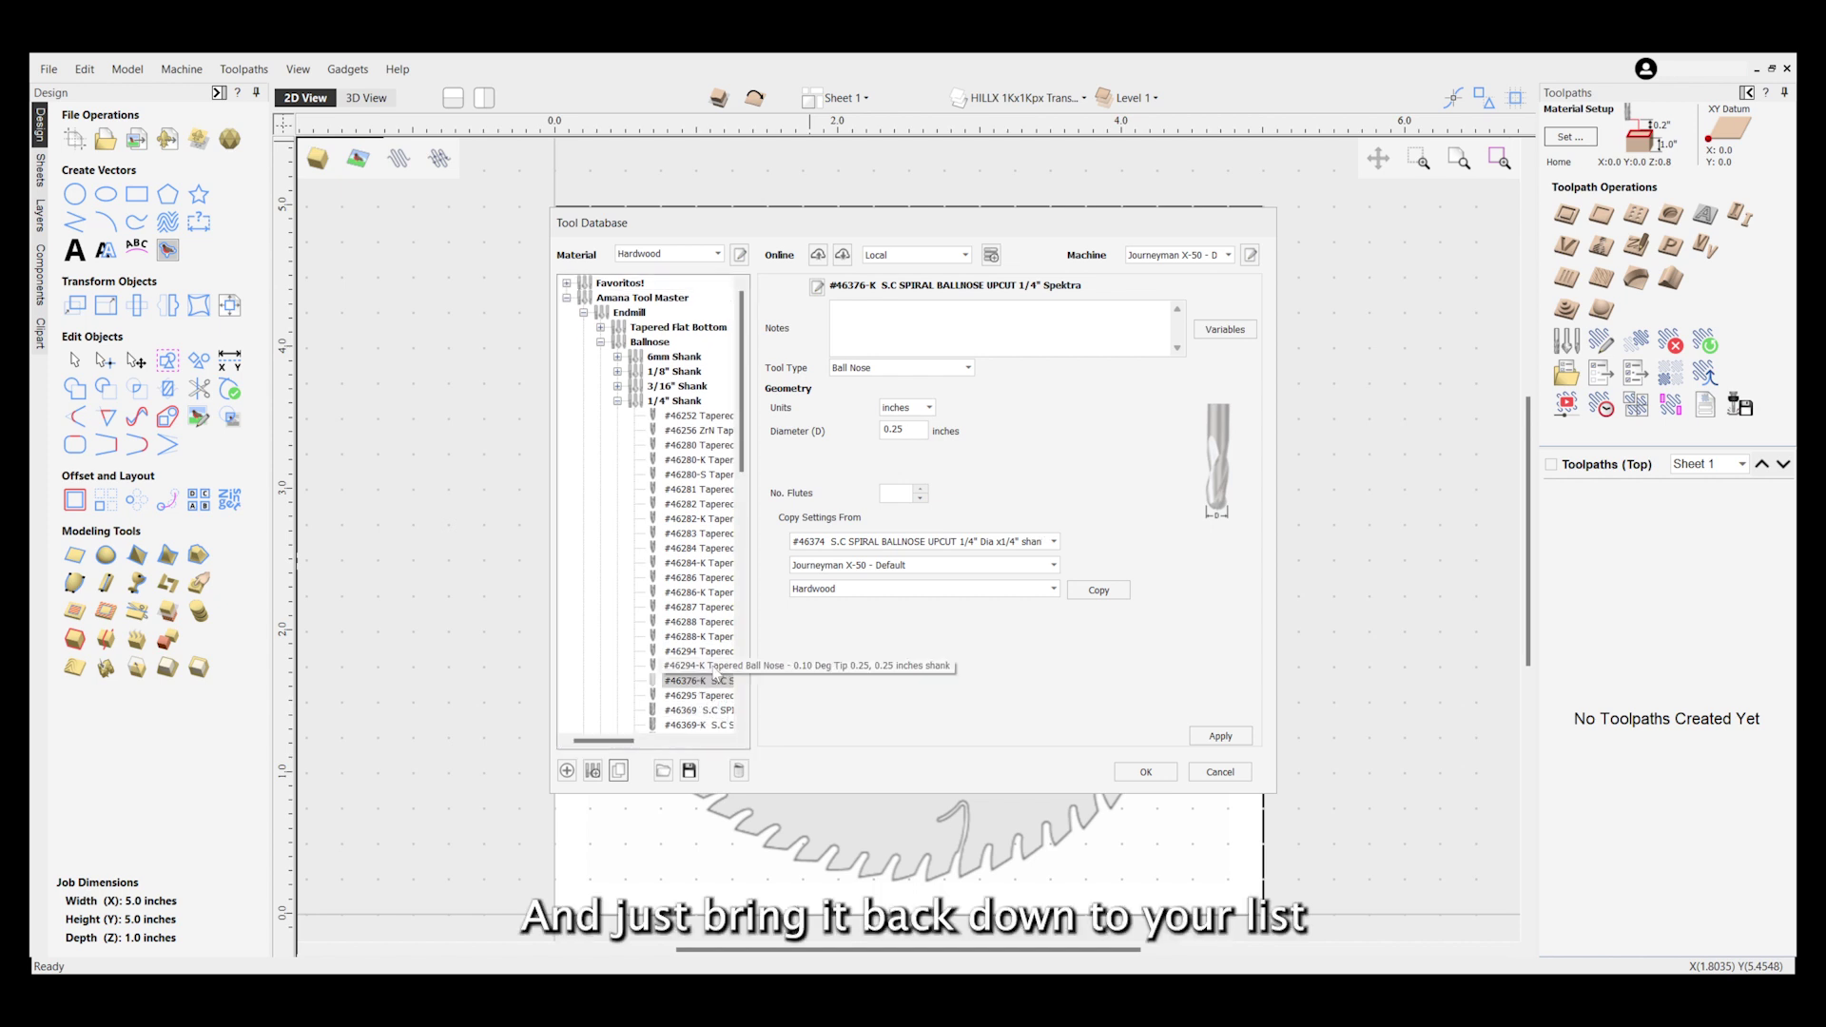
pyautogui.scroll(-2, 701, 664)
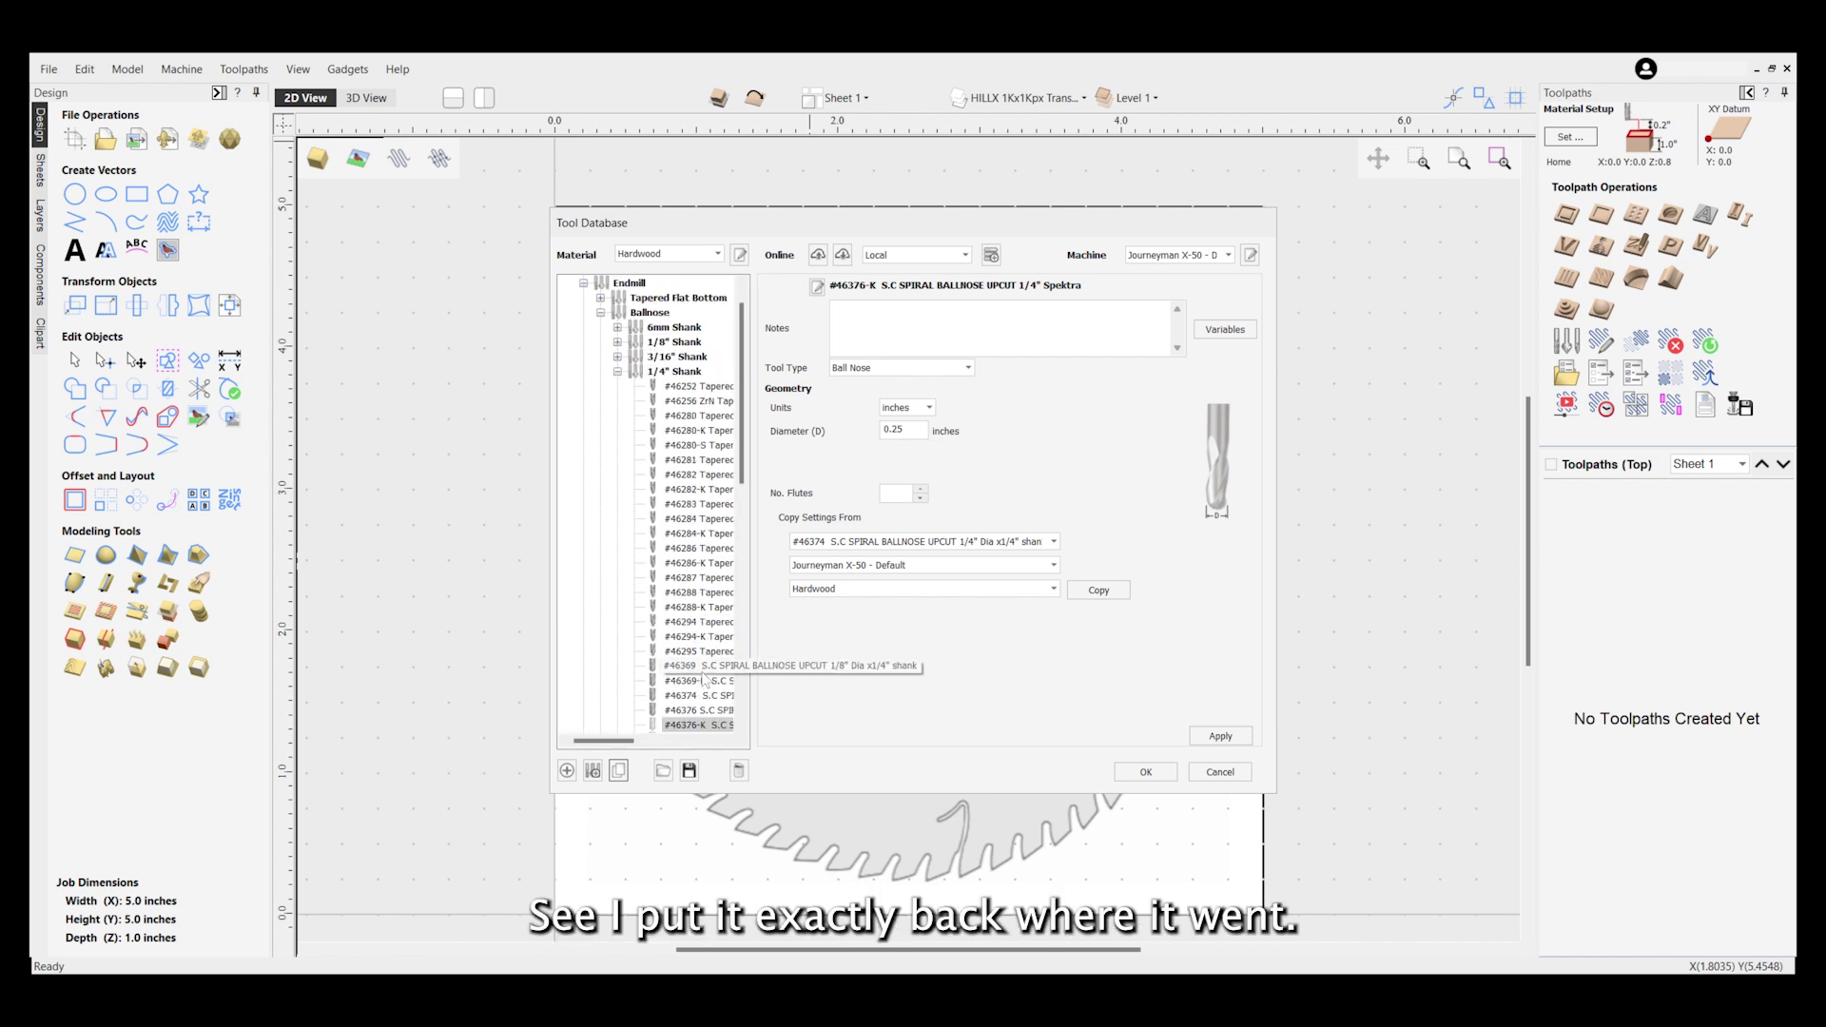
pyautogui.scroll(-2, 705, 680)
pyautogui.scroll(3, 705, 681)
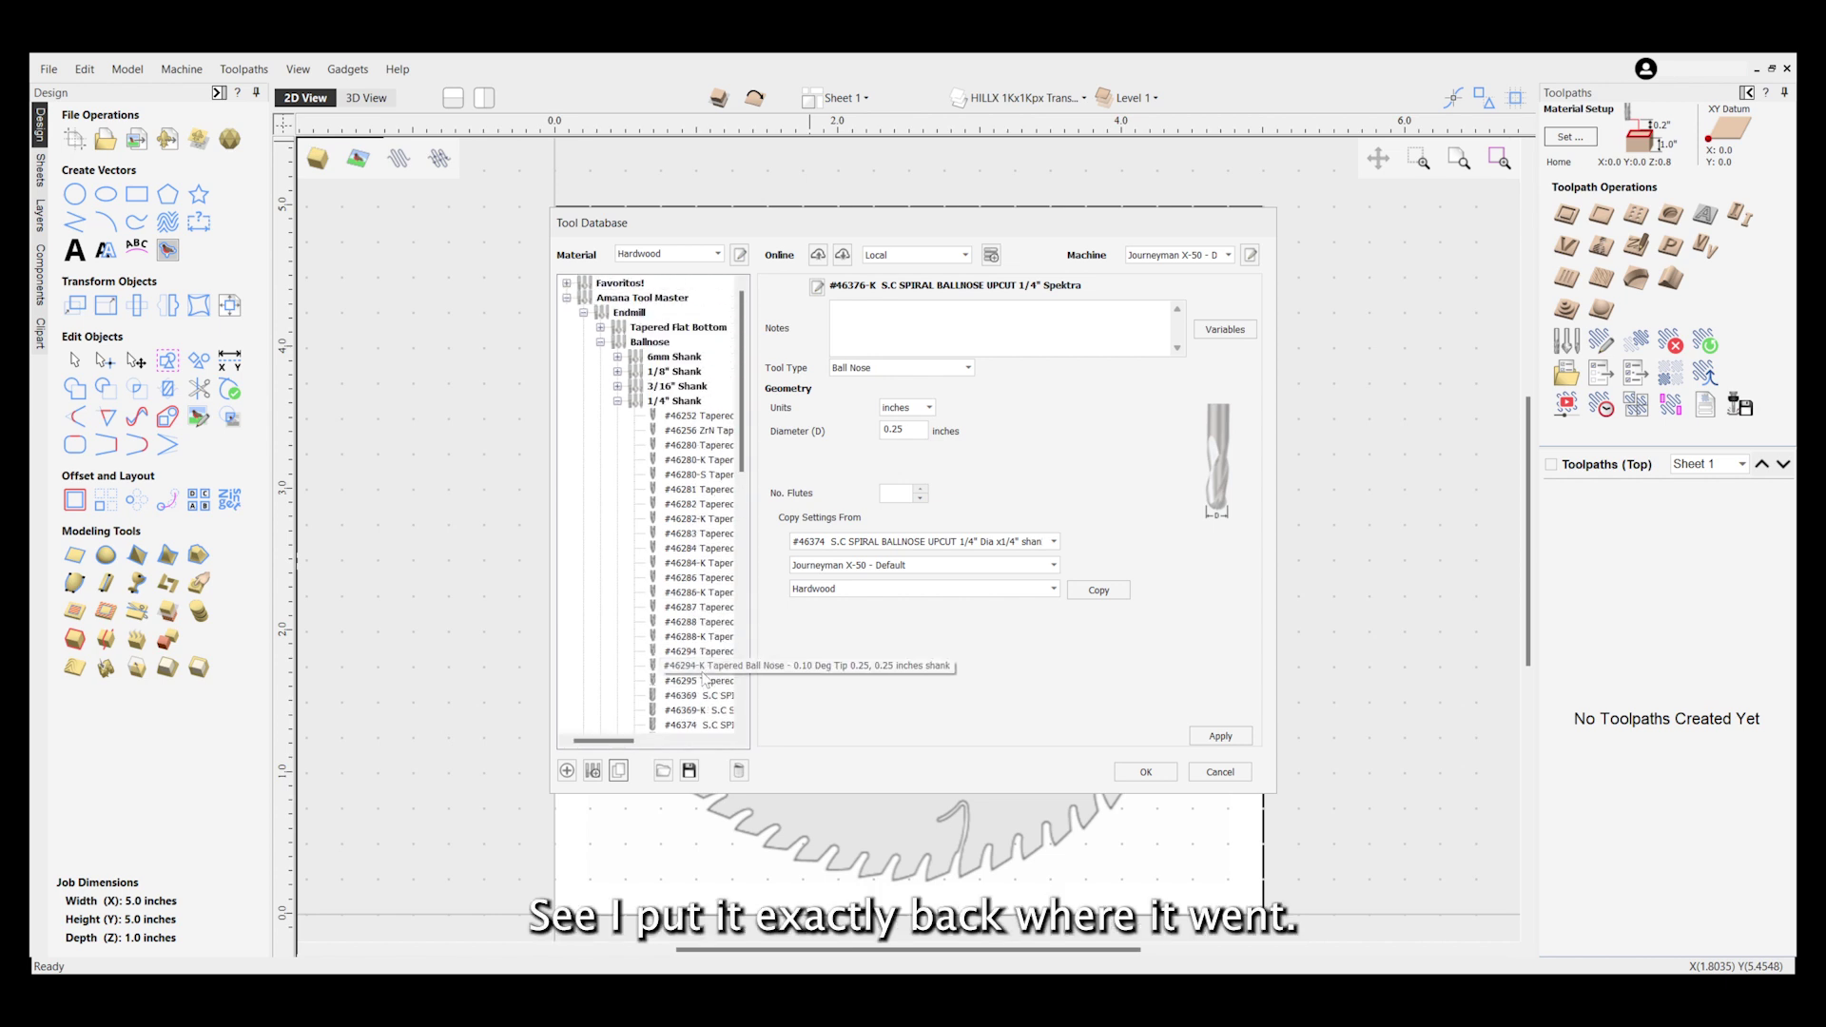
pyautogui.scroll(-2, 703, 680)
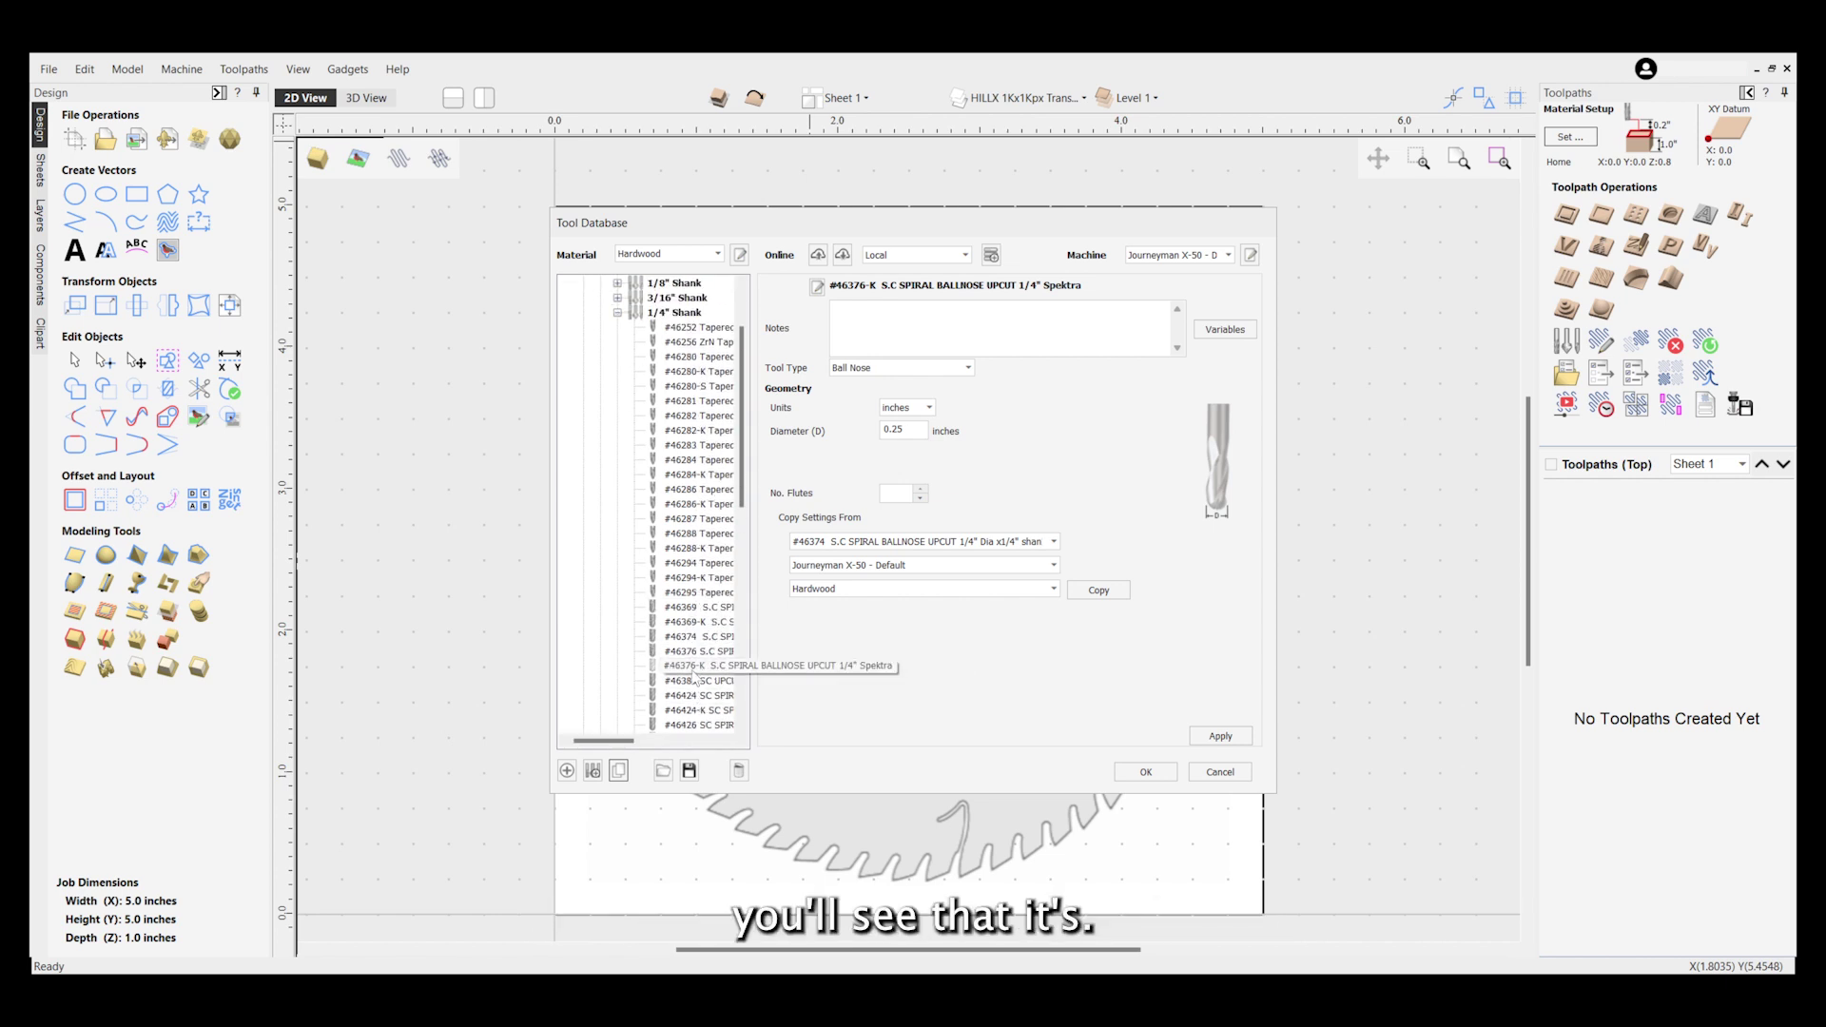
pyautogui.scroll(2, 699, 679)
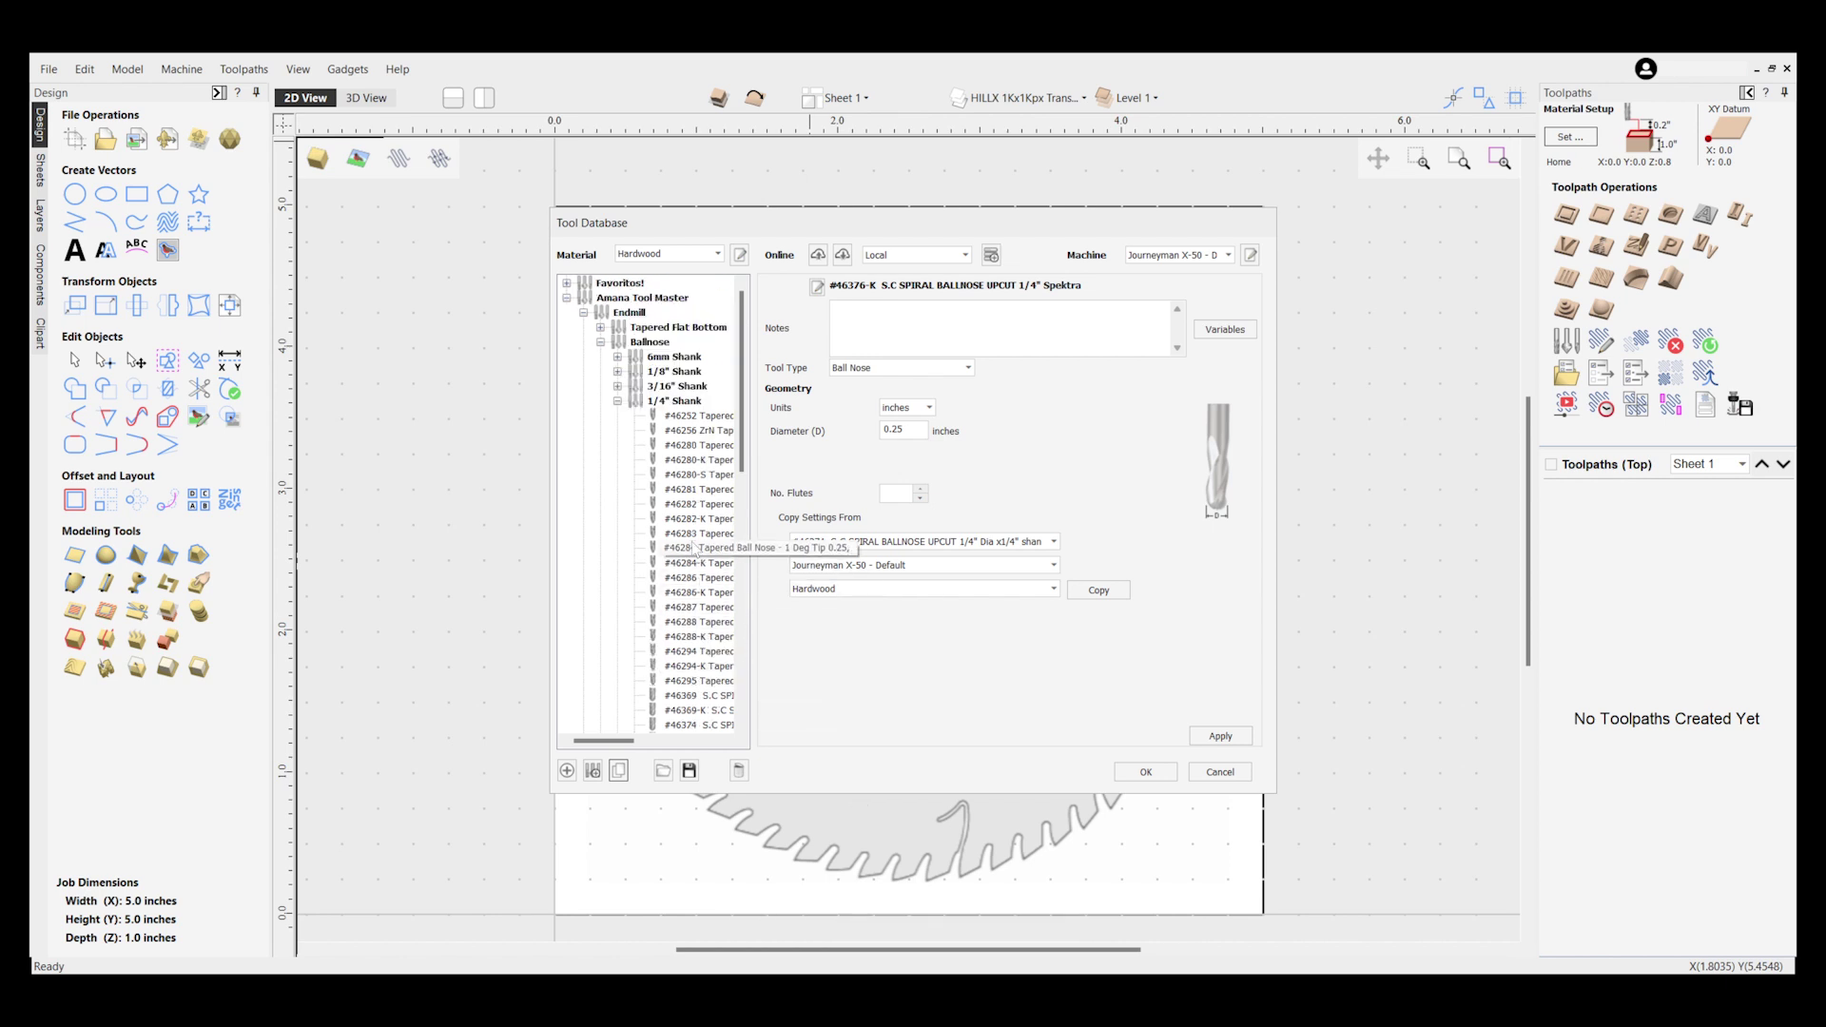
pyautogui.click(567, 283)
pyautogui.click(620, 283)
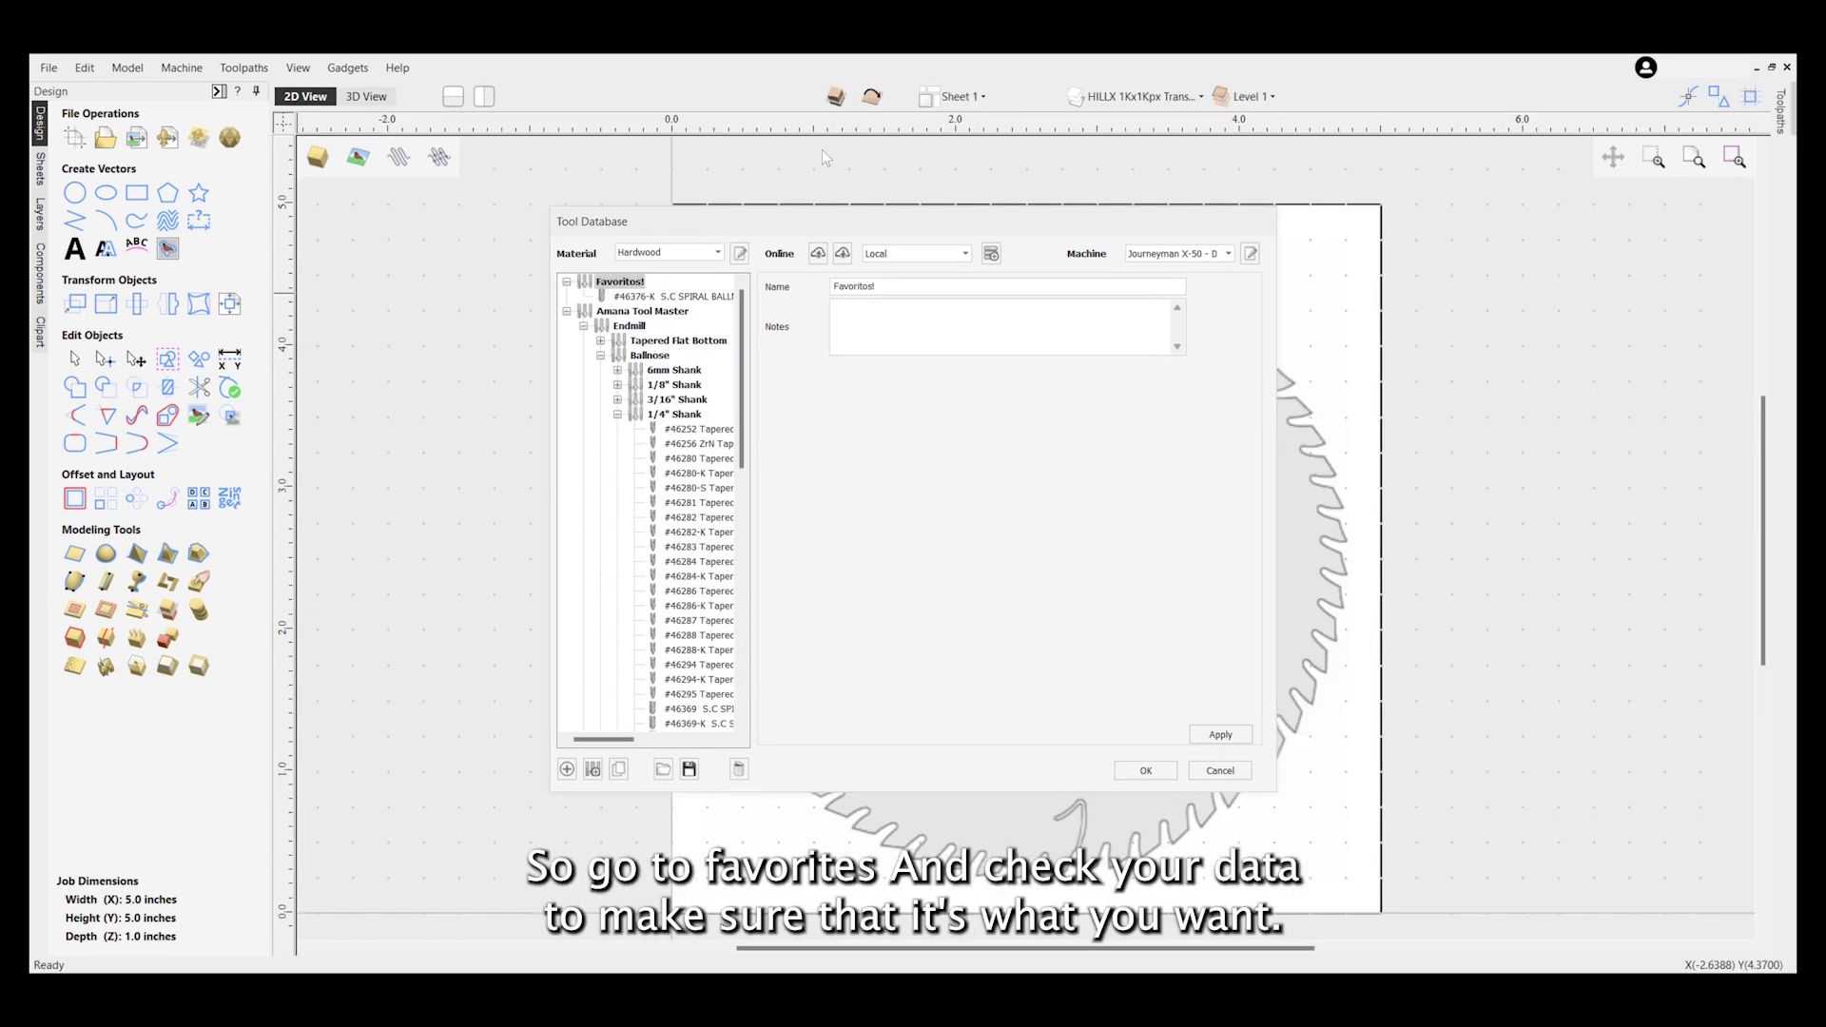
# Compare the Favoritos! #46376-K settings with its 1/4" Shank copy, then collapse 1/4" Shank and Ballnose.
pyautogui.click(676, 297)
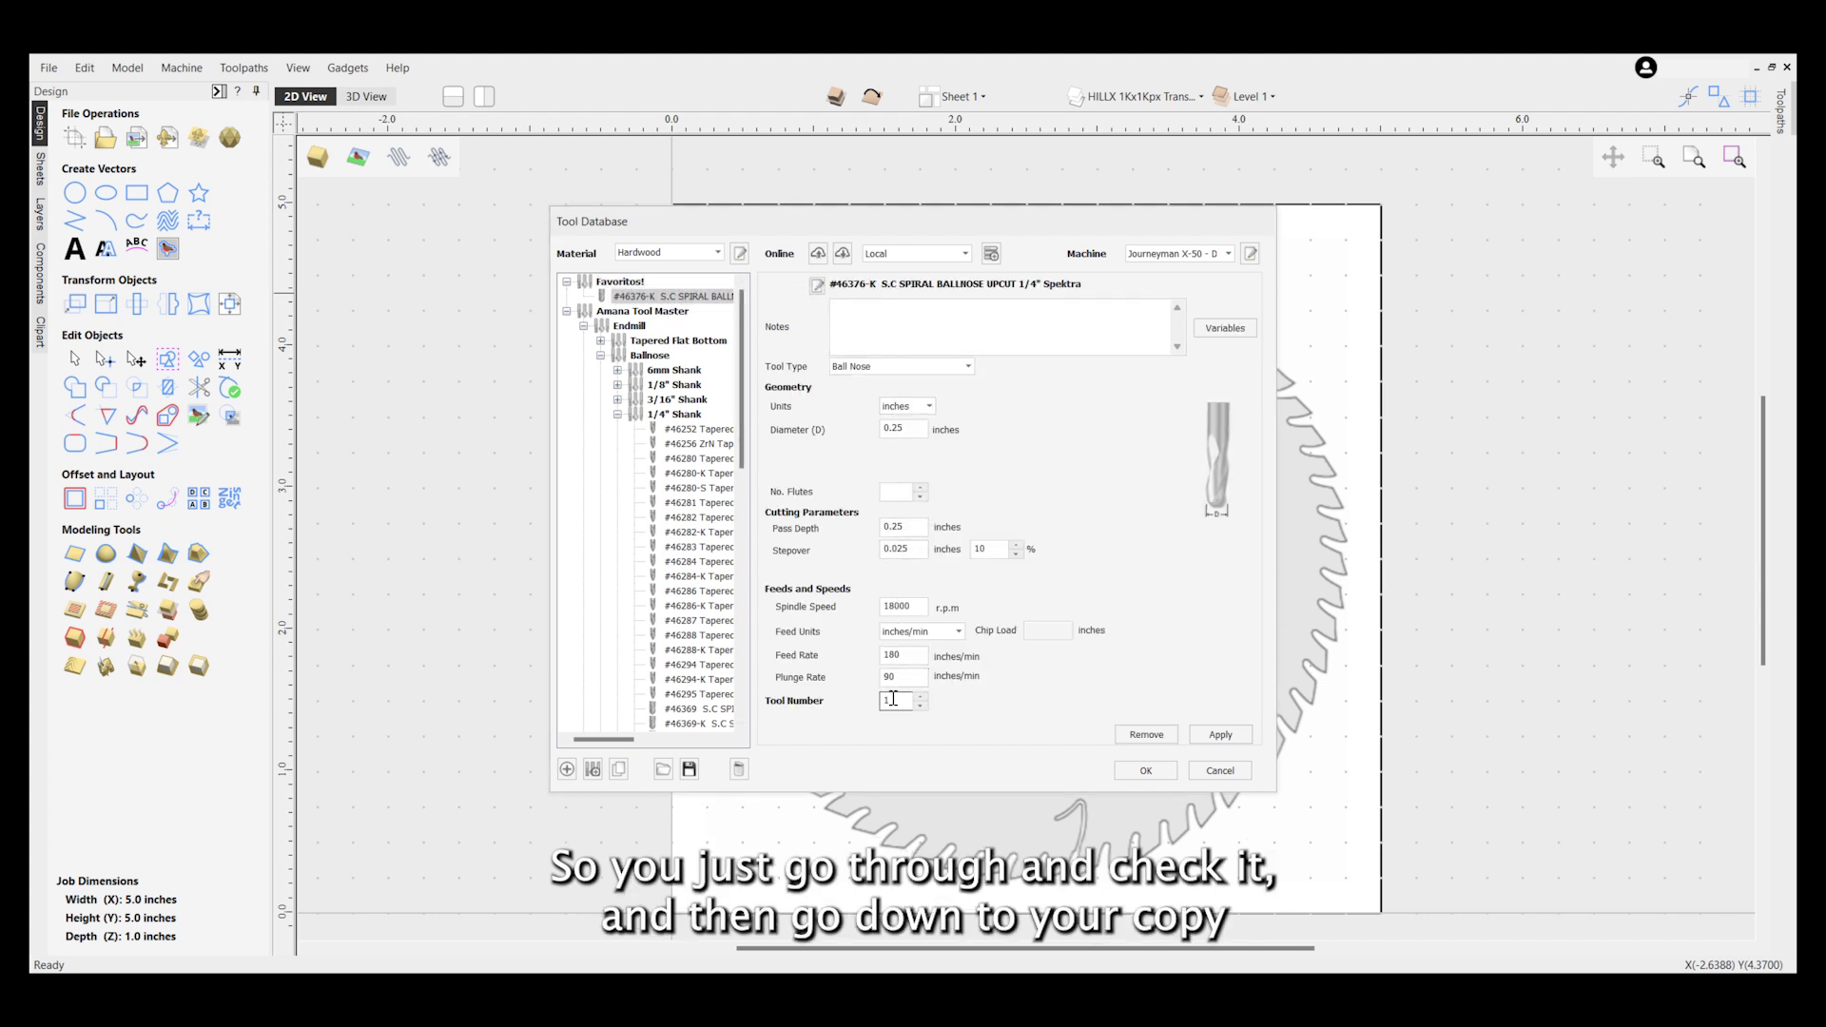
pyautogui.scroll(-8, 691, 470)
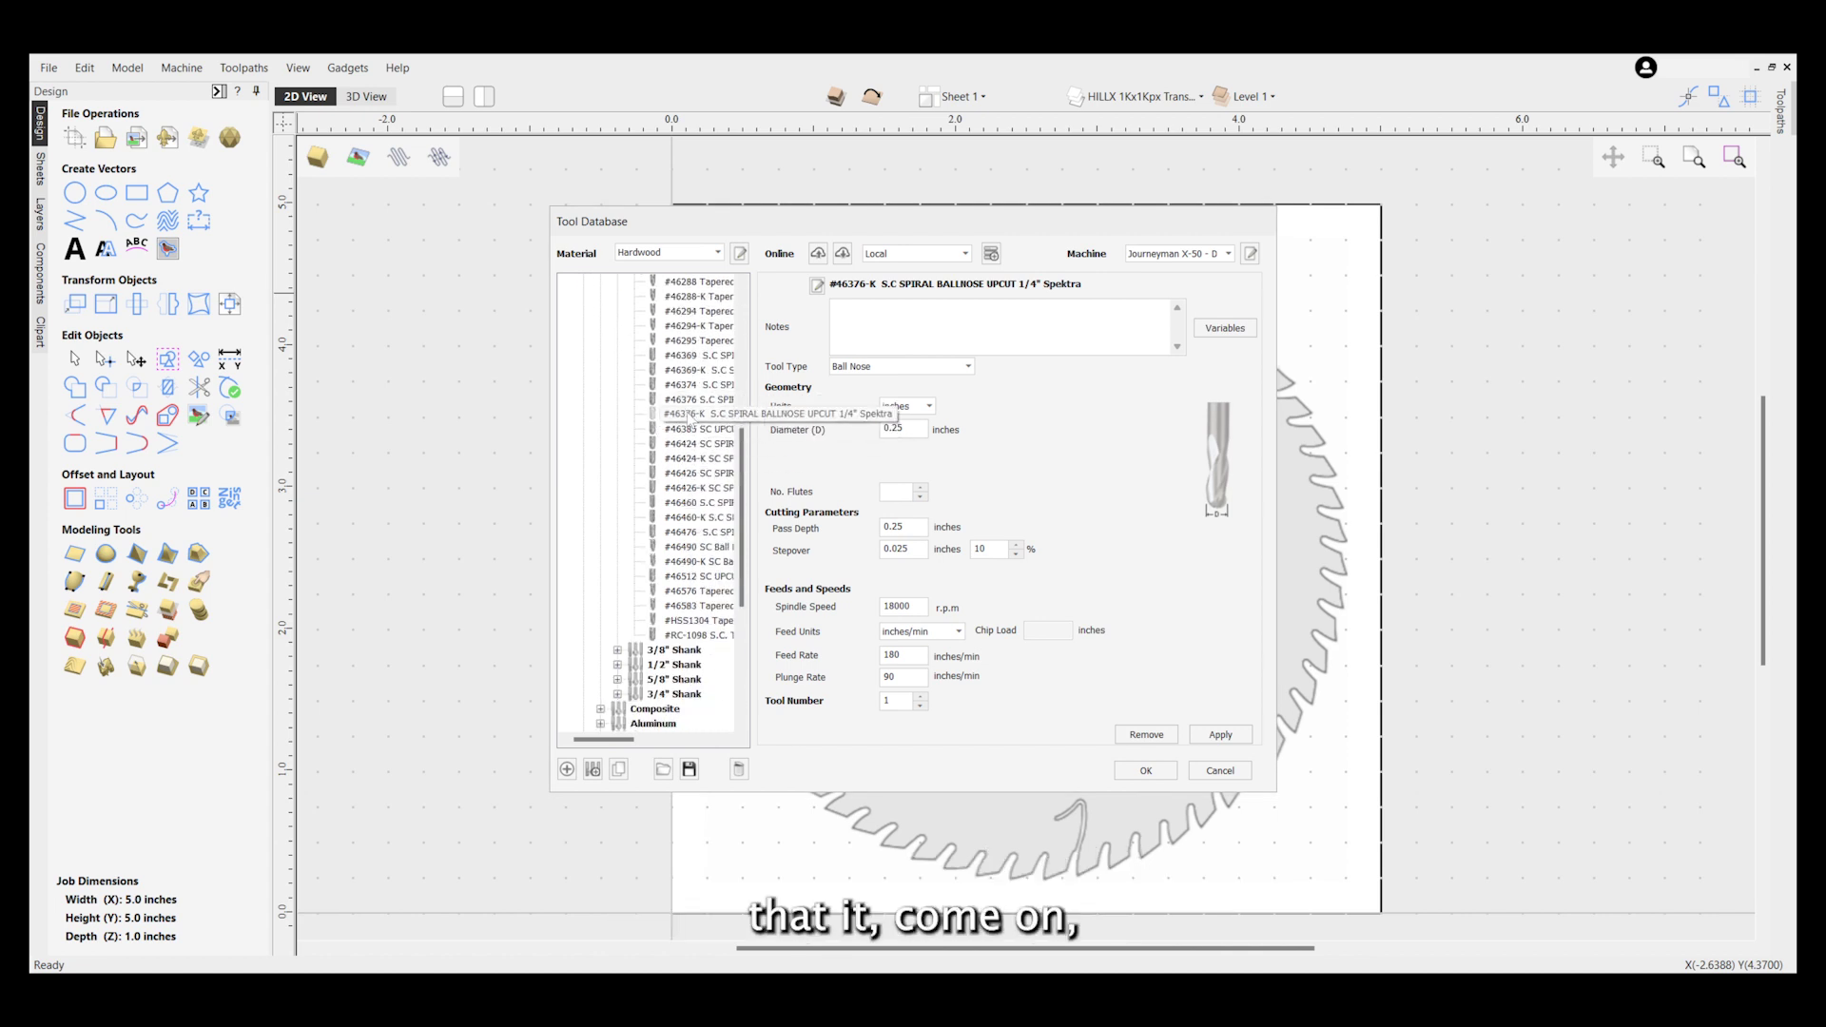
pyautogui.click(689, 415)
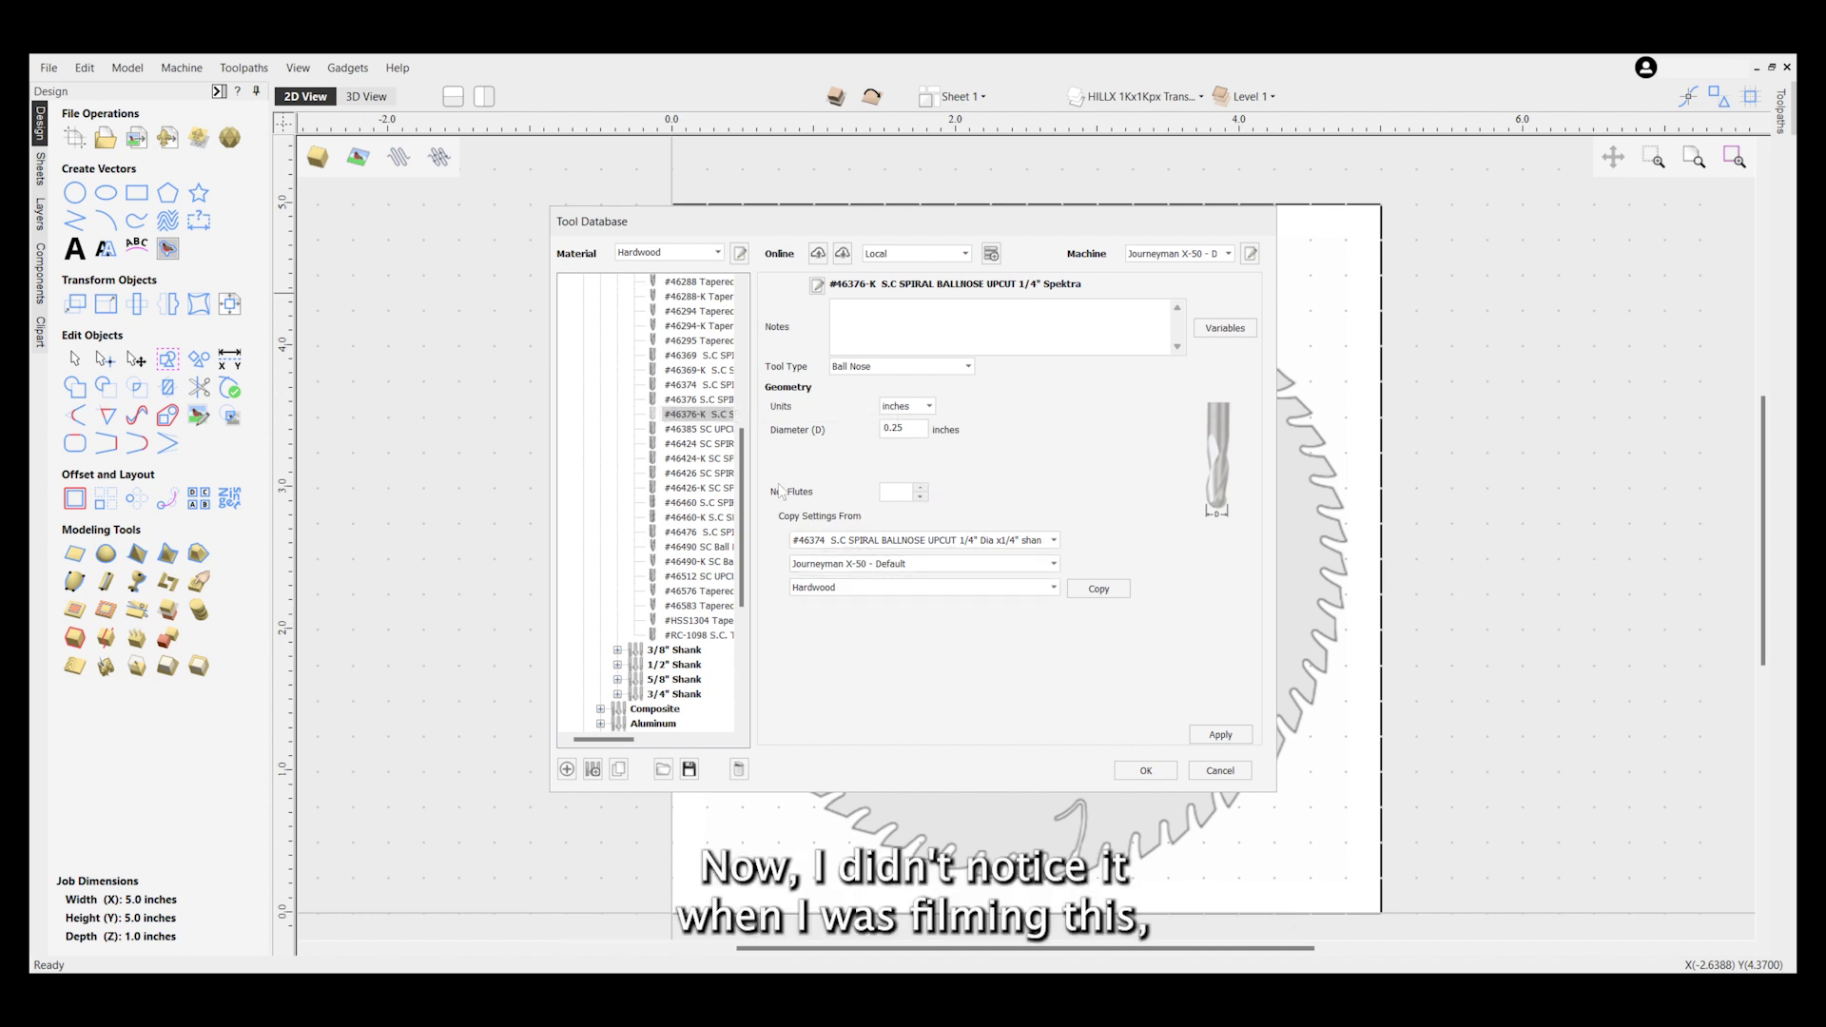
pyautogui.scroll(7, 687, 400)
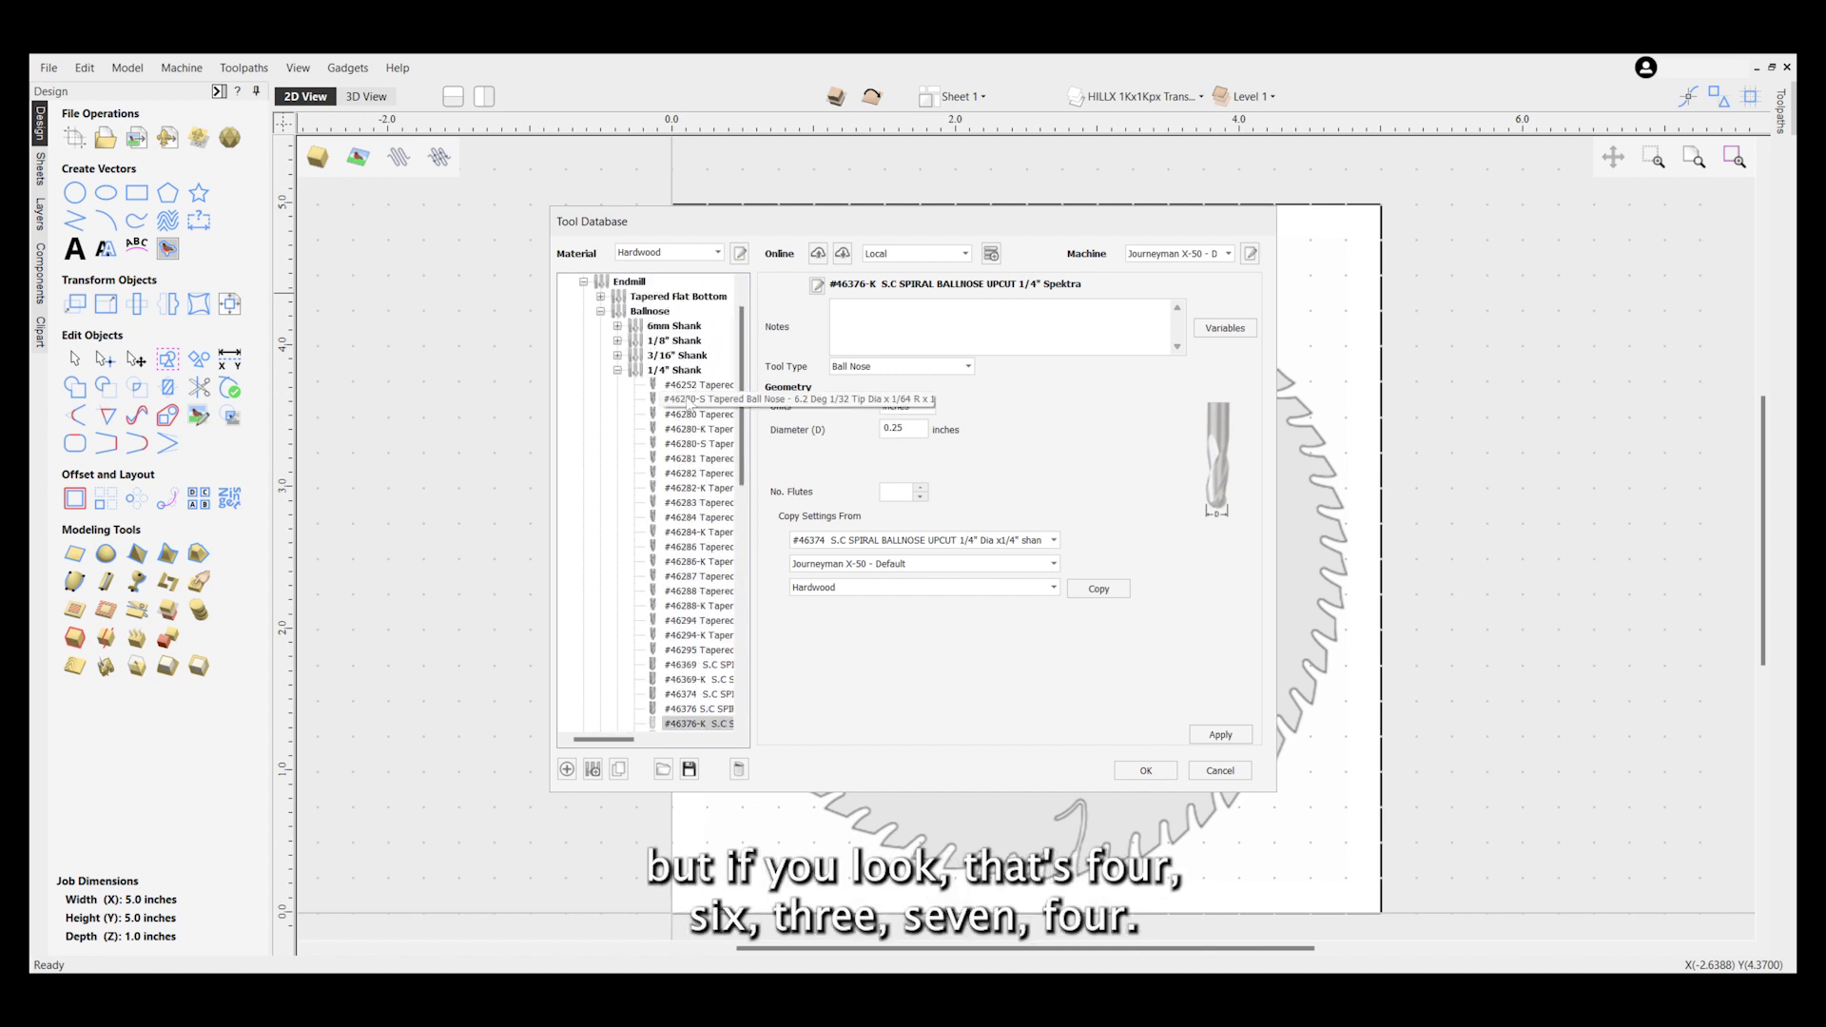
pyautogui.scroll(3, 687, 401)
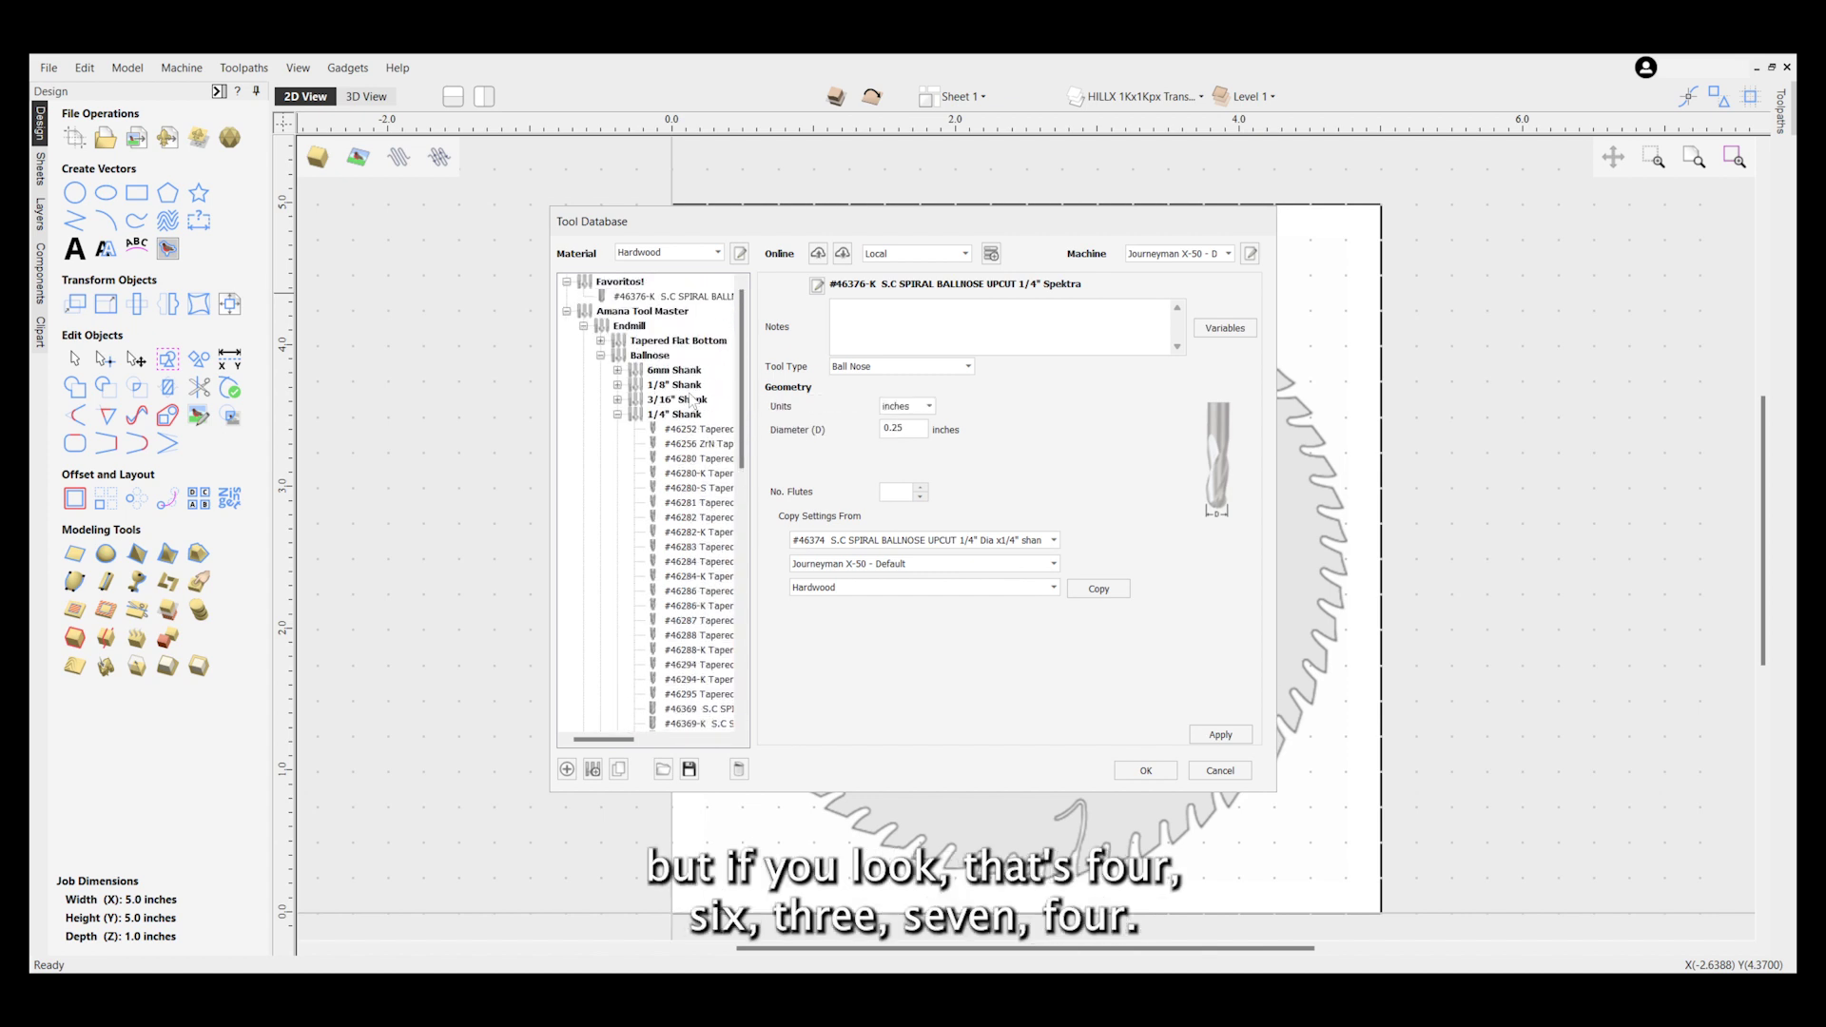
pyautogui.click(618, 415)
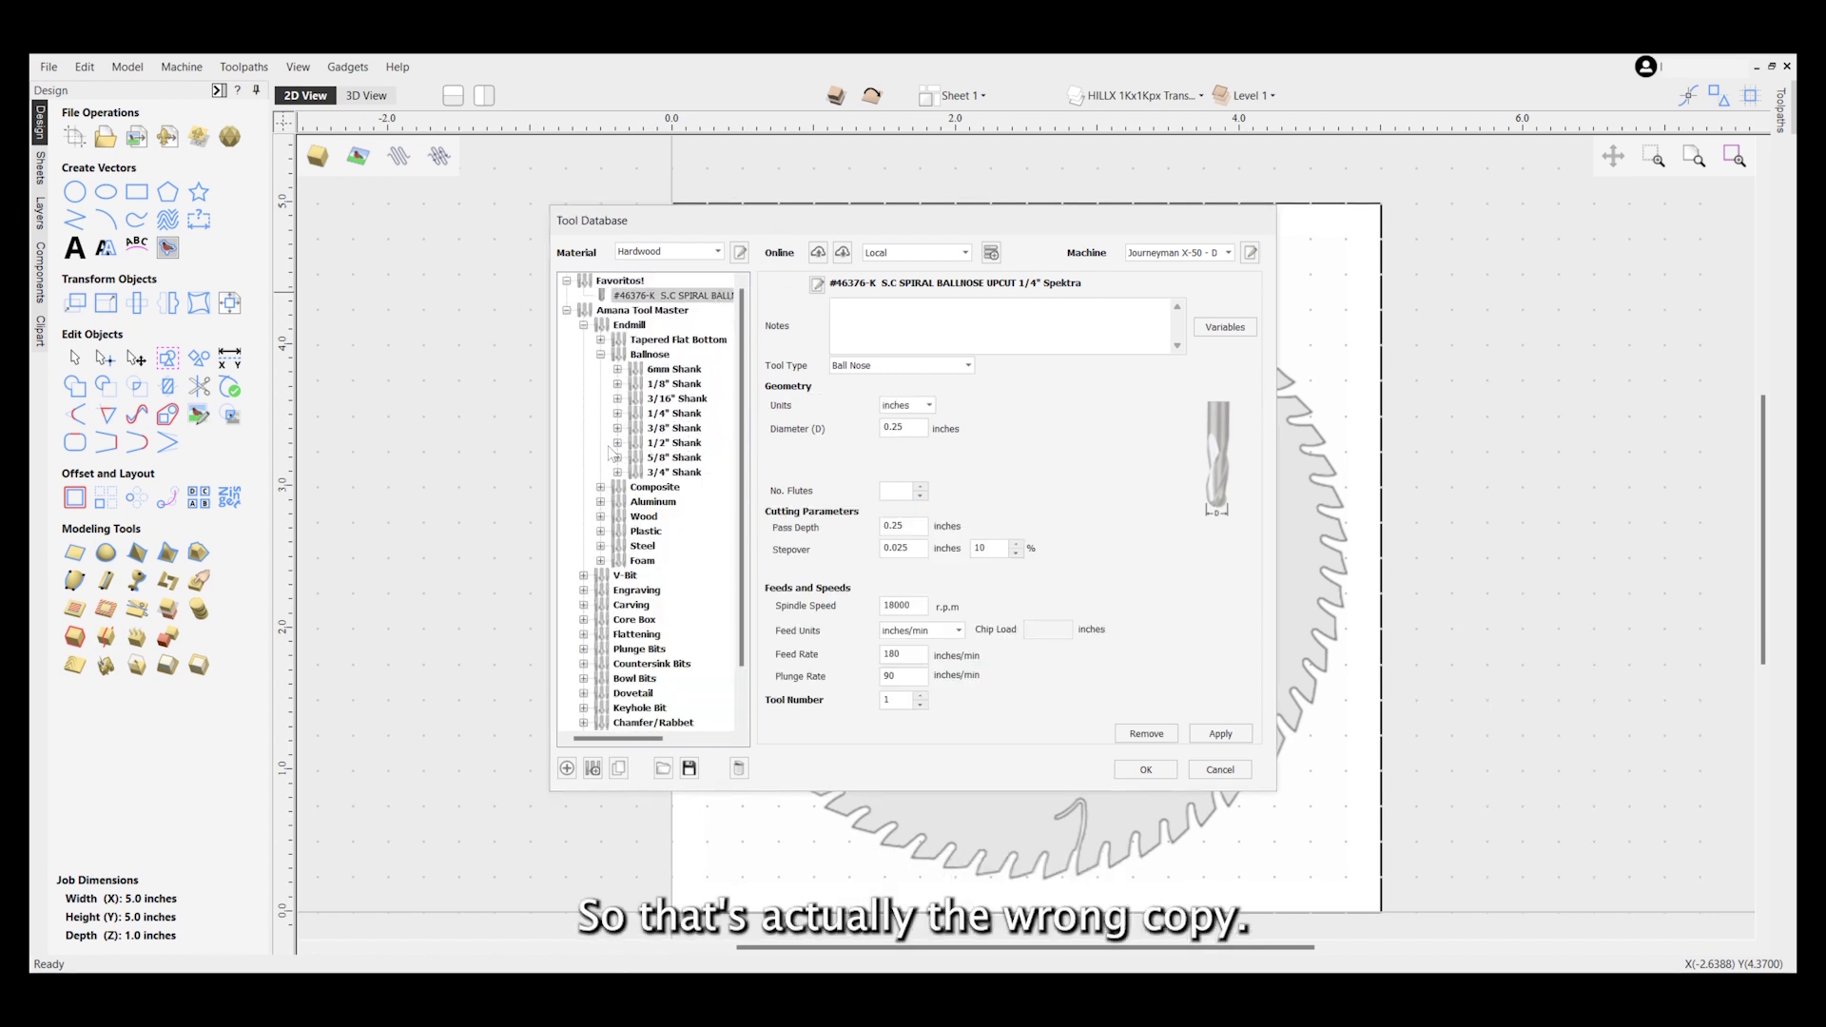
pyautogui.click(601, 355)
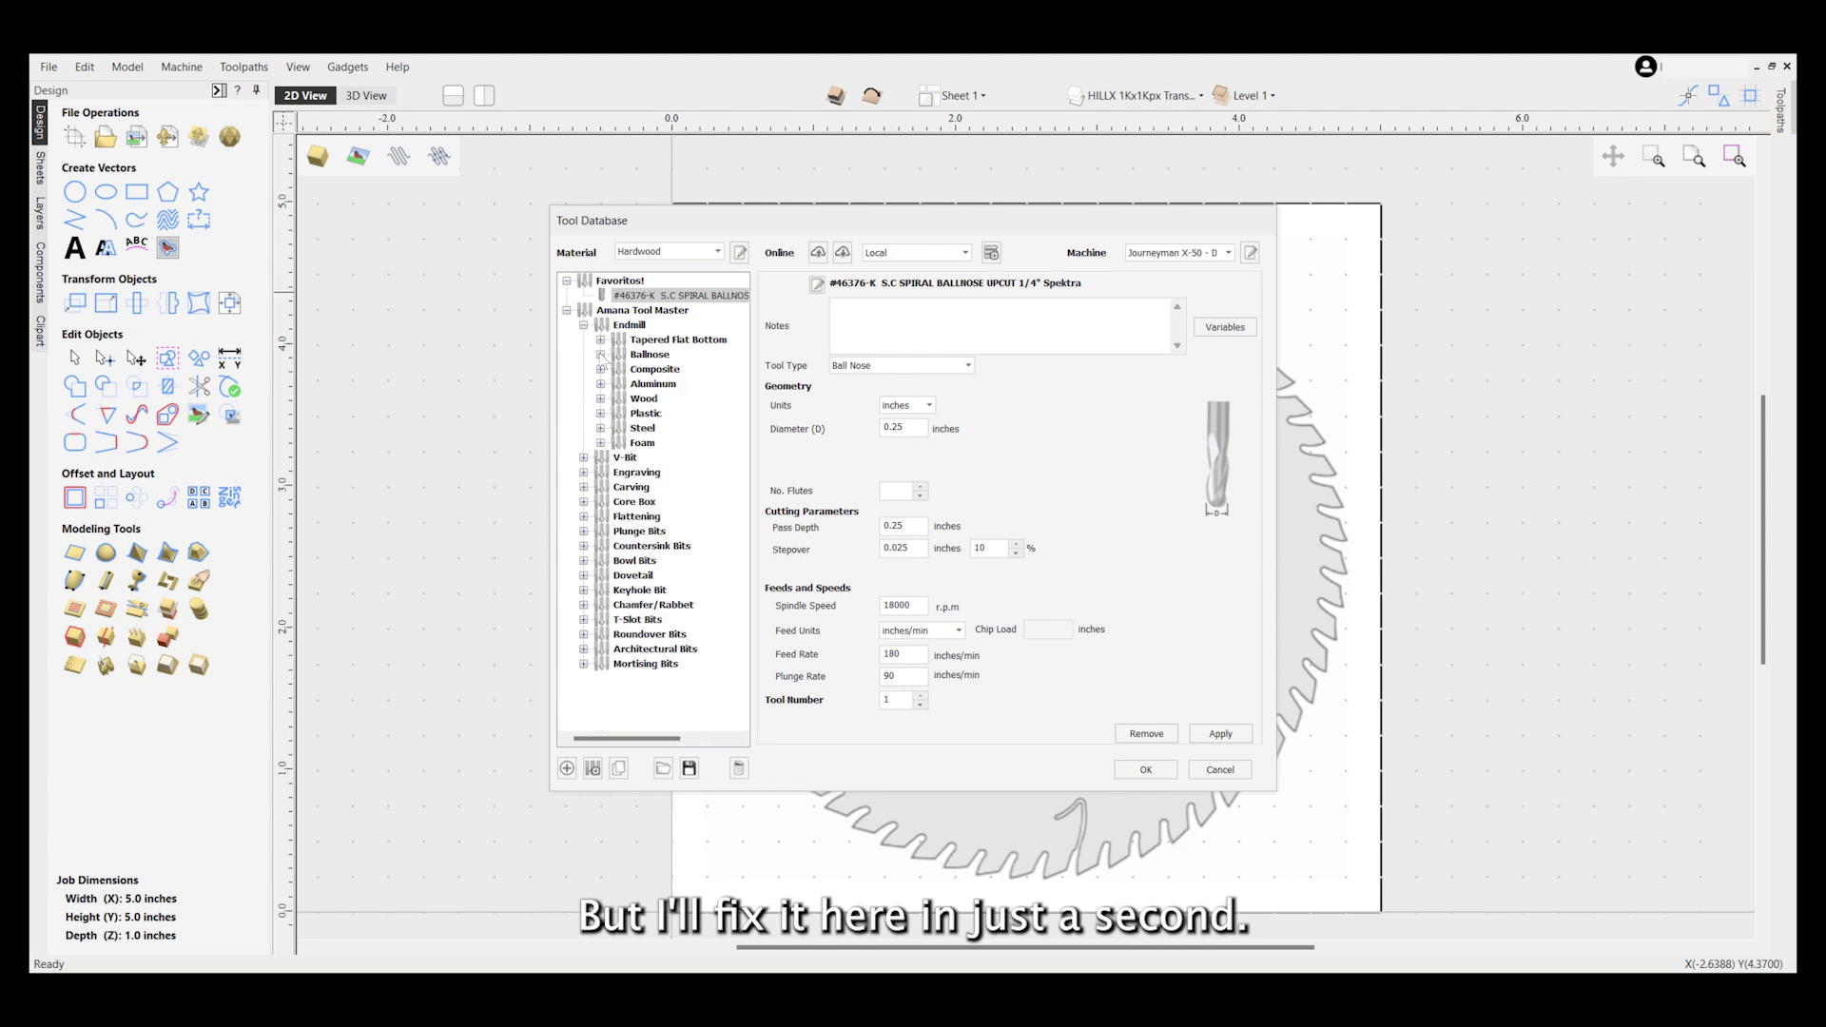
# Expand Wood > 1/4" Shank and select the #46202-K down cut spiral bit.
pyautogui.click(600, 399)
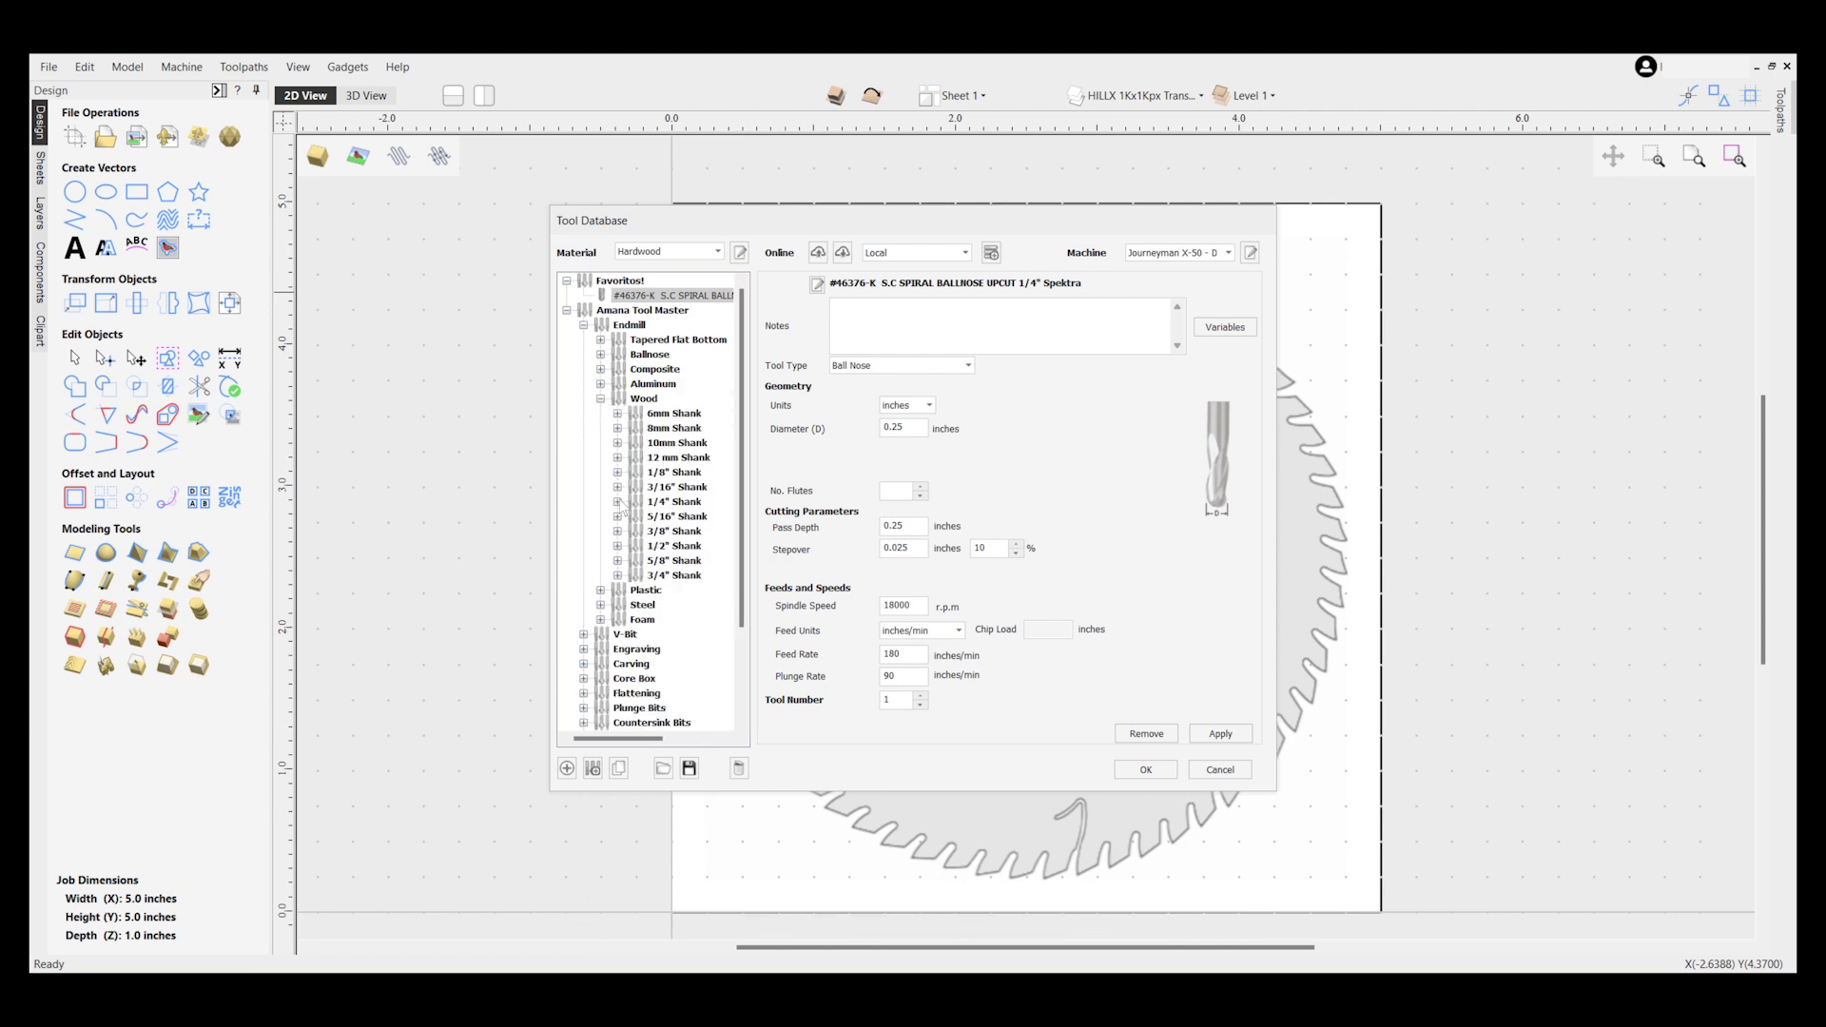
pyautogui.click(619, 502)
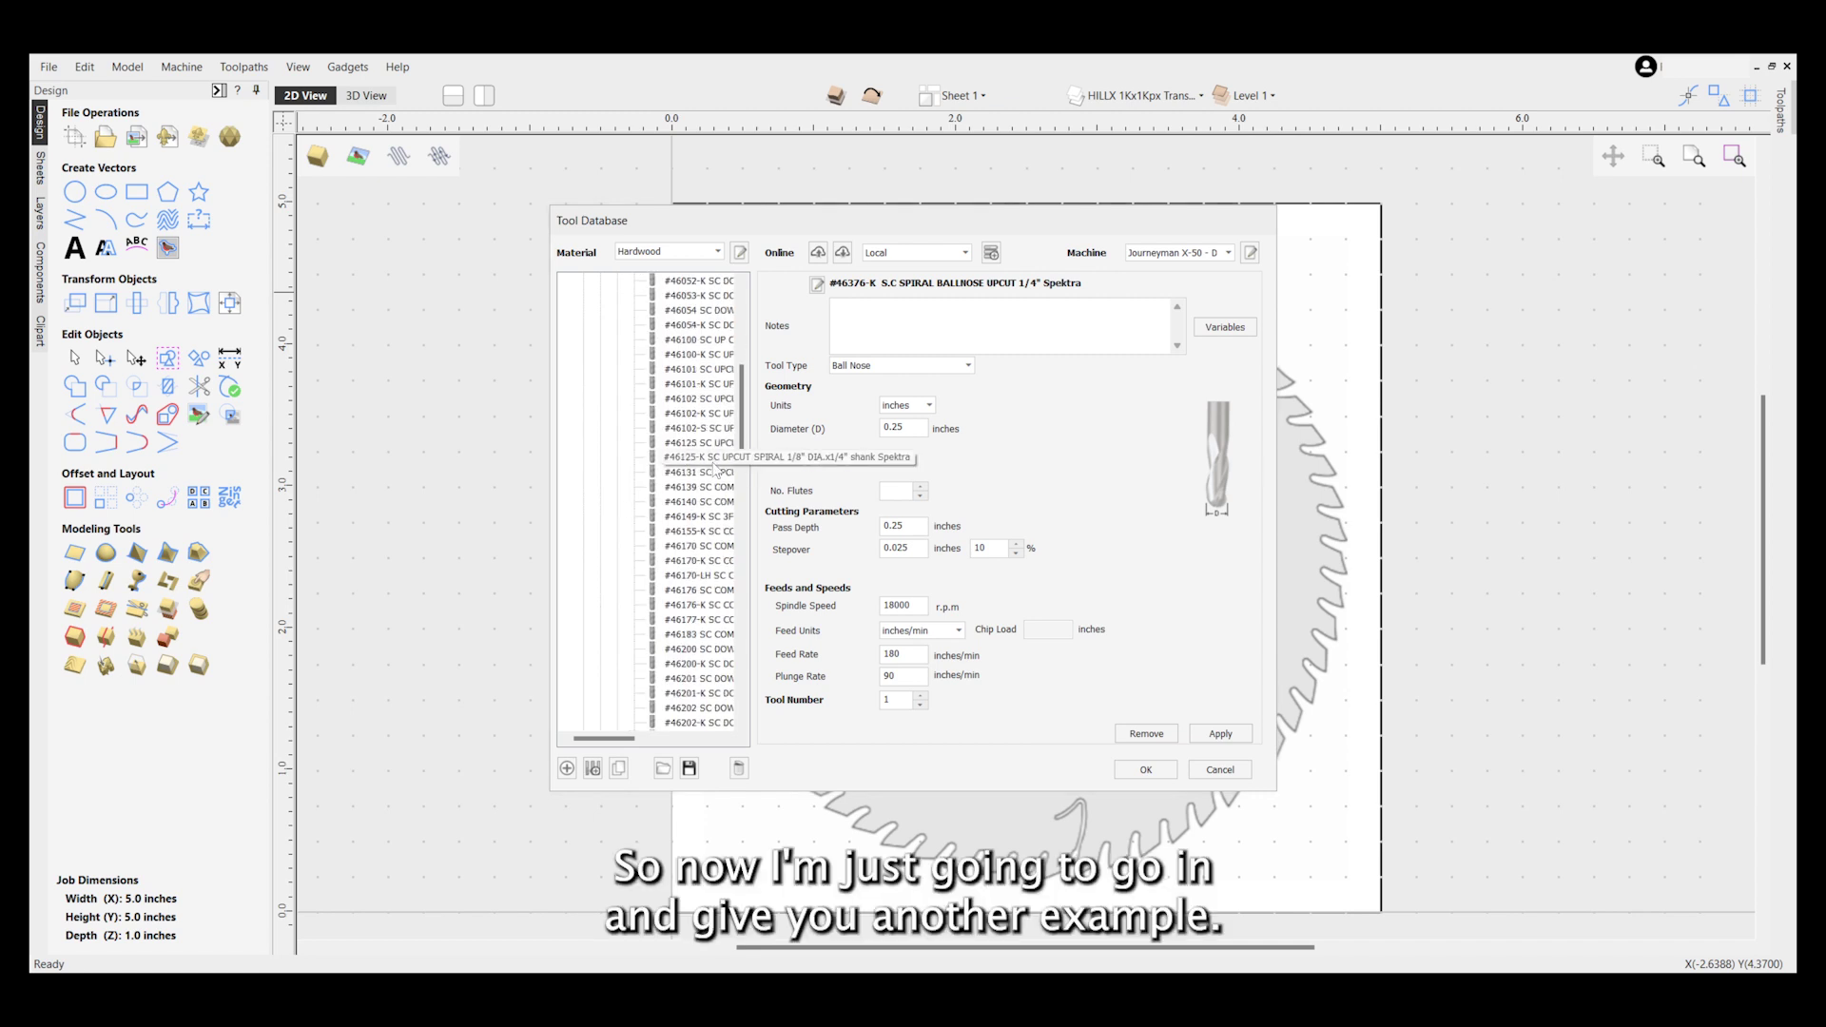
pyautogui.scroll(-5, 709, 504)
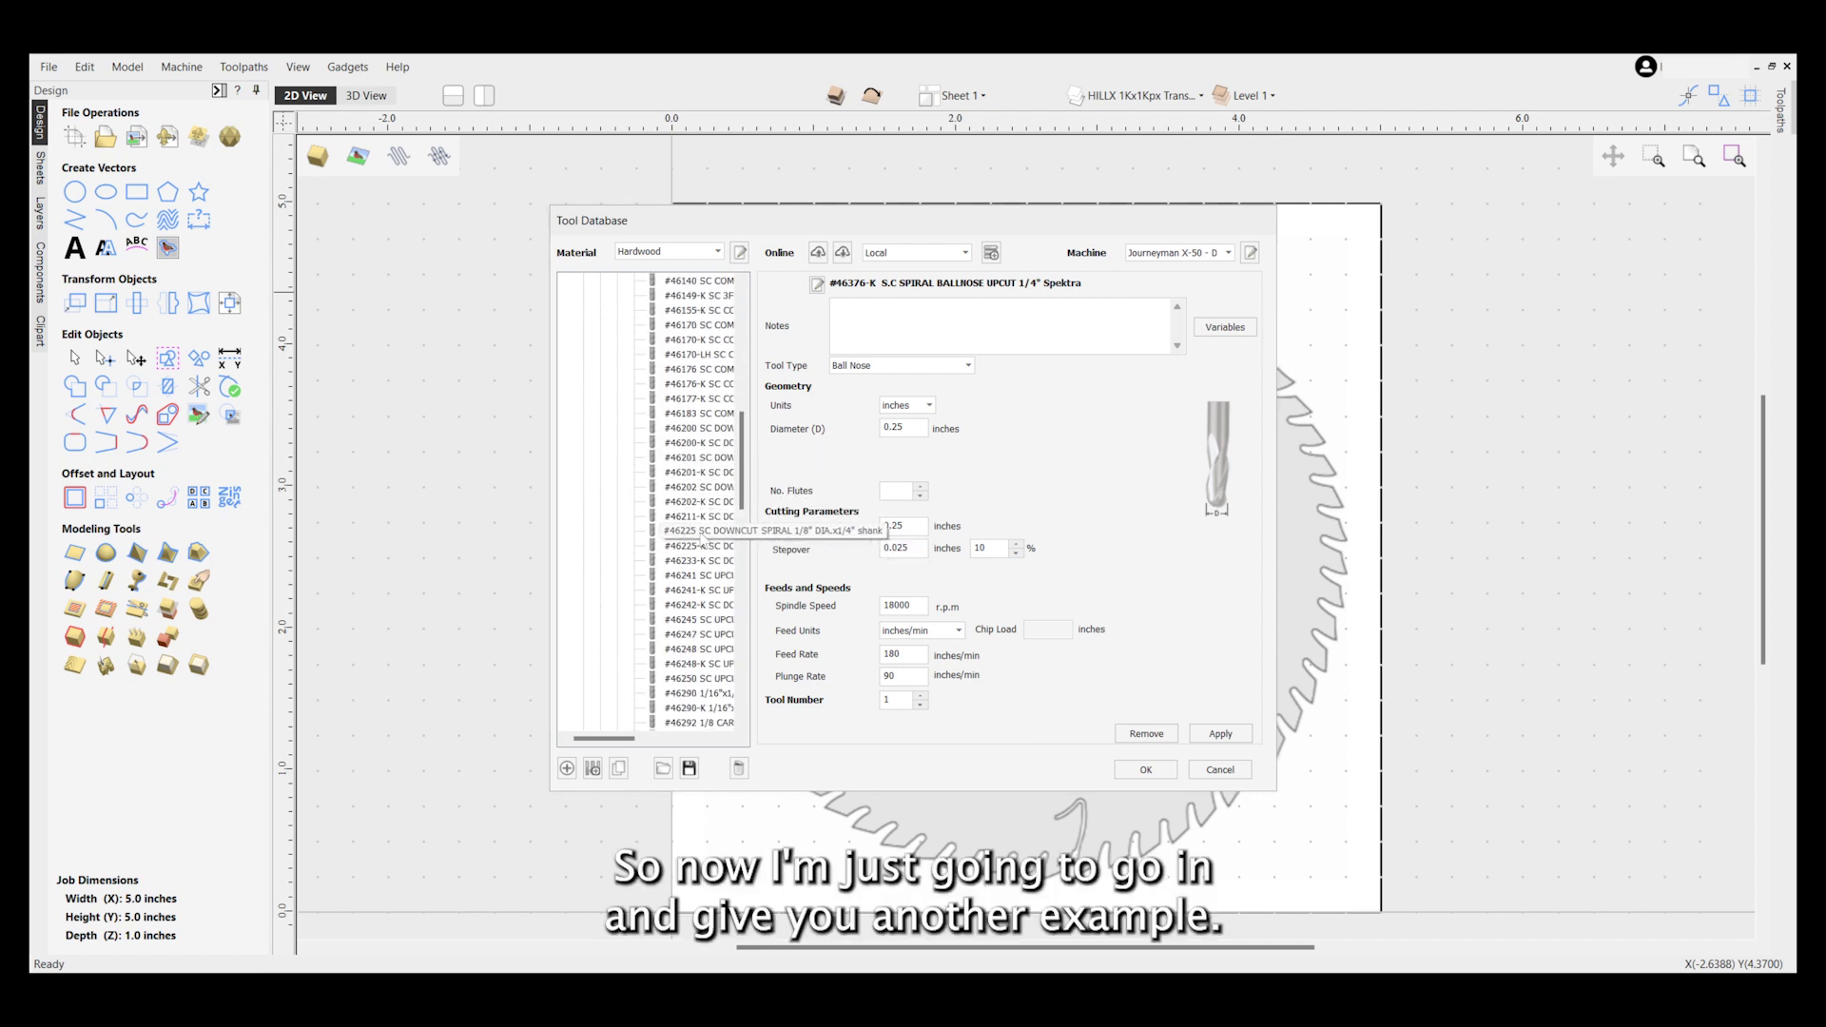
pyautogui.click(708, 502)
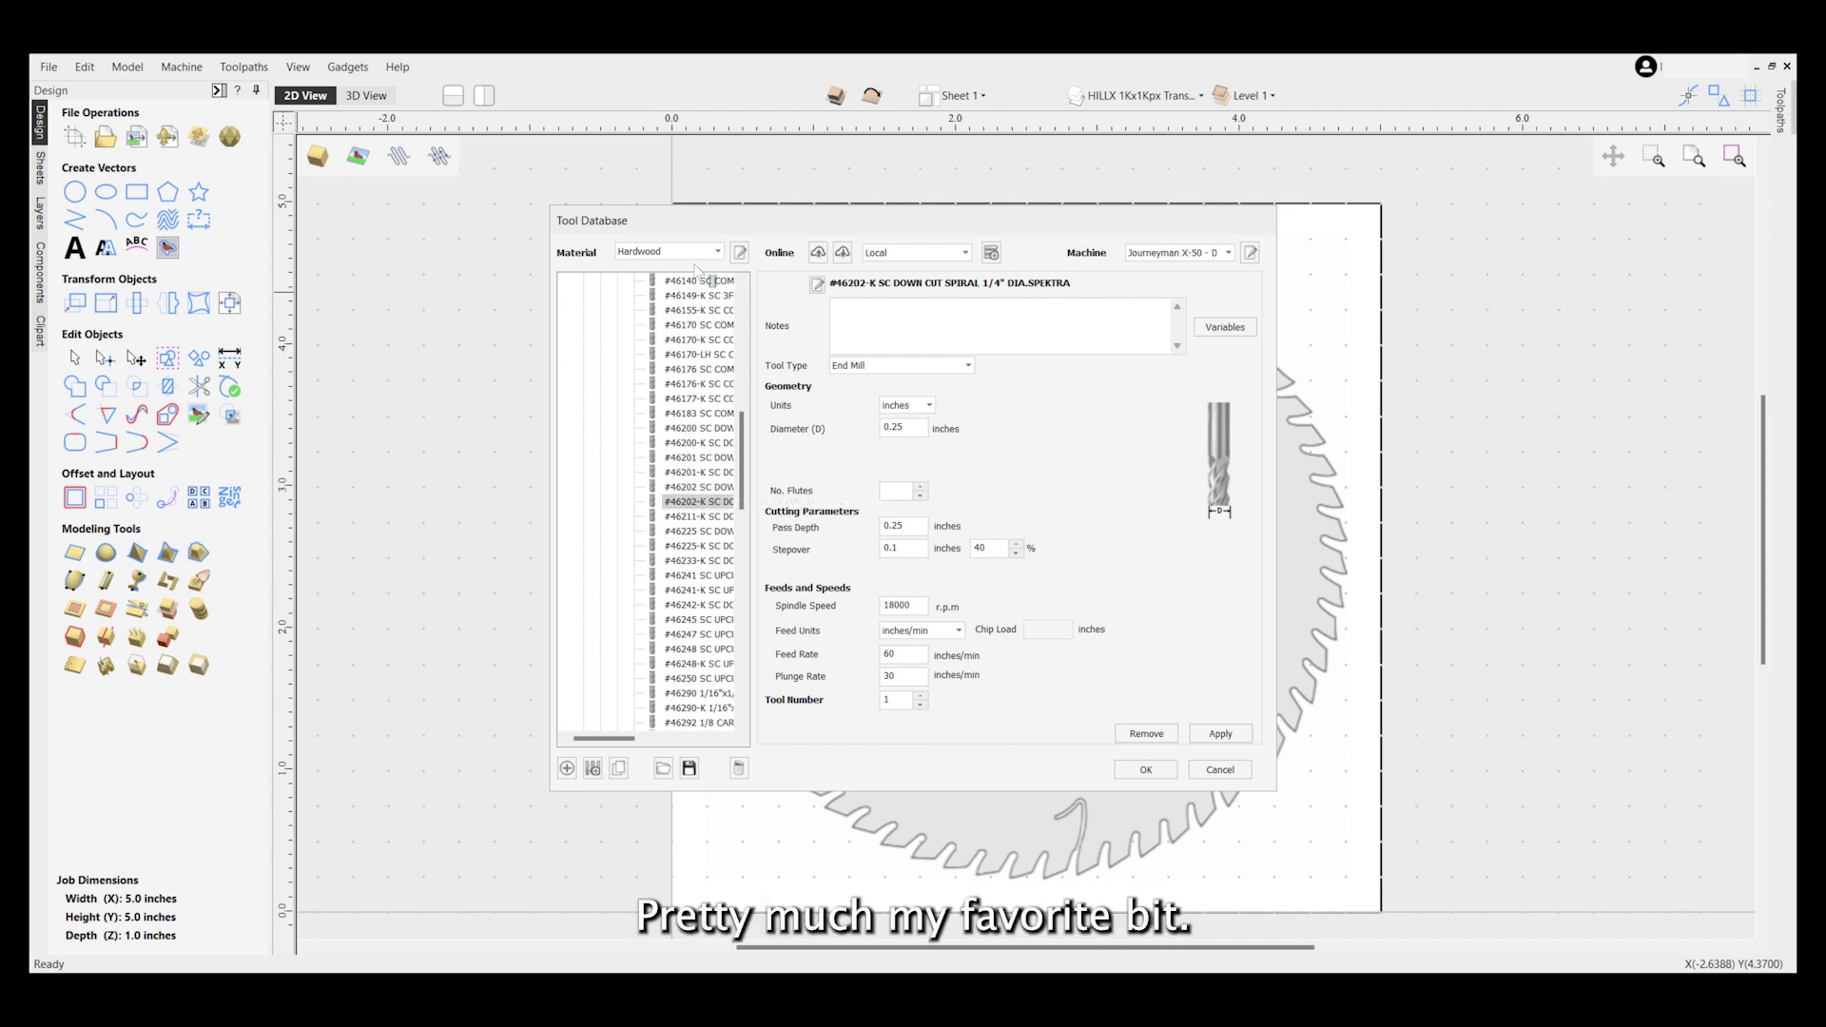
# Drag #46202-K into Favoritos! and duplicate the new favourite entry.
pyautogui.scroll(15, 652, 314)
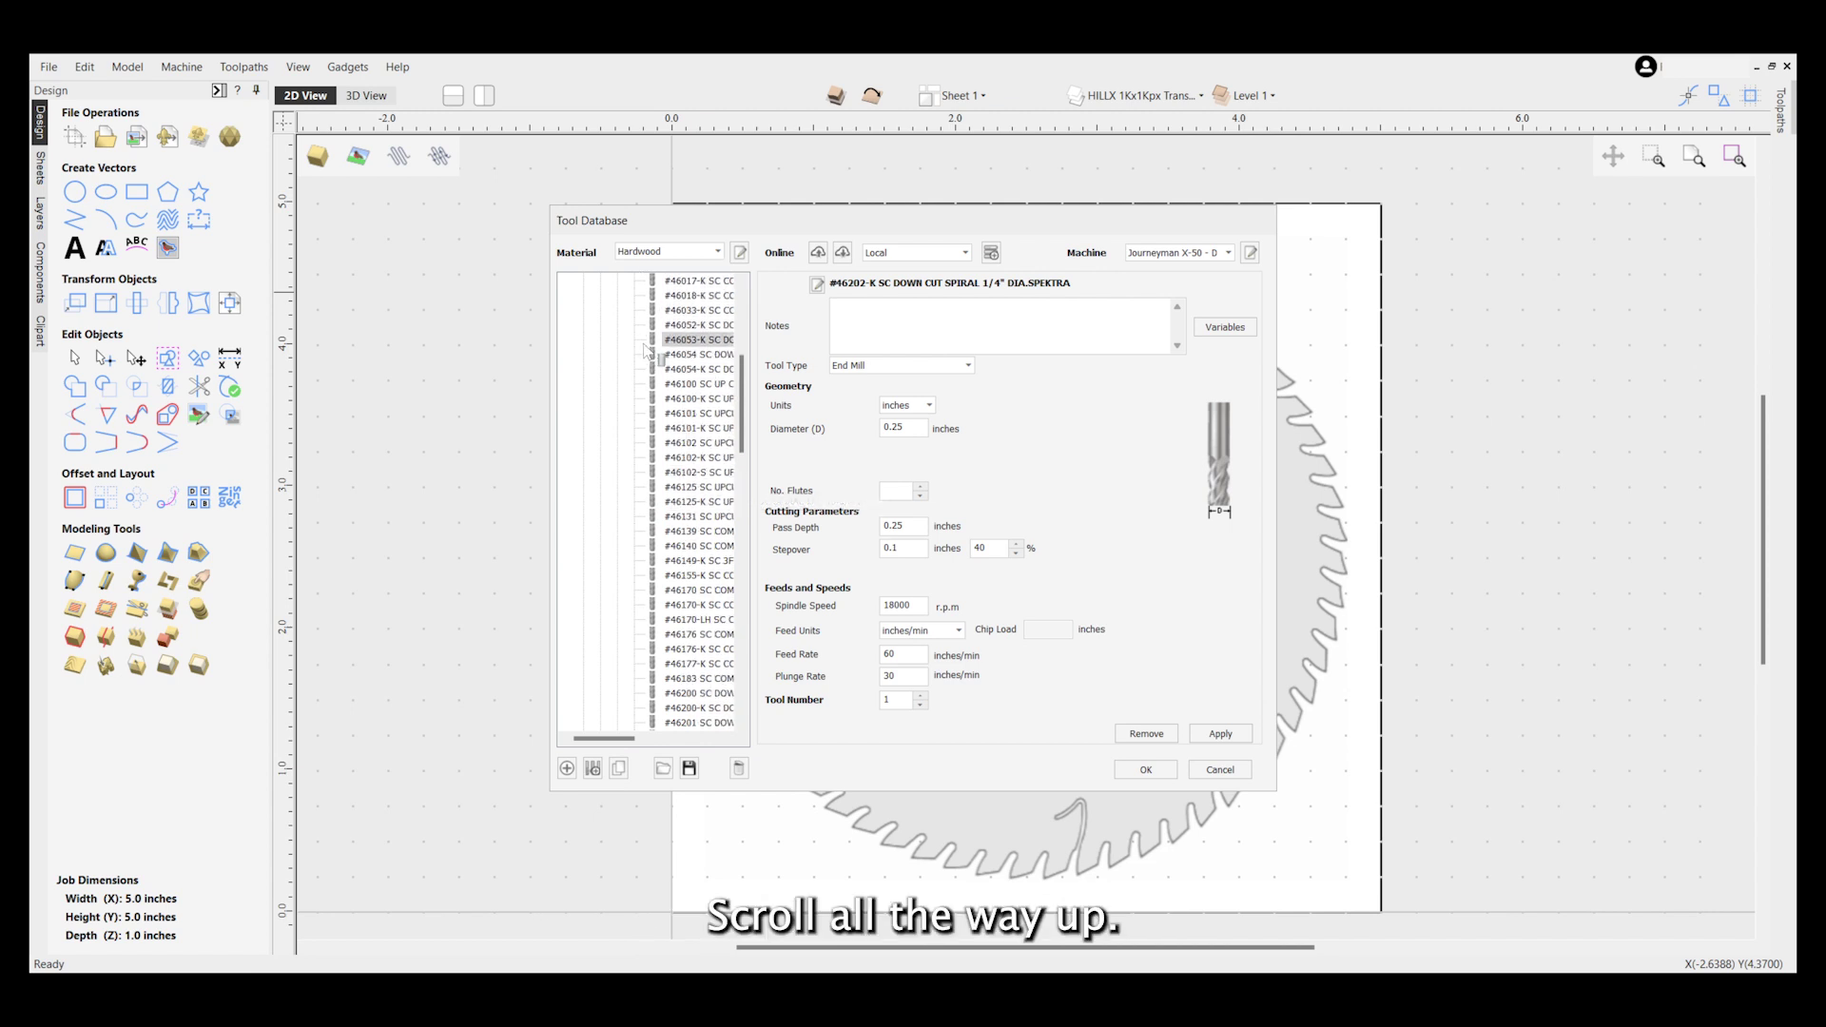
pyautogui.scroll(1, 645, 319)
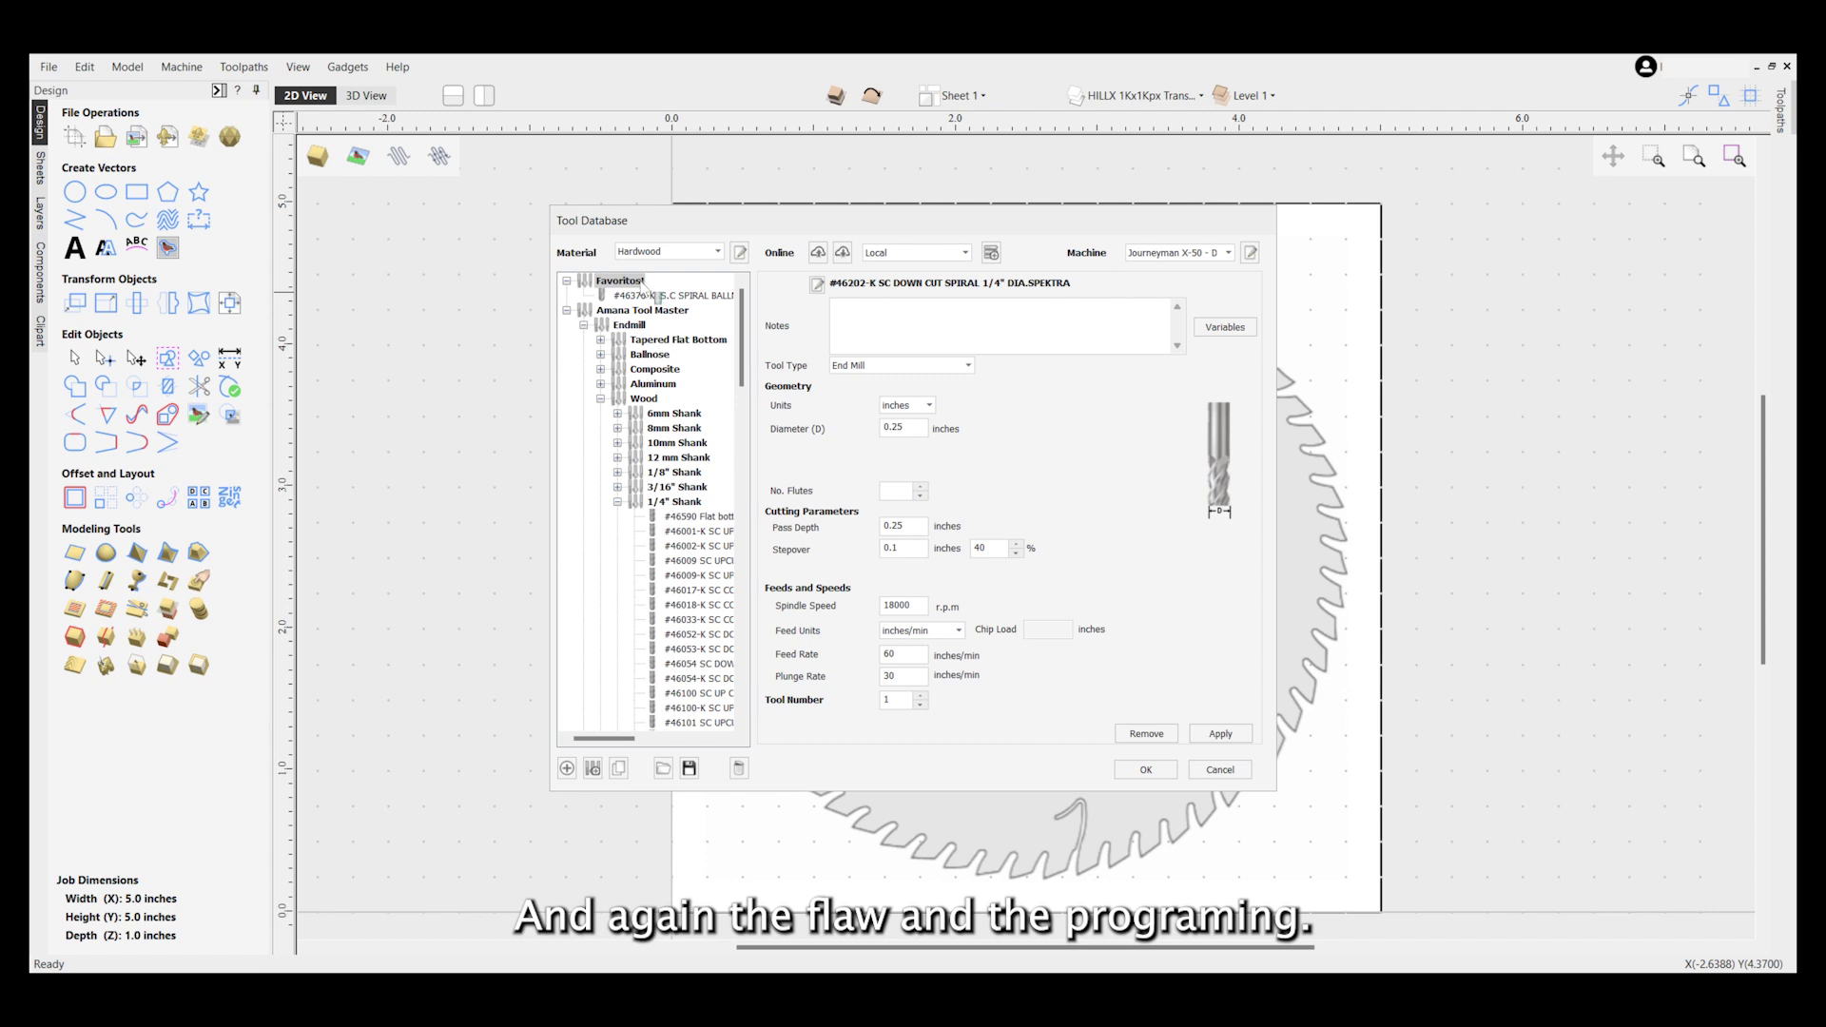
pyautogui.scroll(-5, 643, 286)
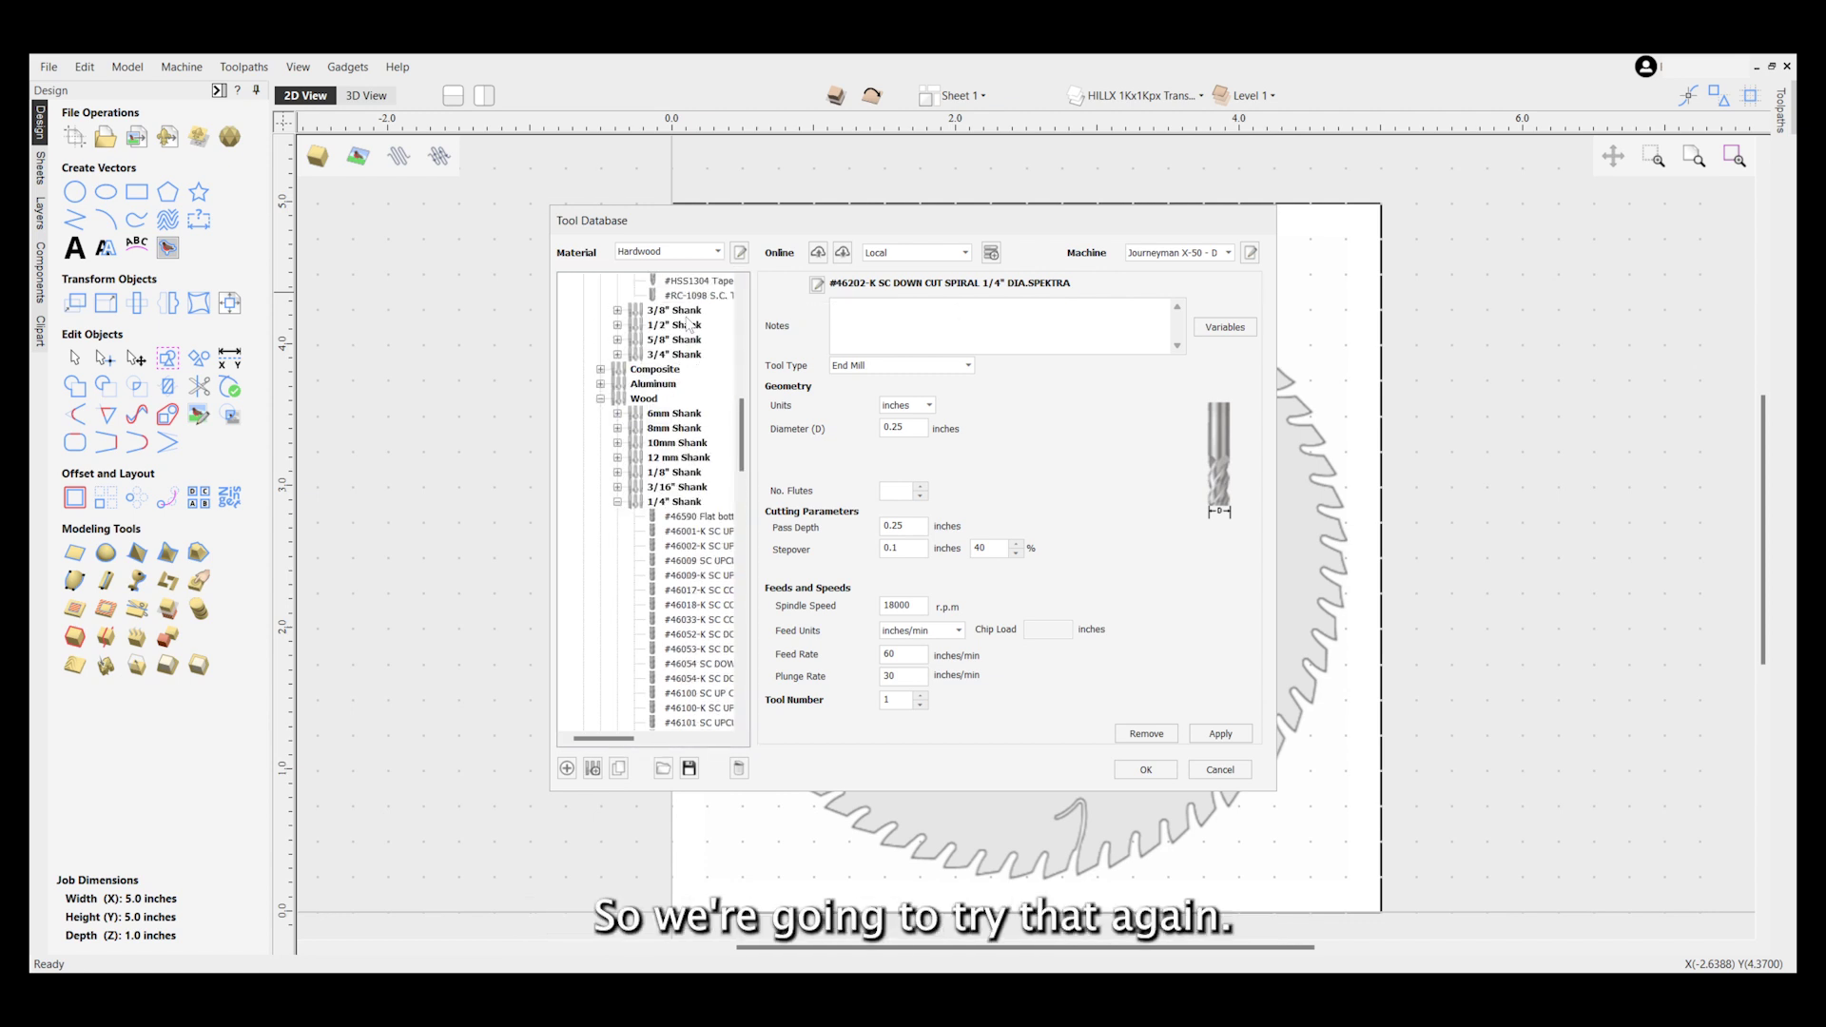
pyautogui.scroll(5, 688, 323)
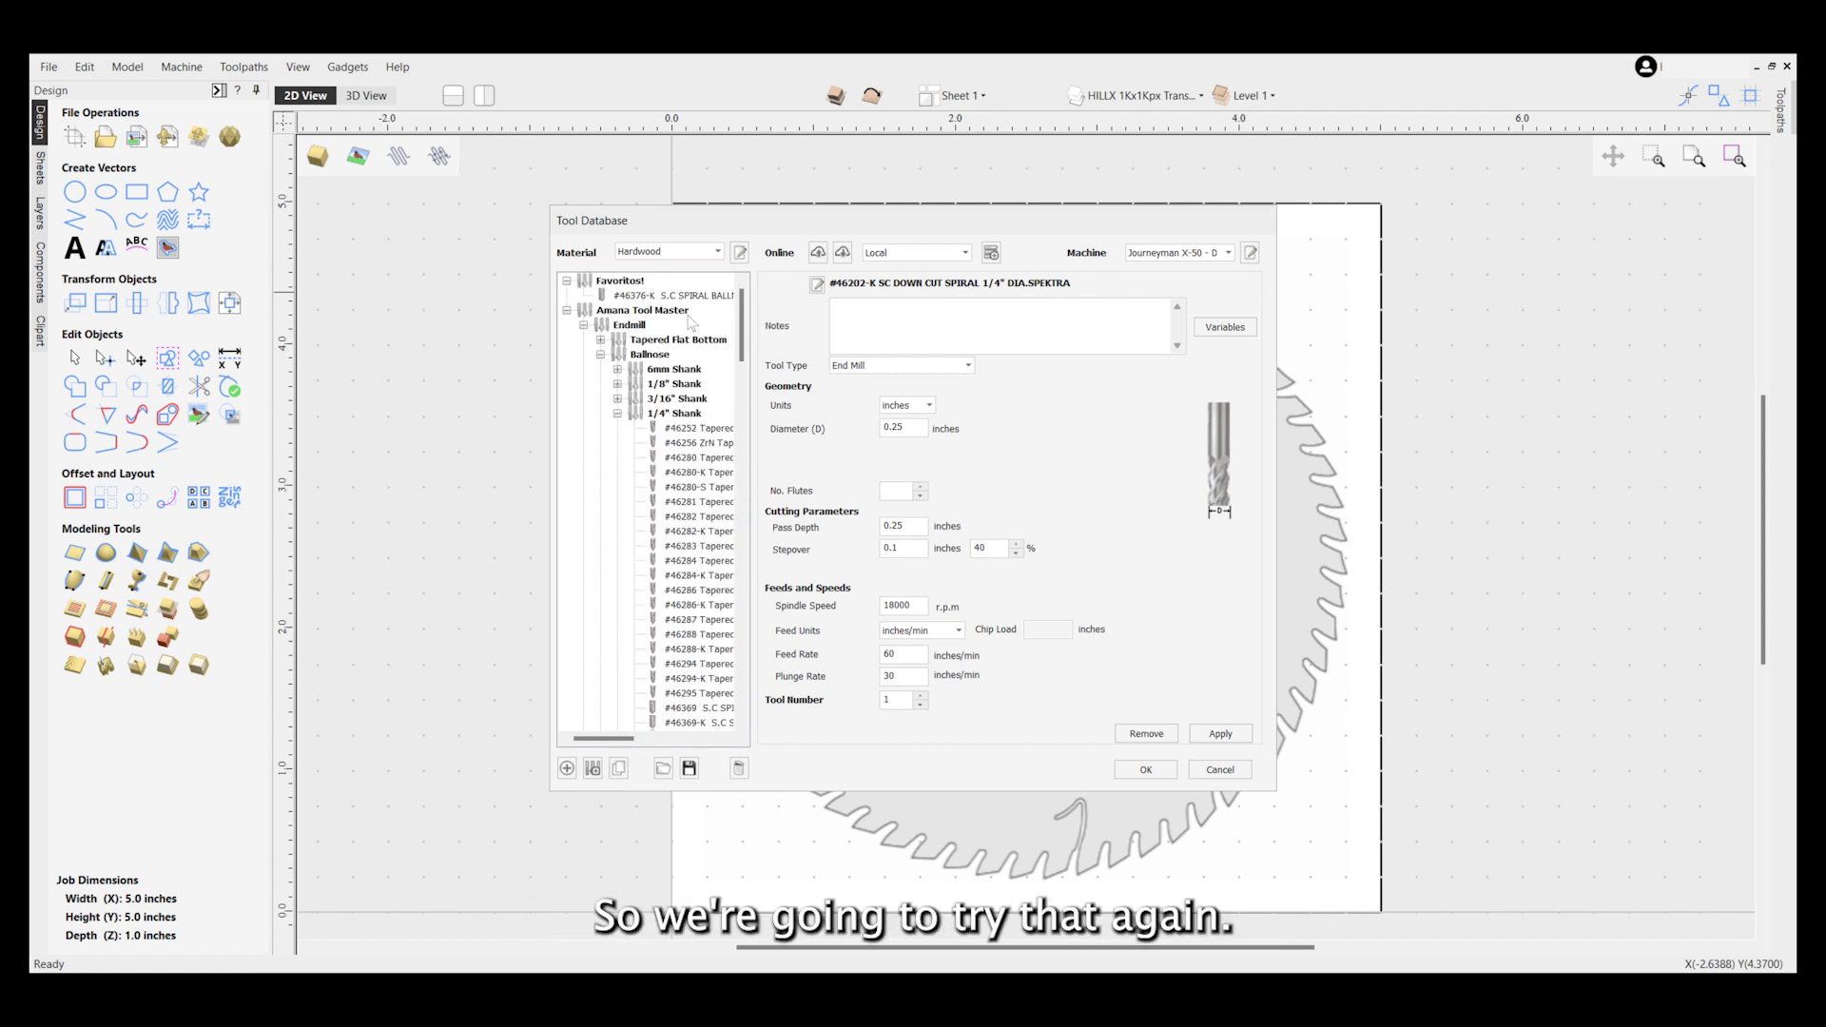
pyautogui.scroll(-10, 690, 323)
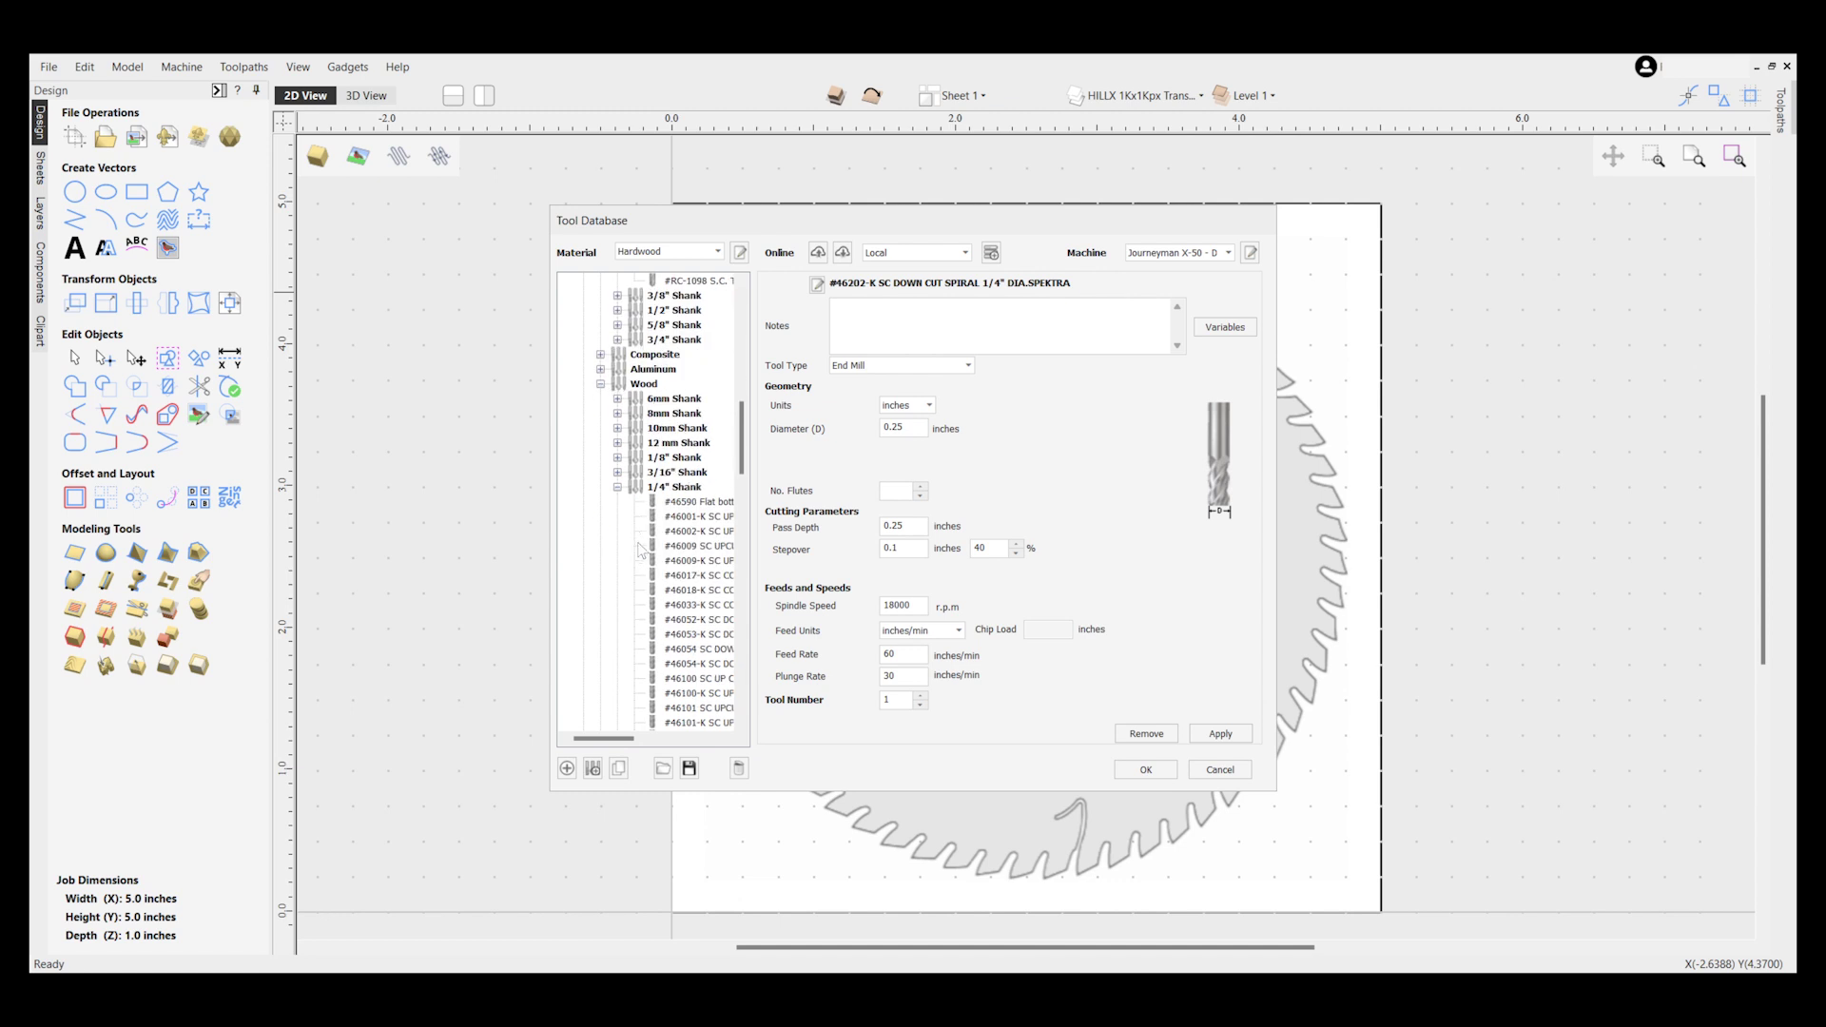
pyautogui.scroll(-4, 665, 550)
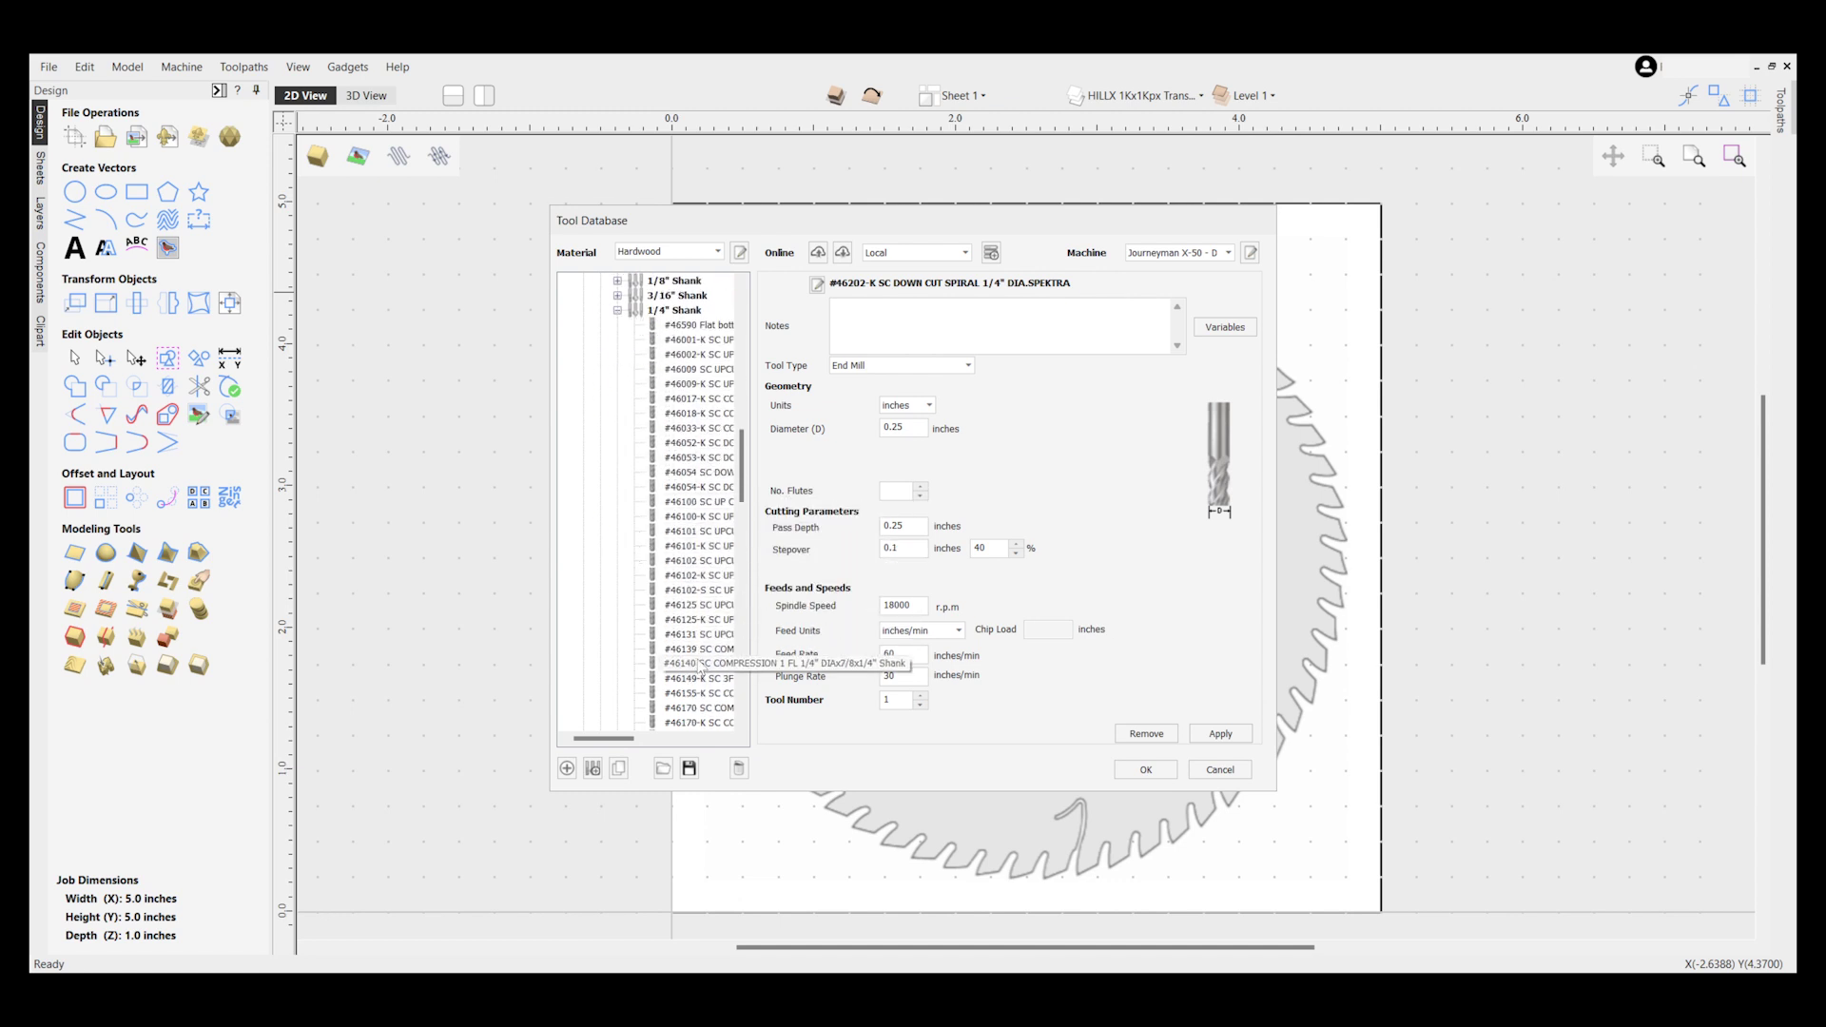
pyautogui.scroll(-3, 699, 665)
pyautogui.scroll(-2, 705, 655)
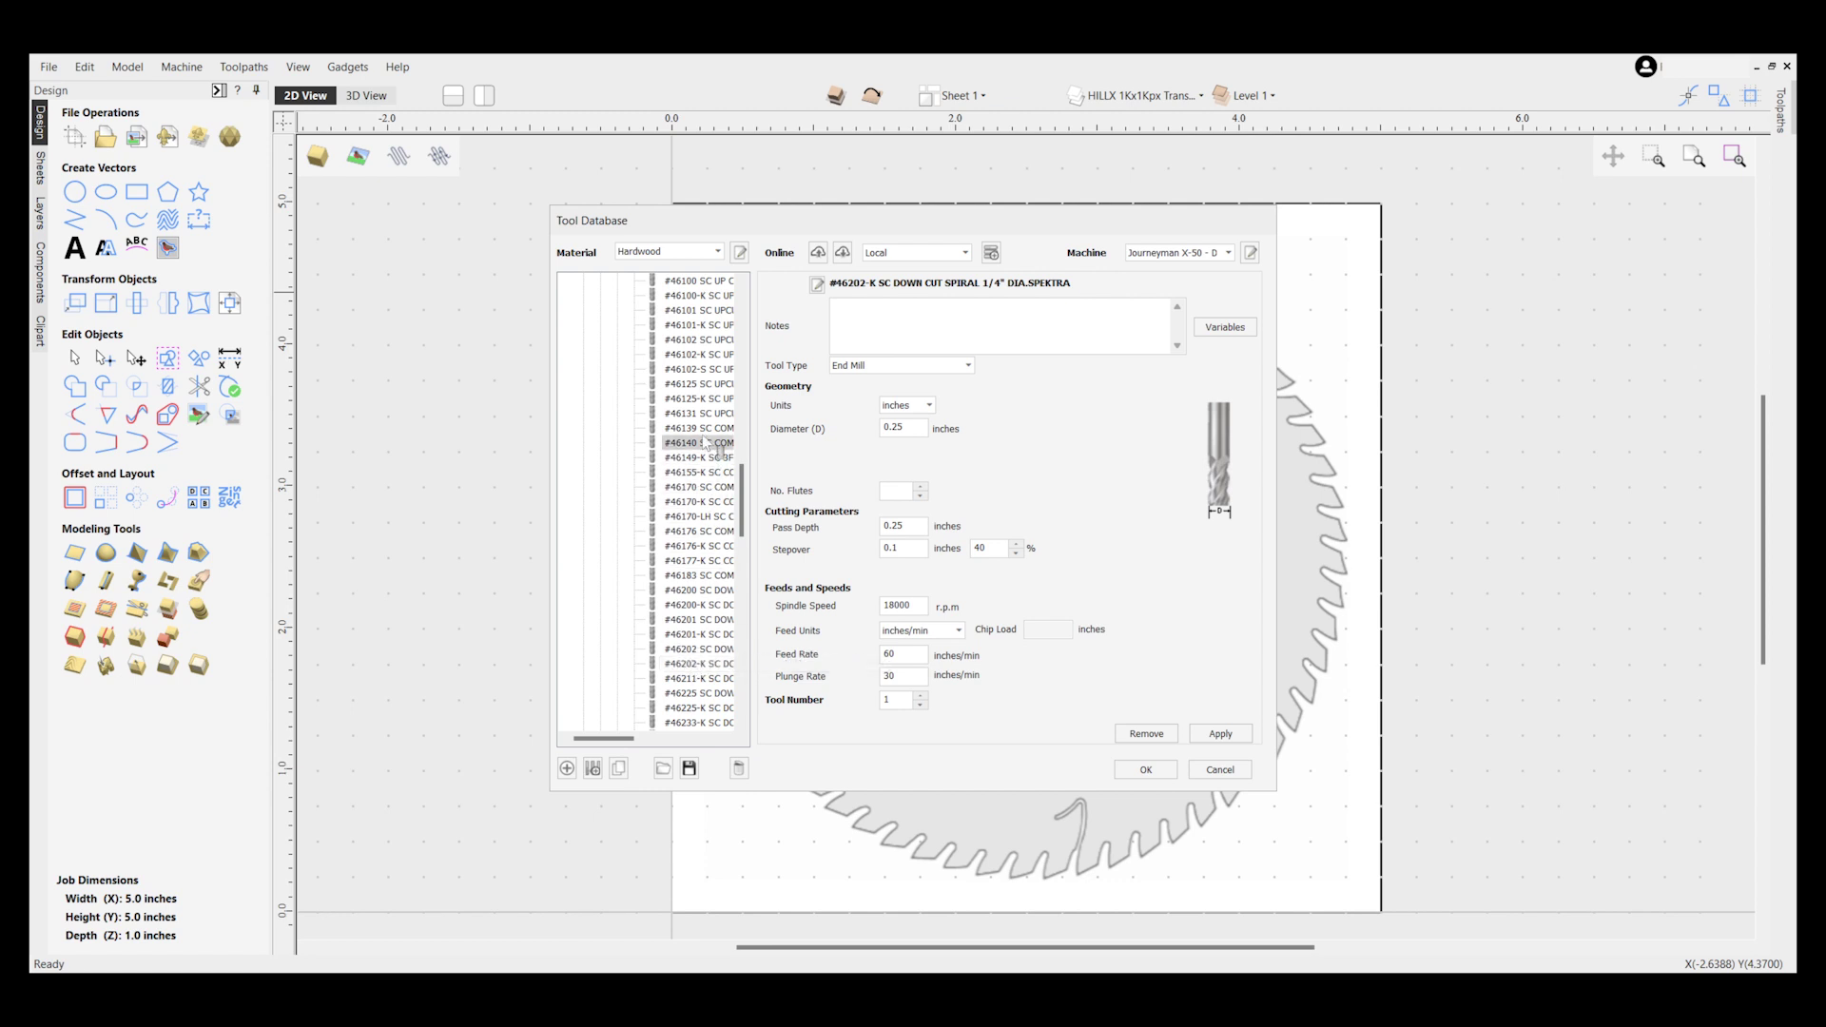
pyautogui.scroll(10, 705, 412)
pyautogui.scroll(10, 705, 412)
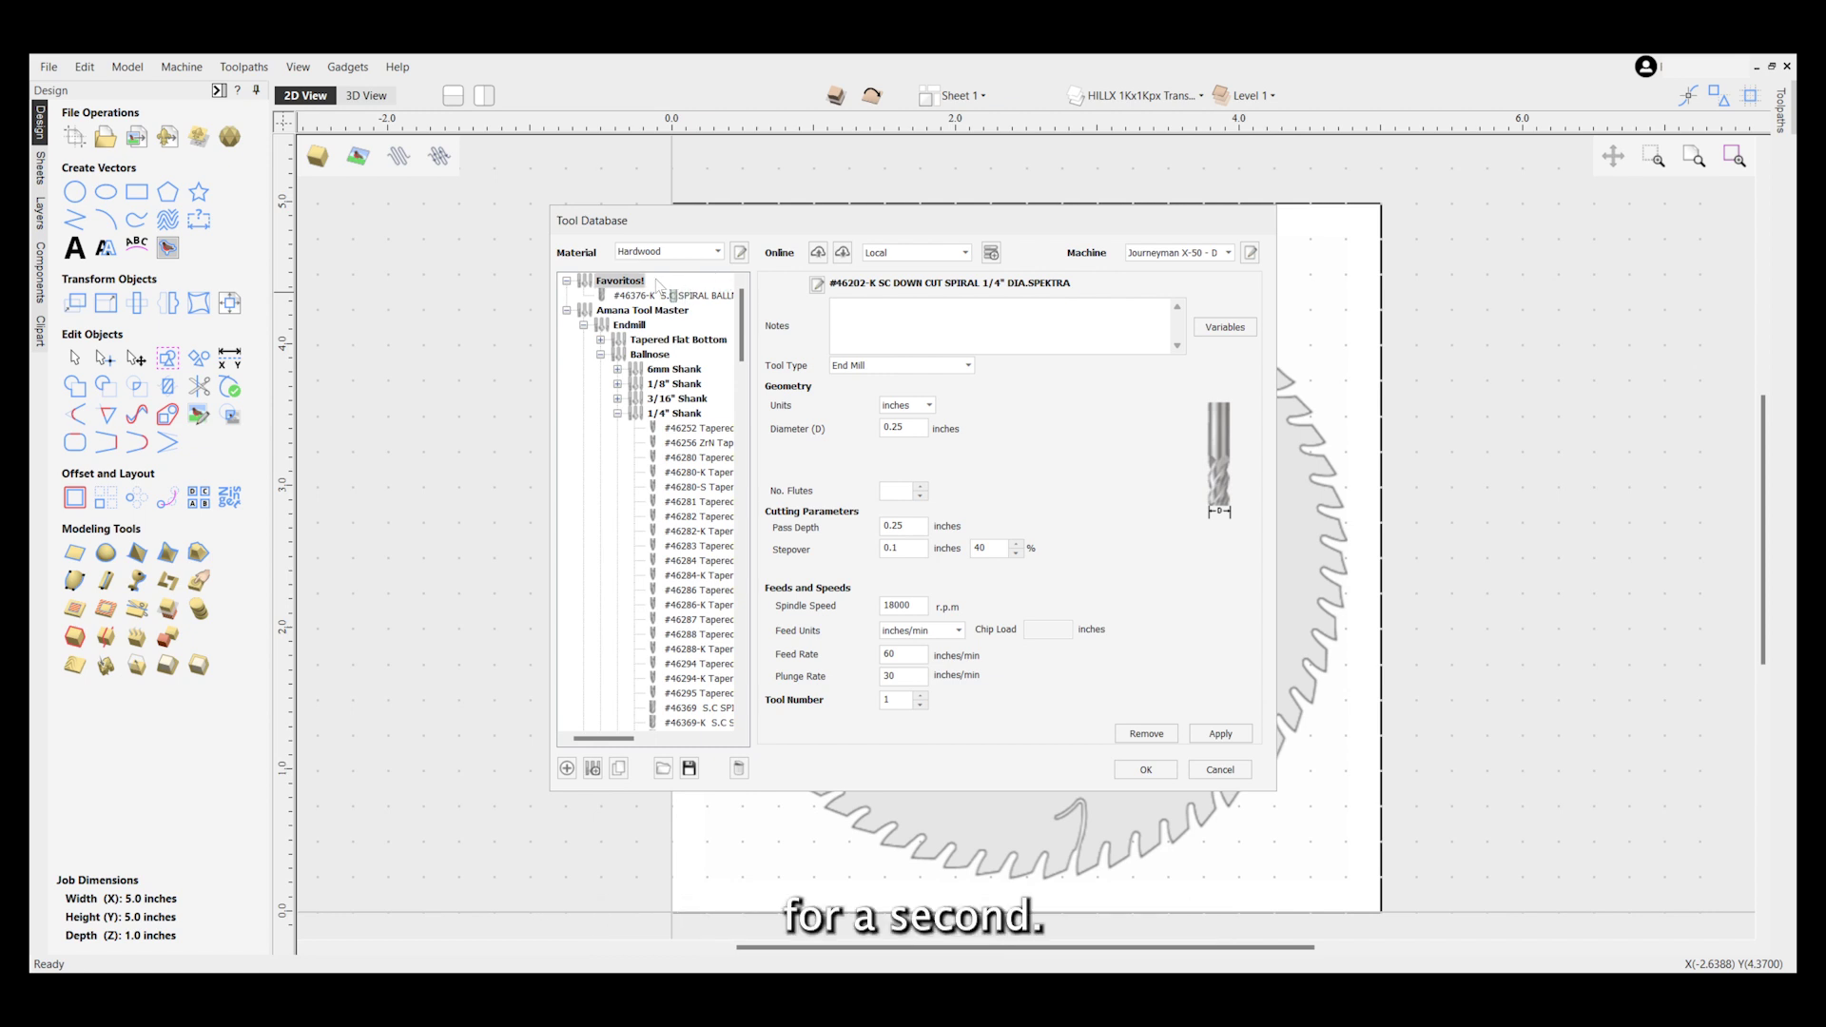
pyautogui.moveTo(655, 297); pyautogui.dragTo(656, 293)
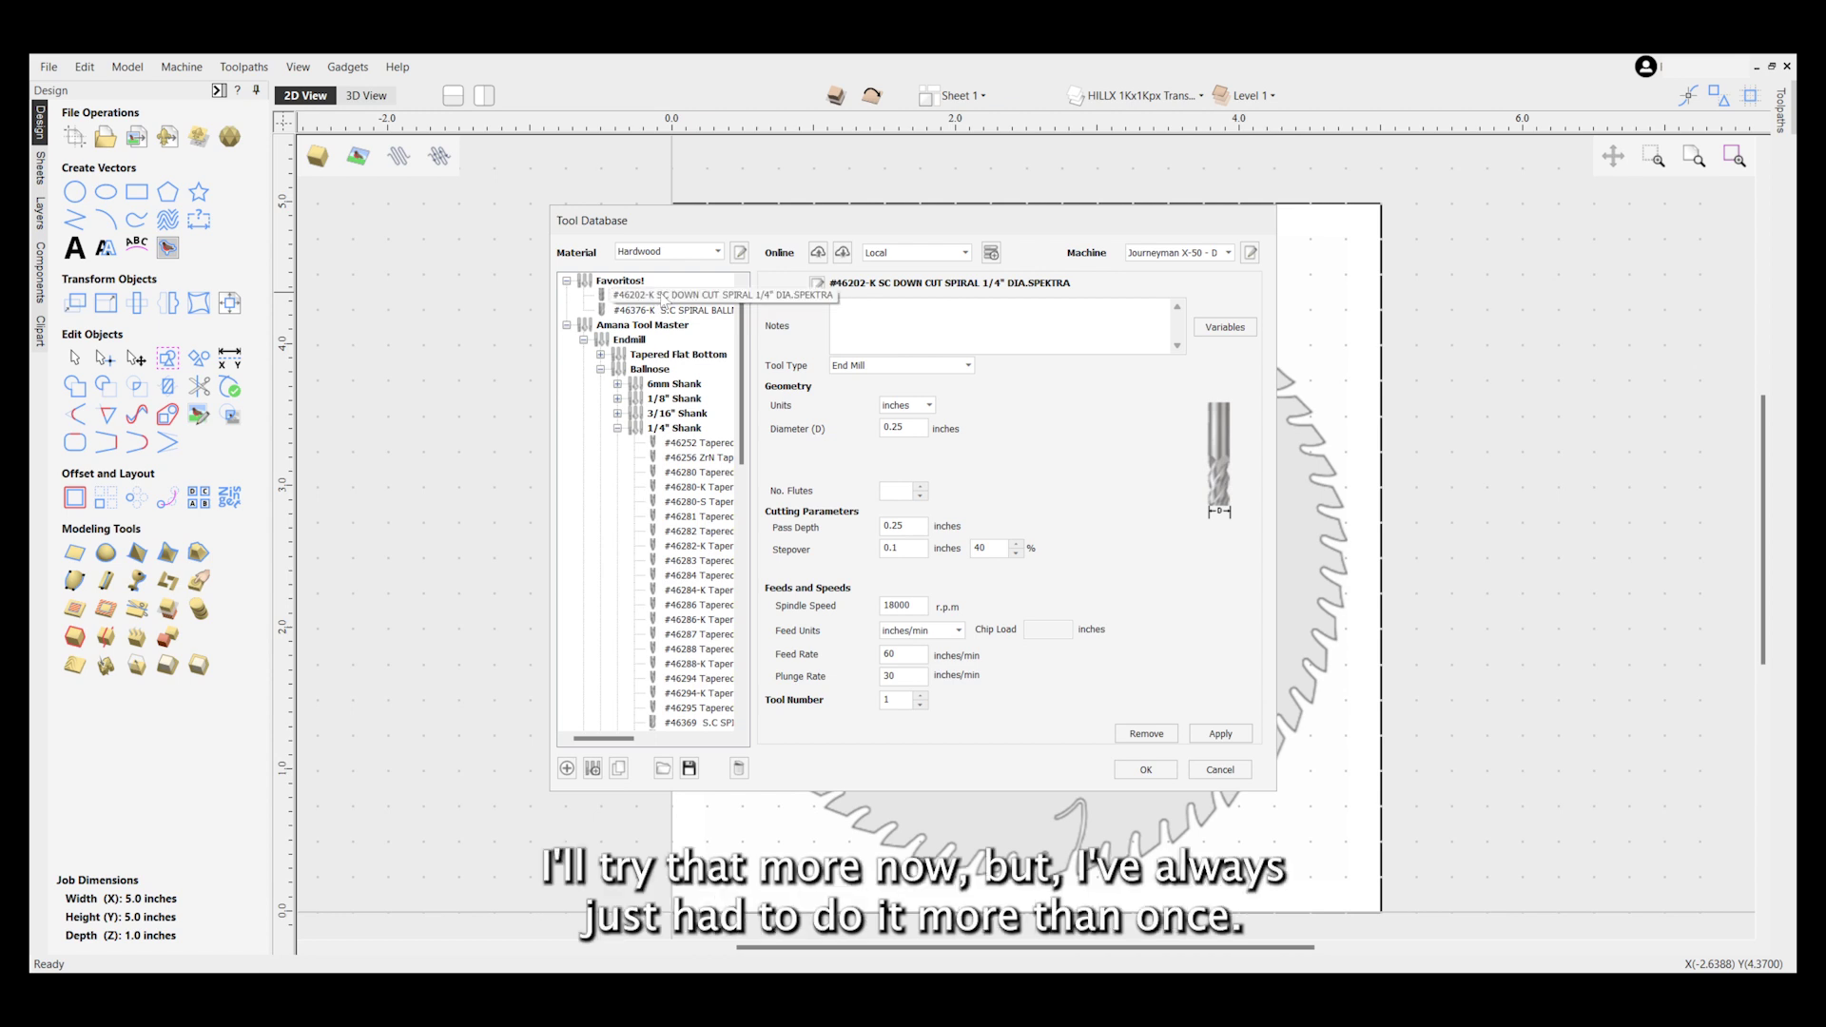
pyautogui.click(633, 290)
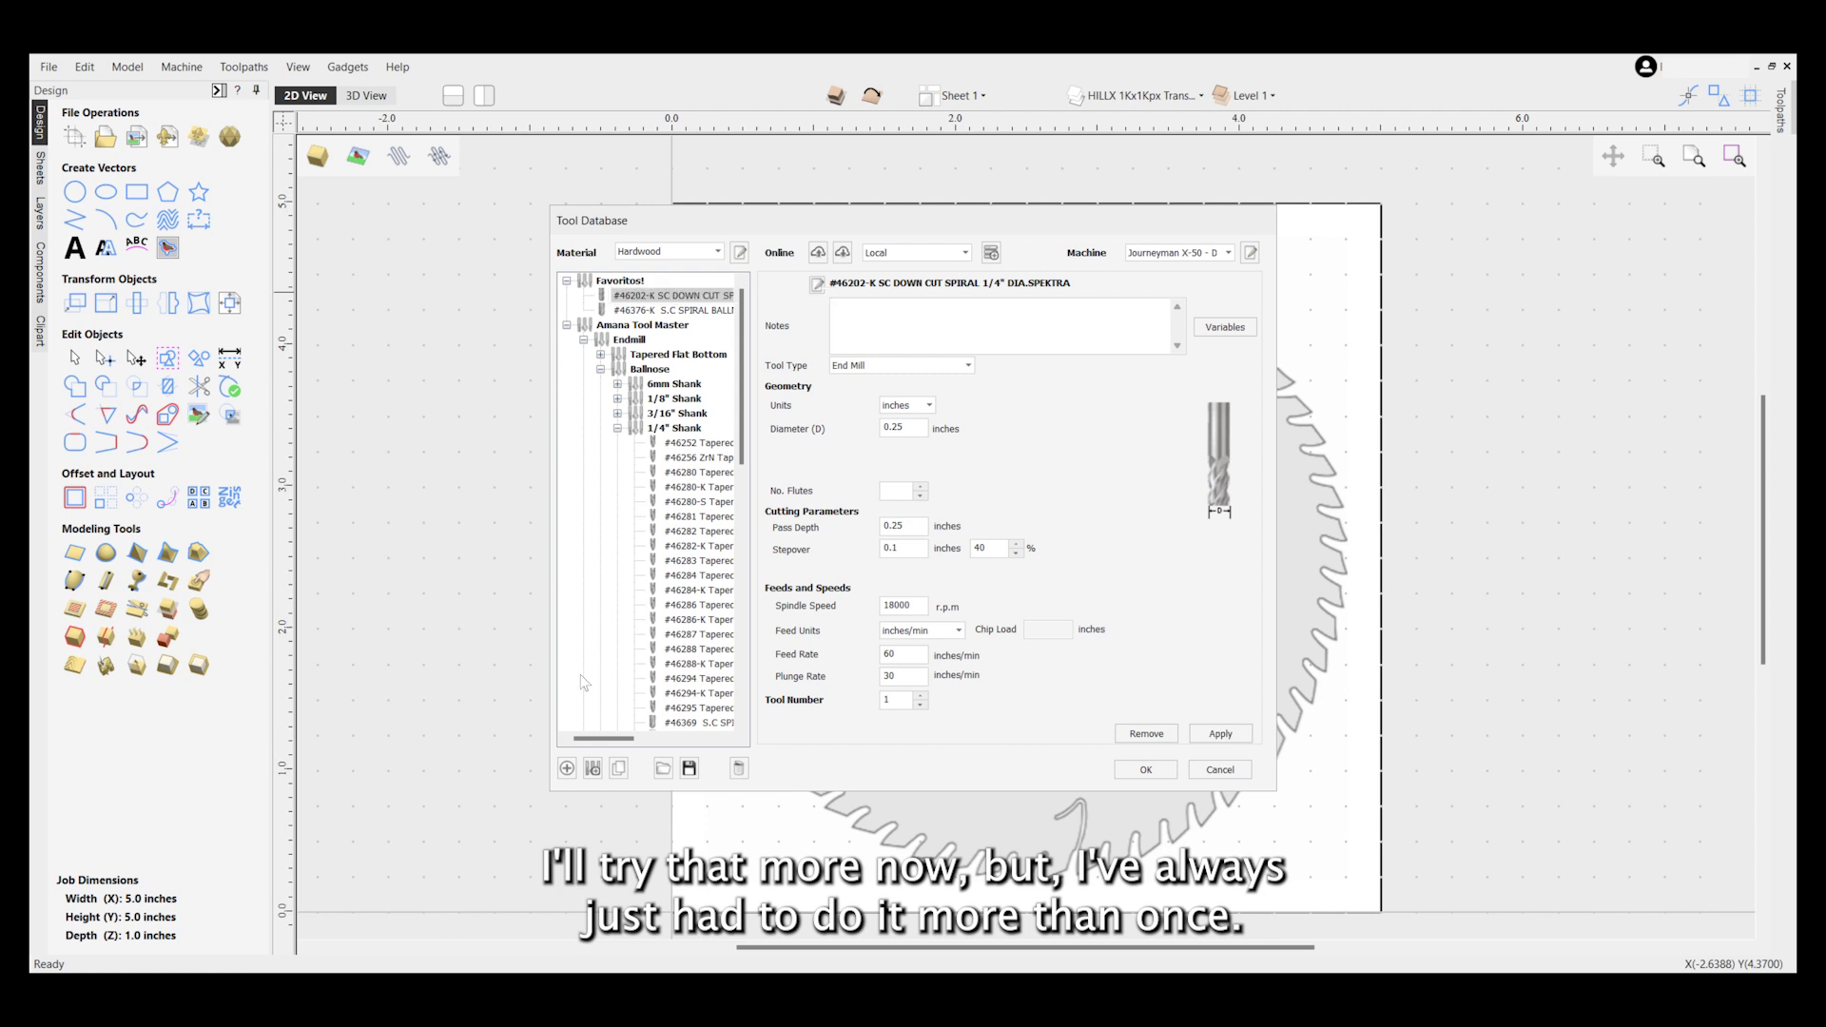
pyautogui.click(619, 768)
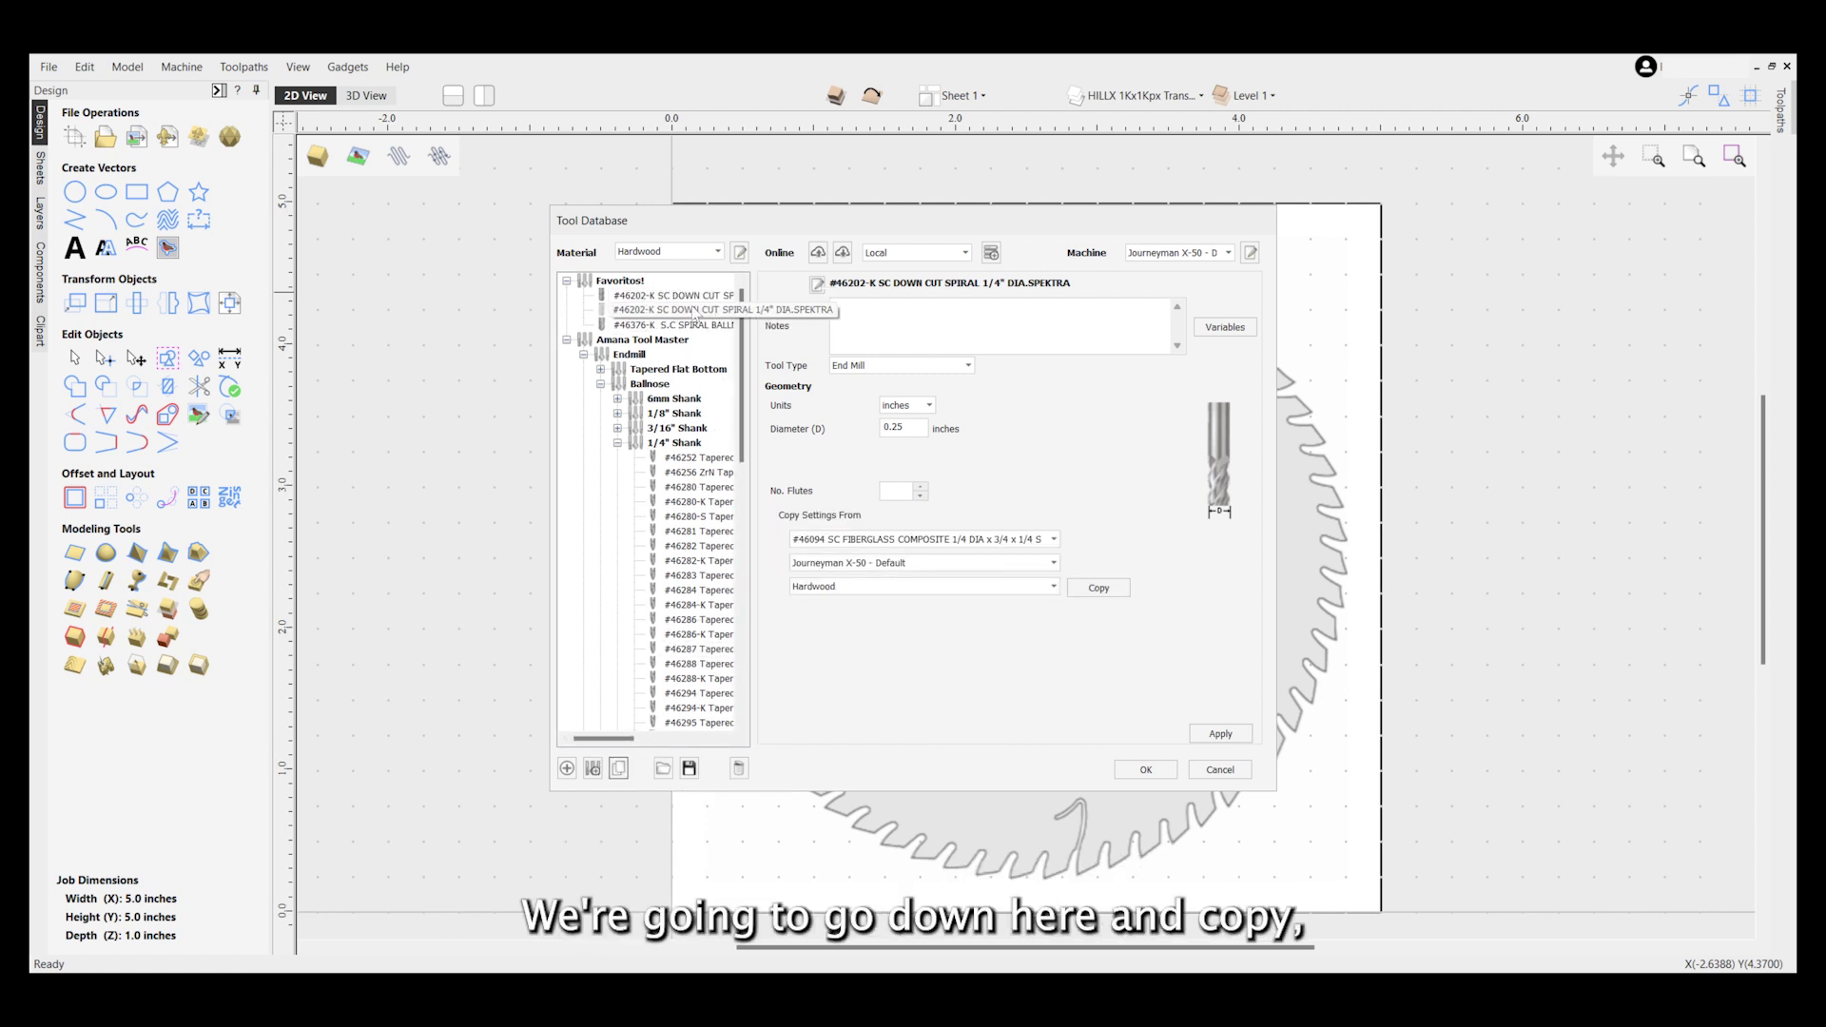
# Move the copied #46202-K bit down to the Wood tools.
pyautogui.scroll(-5, 670, 563)
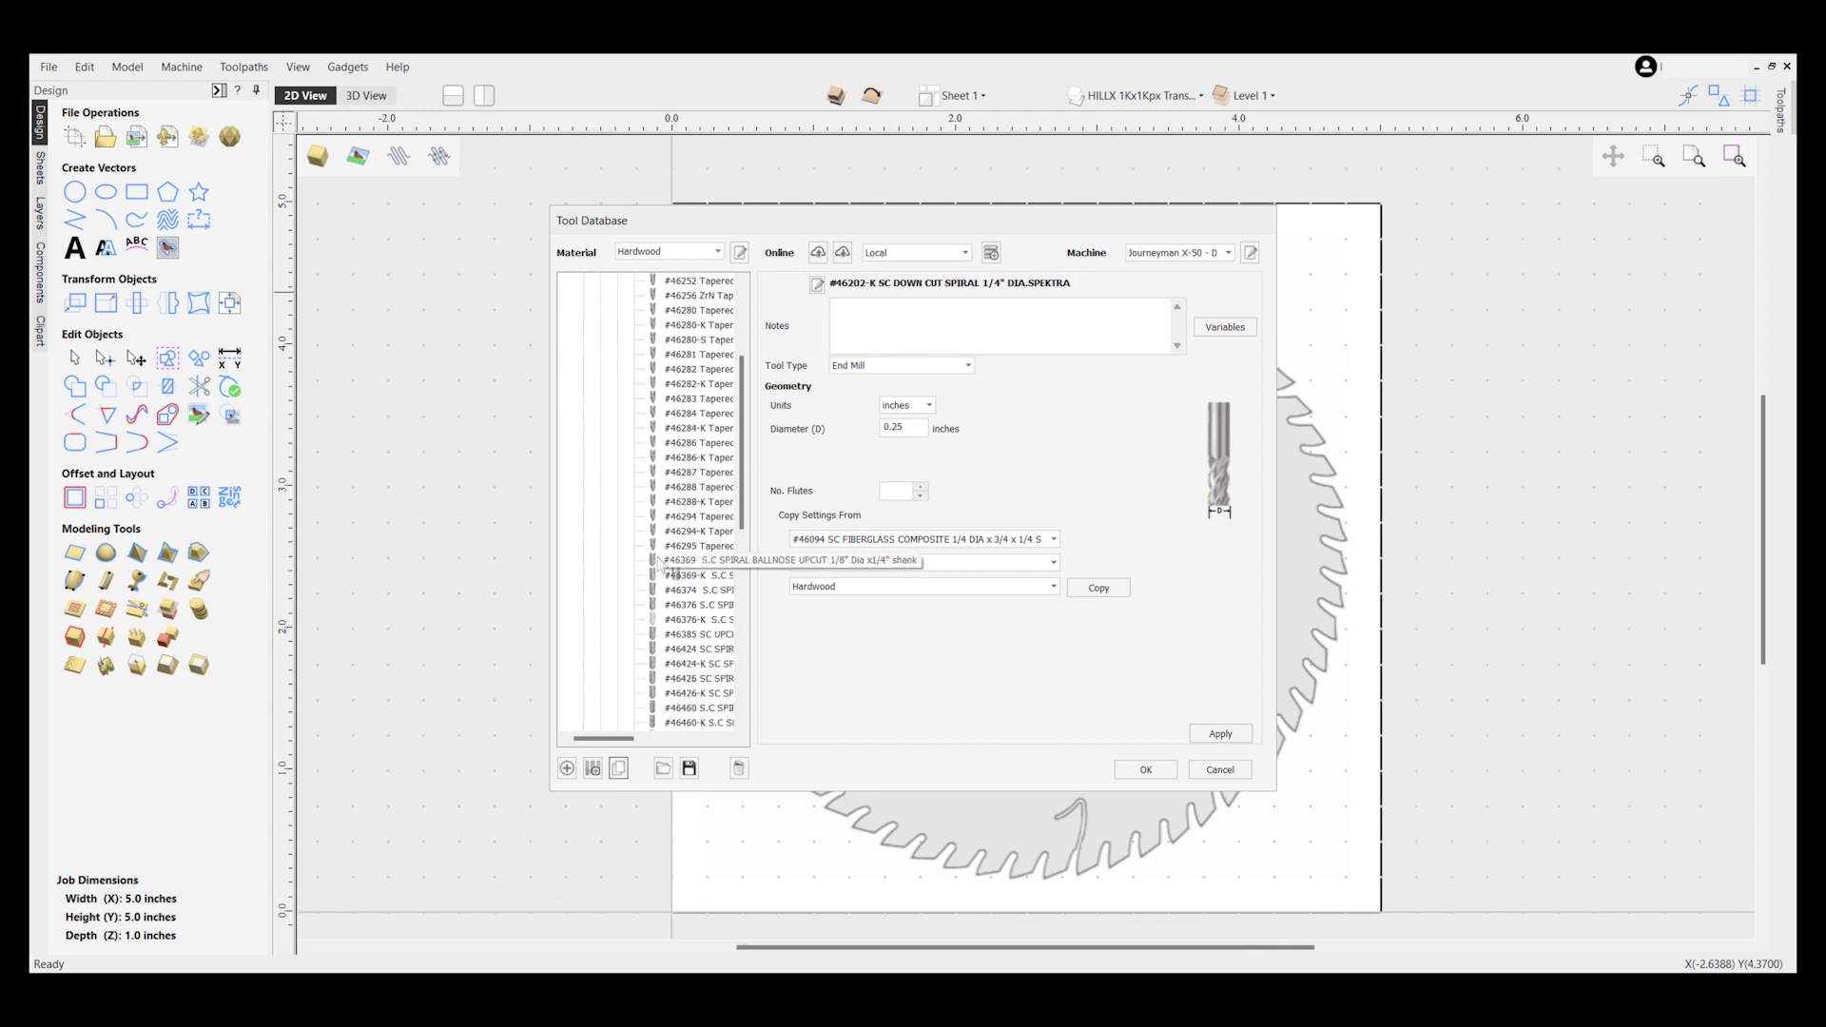
pyautogui.scroll(-1, 671, 563)
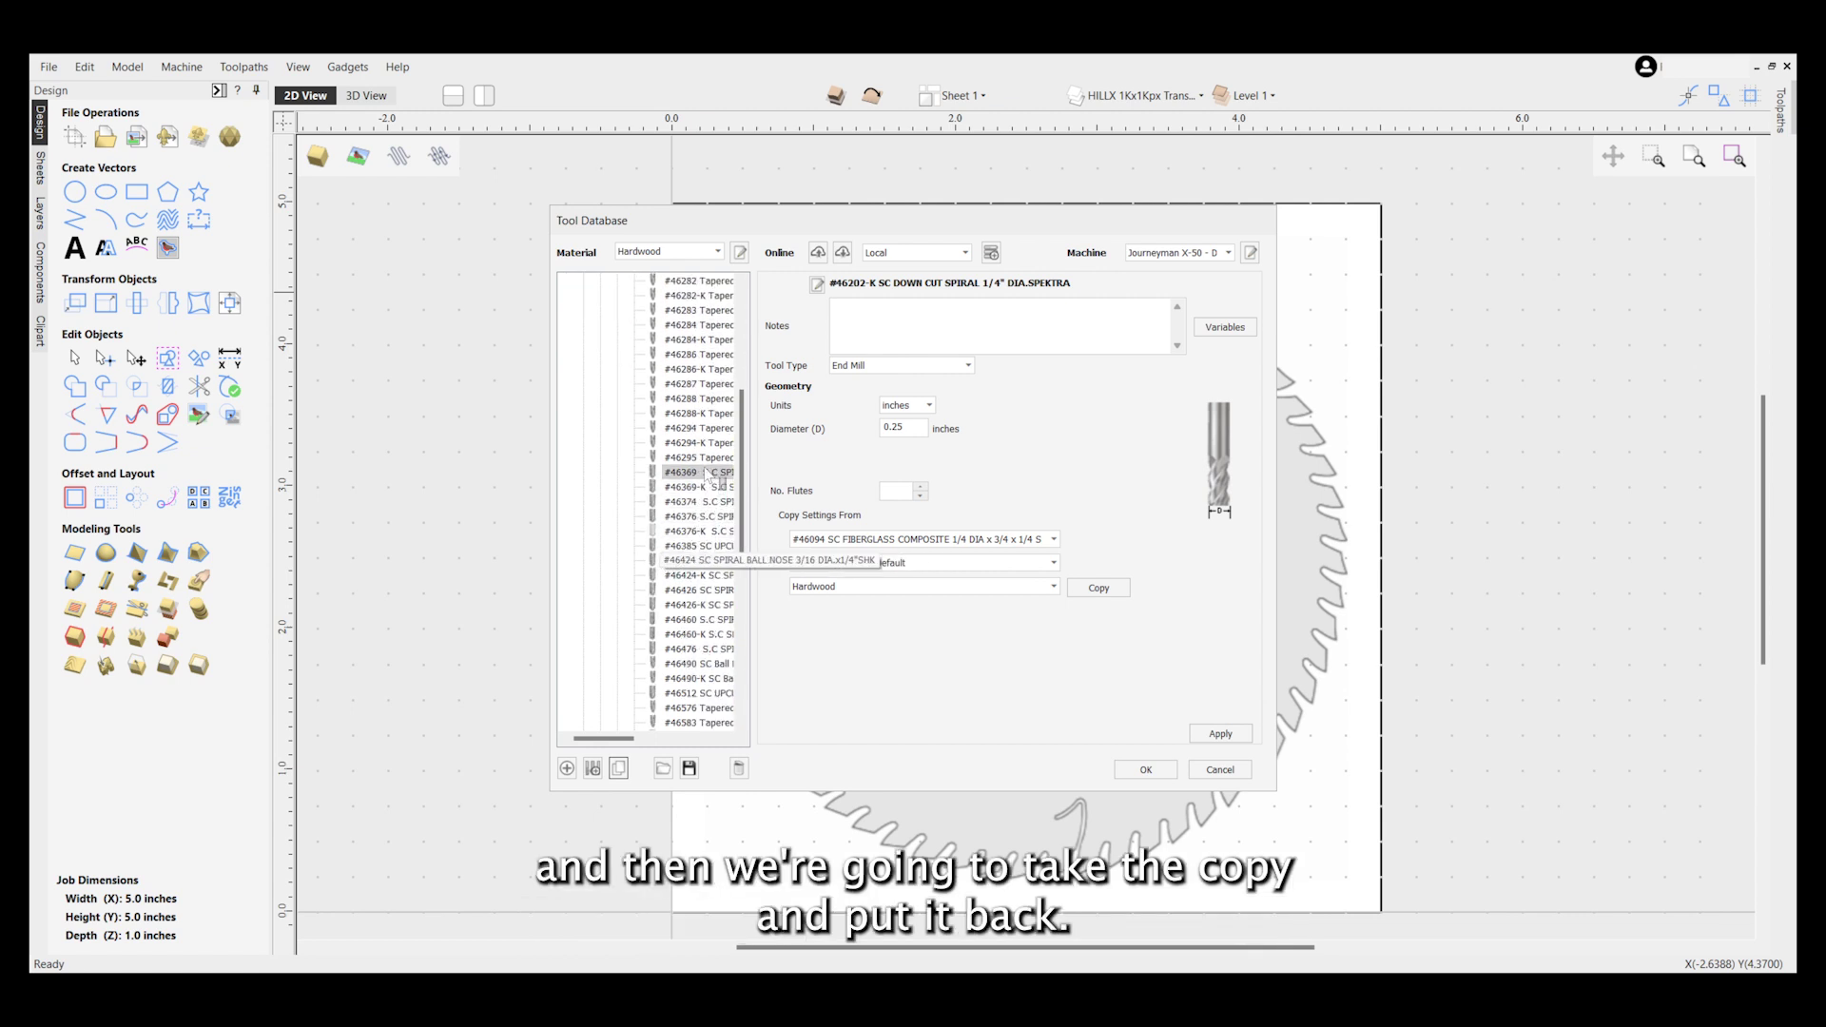
pyautogui.scroll(-9, 708, 475)
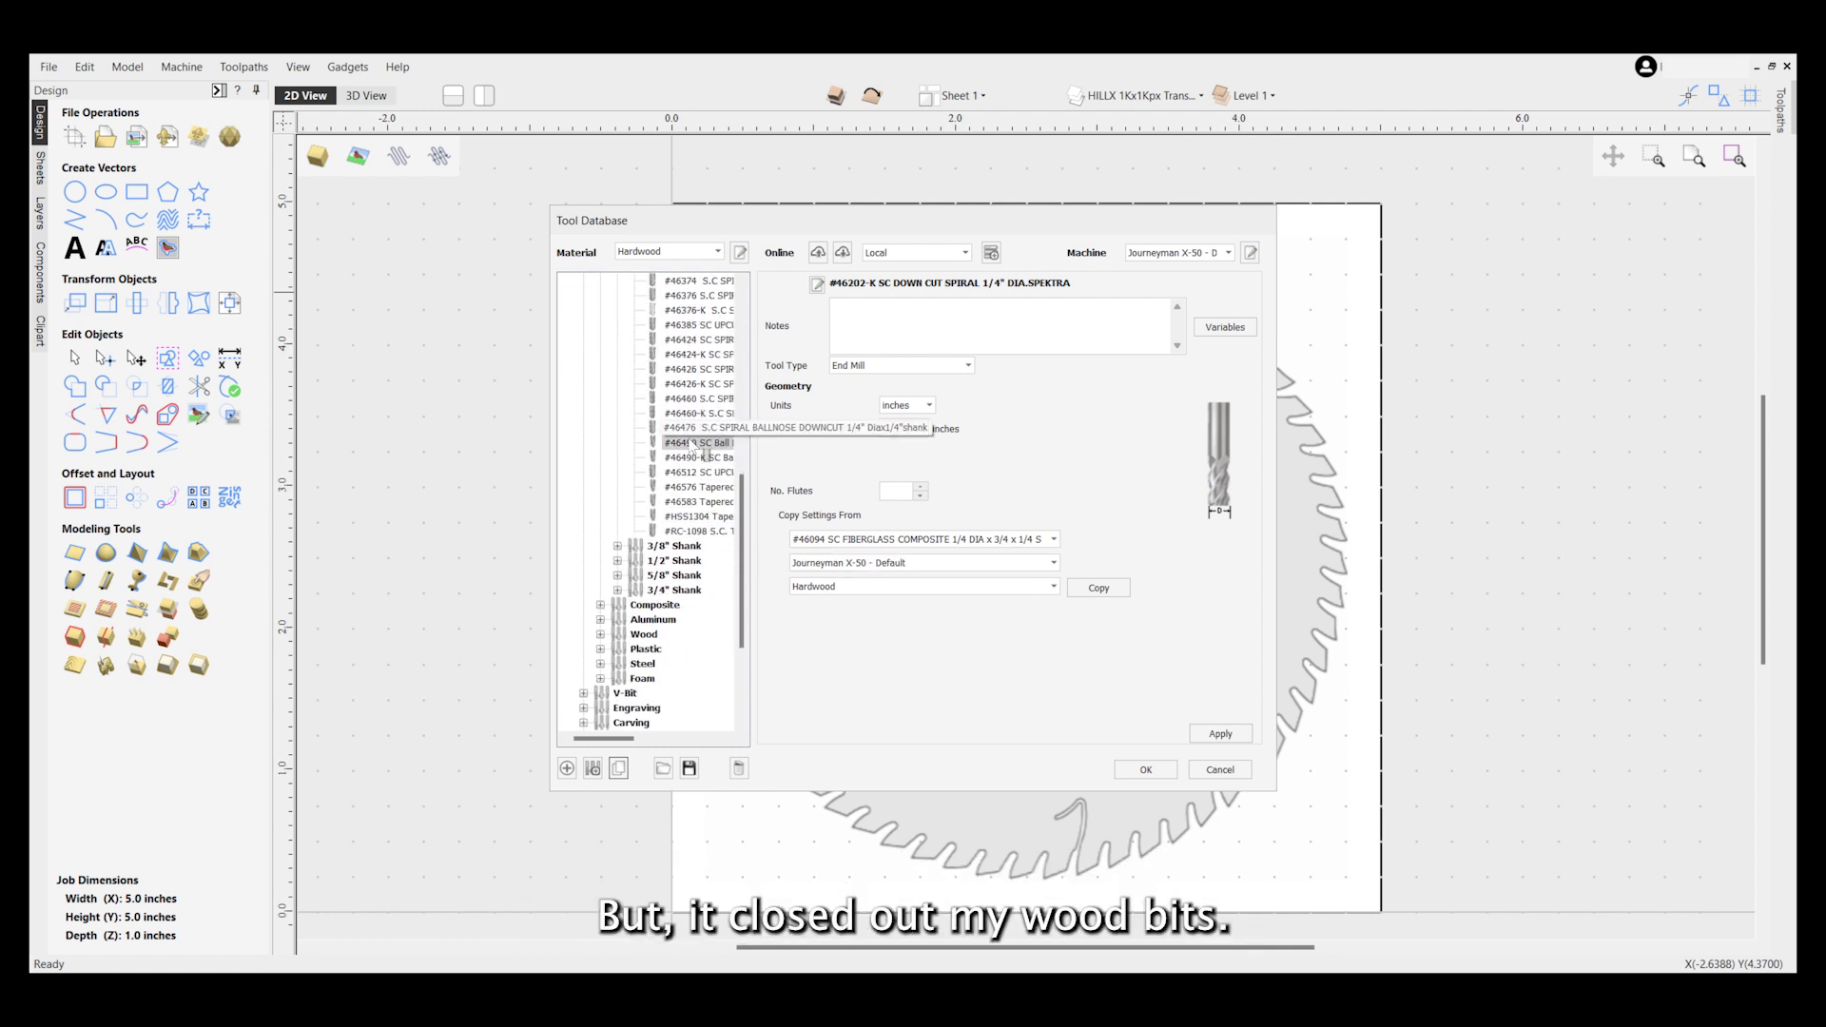
pyautogui.scroll(9, 657, 523)
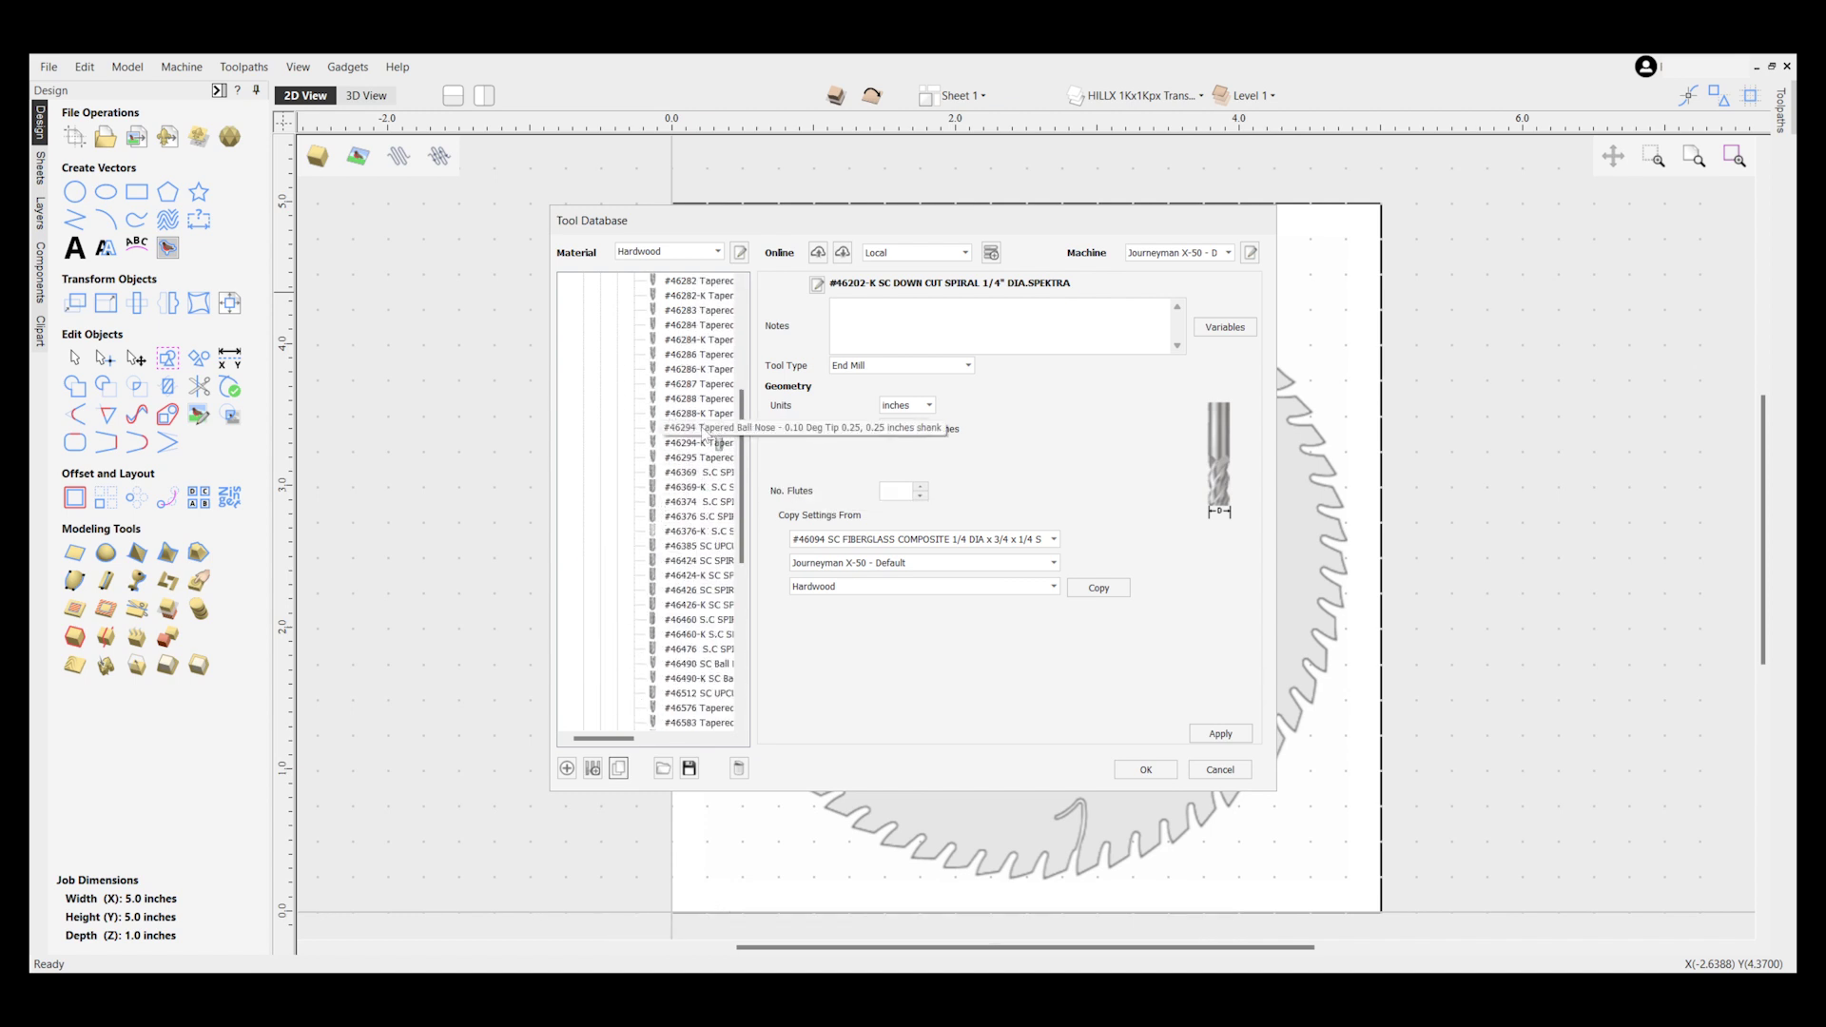
pyautogui.scroll(1, 709, 433)
pyautogui.scroll(2, 708, 434)
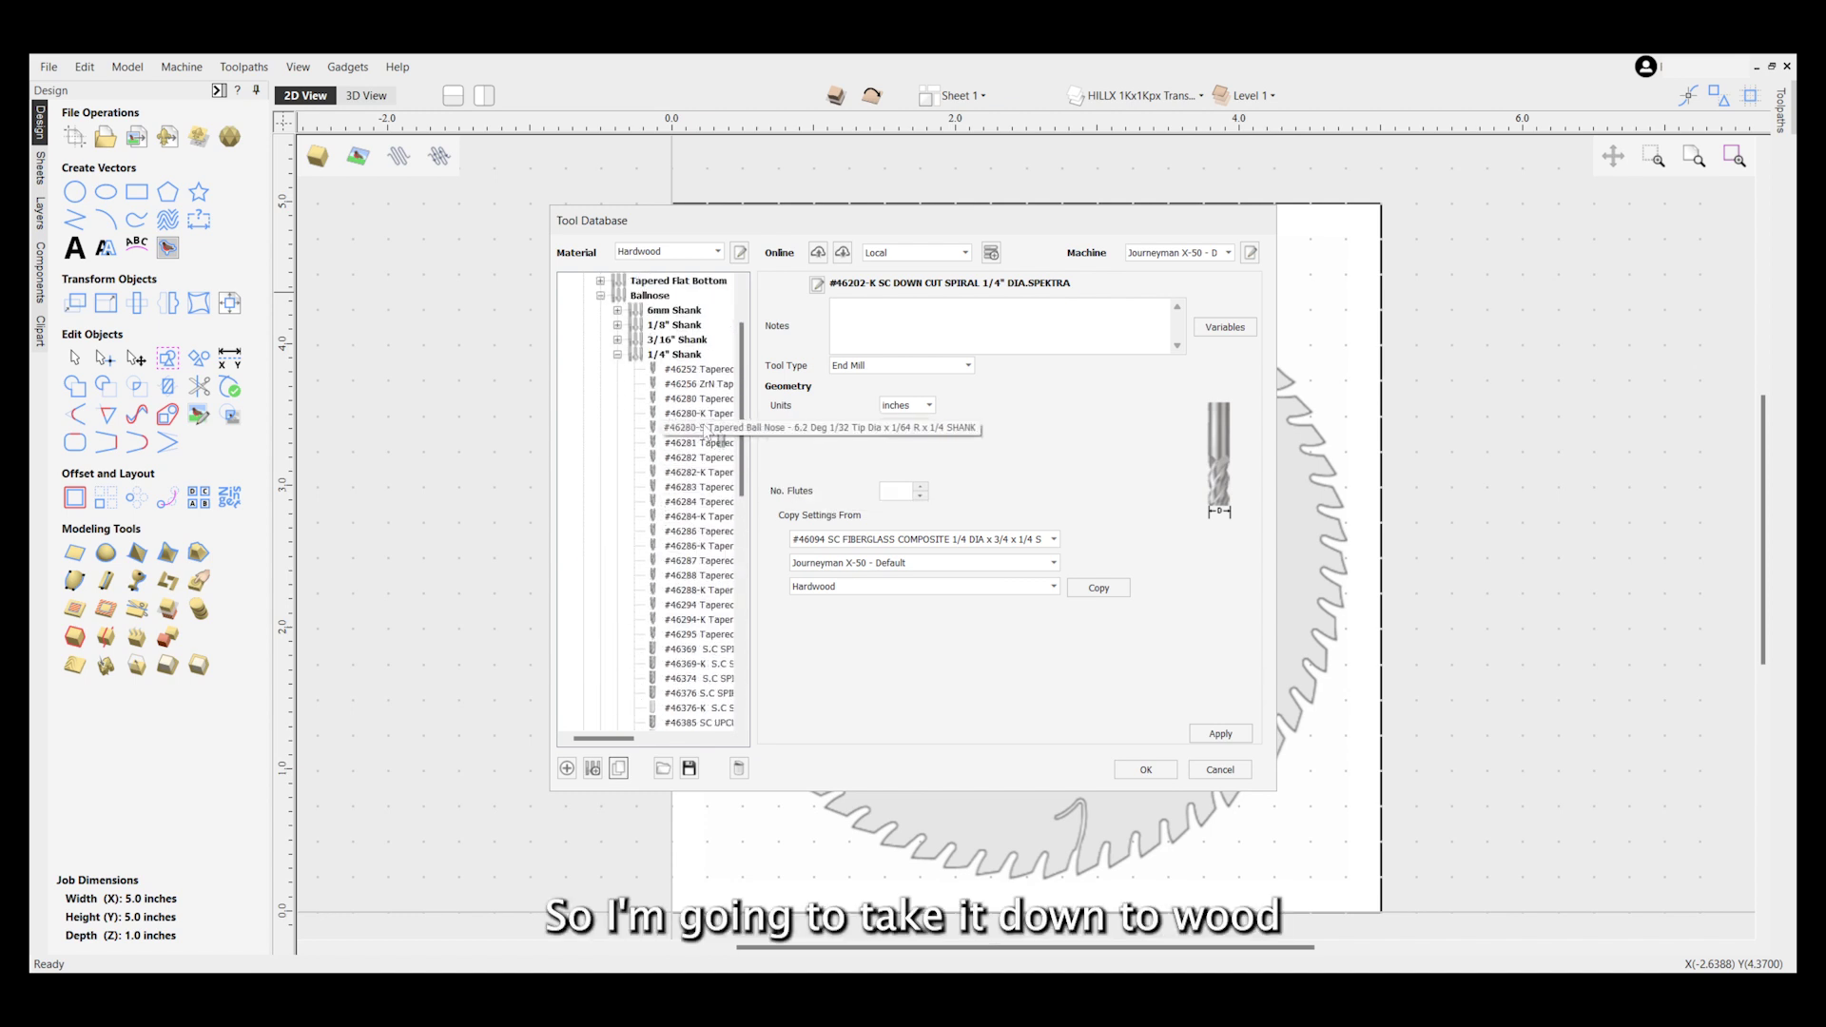
pyautogui.scroll(-10, 709, 435)
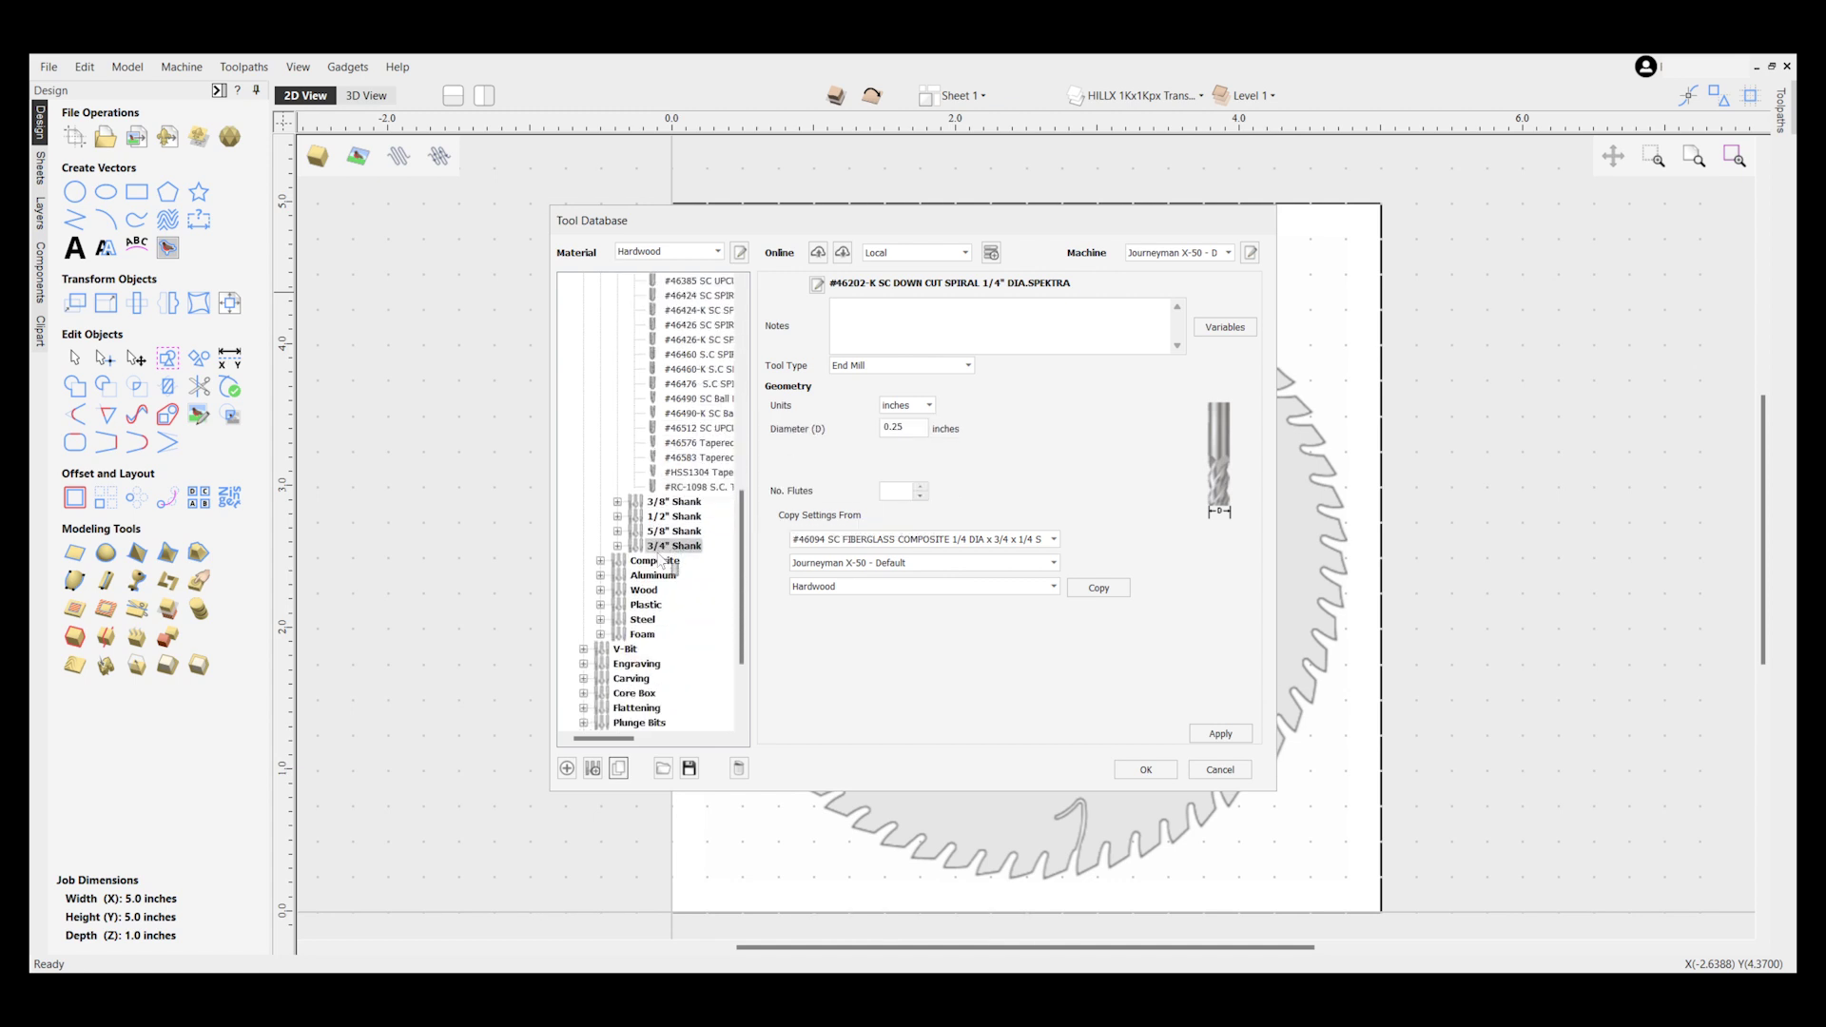
pyautogui.moveTo(602, 595); pyautogui.dragTo(646, 593)
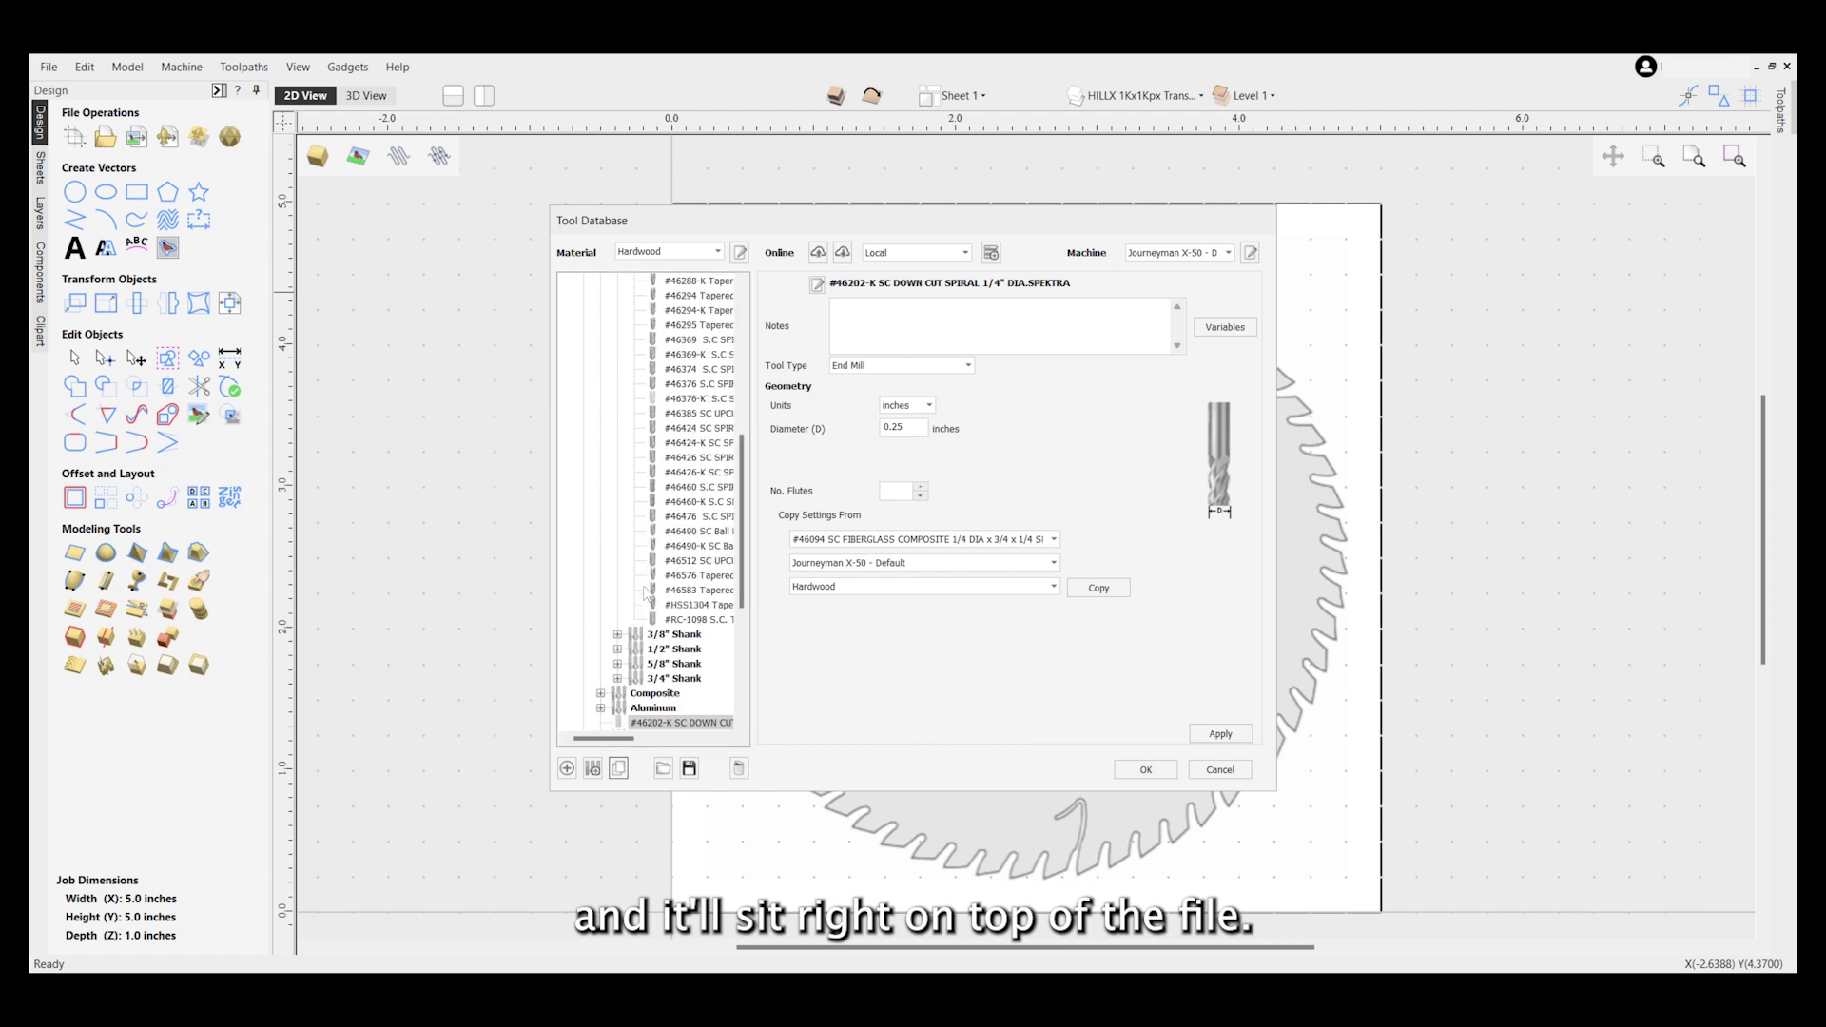
# Expand Wood > 1/4" Shank to locate the moved copy among the Wood bits.
pyautogui.scroll(-5, 643, 590)
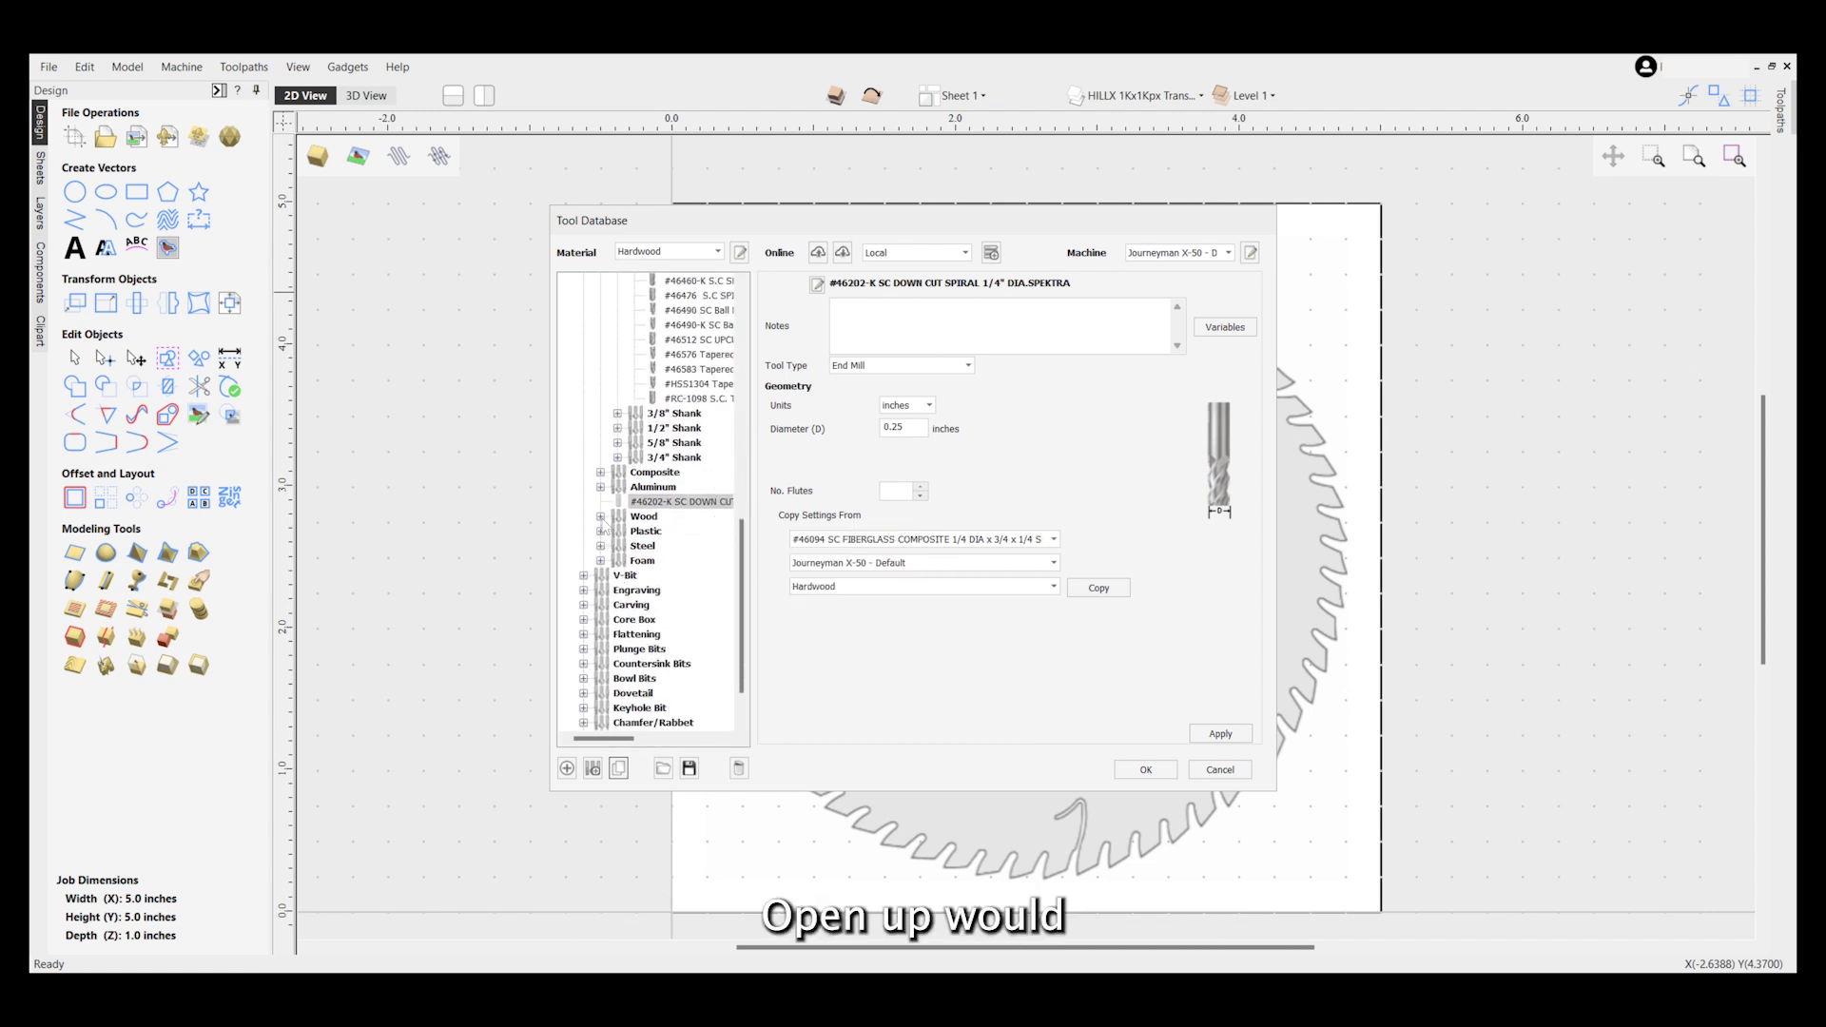
pyautogui.click(600, 517)
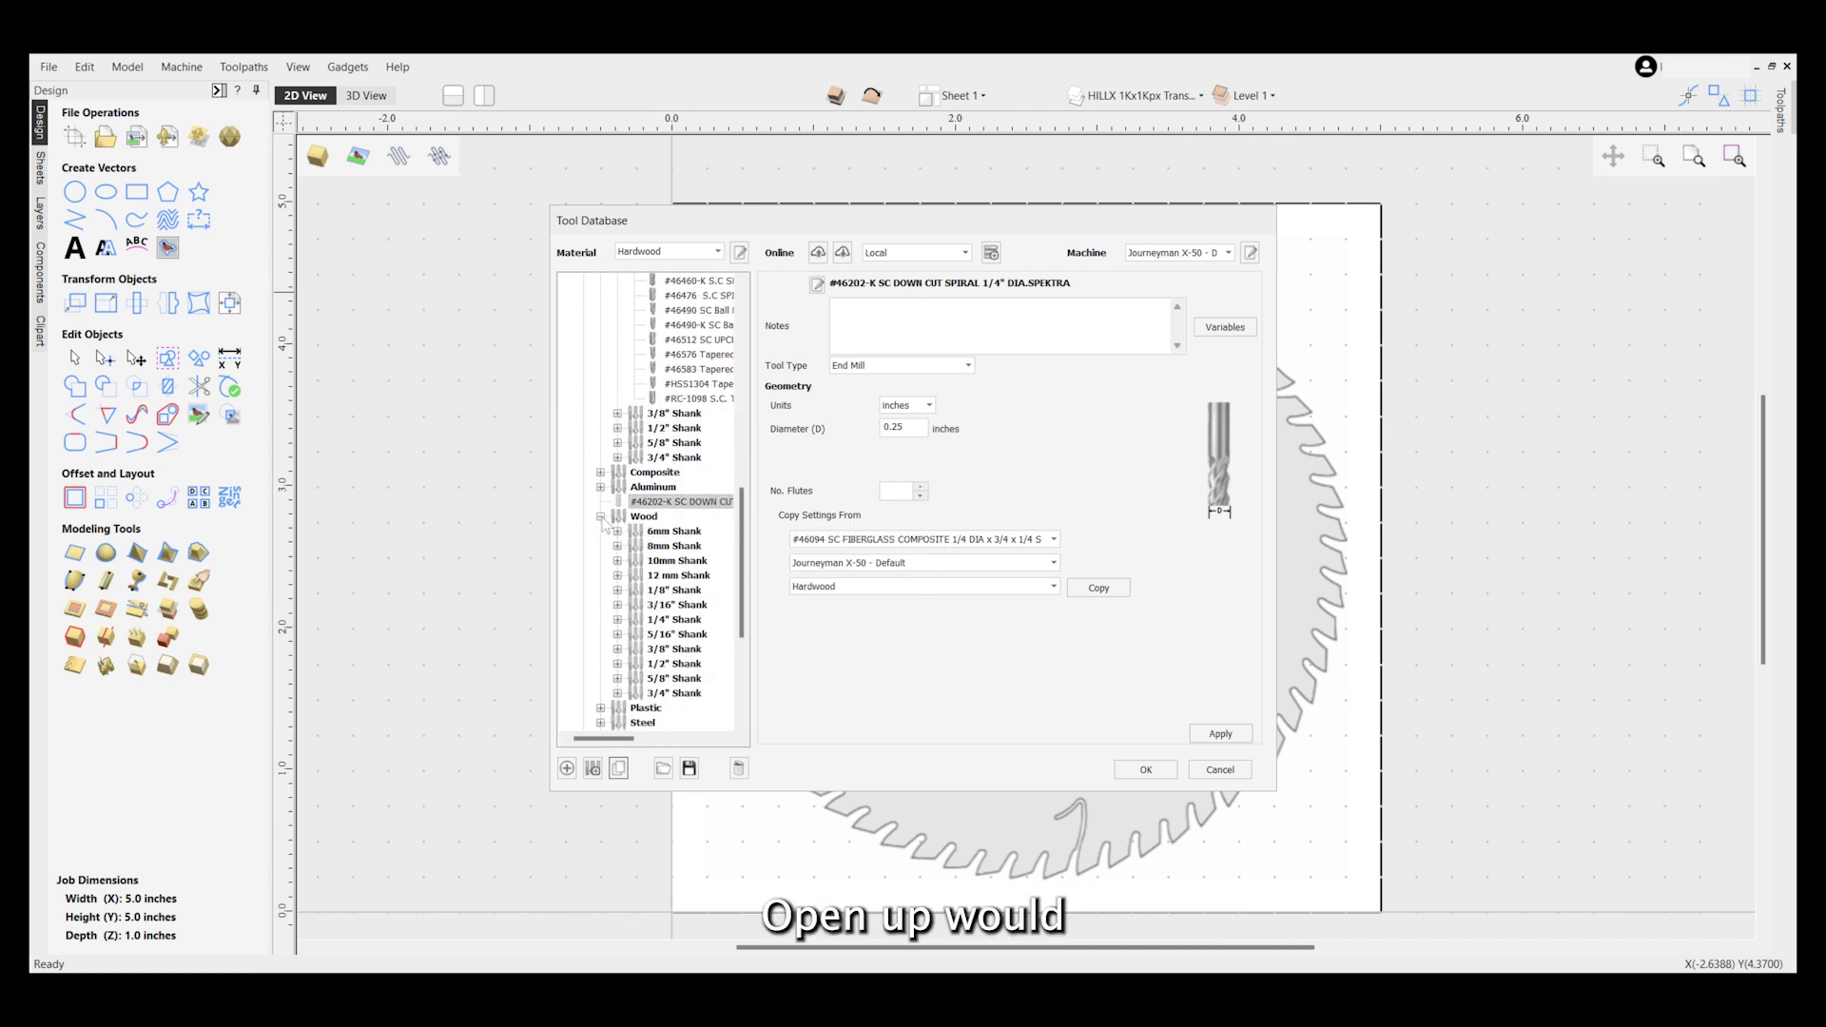
pyautogui.click(617, 621)
pyautogui.scroll(4, 747, 464)
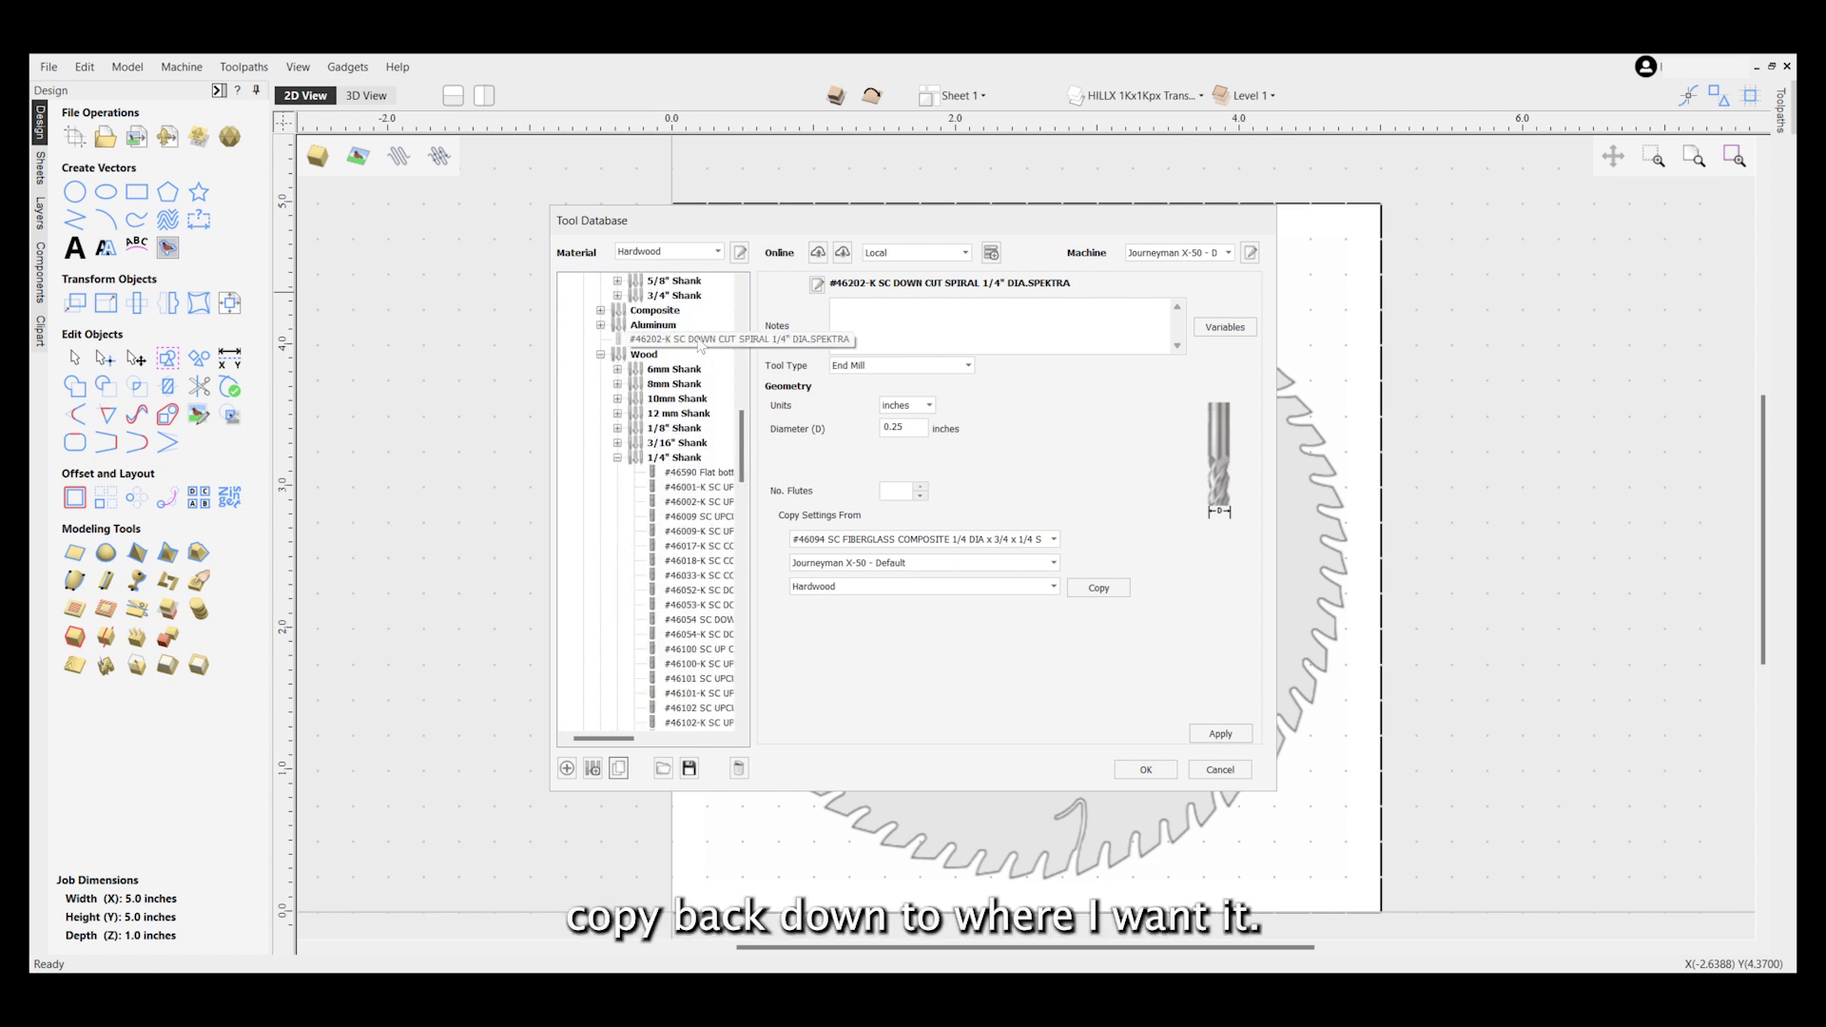
pyautogui.scroll(-4, 686, 614)
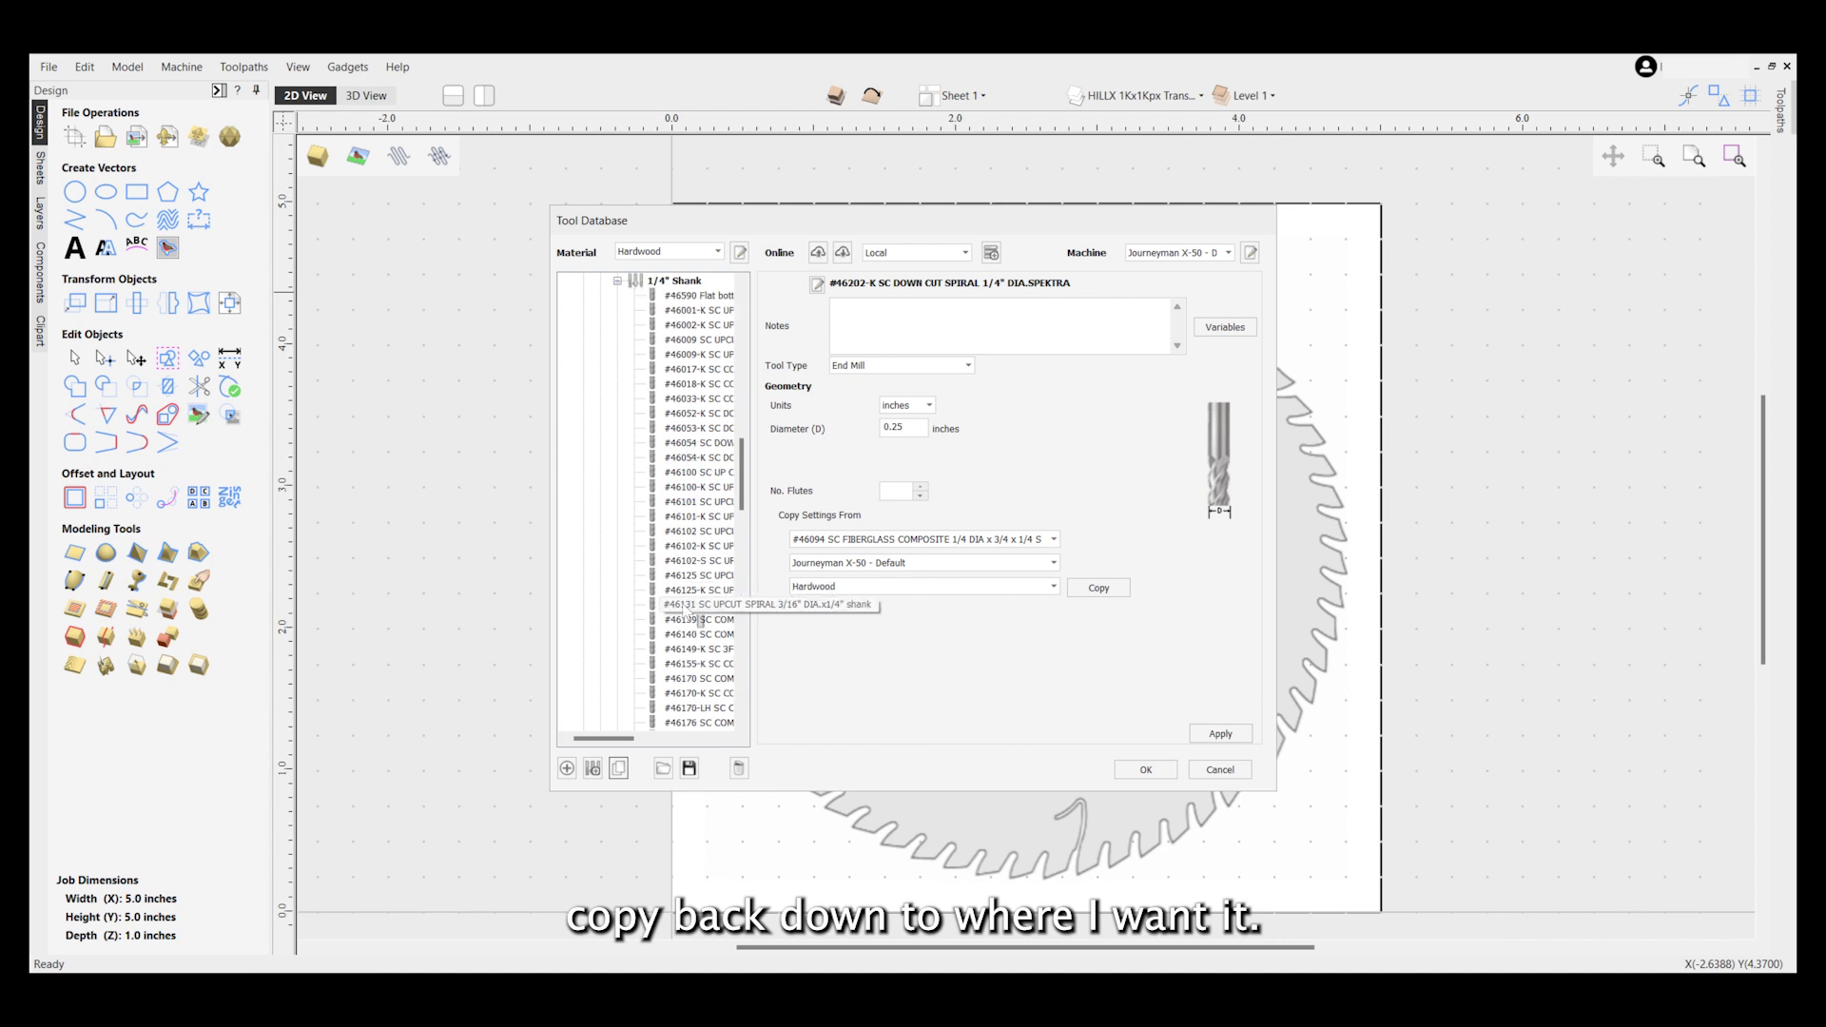
pyautogui.scroll(-4, 700, 633)
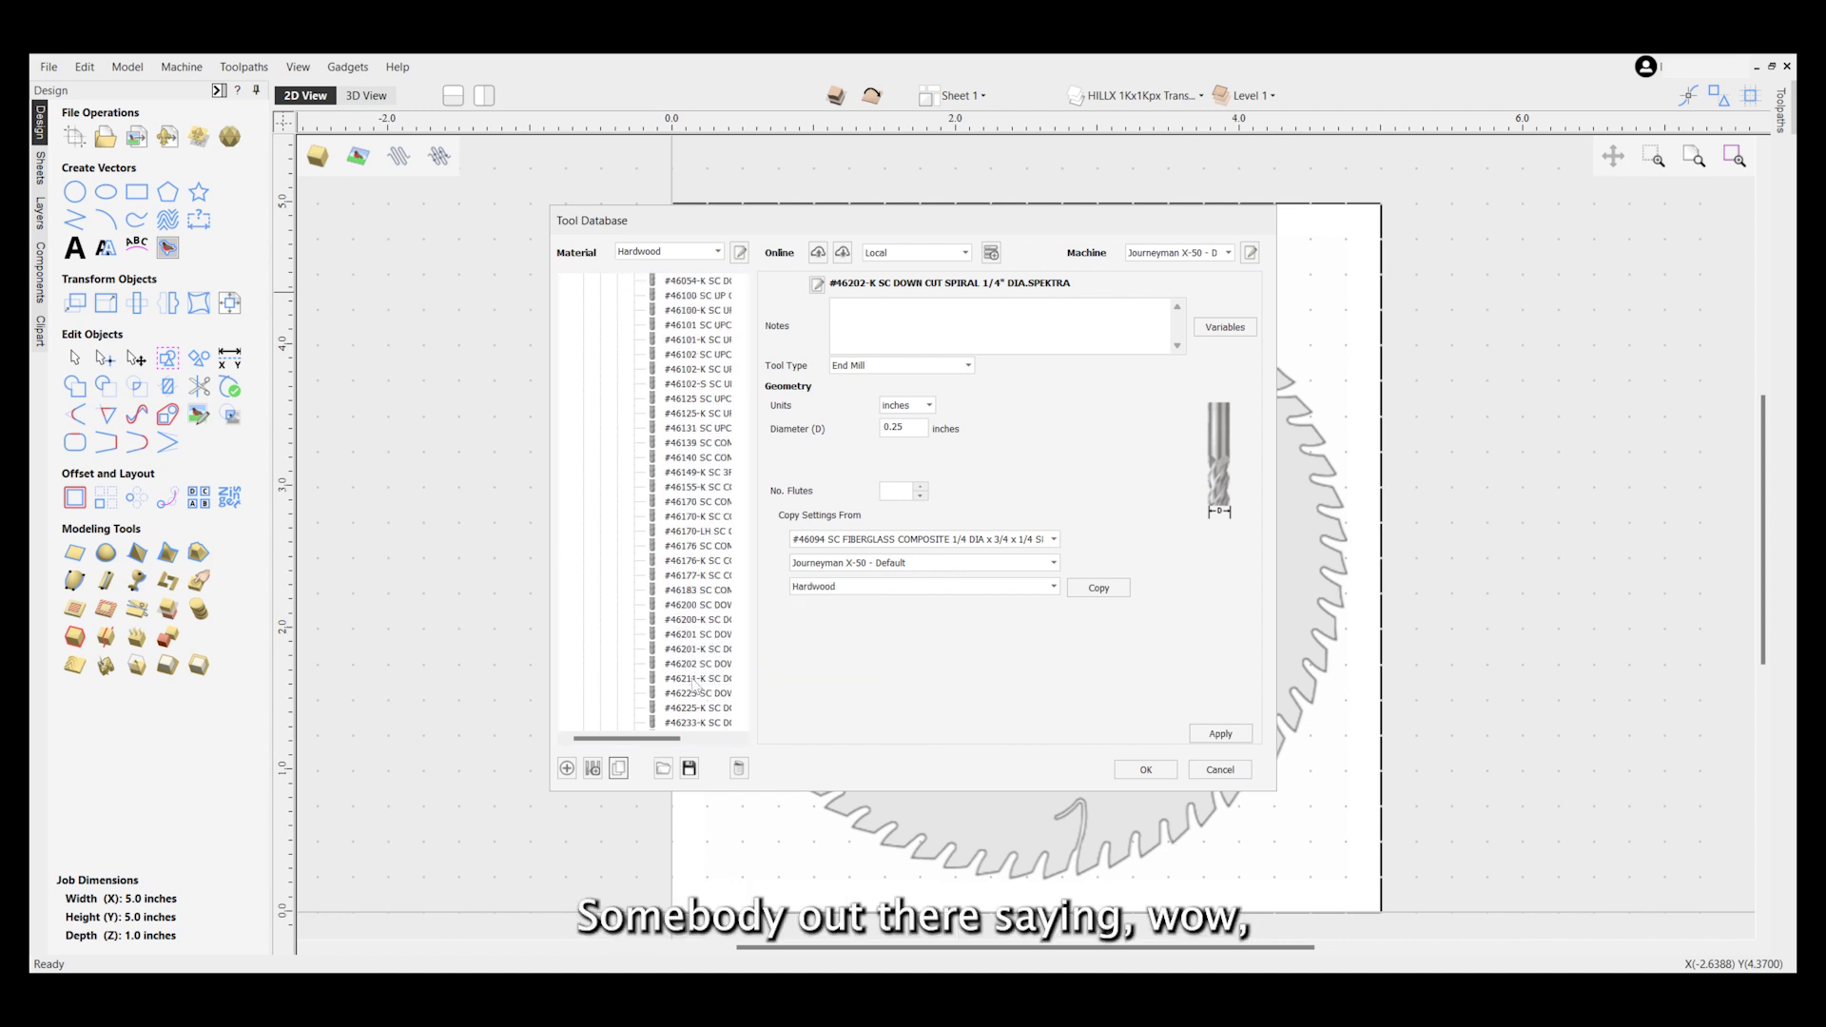
pyautogui.scroll(1, 697, 683)
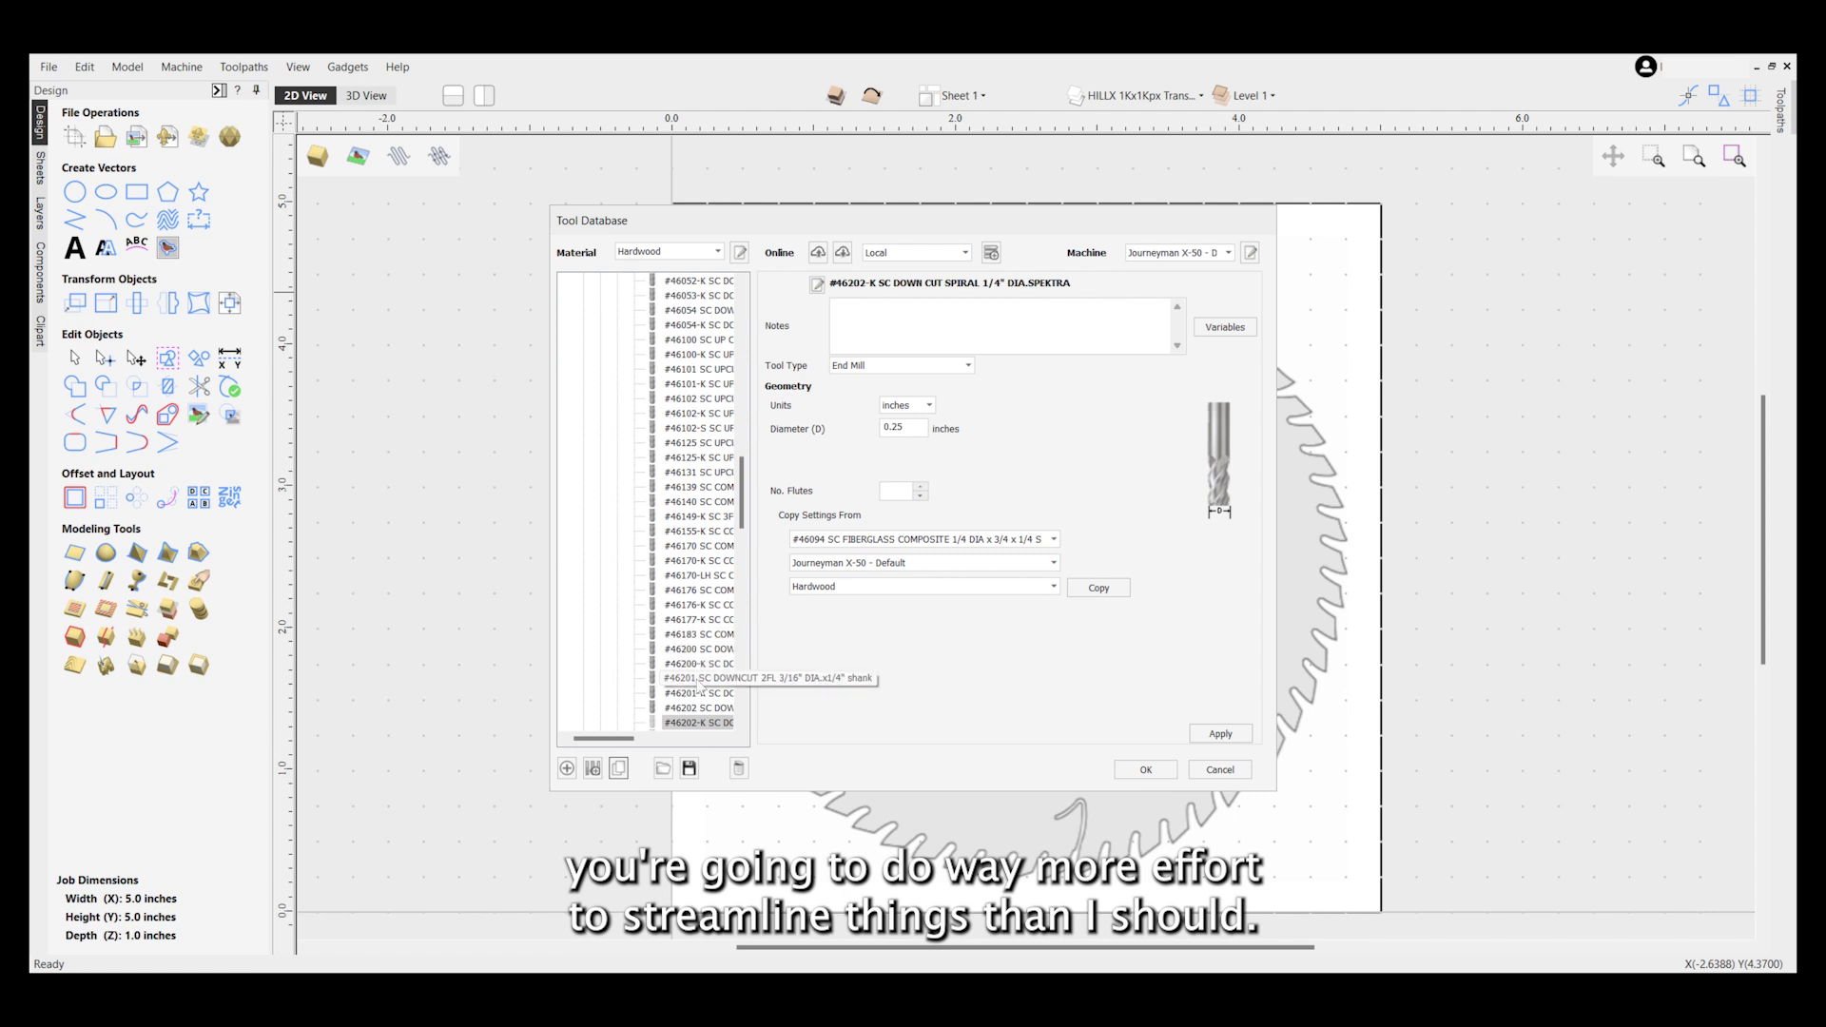
pyautogui.scroll(-2, 700, 683)
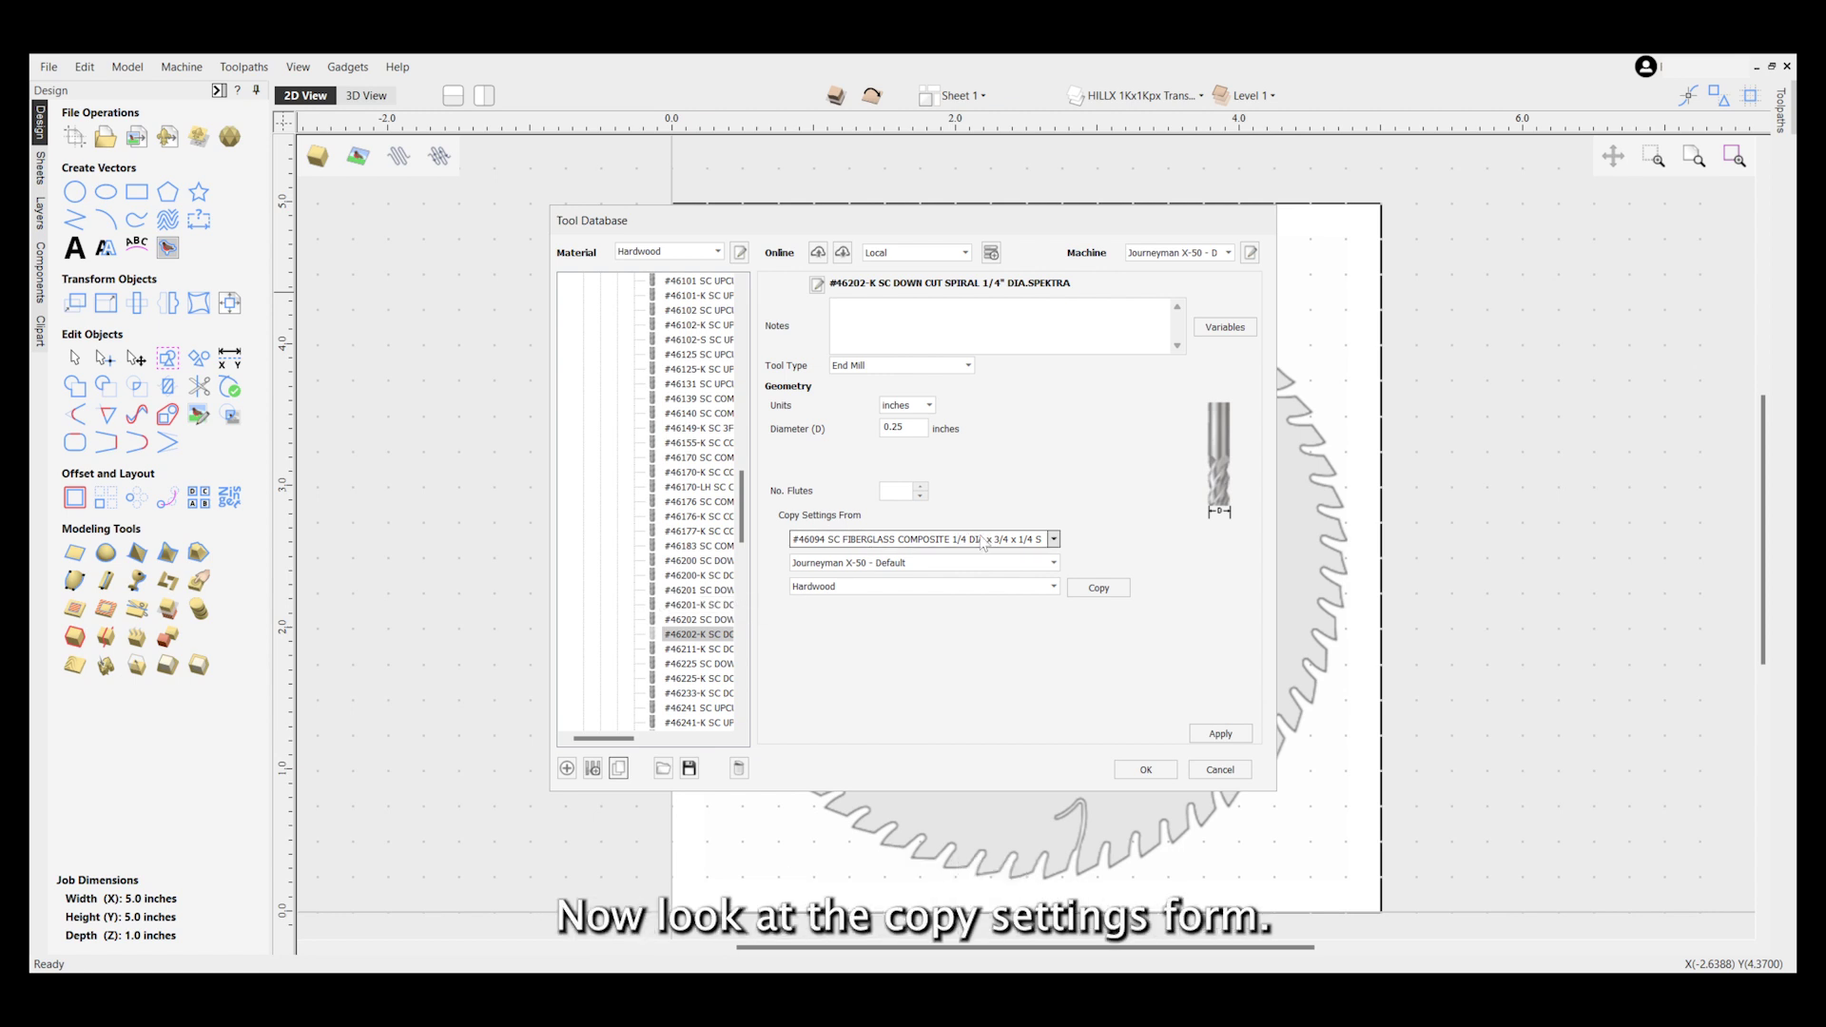
# Copy settings from #46202-K onto the bit, apply, and close the database with OK.
pyautogui.click(1055, 540)
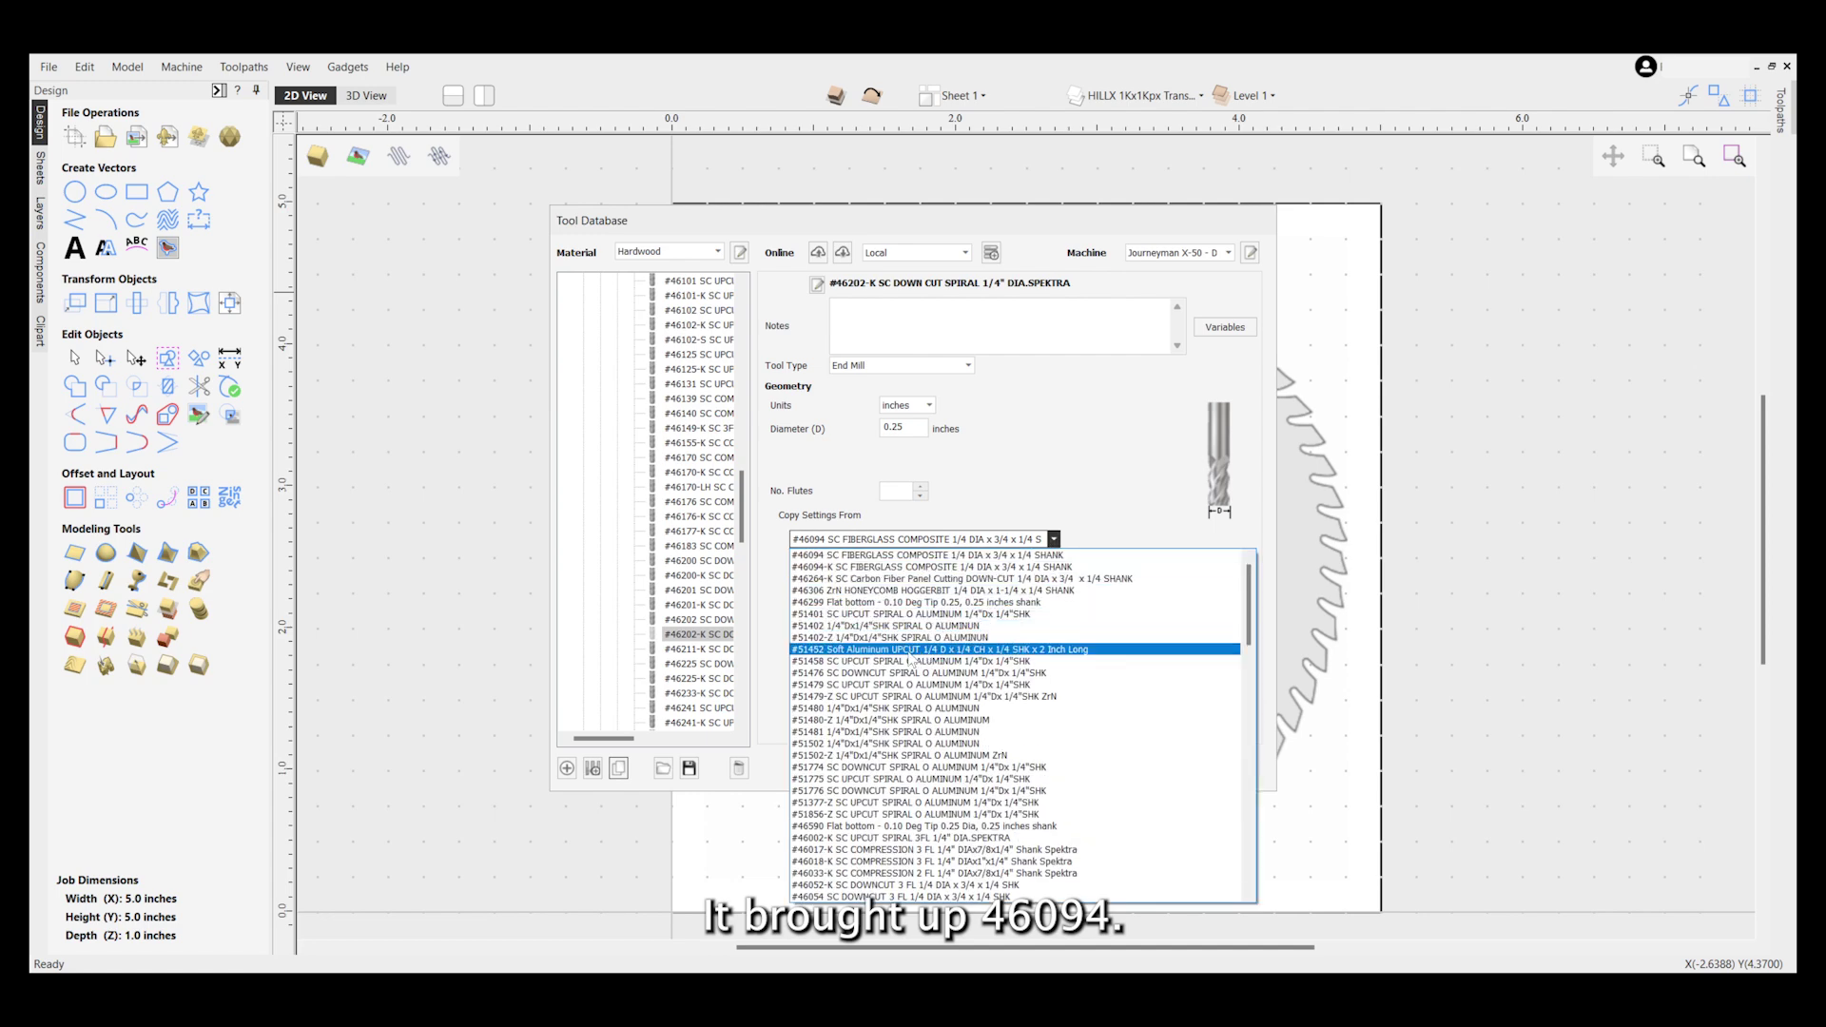
pyautogui.scroll(-8, 904, 666)
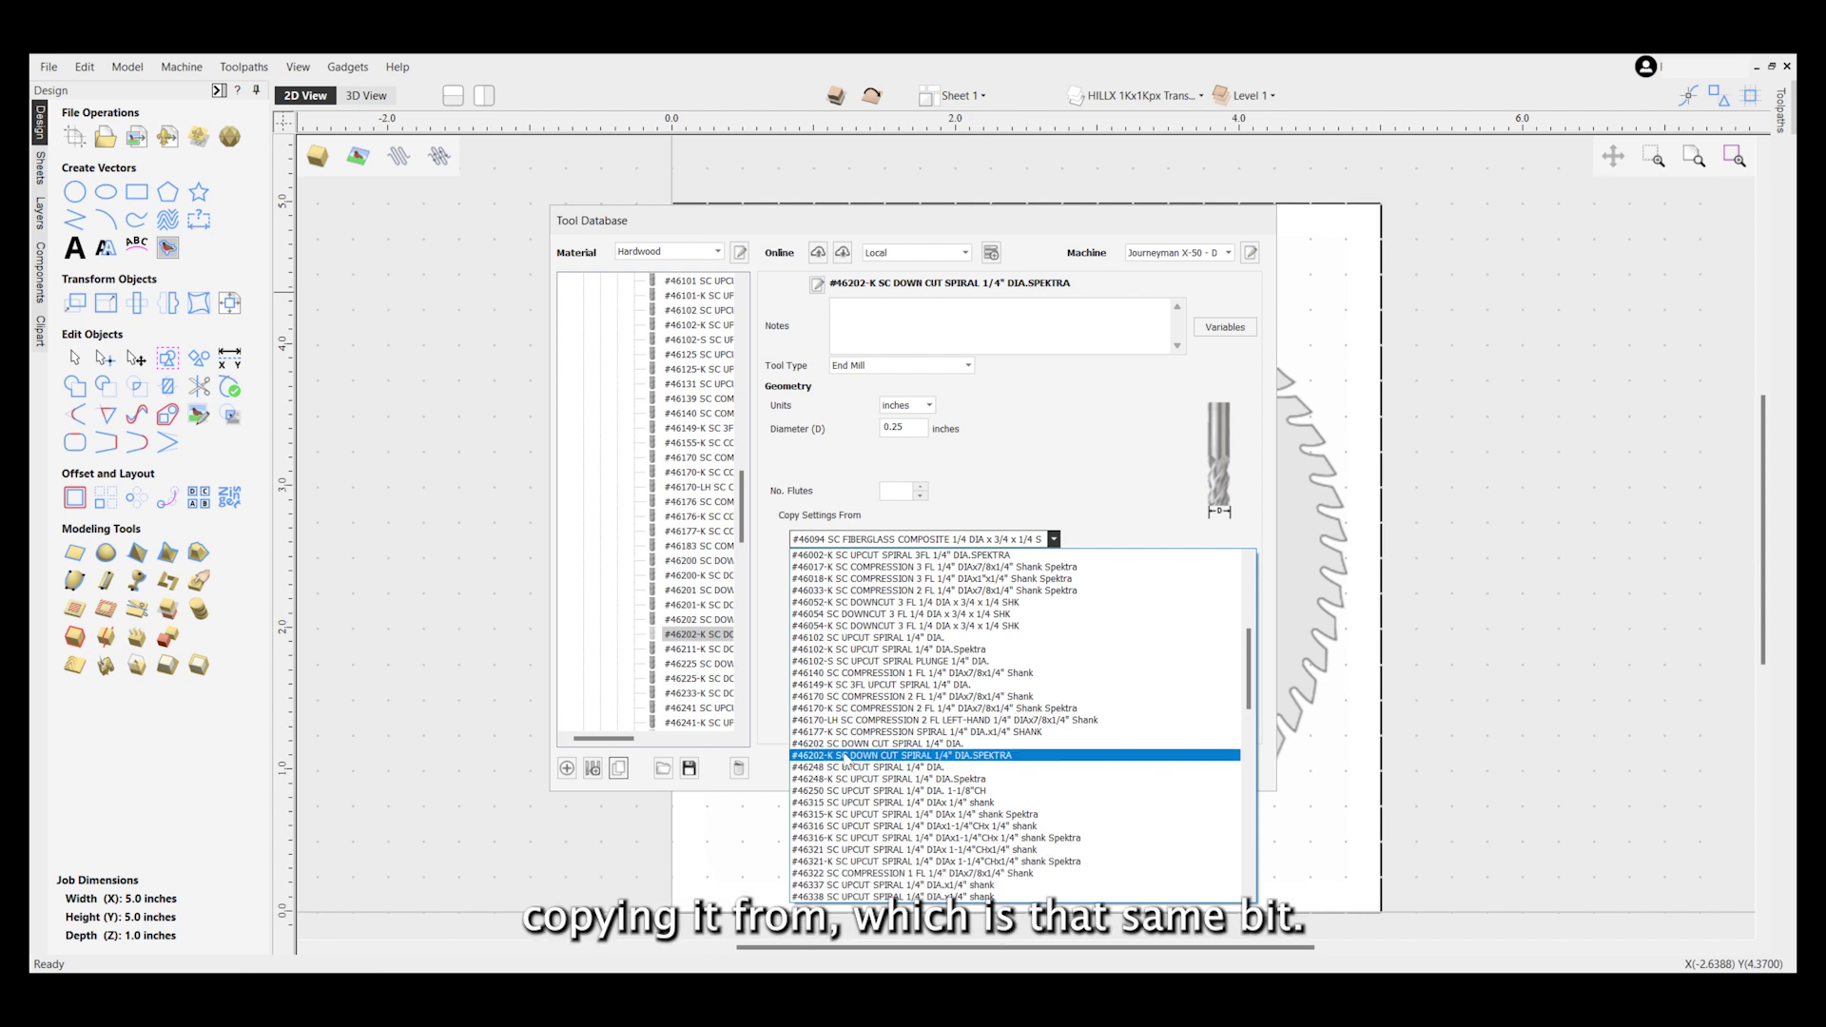
pyautogui.click(846, 756)
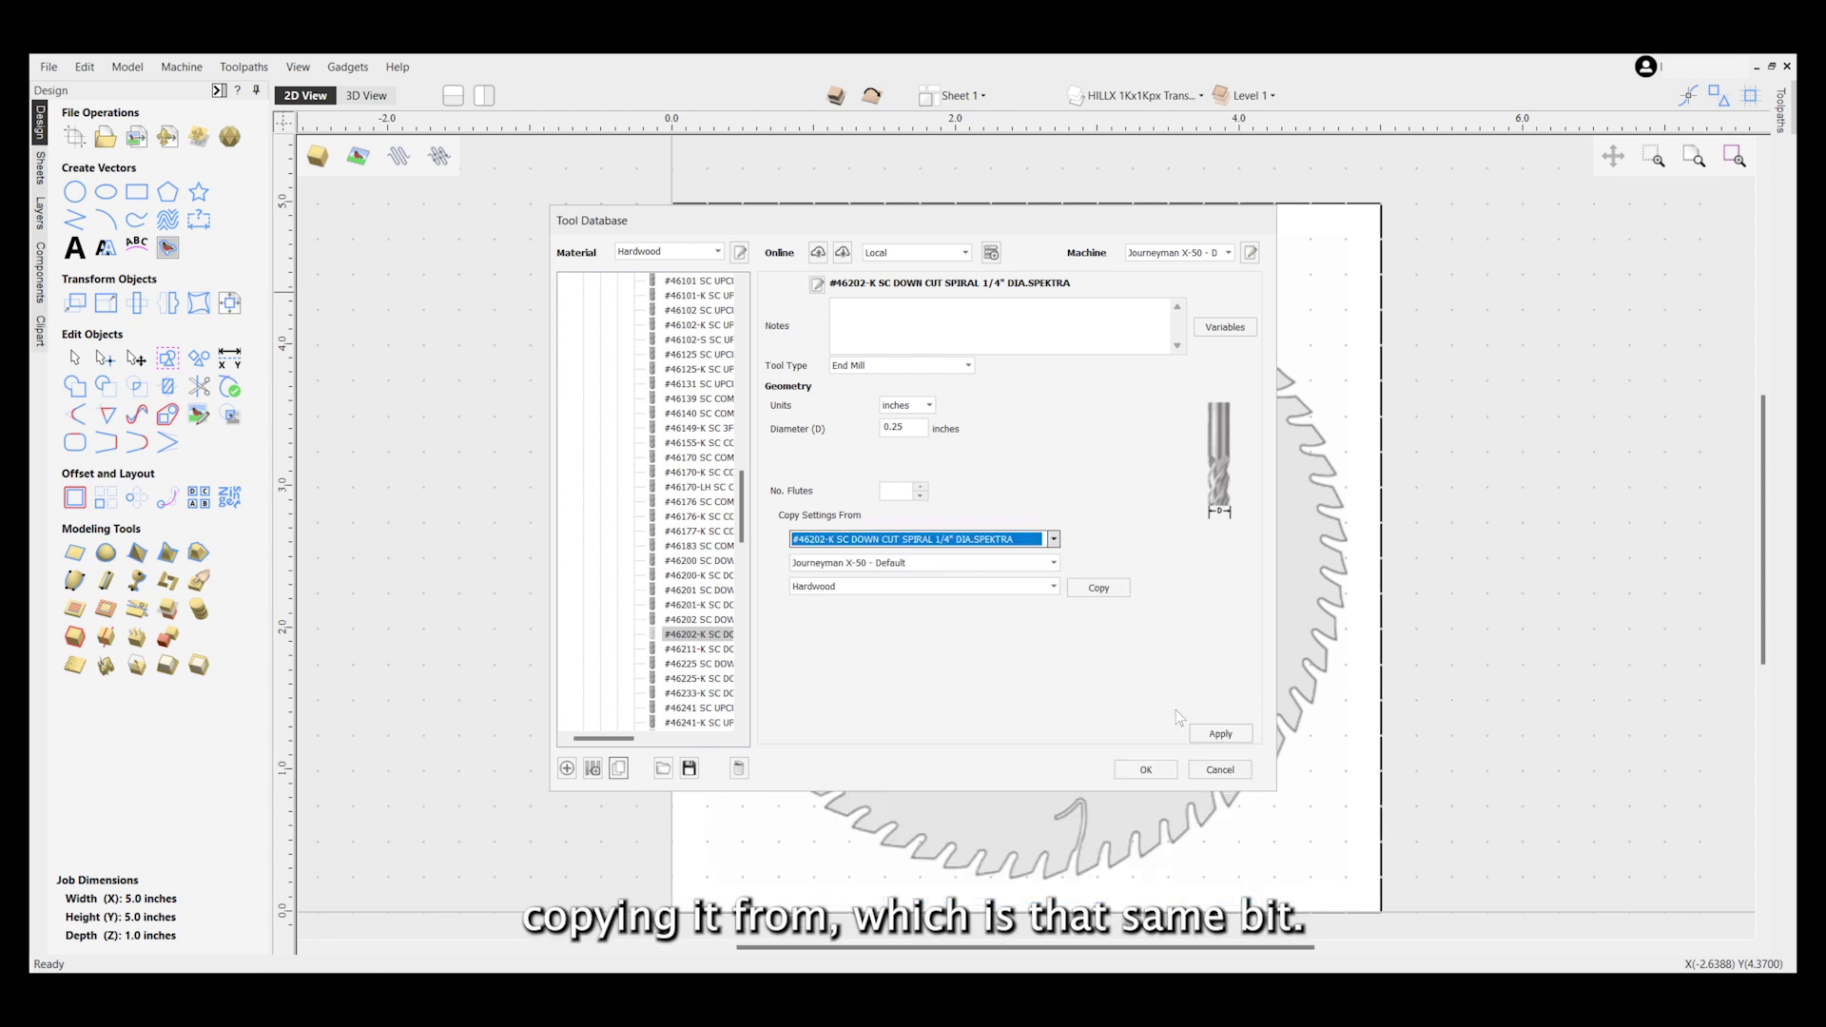
pyautogui.click(1217, 733)
pyautogui.click(1146, 769)
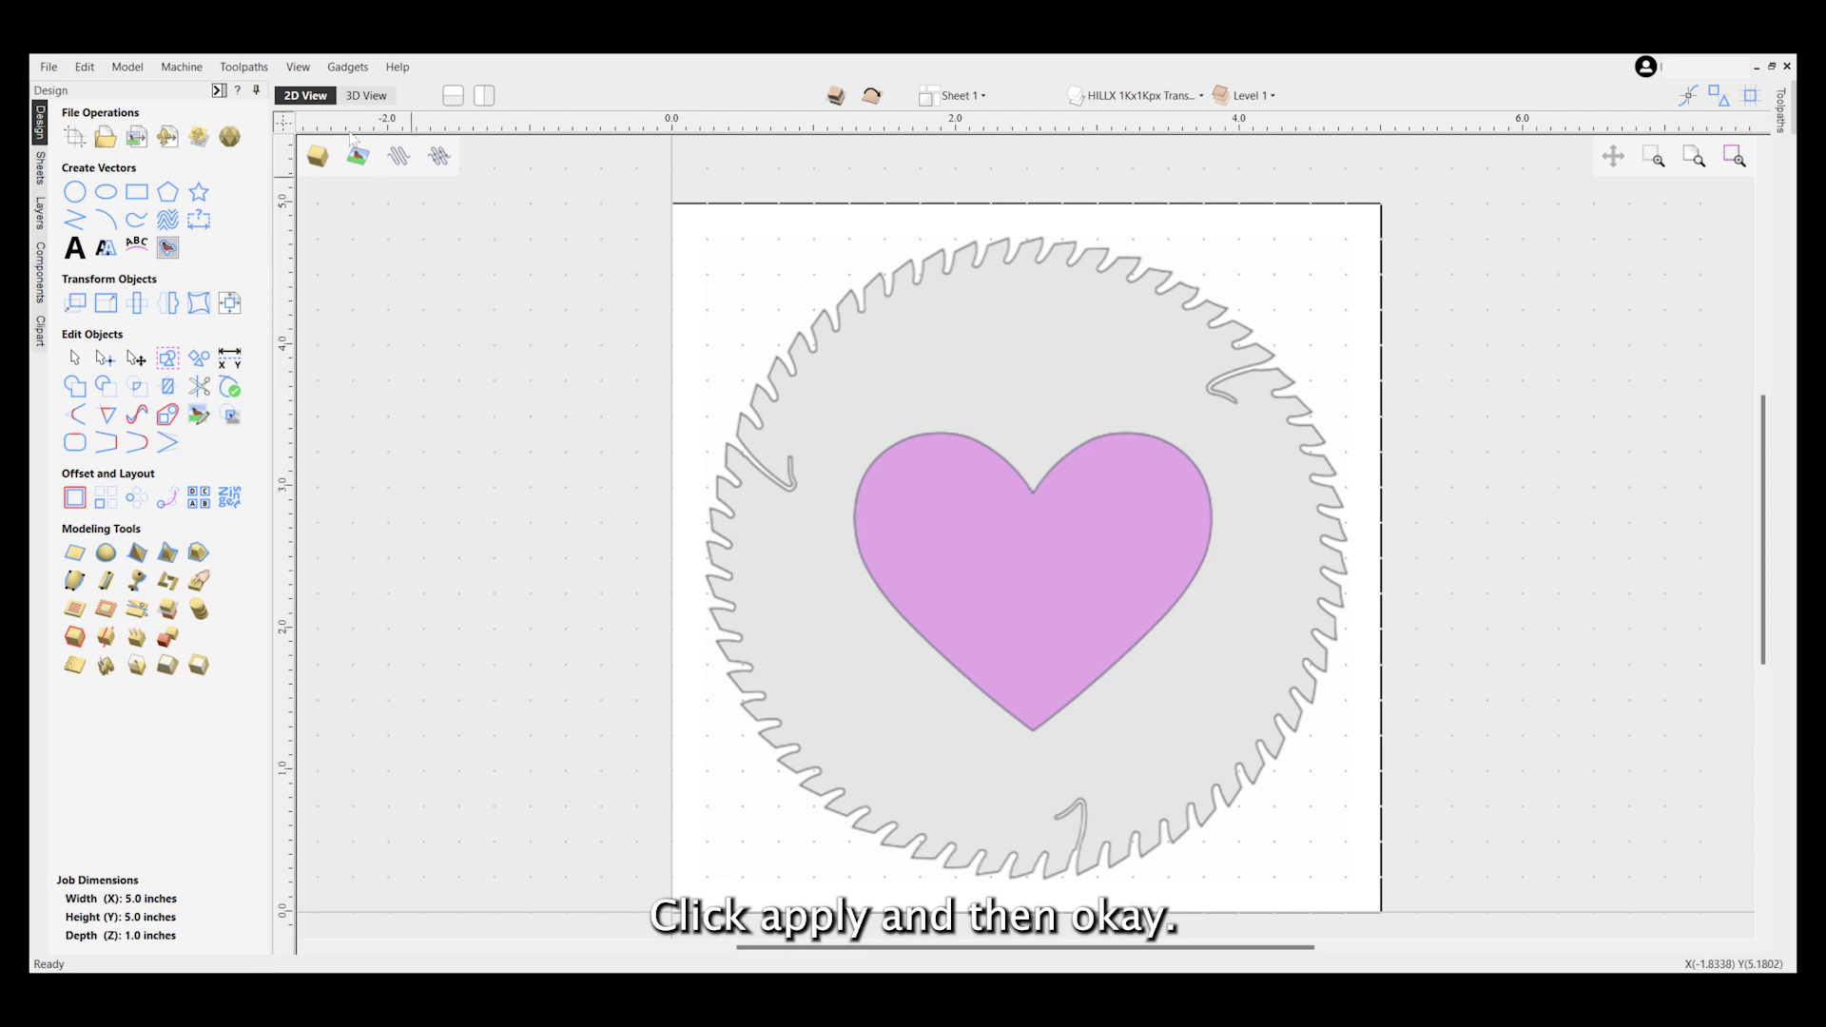
# Reopen the Tool Database from Toolpaths and select the Favoritos! #46376-K bit.
pyautogui.click(243, 67)
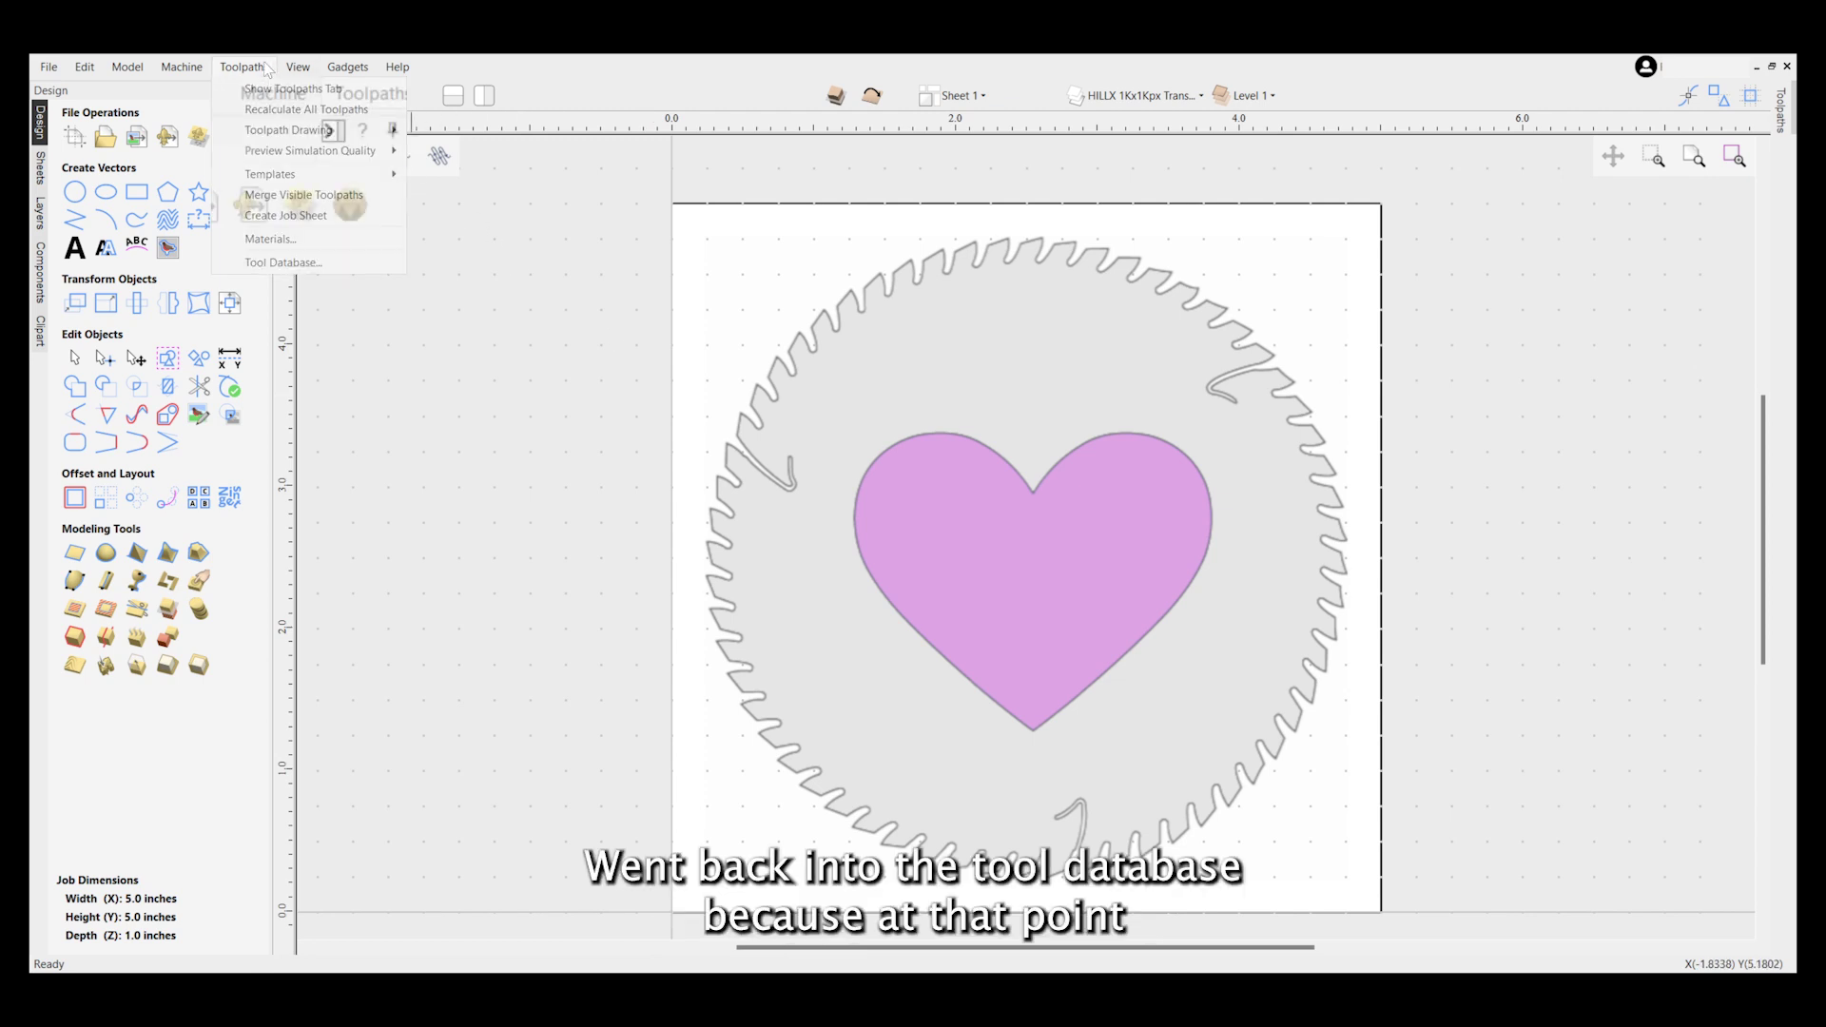
pyautogui.click(280, 262)
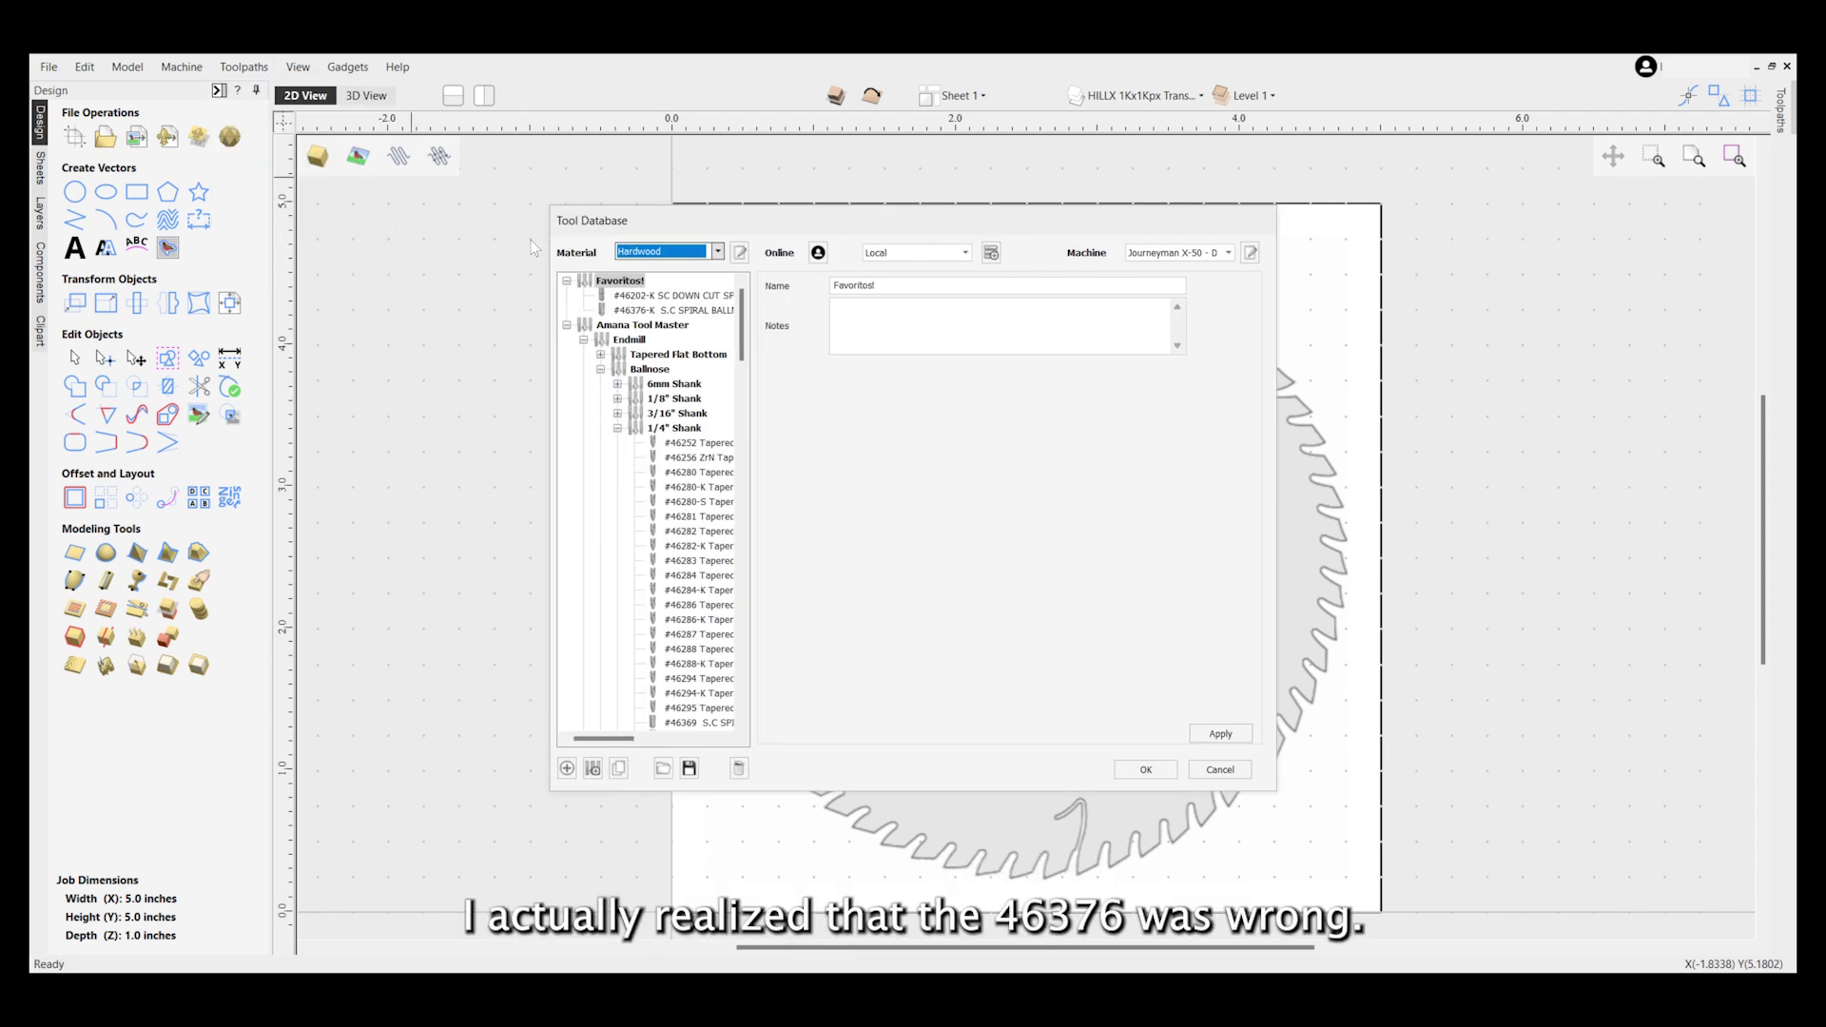
pyautogui.click(671, 310)
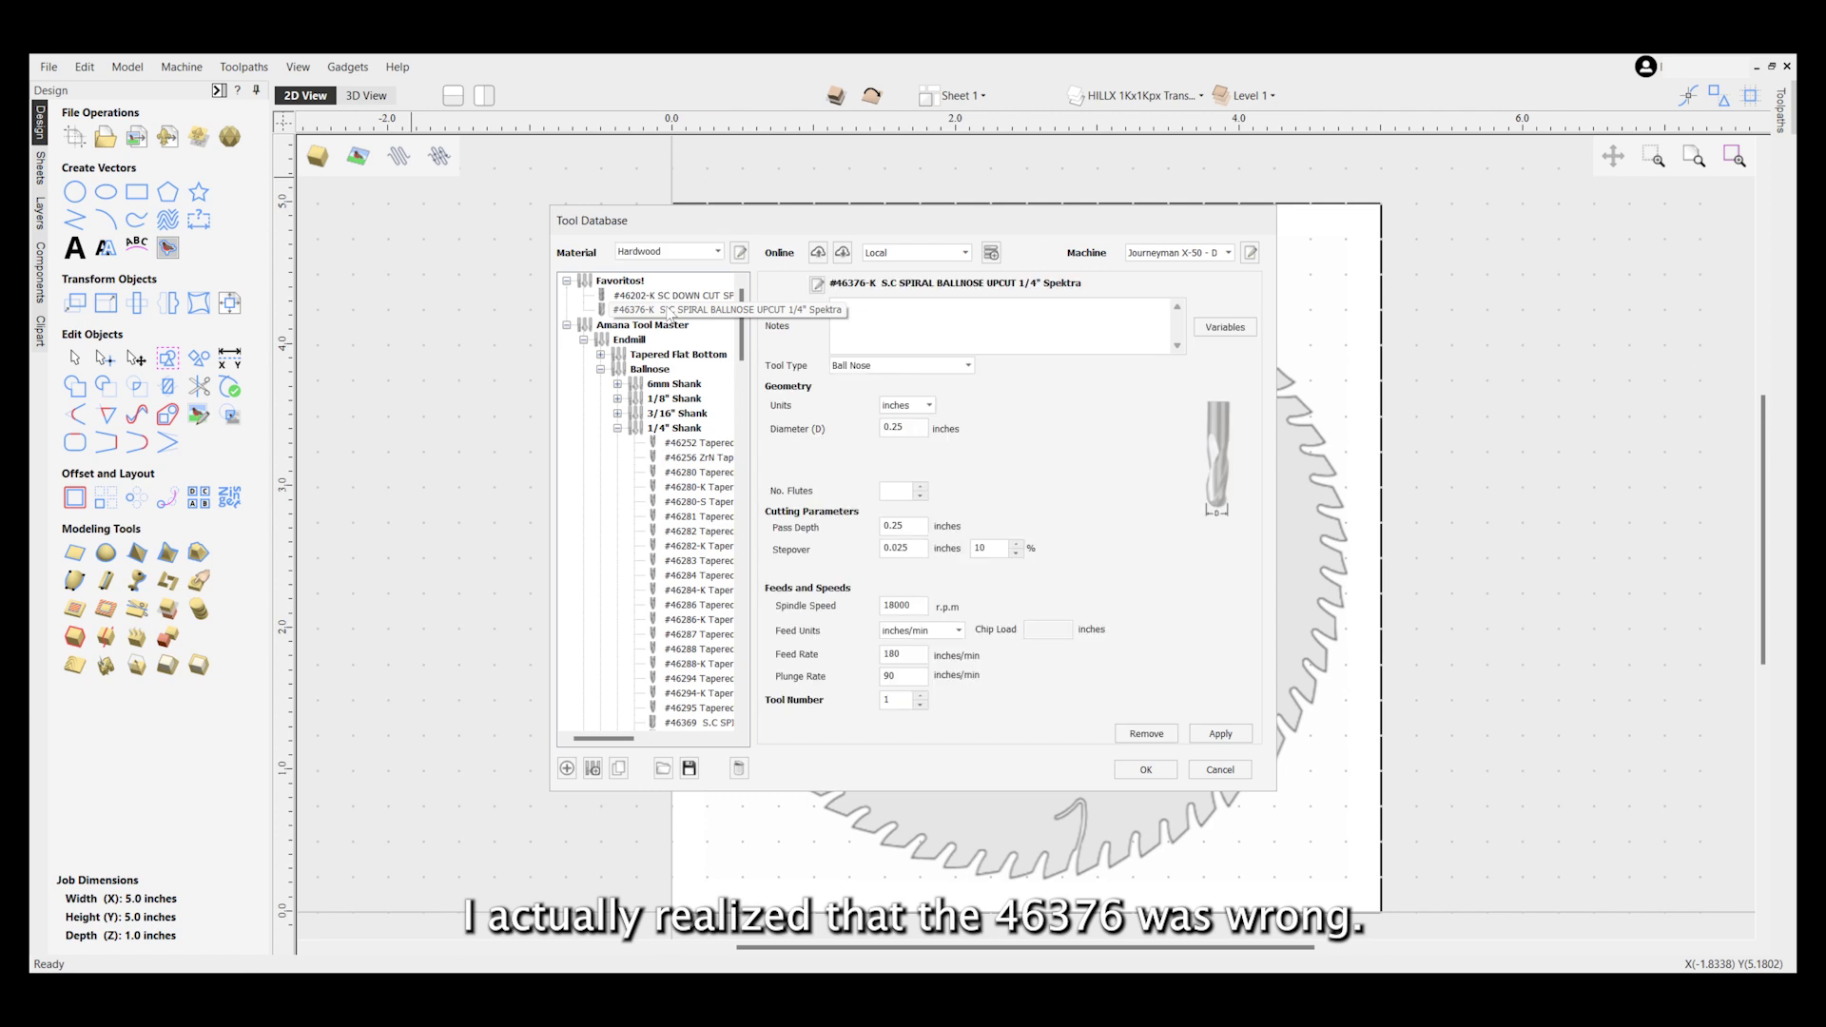
# Copy settings from #46376-K Spektra onto the bit, apply, and close with OK.
pyautogui.scroll(-5, 680, 428)
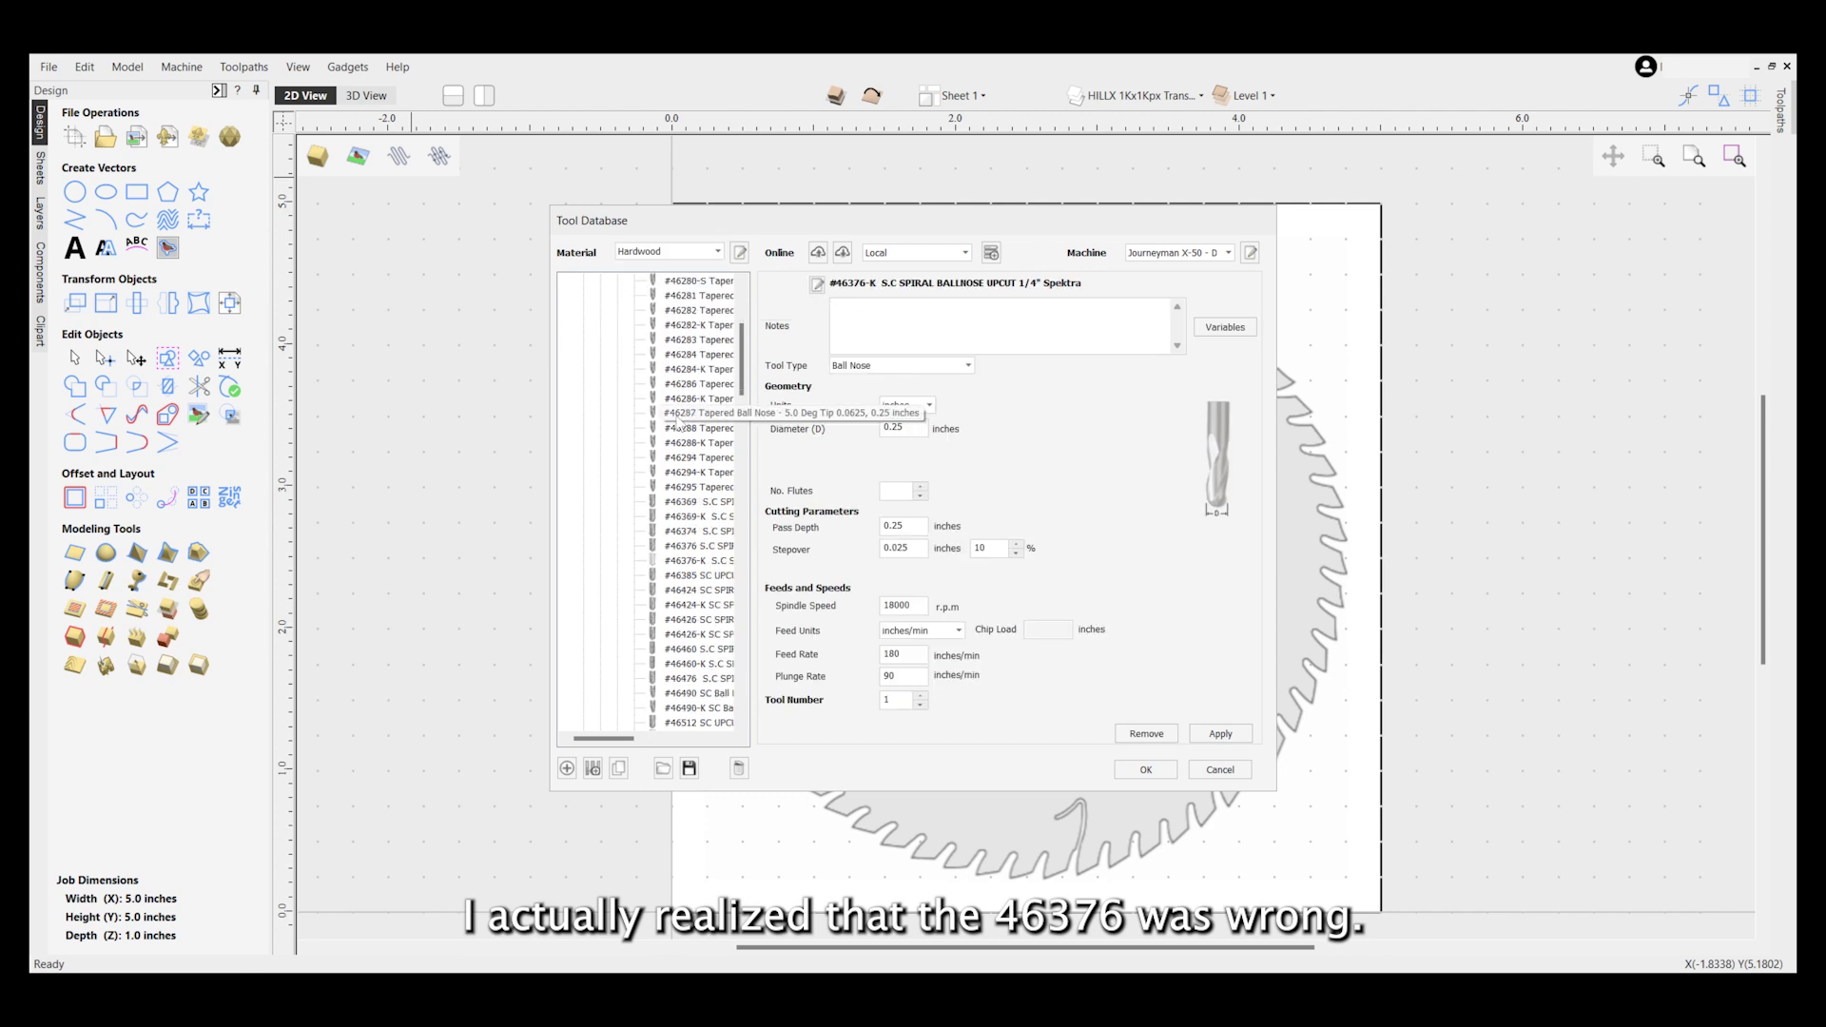
pyautogui.click(700, 564)
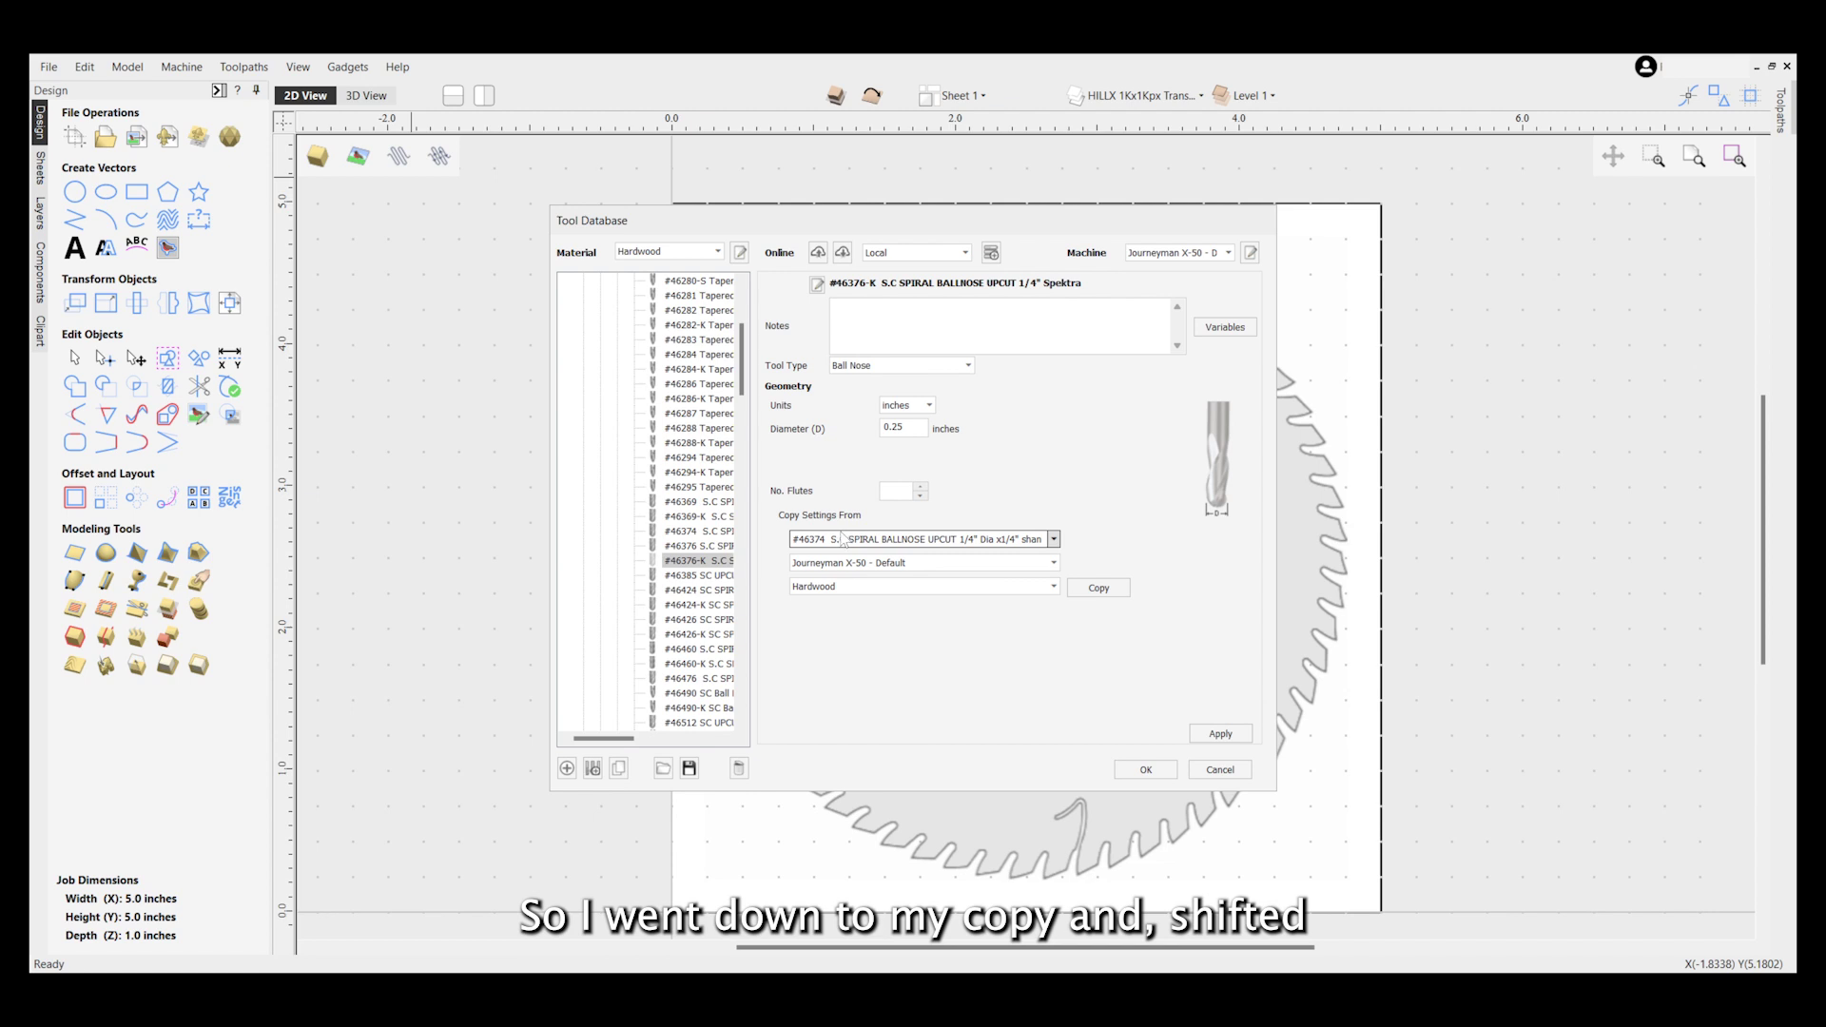
pyautogui.click(1054, 539)
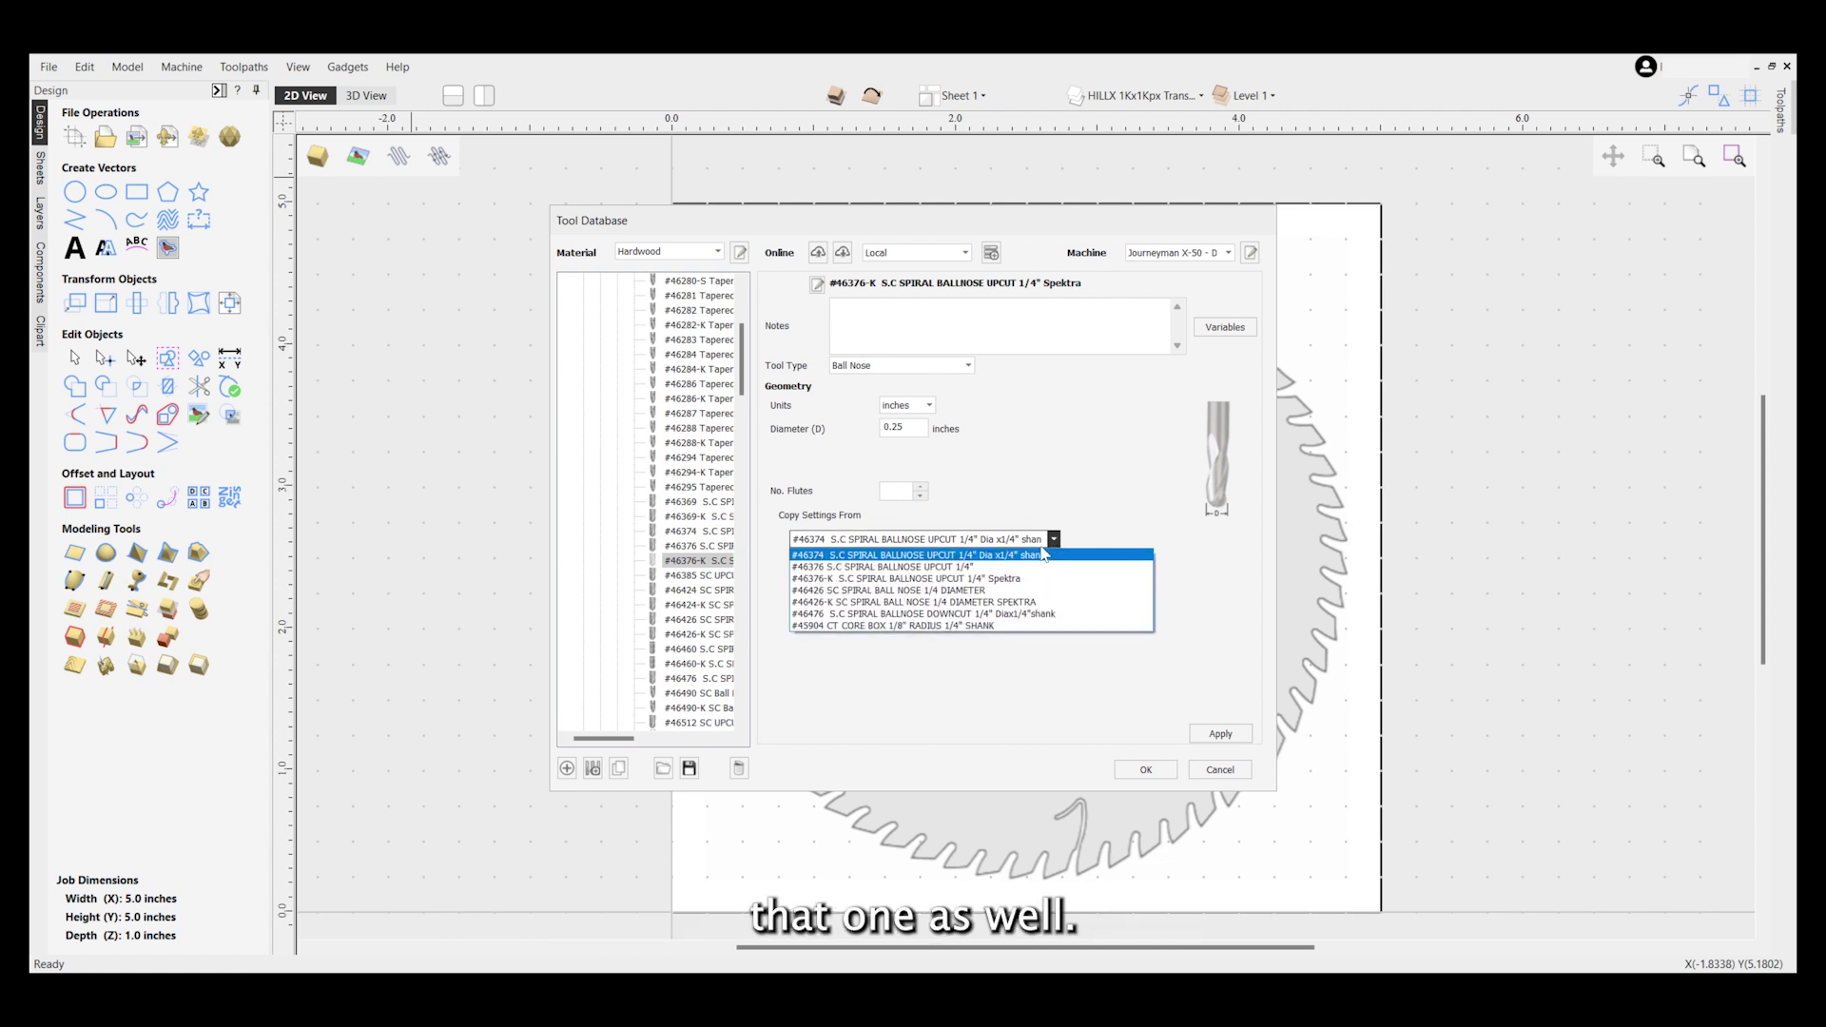
pyautogui.click(965, 578)
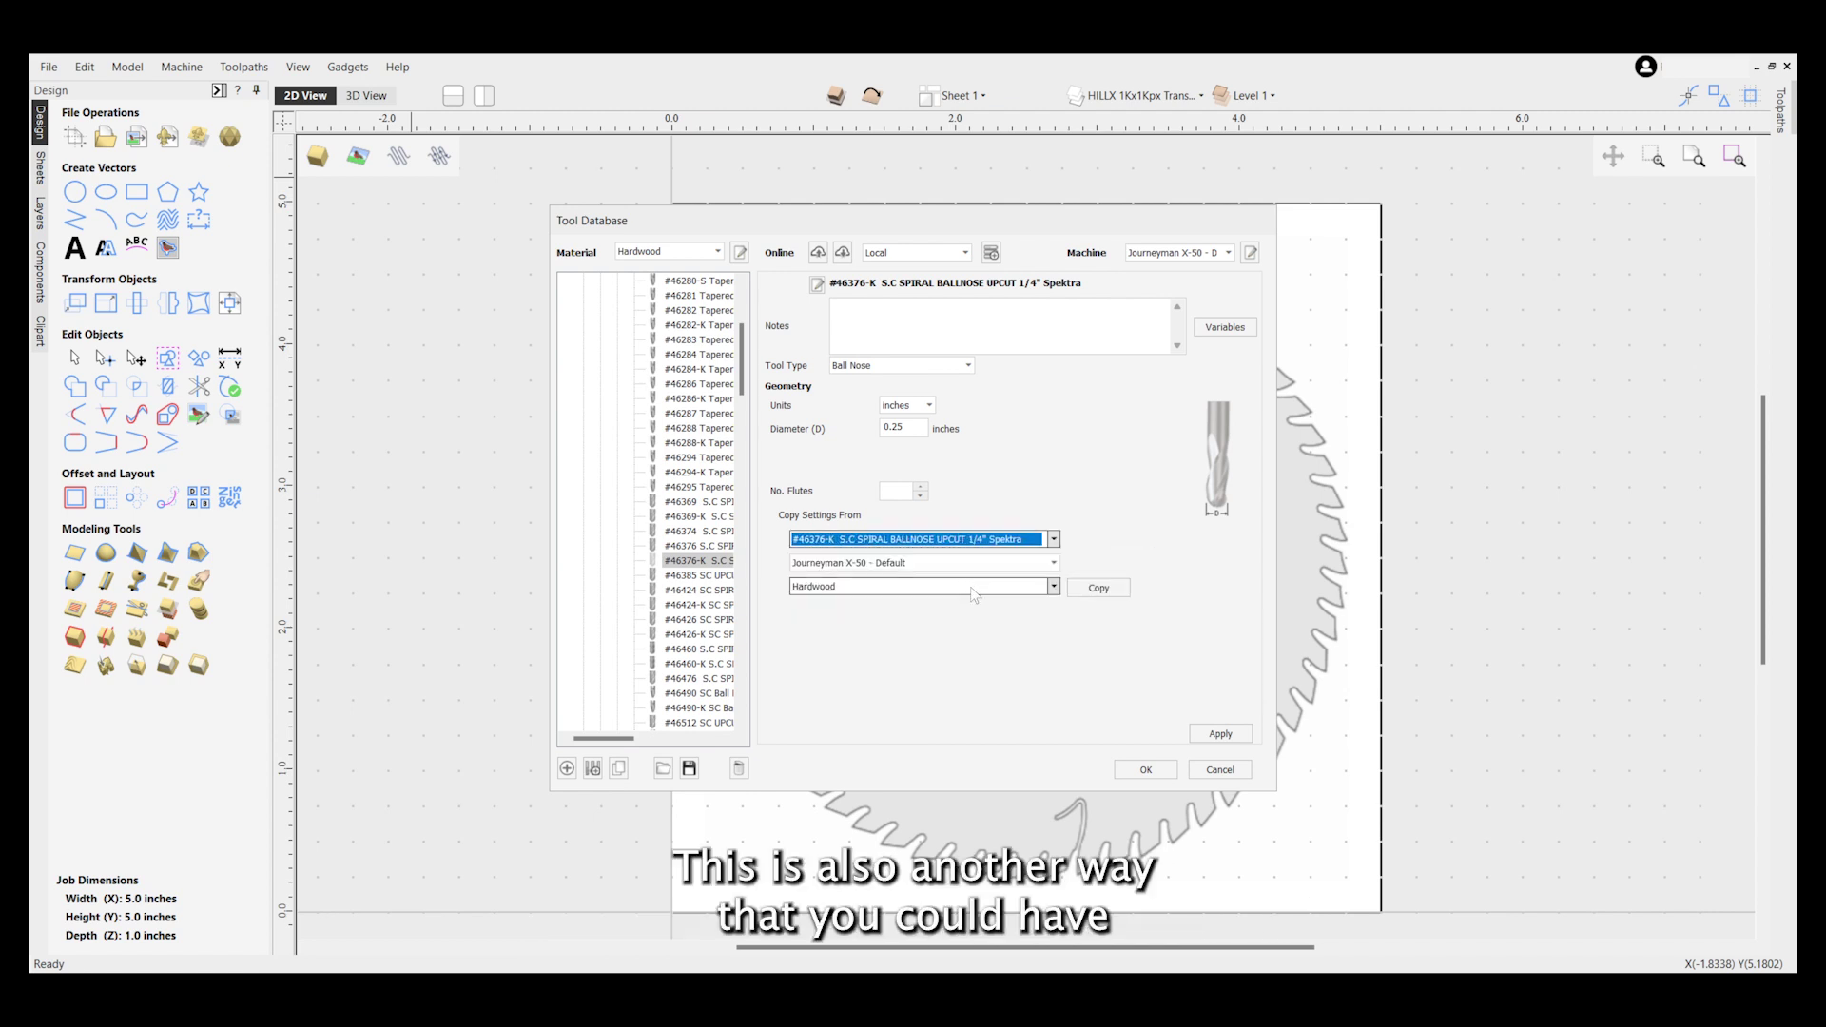
pyautogui.click(1203, 735)
pyautogui.click(1145, 769)
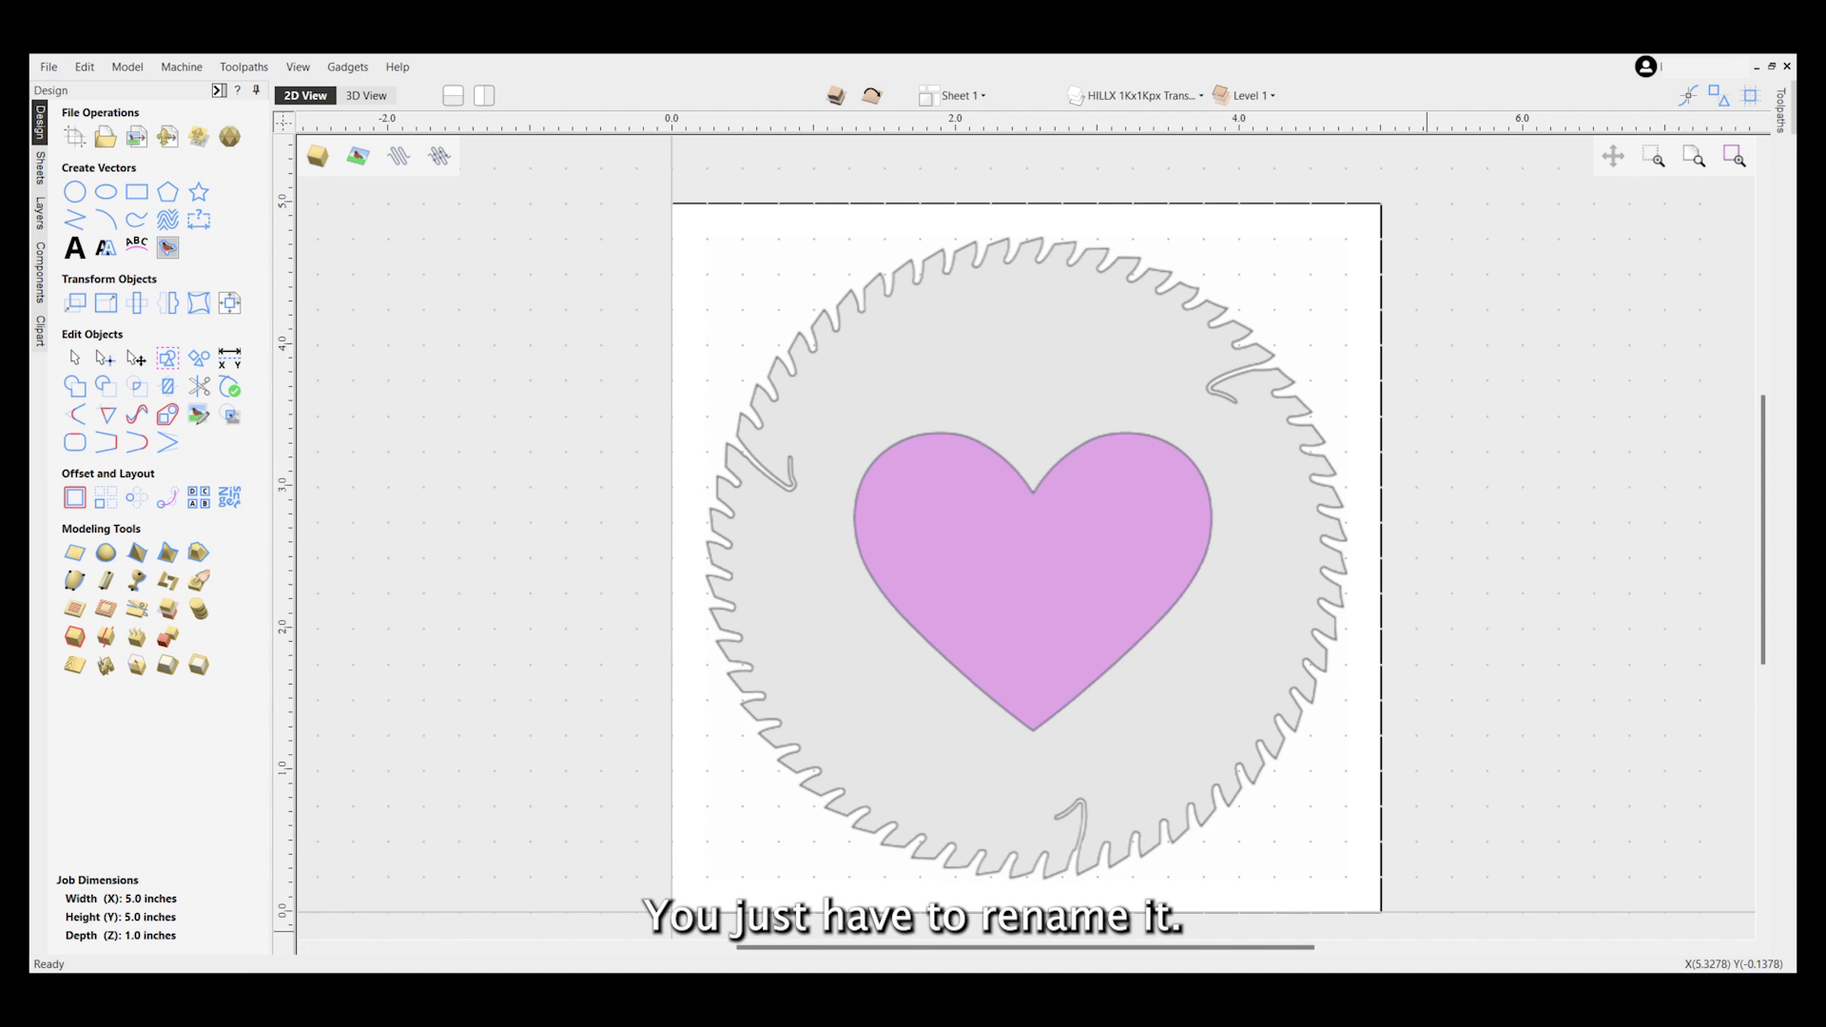
# Reopen the Tool Database from the Toolpaths panel and collapse Ballnose to reach the Wood bits.
pyautogui.click(1780, 110)
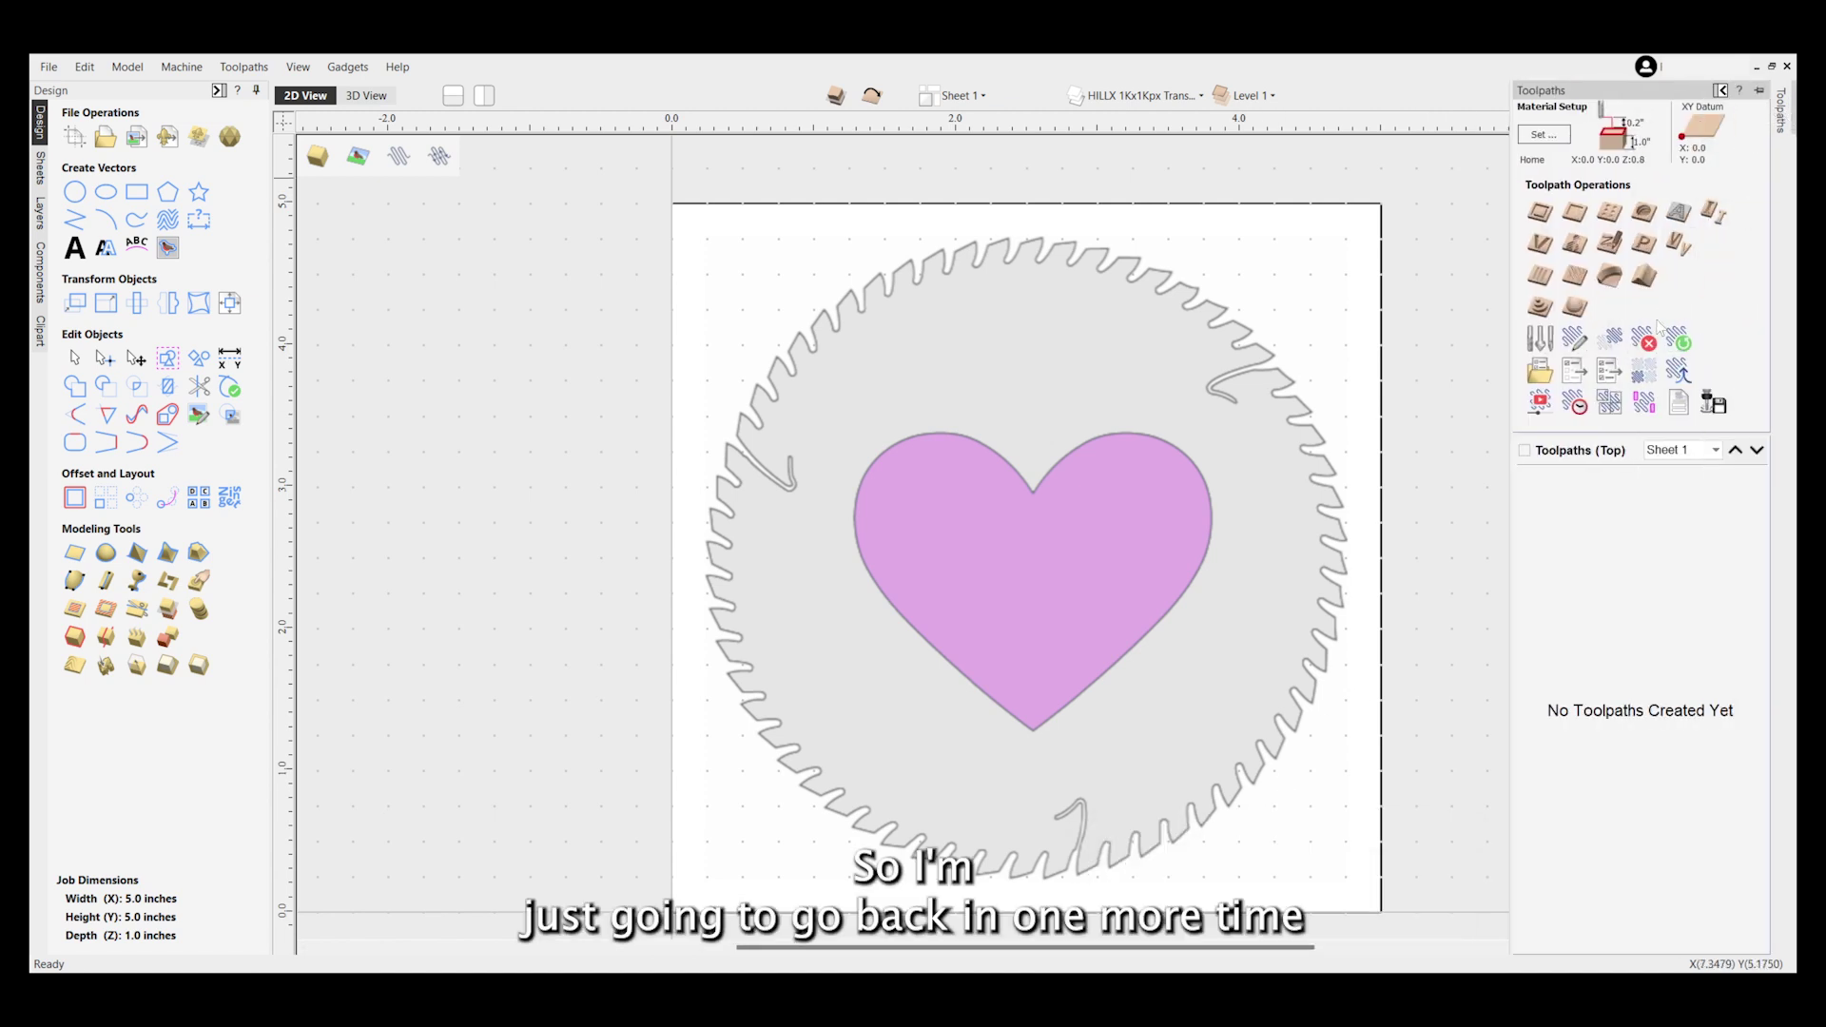
pyautogui.click(1540, 340)
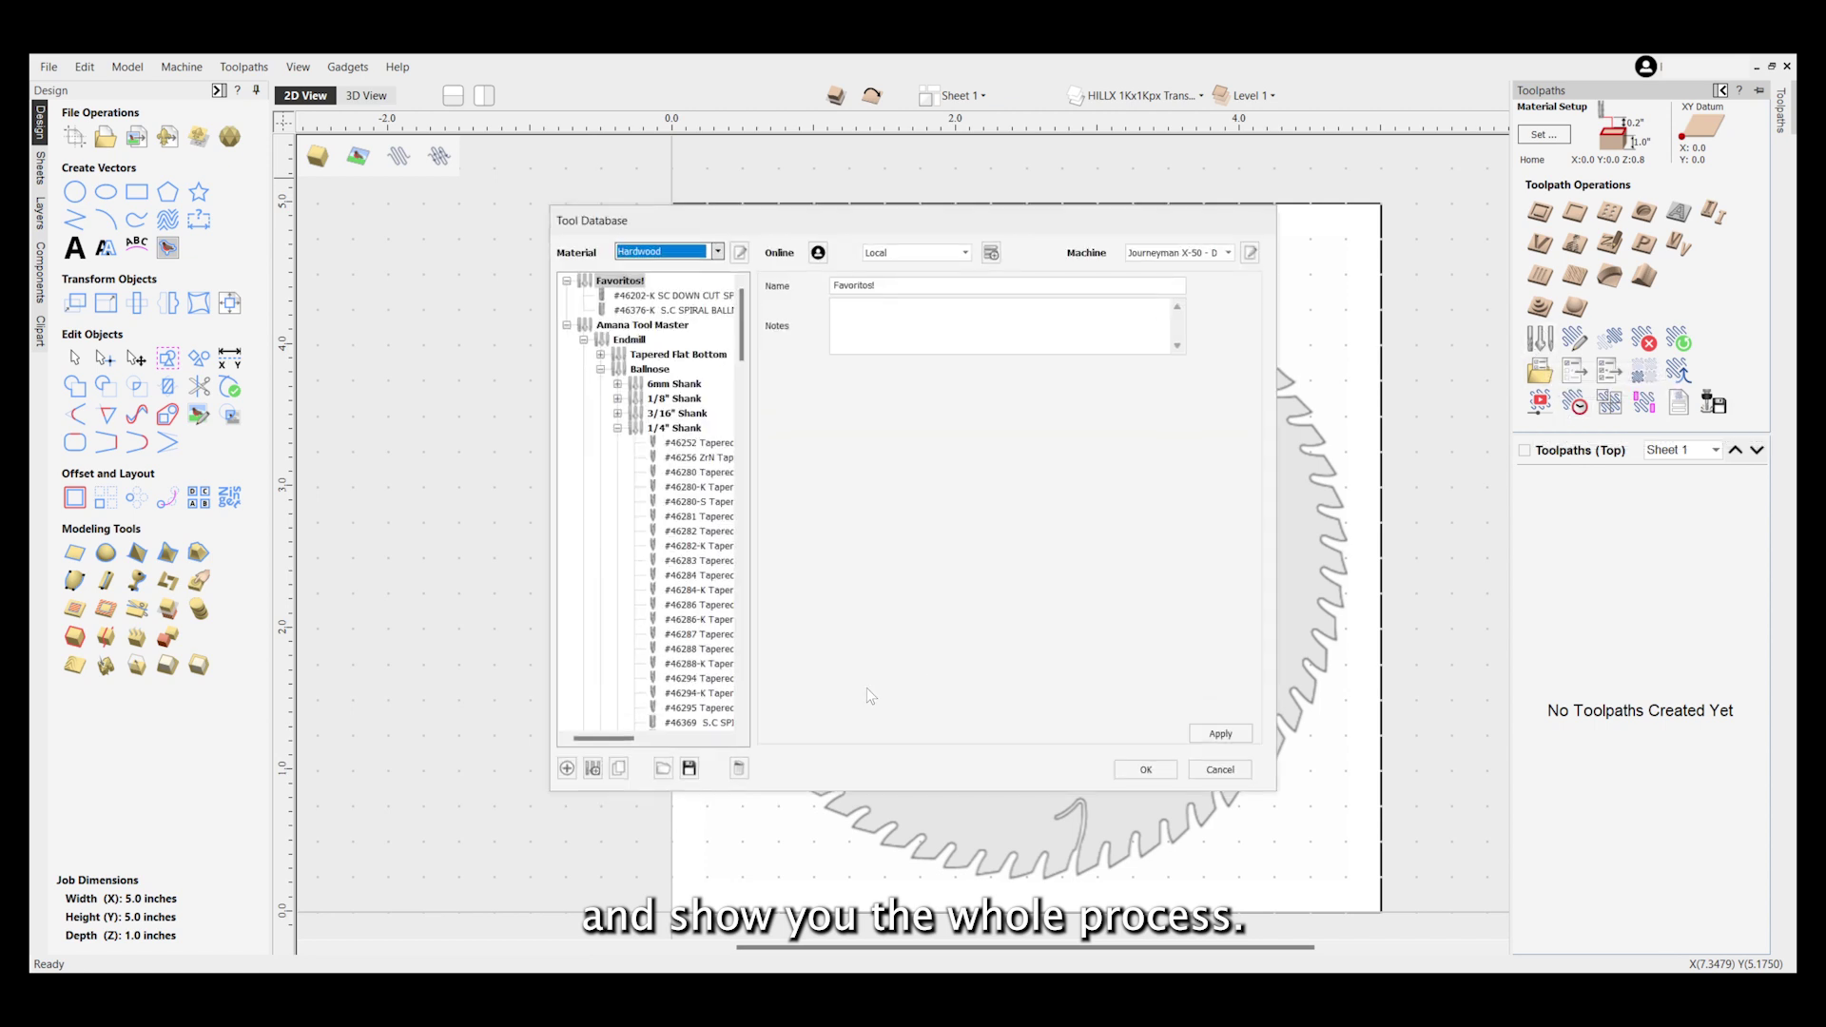
pyautogui.click(600, 369)
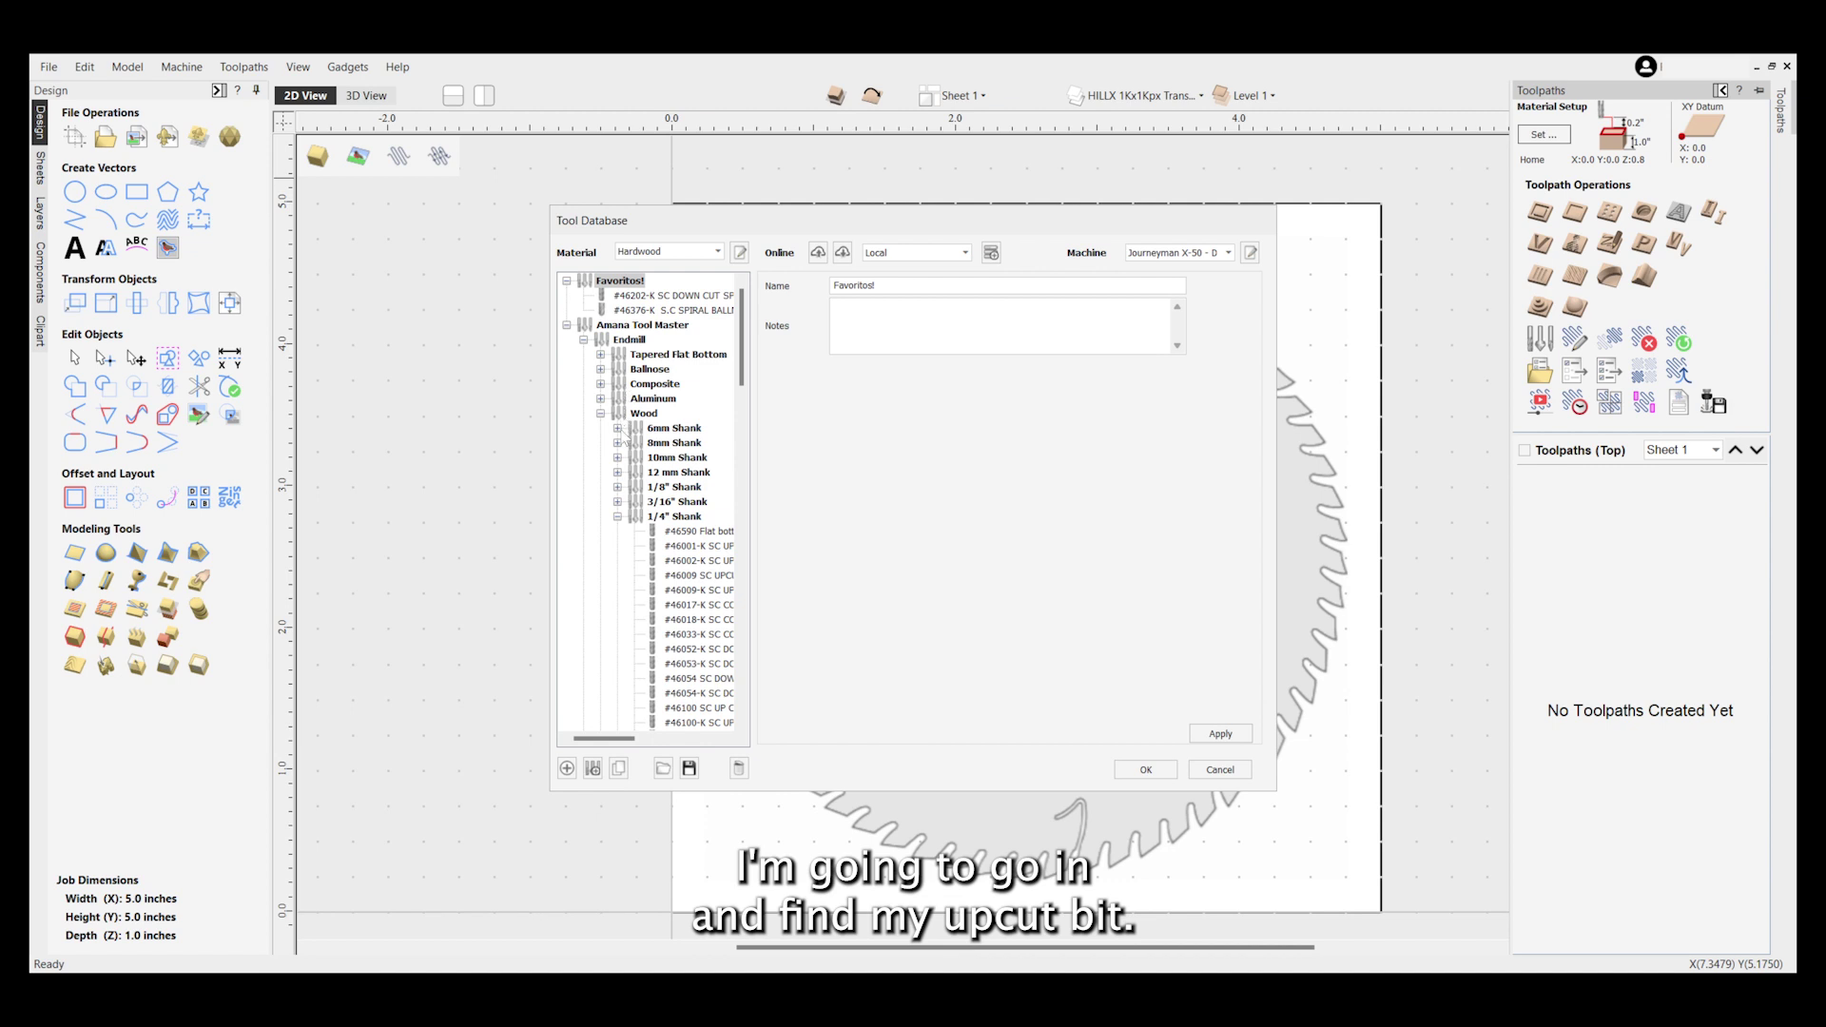
pyautogui.scroll(-3, 652, 480)
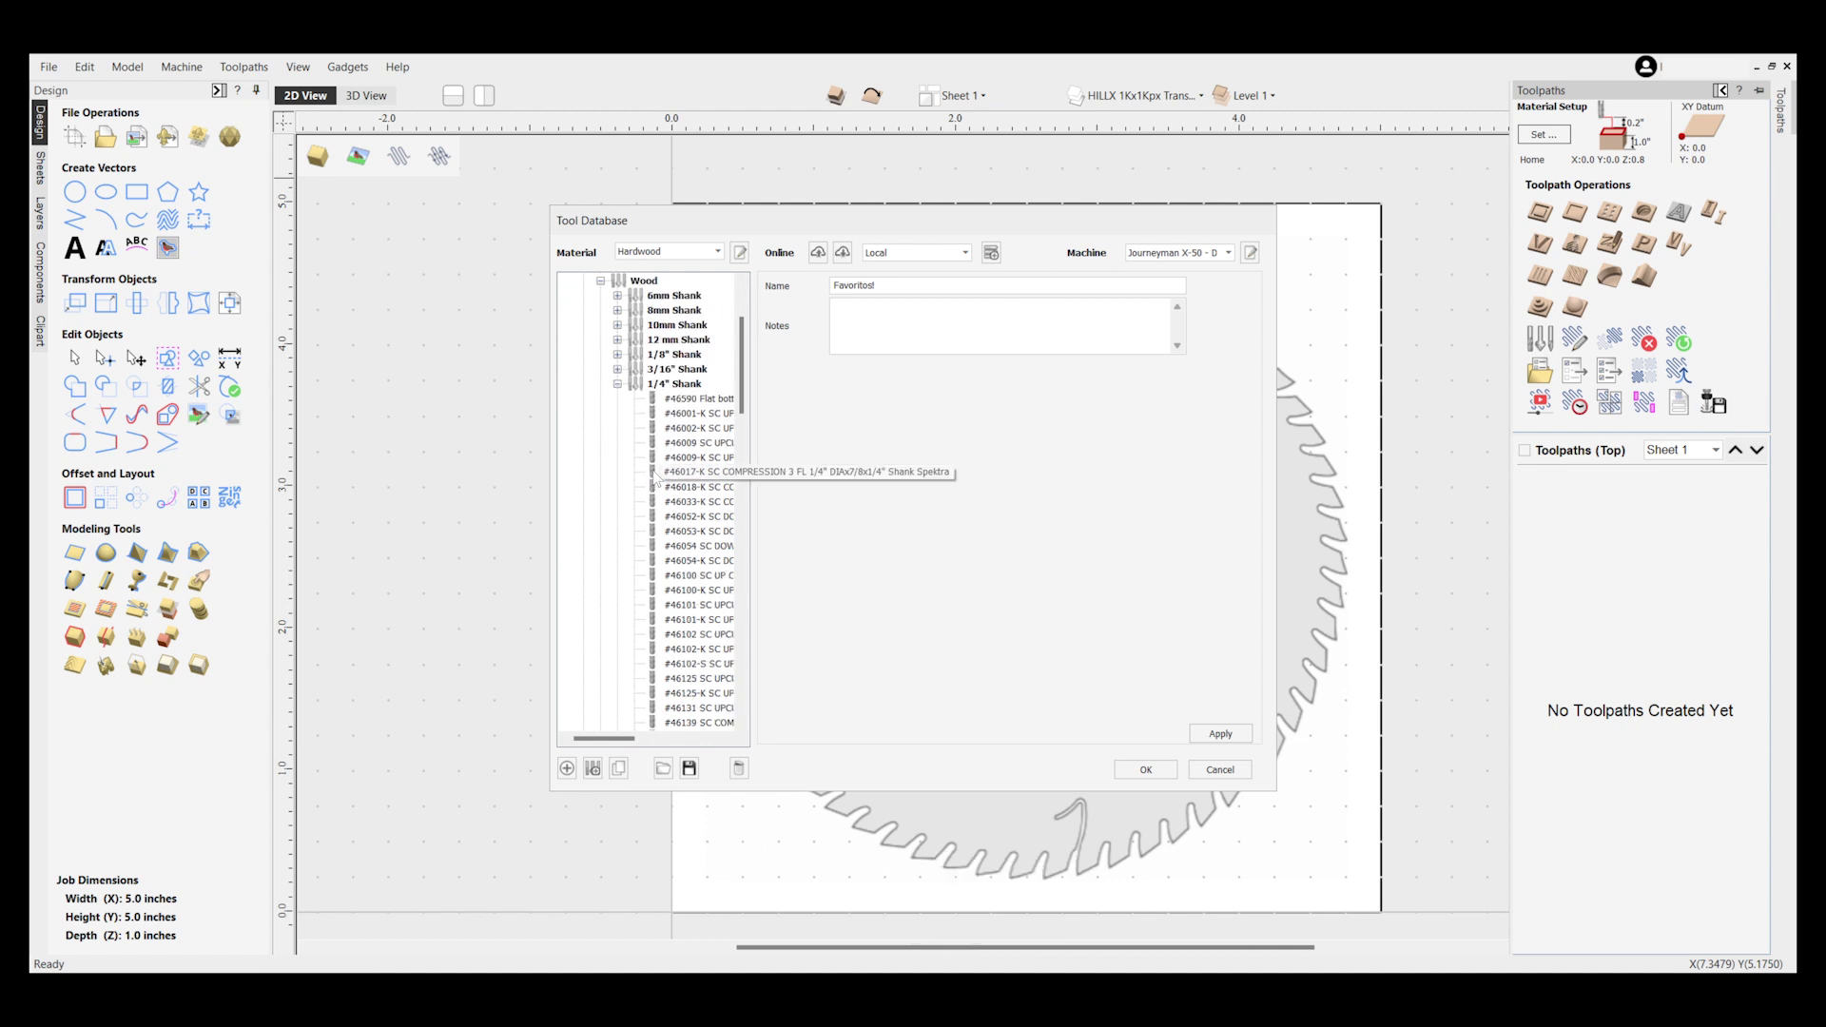
pyautogui.scroll(-1, 654, 478)
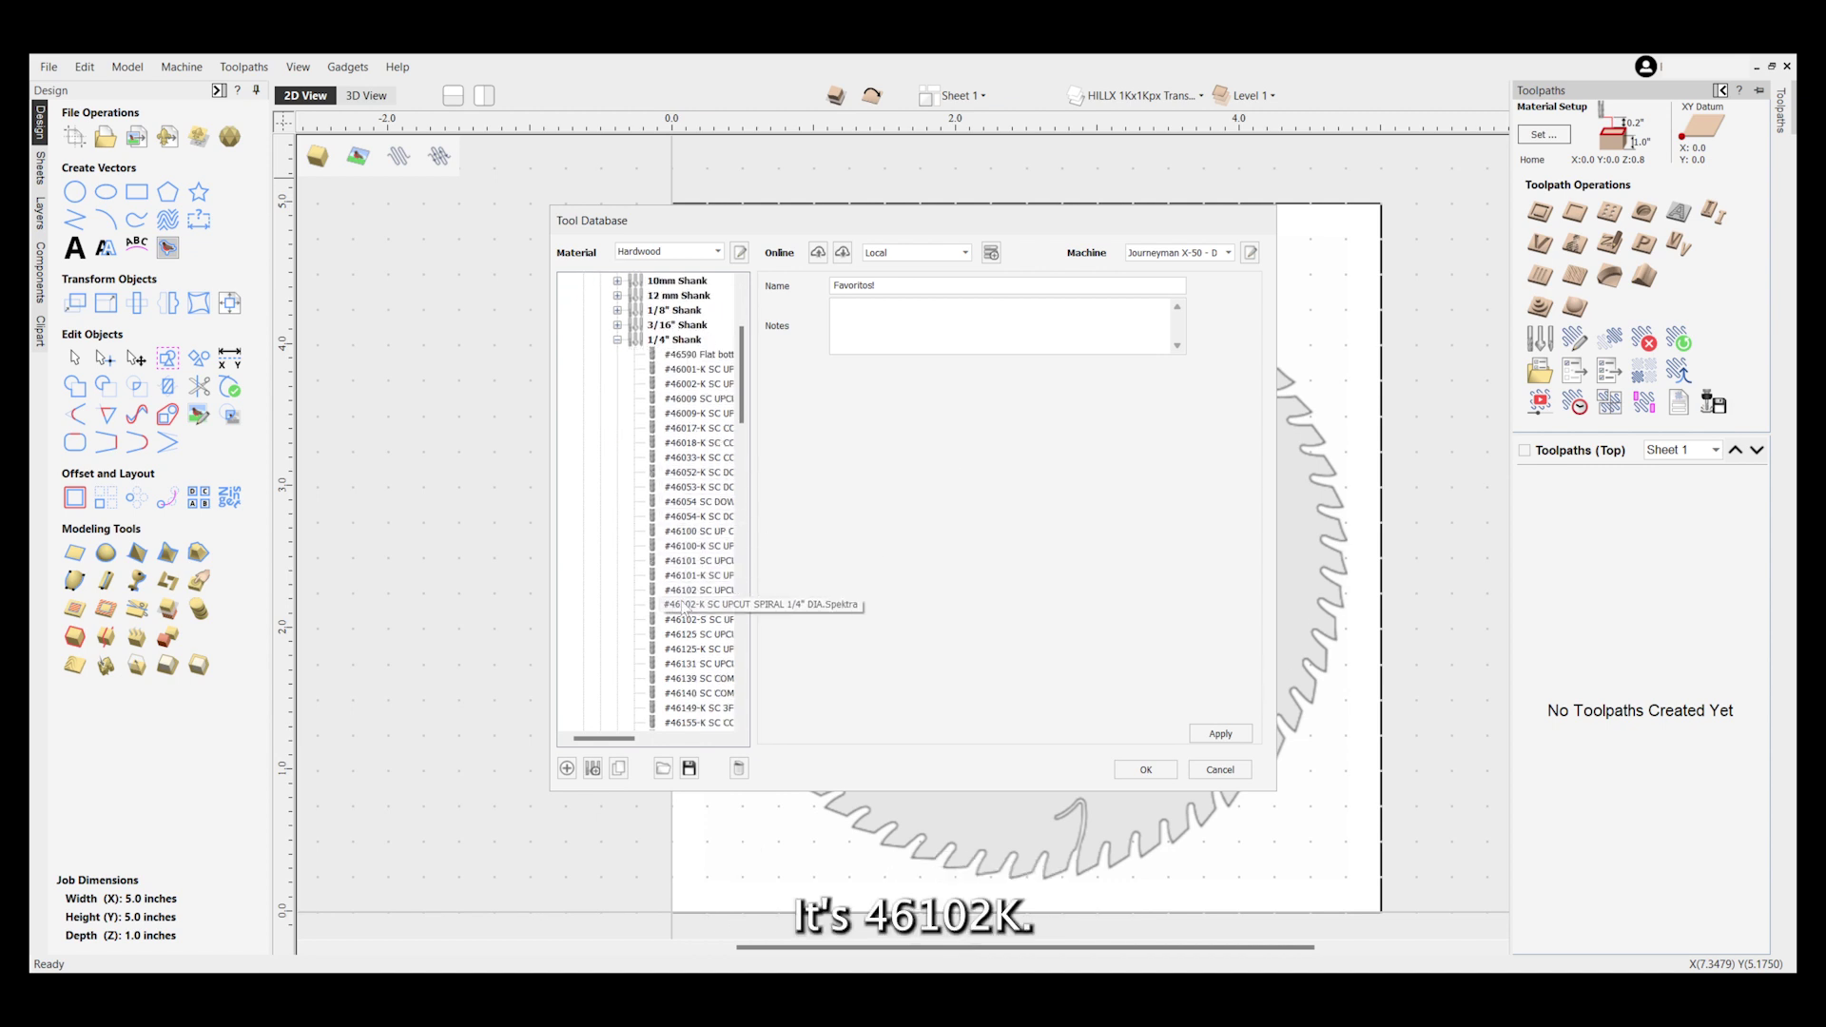
# Drag #46102-K from Wood > 1/4" Shank into Favoritos! and duplicate it there.
pyautogui.moveTo(685, 607); pyautogui.dragTo(672, 292)
pyautogui.scroll(5, 697, 438)
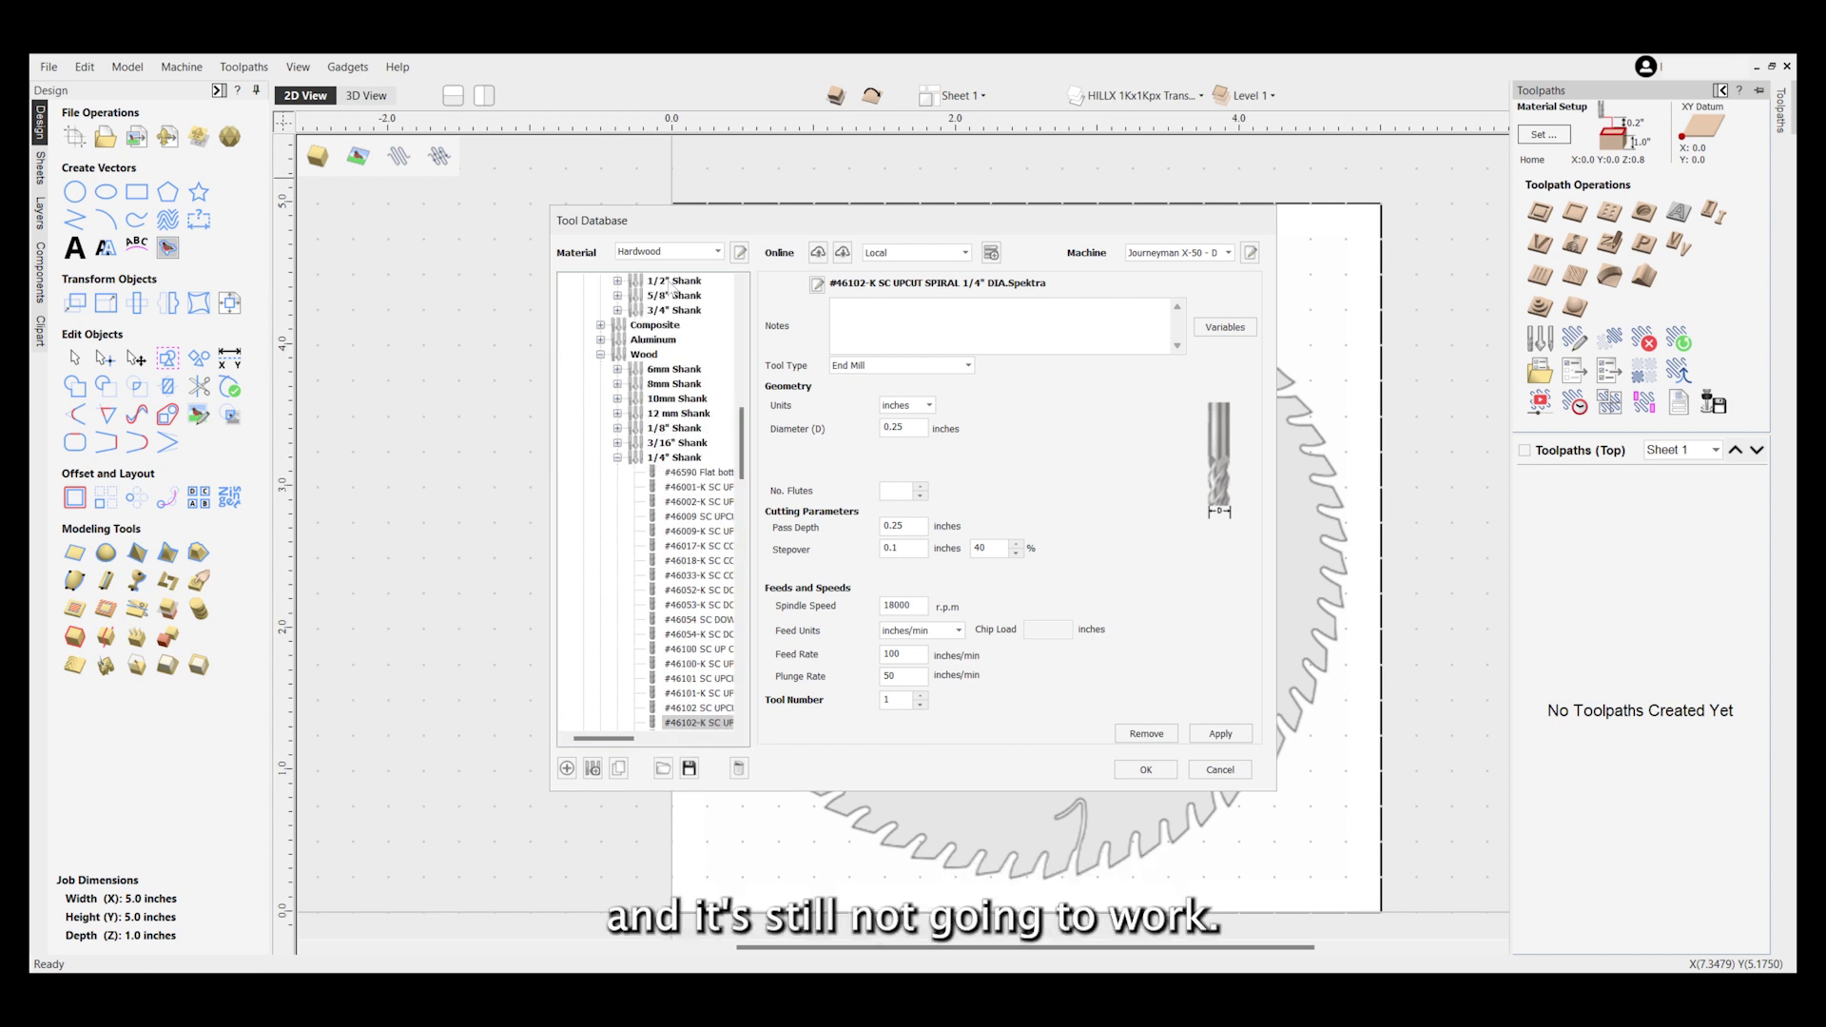
pyautogui.scroll(15, 678, 327)
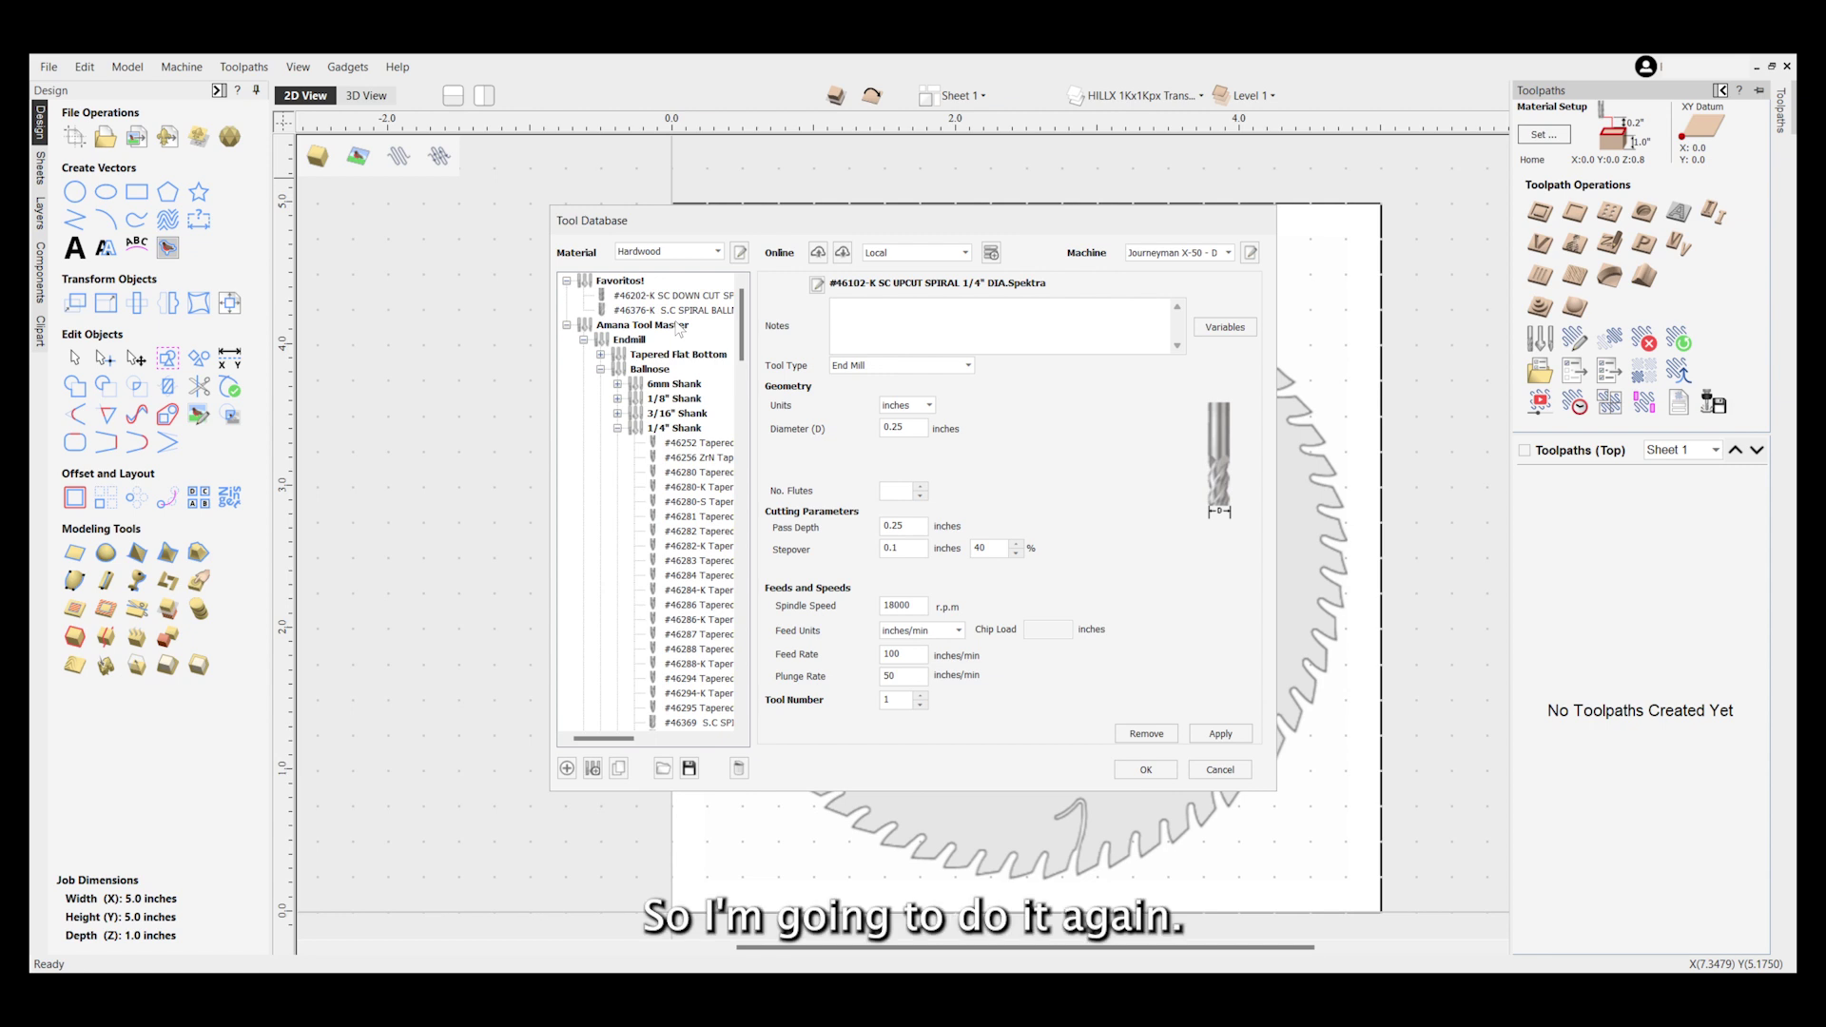
pyautogui.scroll(-15, 637, 570)
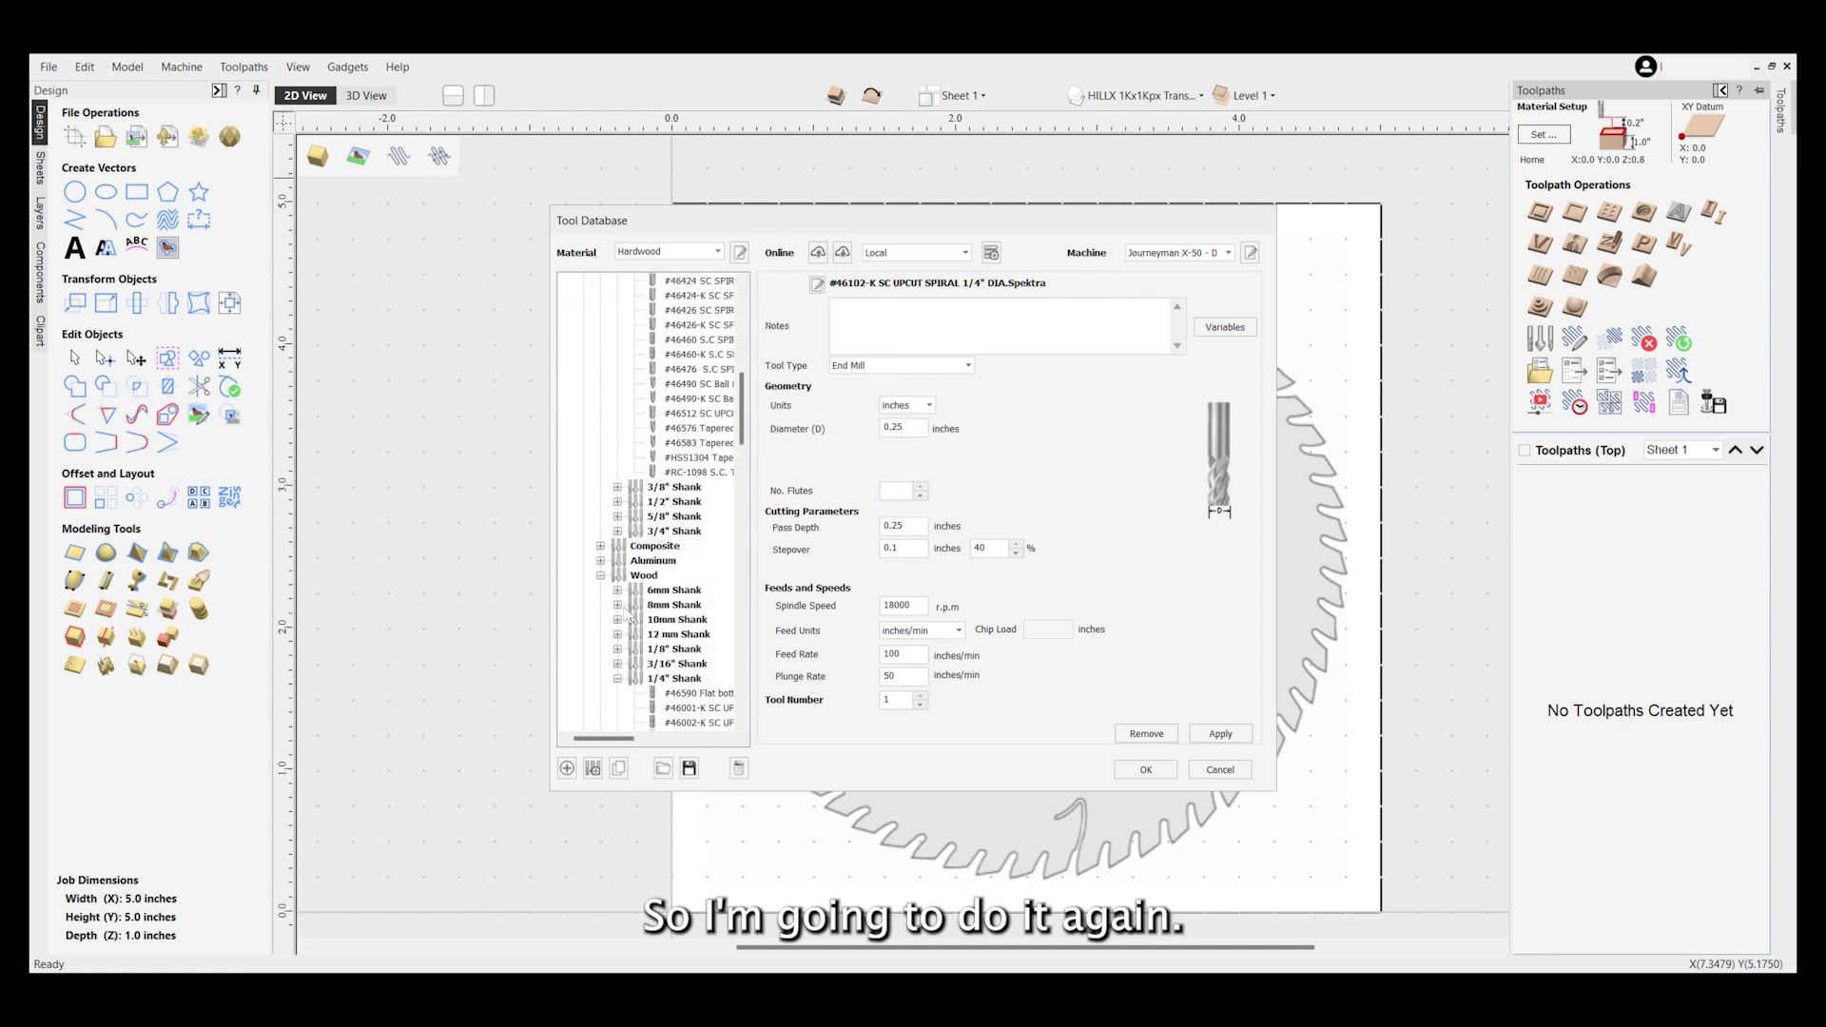
pyautogui.scroll(-2, 637, 609)
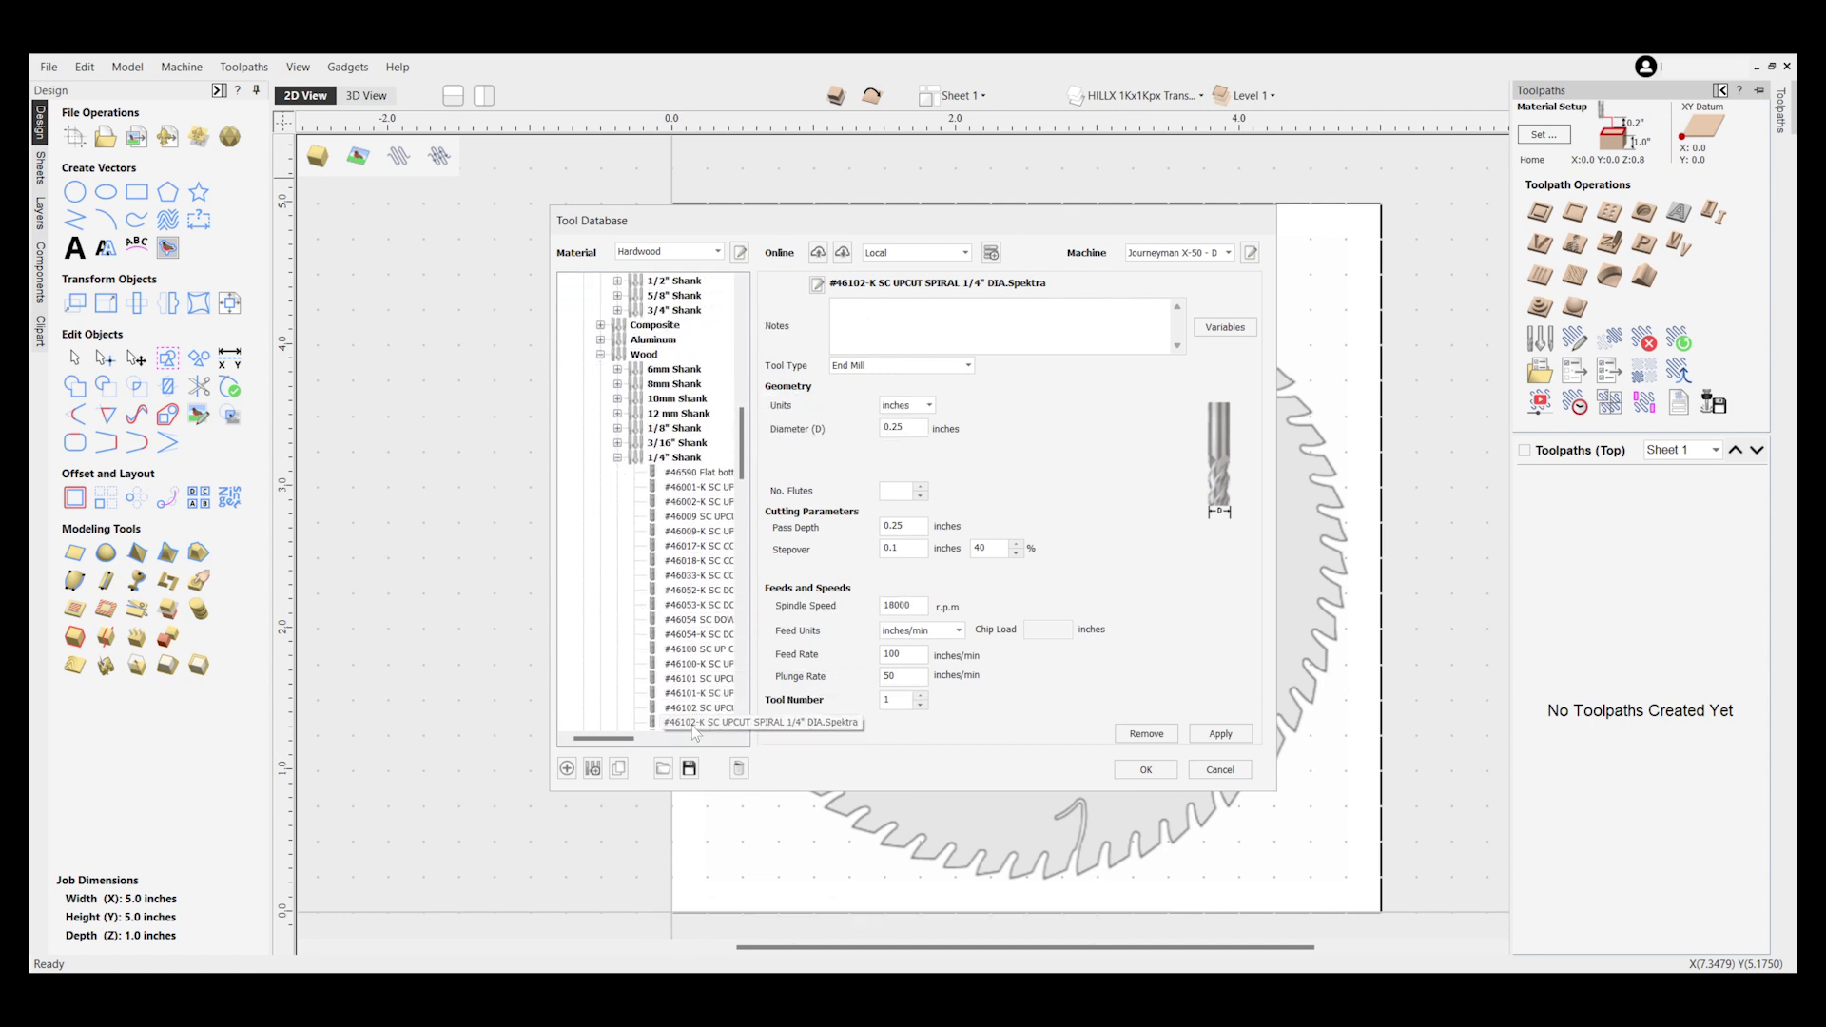
pyautogui.scroll(11, 711, 370)
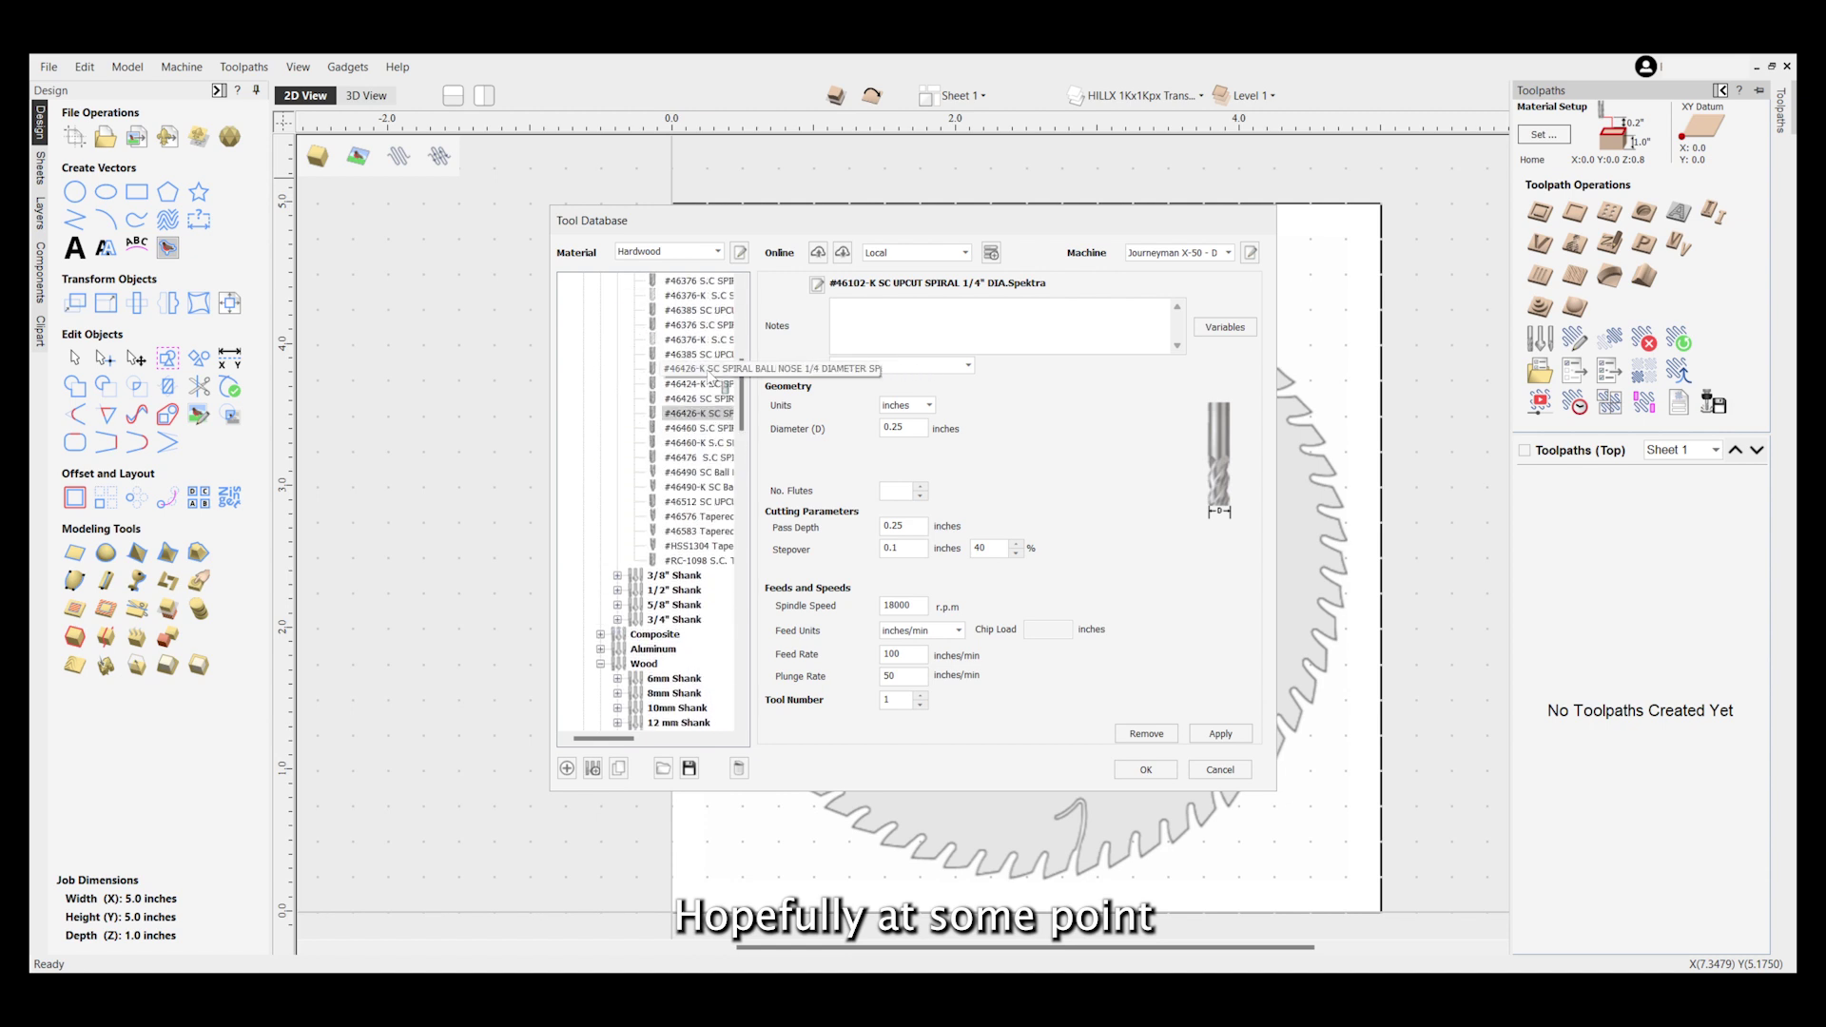
pyautogui.scroll(5, 711, 370)
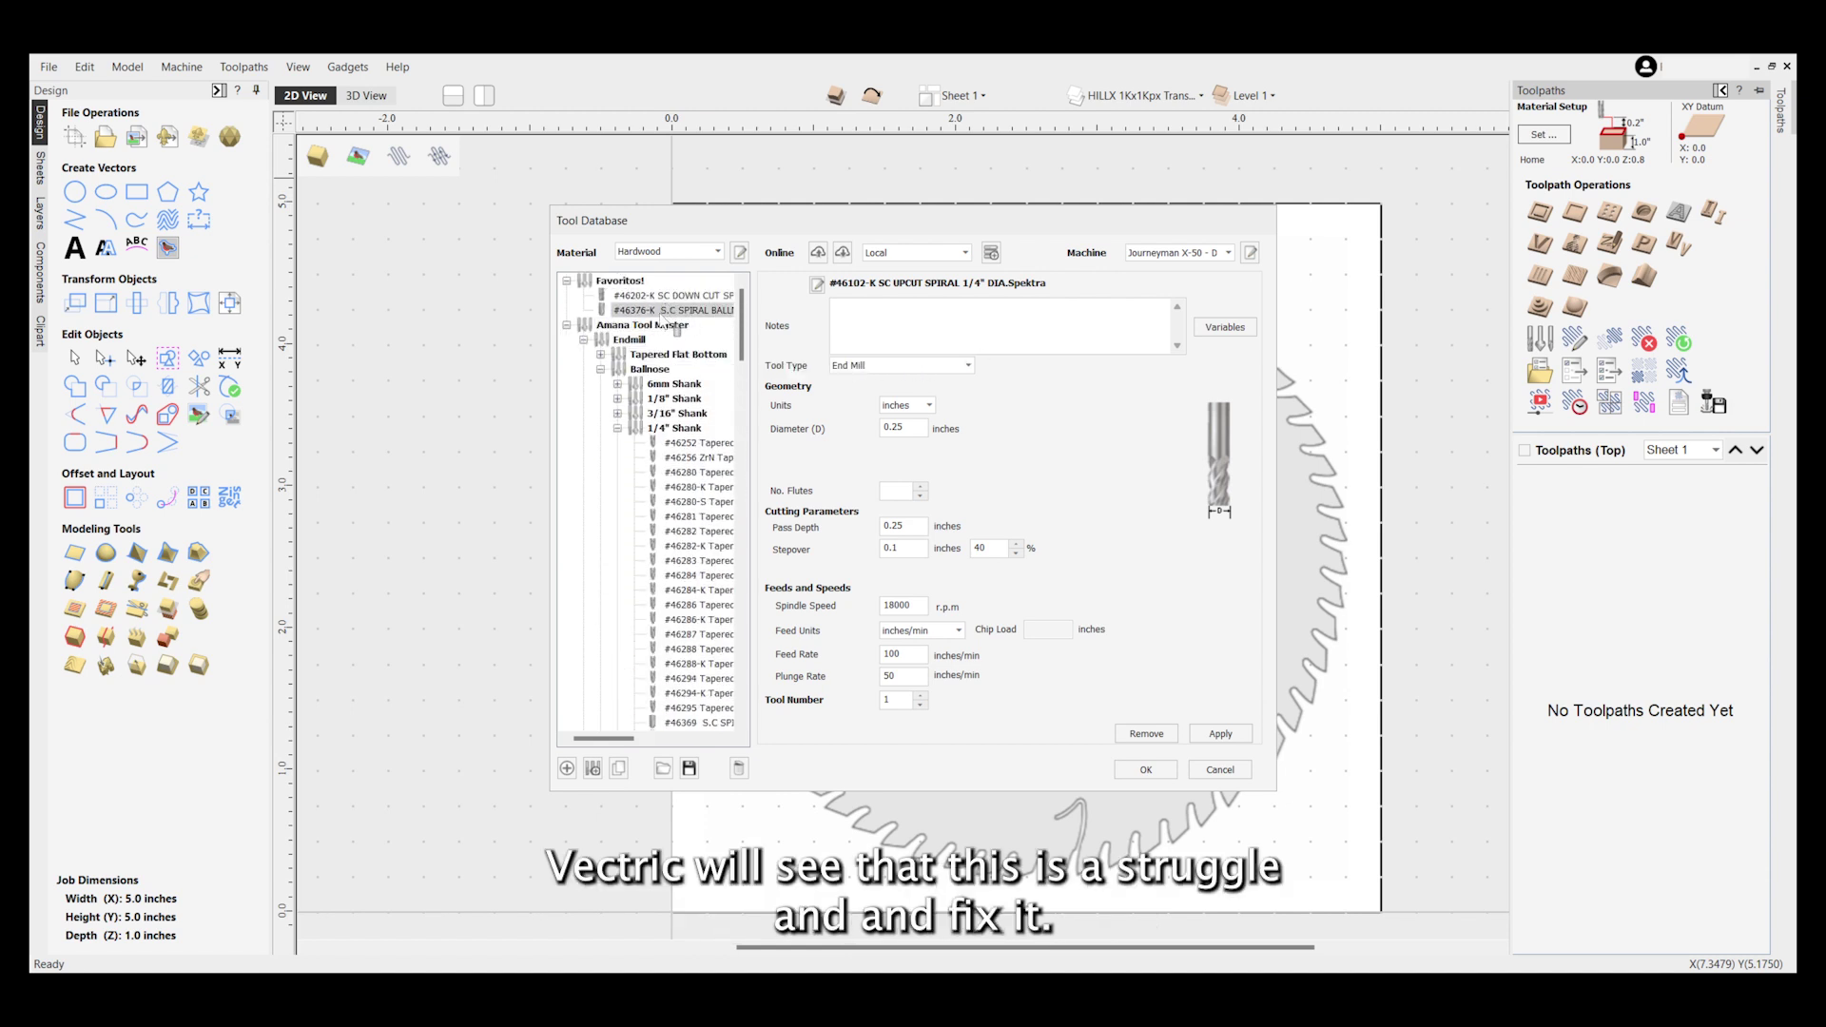
pyautogui.moveTo(660, 330); pyautogui.dragTo(663, 287)
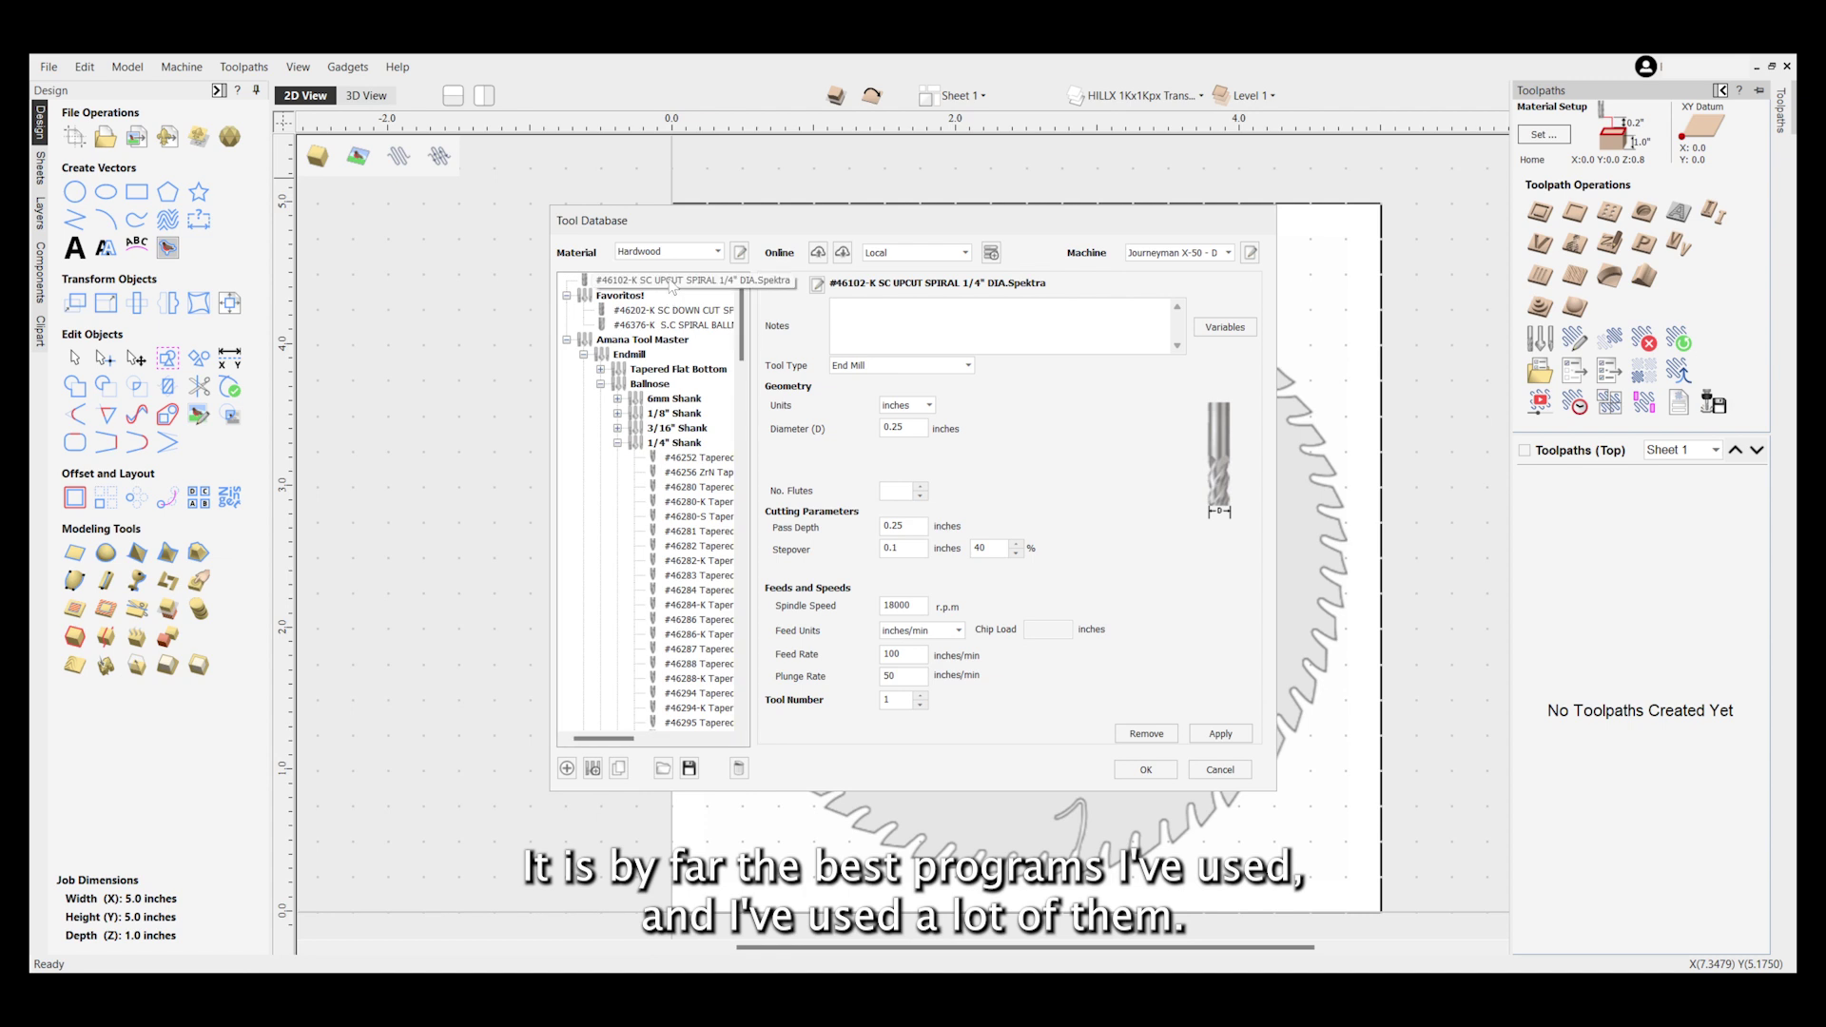
pyautogui.moveTo(669, 329); pyautogui.dragTo(668, 325)
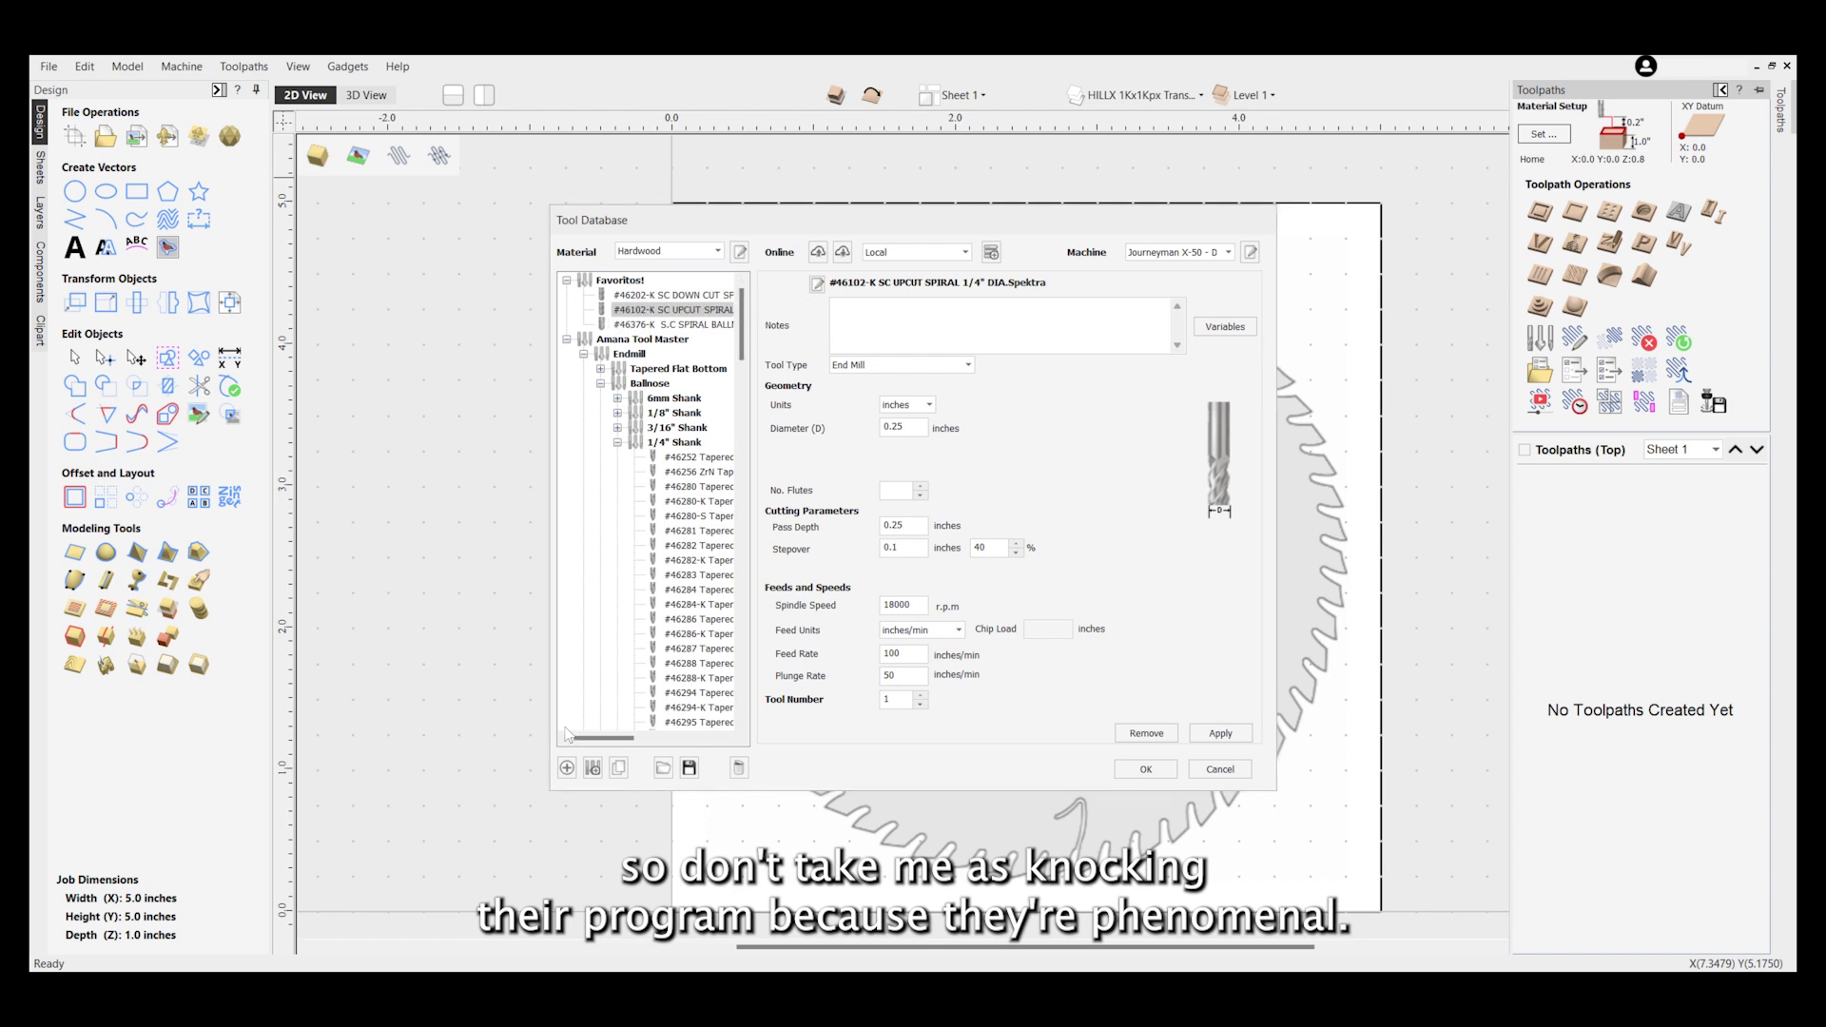
pyautogui.click(619, 768)
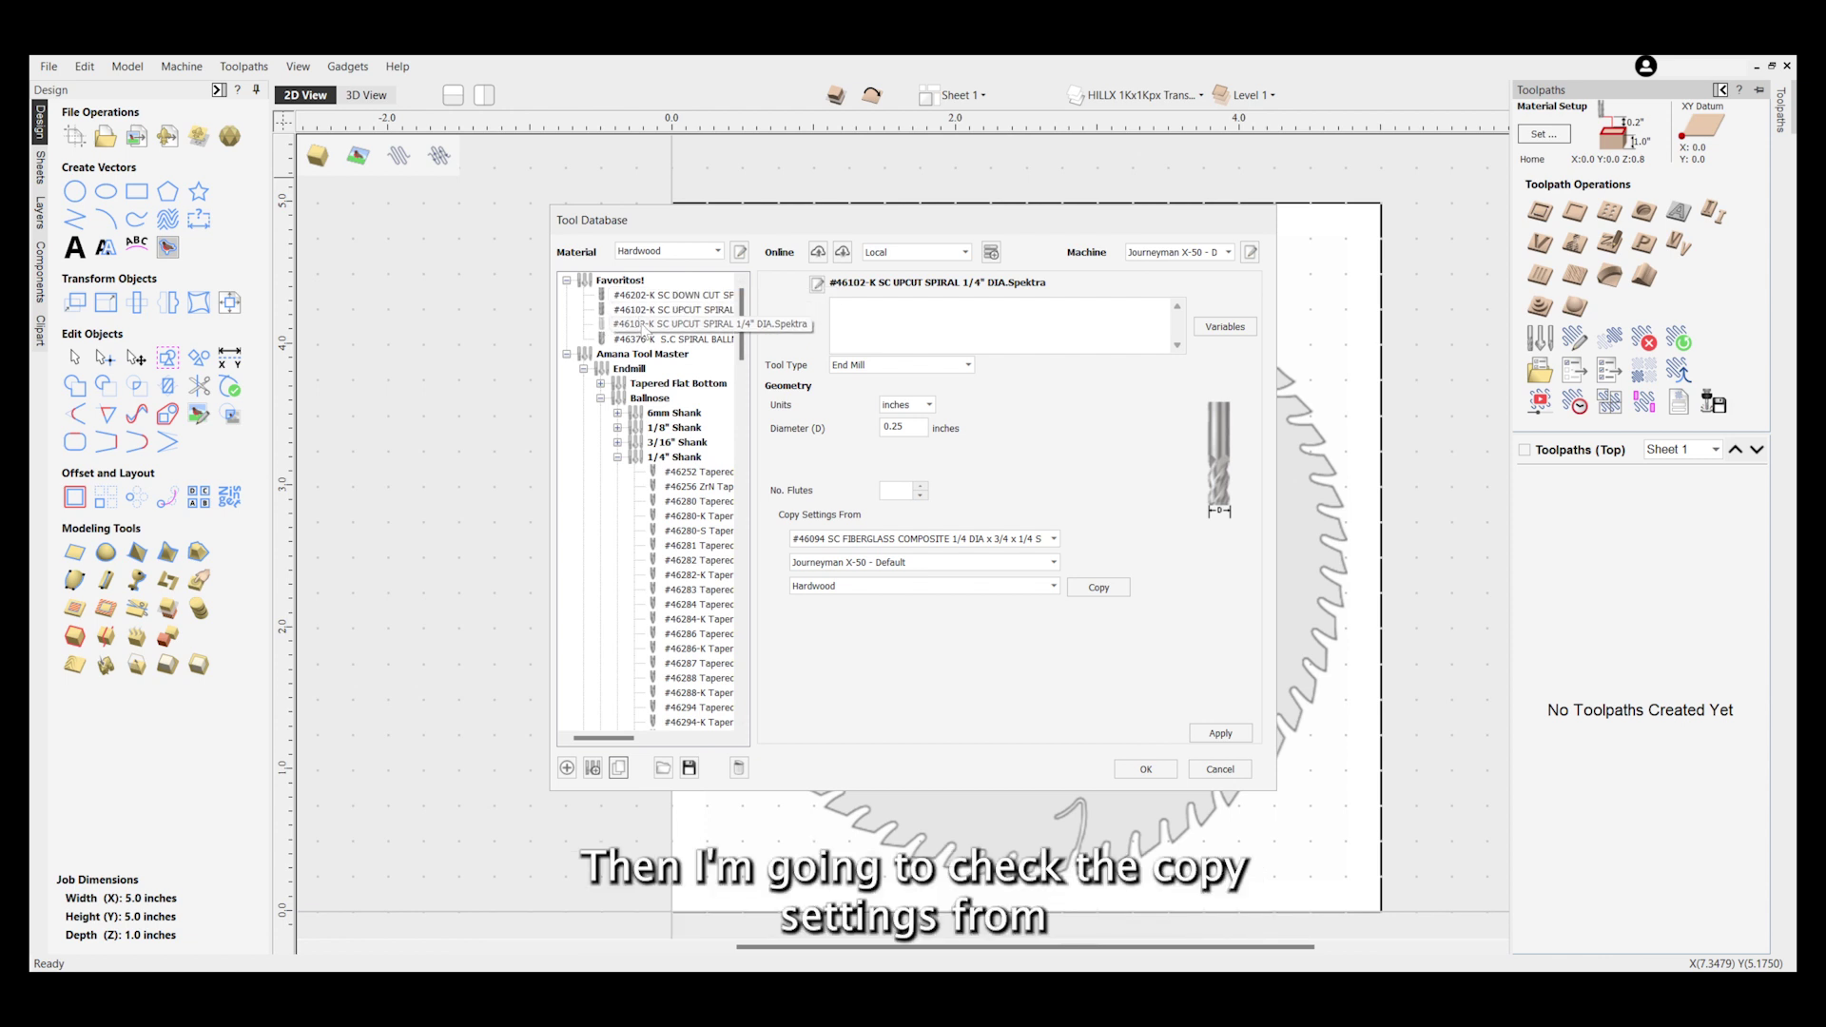
# Copy settings from #46102-K SC UPCUT SPIRAL 1/4" DIA.Spektra onto the copy, apply, and click OK.
pyautogui.scroll(-3, 677, 578)
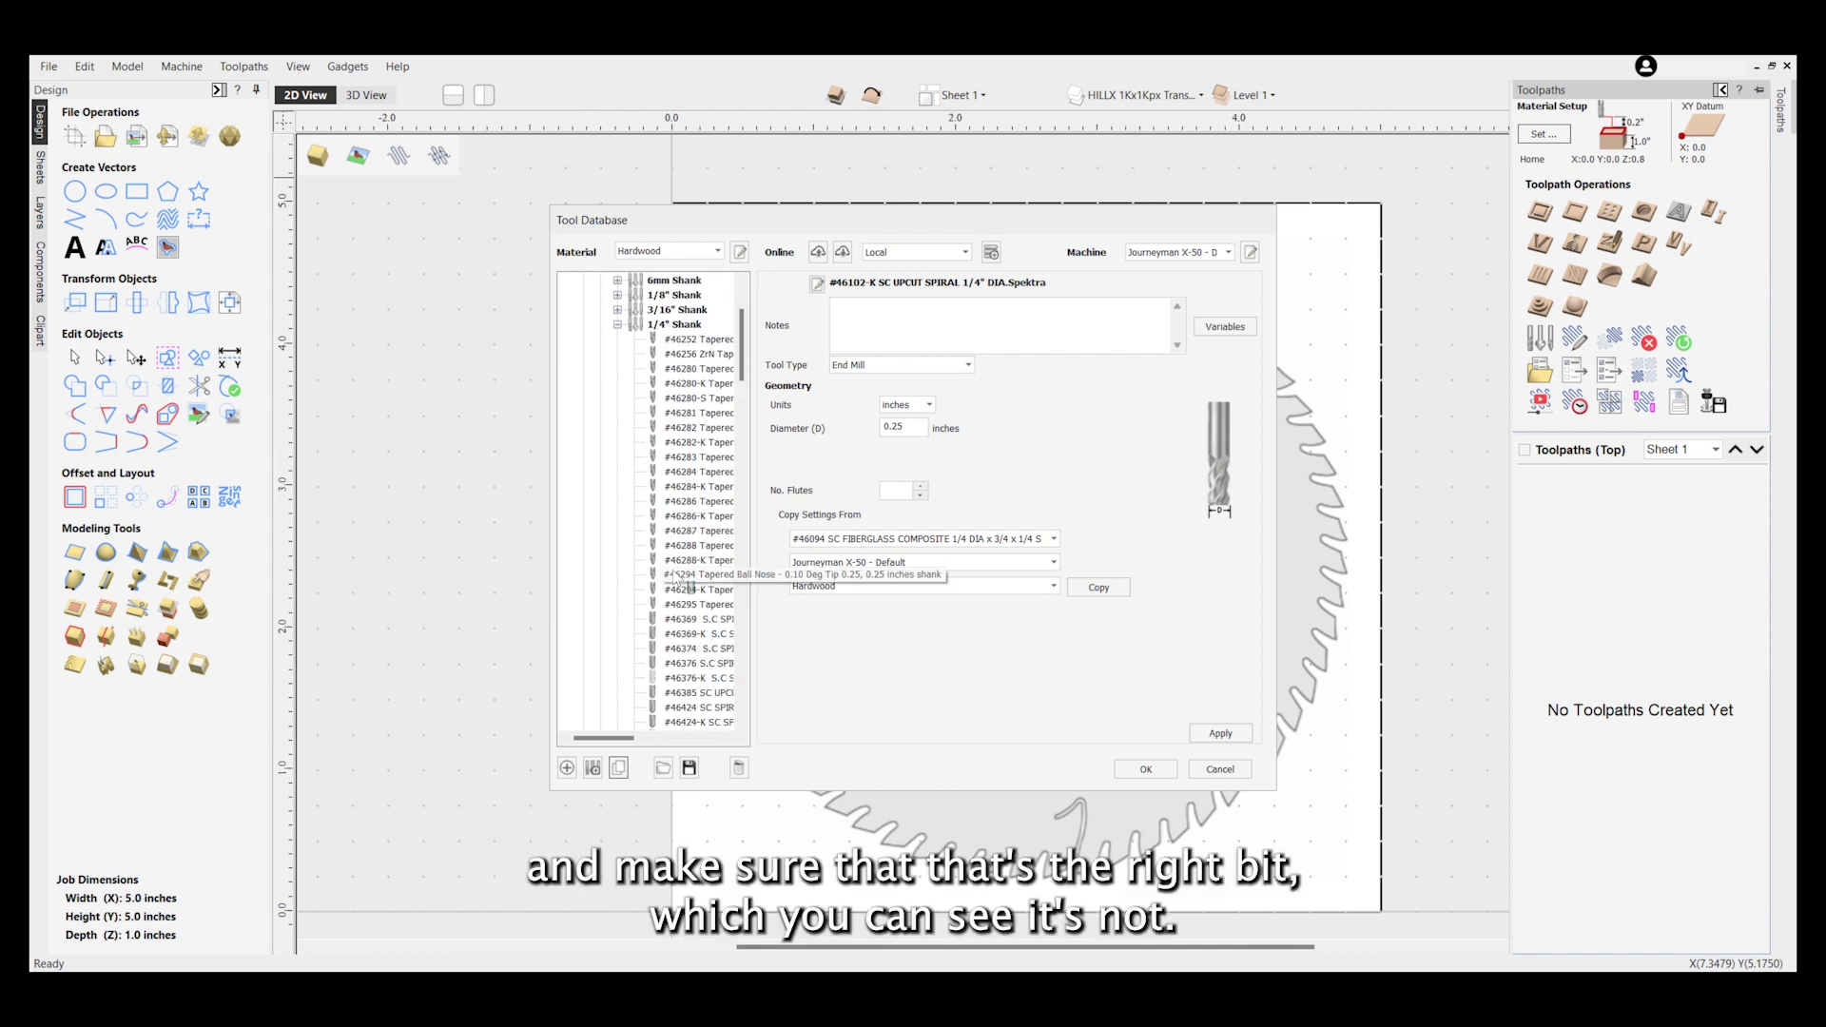
pyautogui.scroll(-10, 677, 577)
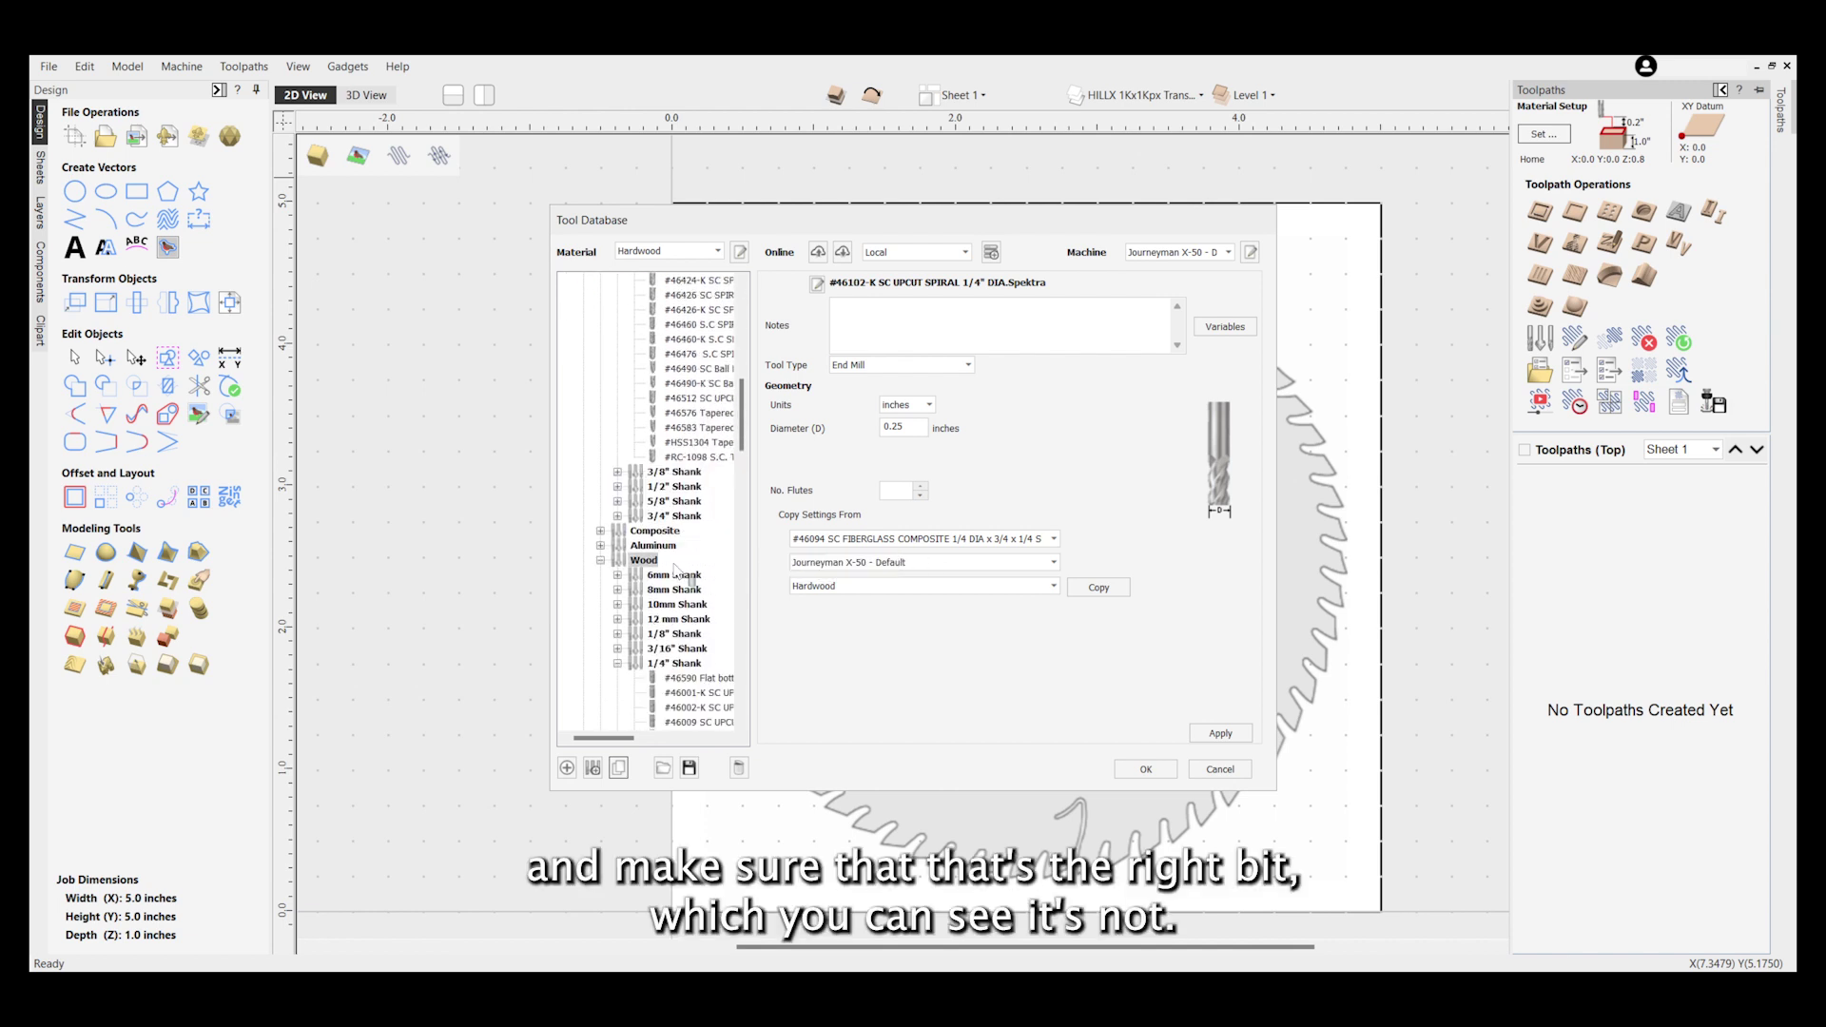
pyautogui.scroll(-6, 679, 580)
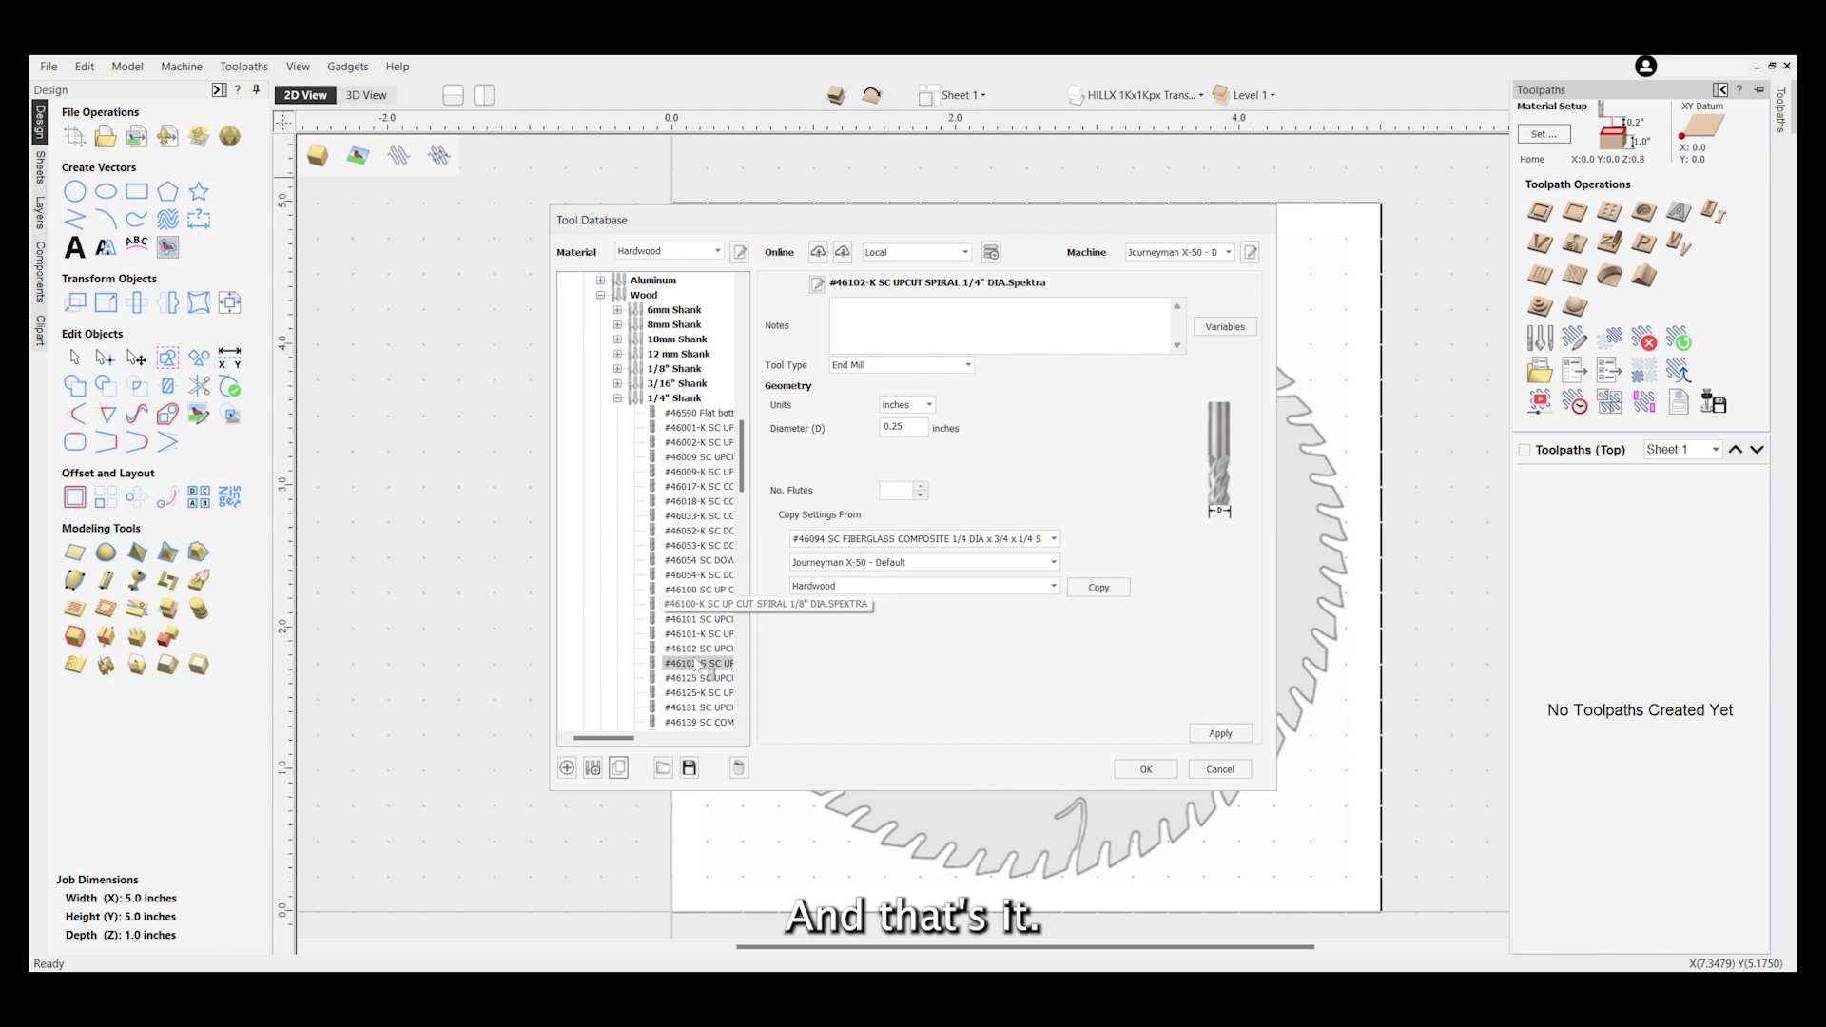
pyautogui.scroll(2, 699, 666)
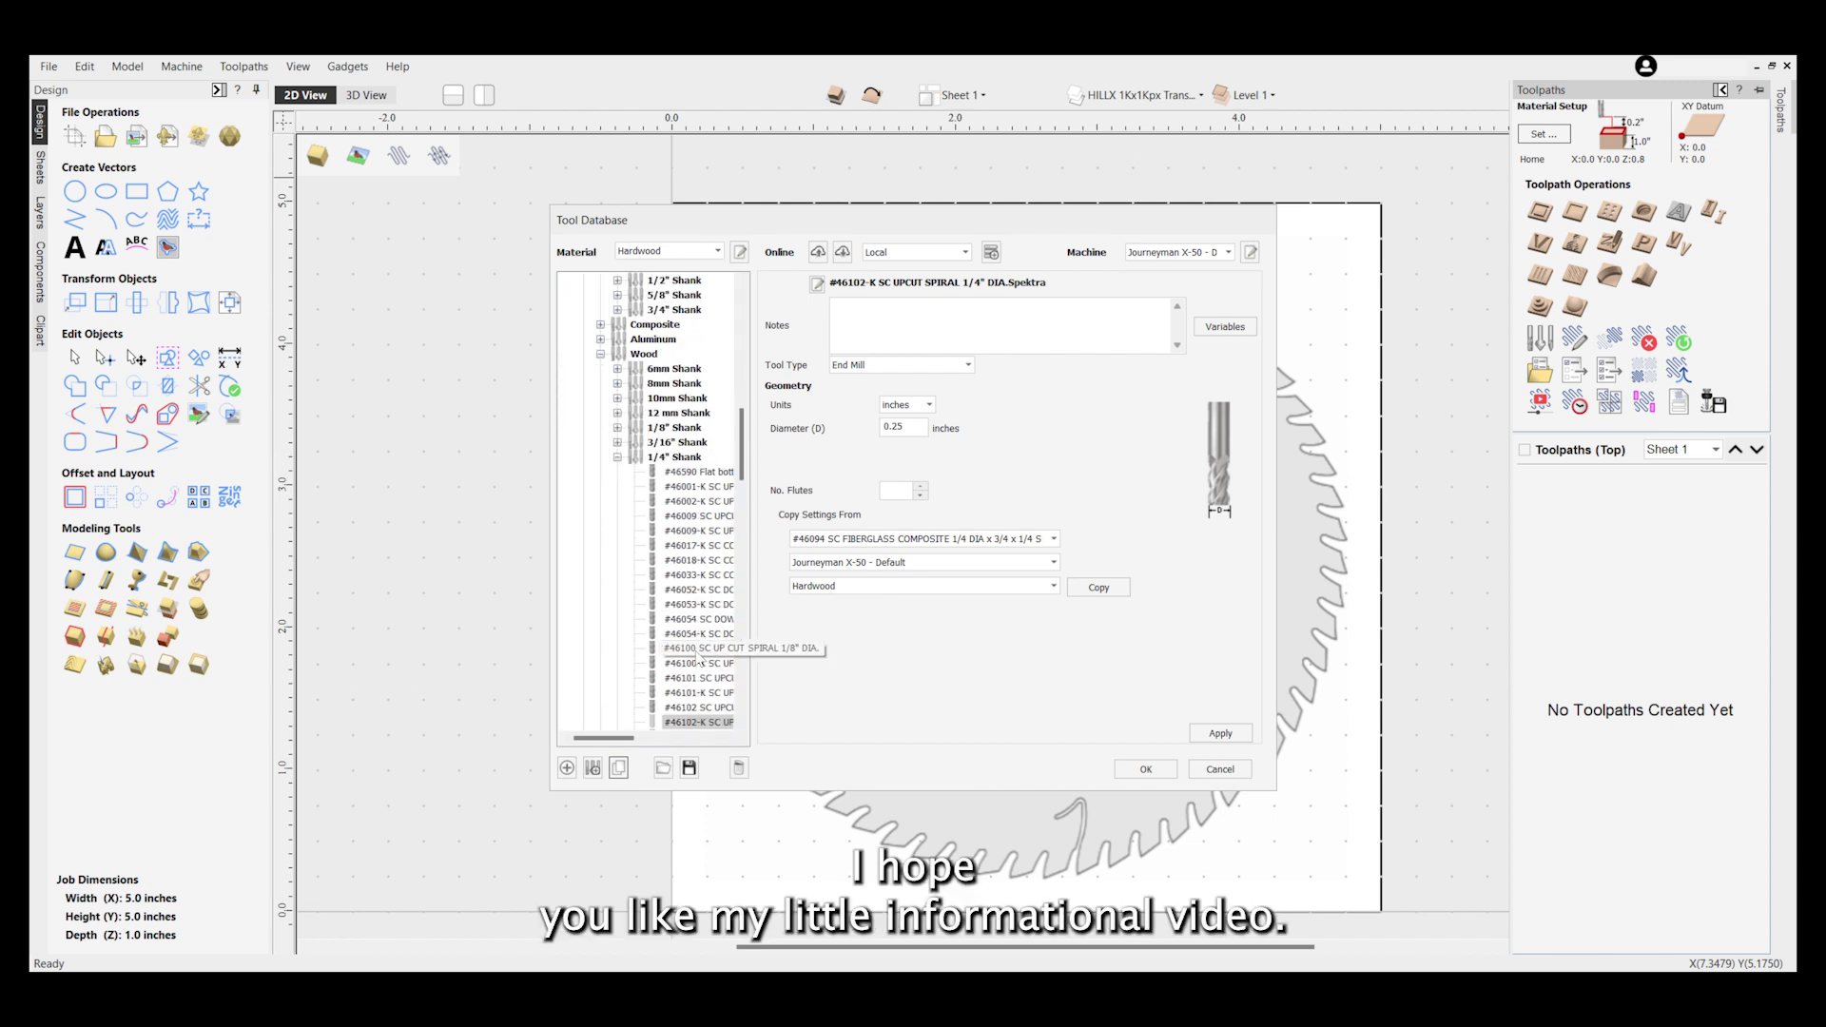
pyautogui.scroll(-2, 699, 656)
pyautogui.click(1054, 538)
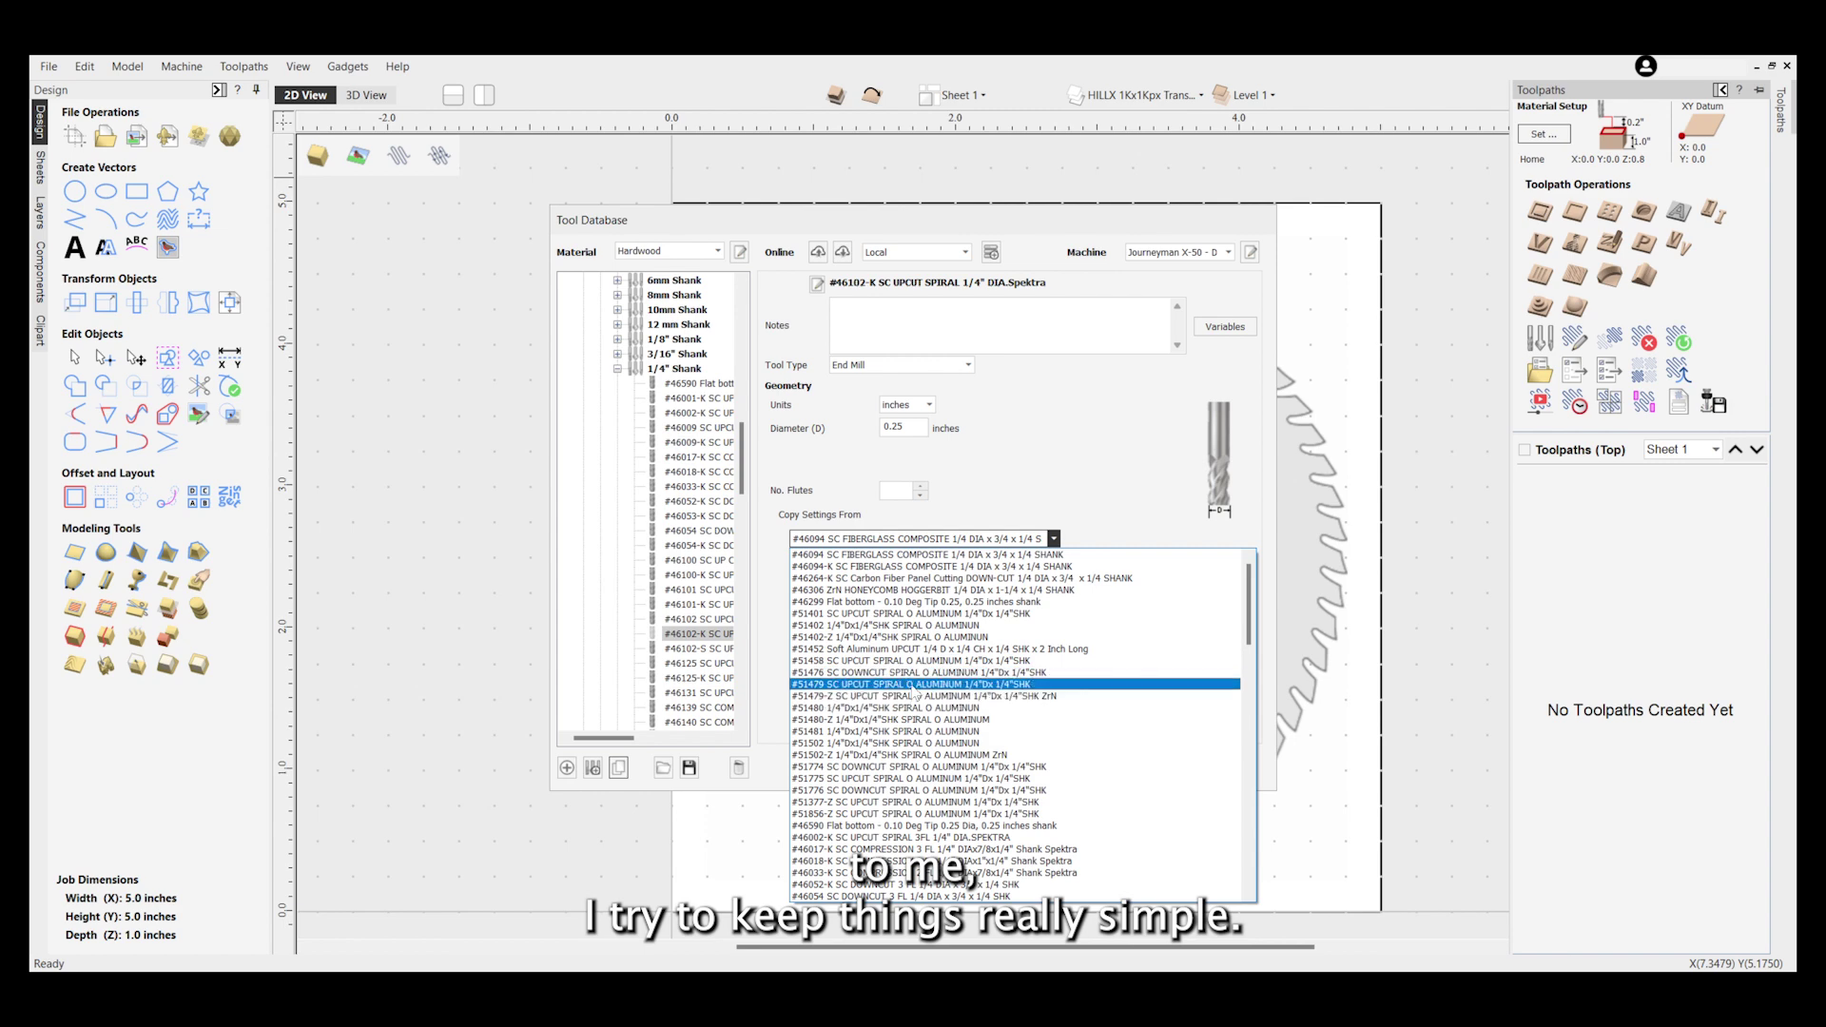
pyautogui.scroll(-8, 916, 691)
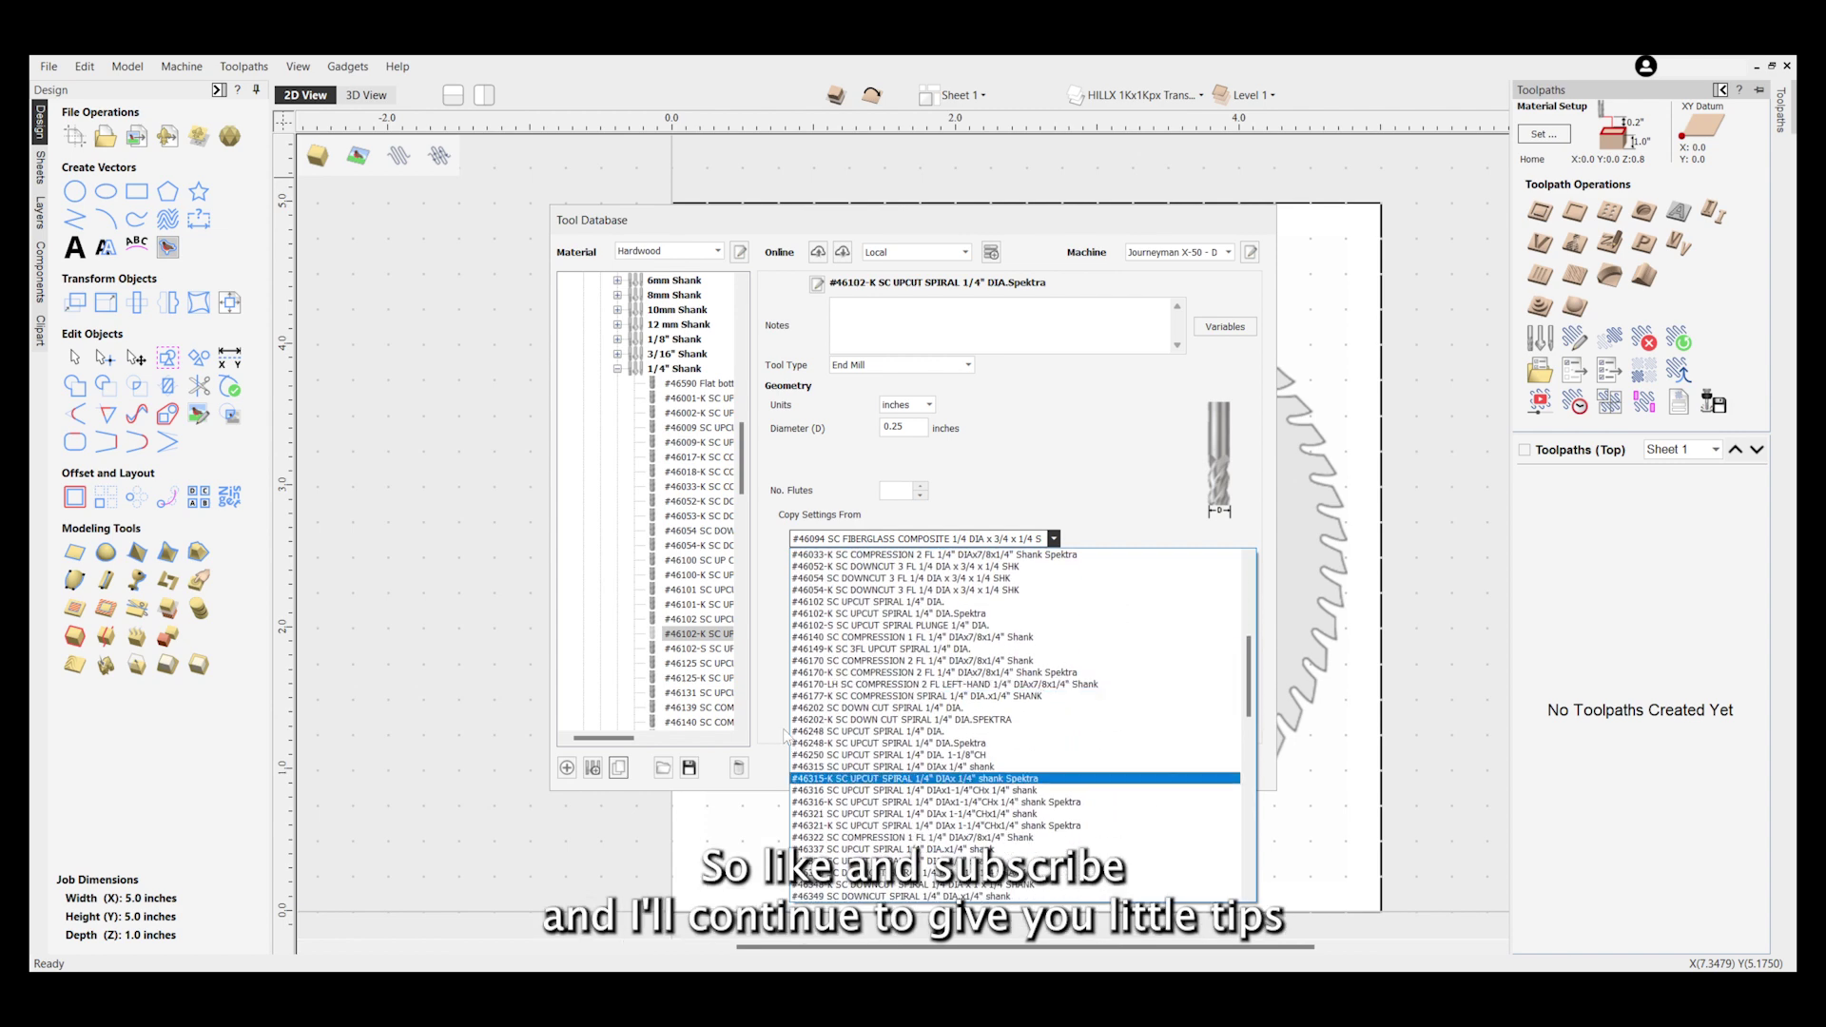
pyautogui.click(847, 614)
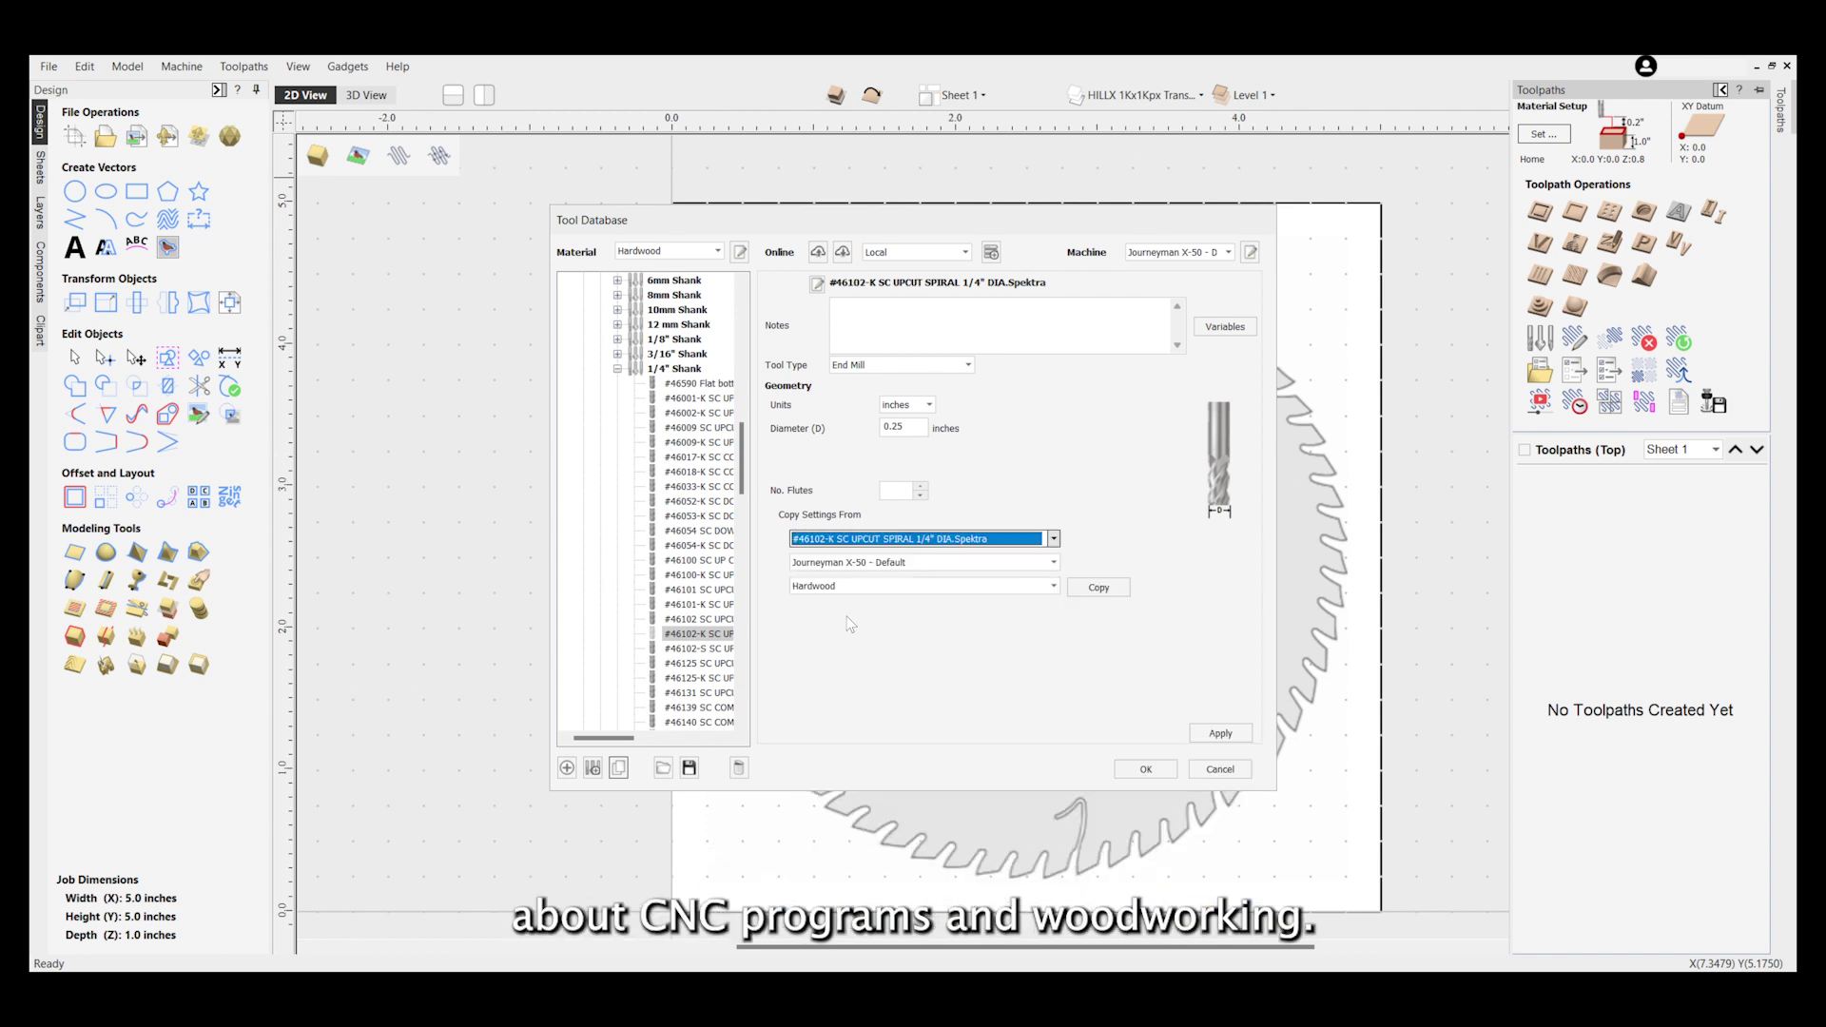
pyautogui.click(1204, 736)
pyautogui.click(1145, 768)
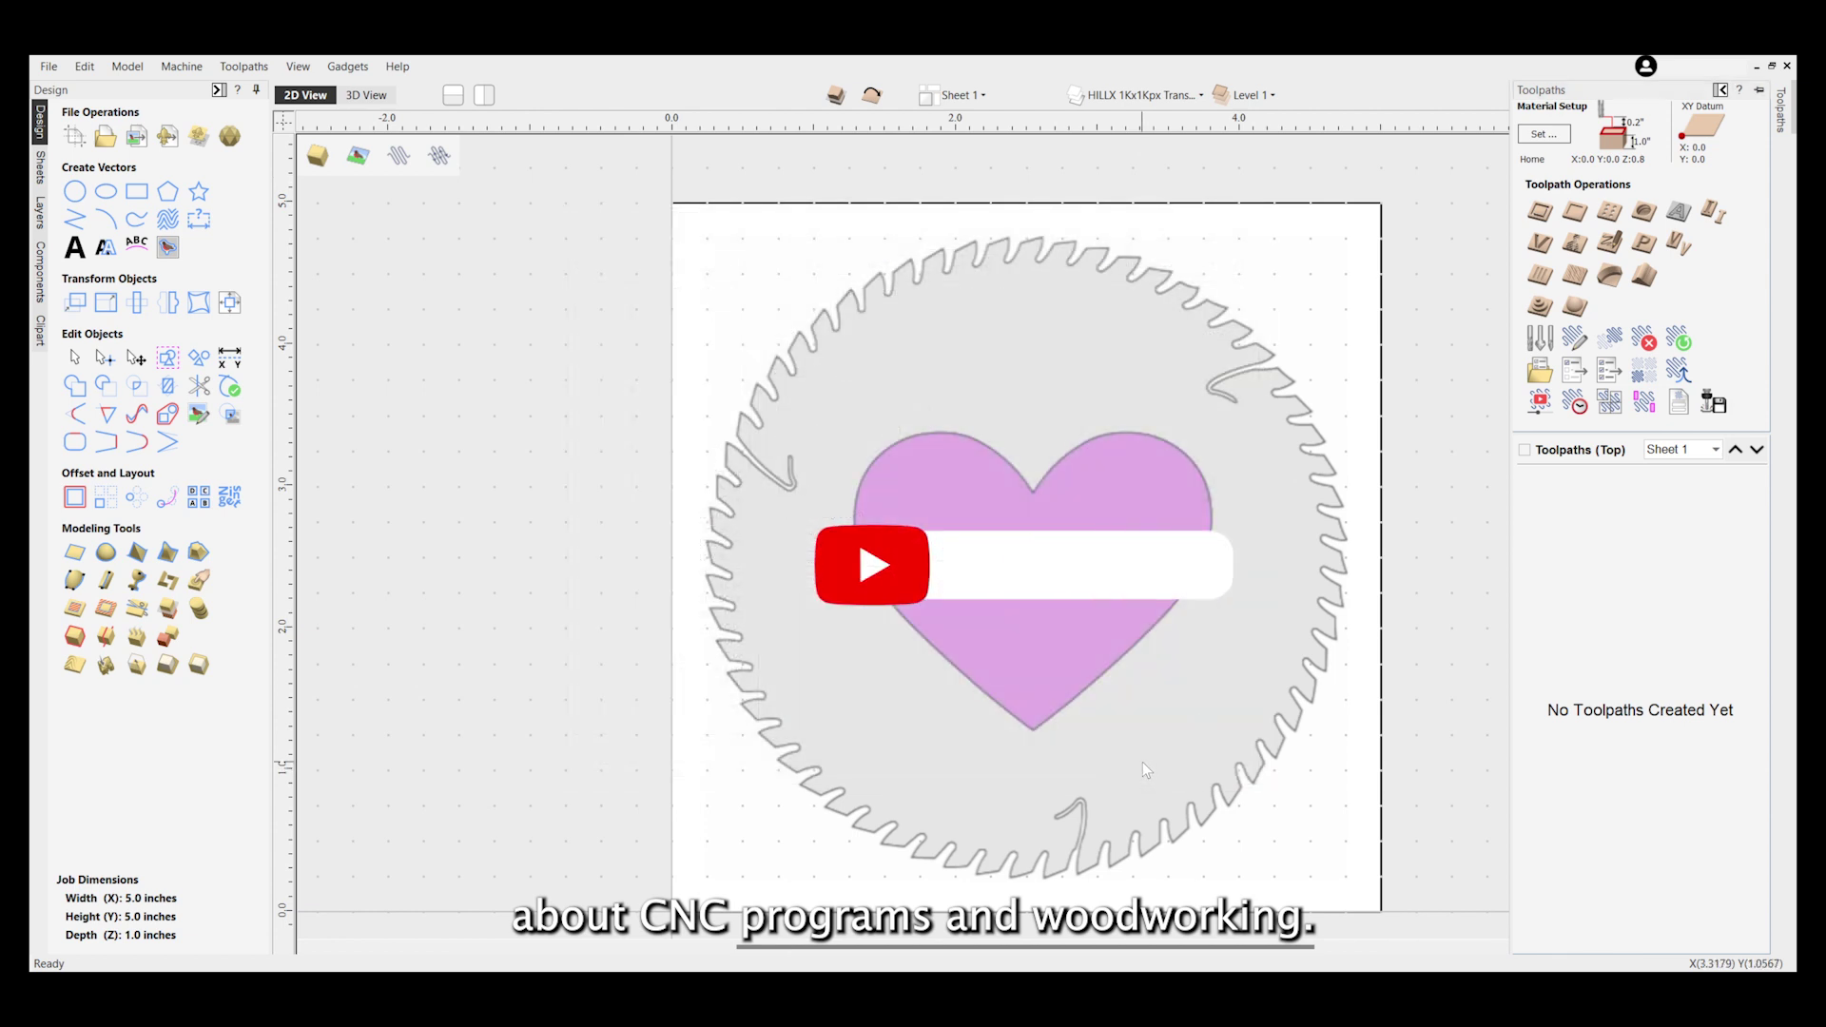